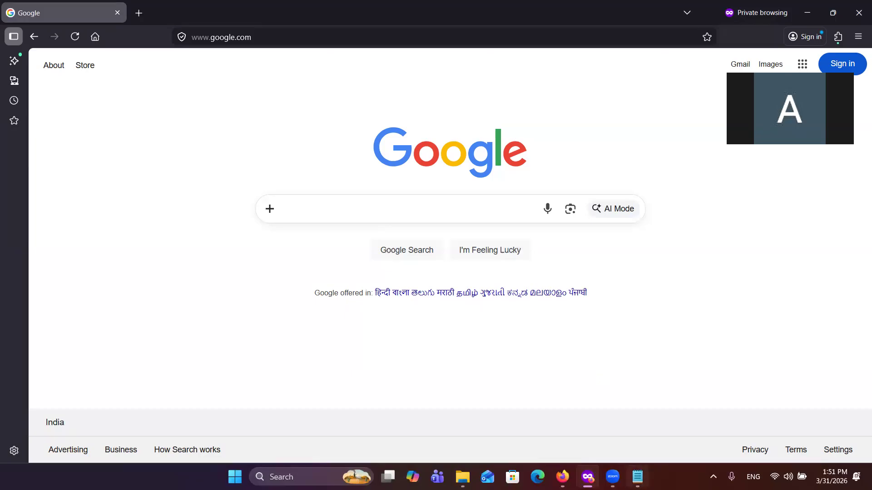
Step: Switch to Notepad and review the Tableau Server prerequisites on hardware, internet connectivity, static IP and hostname, and data source drivers
left_click(634, 477)
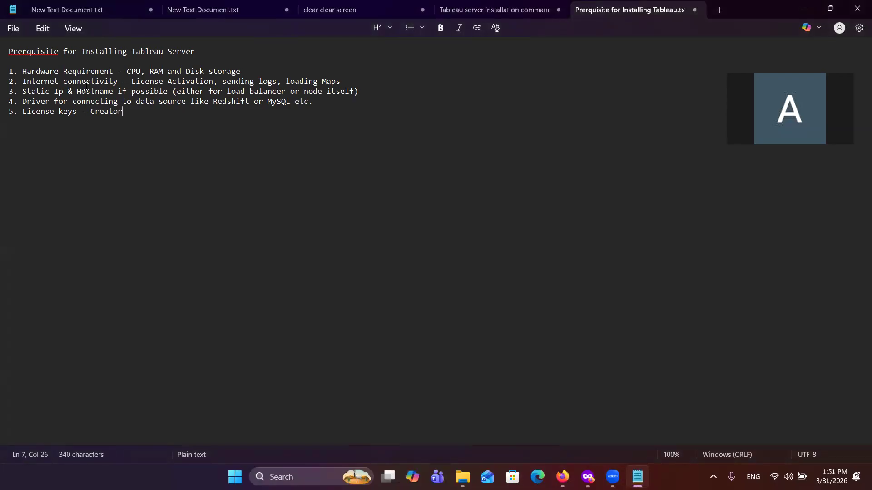
left_click_drag(18, 72, 119, 74)
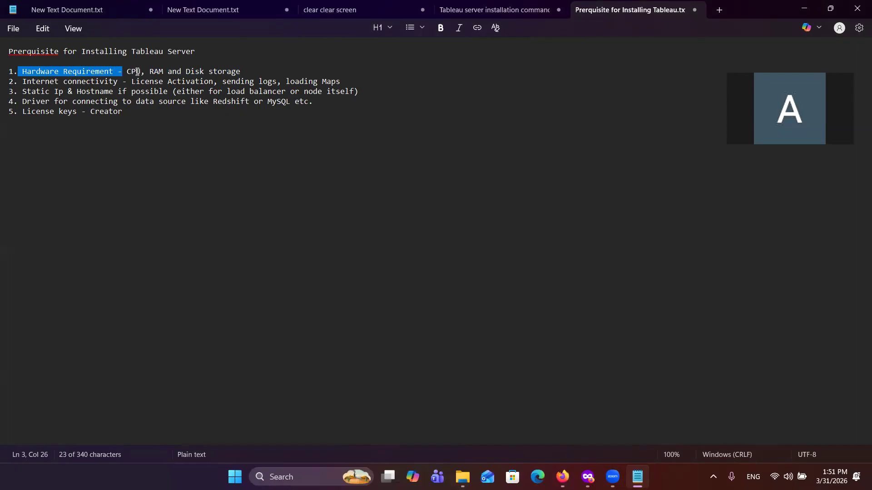
left_click_drag(19, 82, 131, 85)
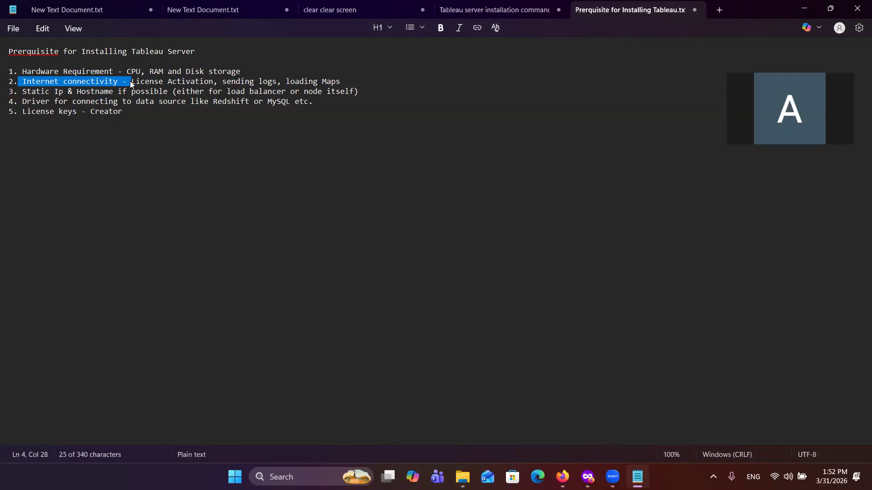
left_click(131, 83)
left_click_drag(131, 82, 216, 82)
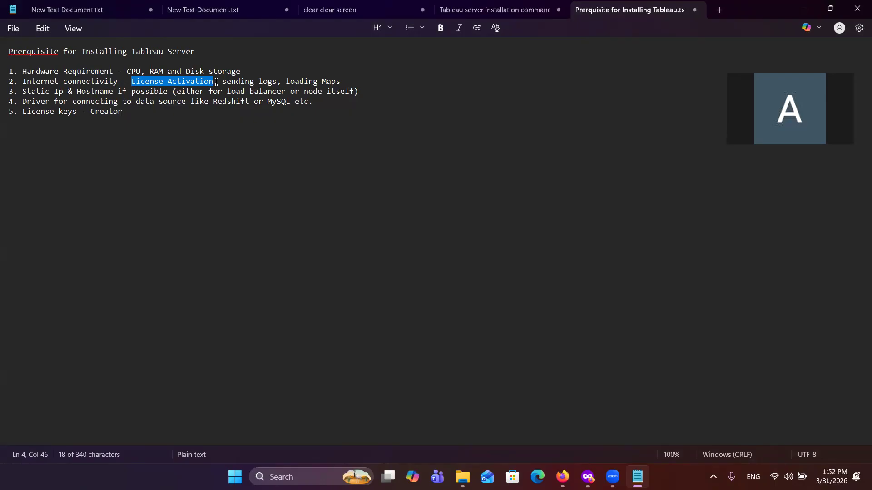
left_click_drag(222, 81, 279, 83)
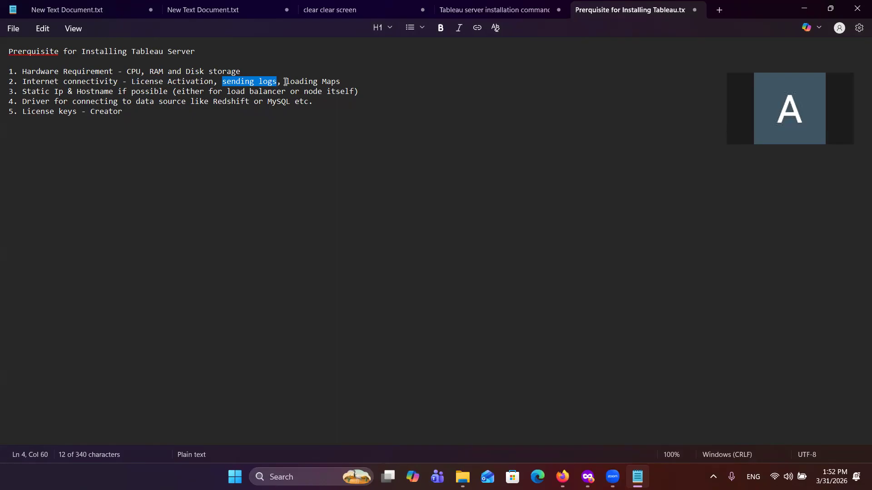
left_click(286, 82)
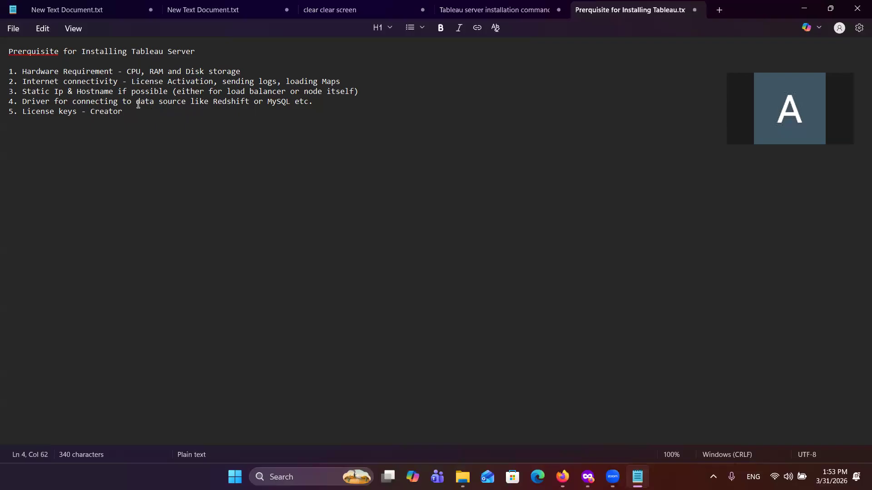
left_click_drag(23, 92, 115, 92)
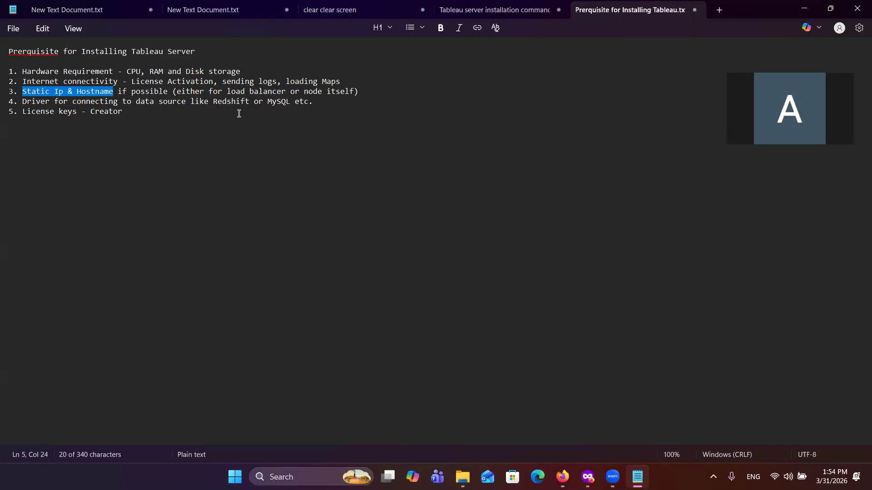
left_click(287, 92)
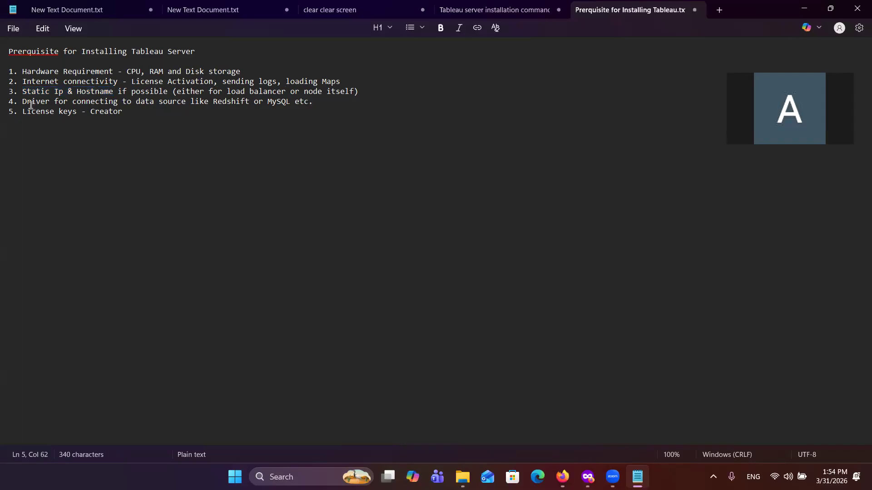
left_click_drag(23, 104, 56, 105)
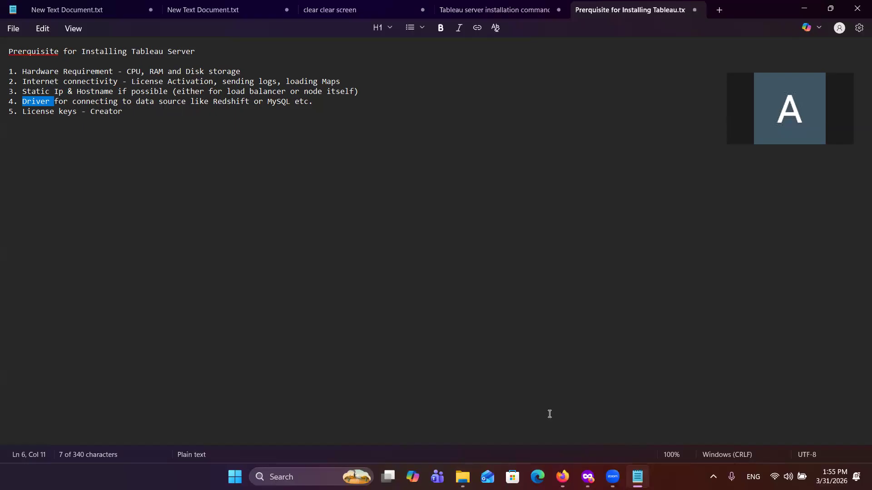
Step: Switch to the private browser window and search Google for "tableau server download on linux"
left_click(563, 477)
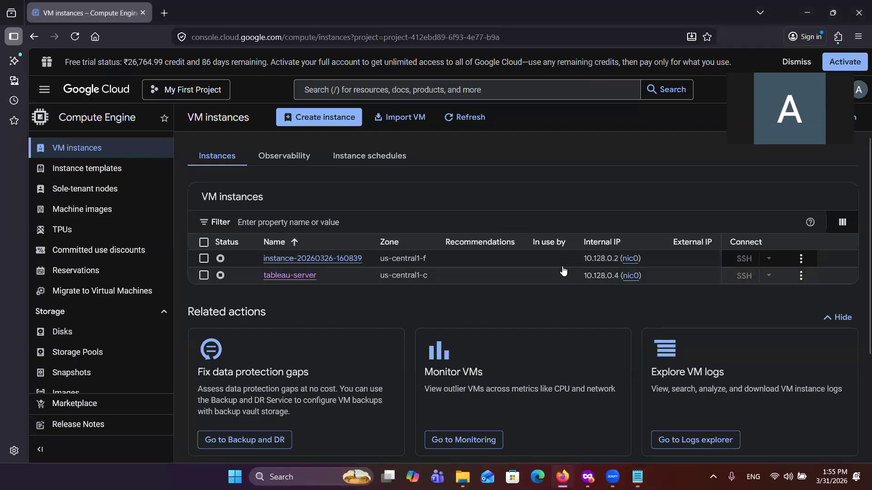
left_click(563, 477)
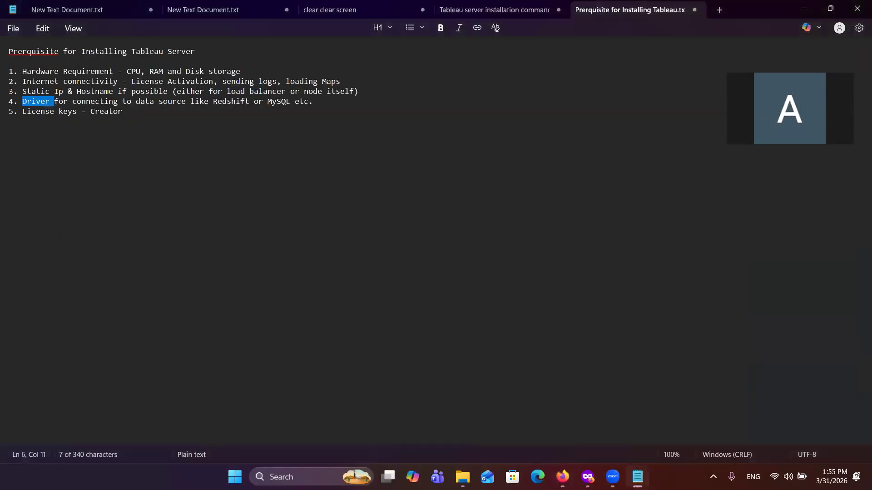
left_click(588, 477)
left_click(401, 210)
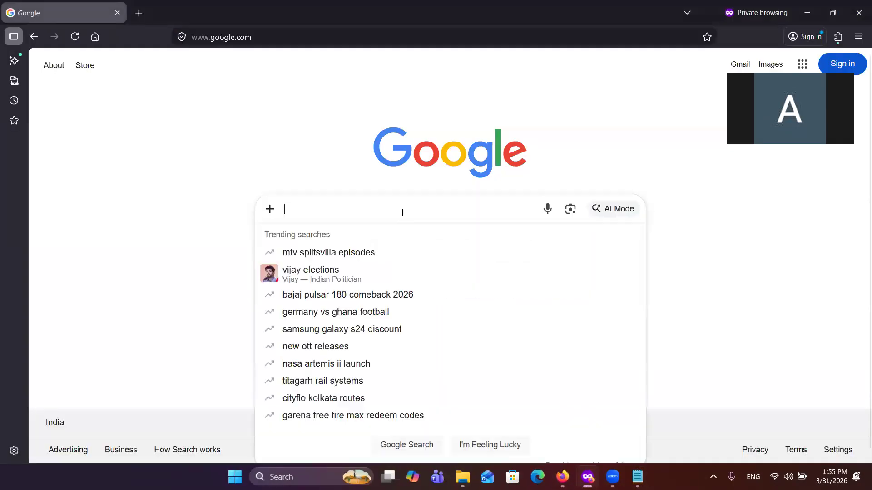
type("tab")
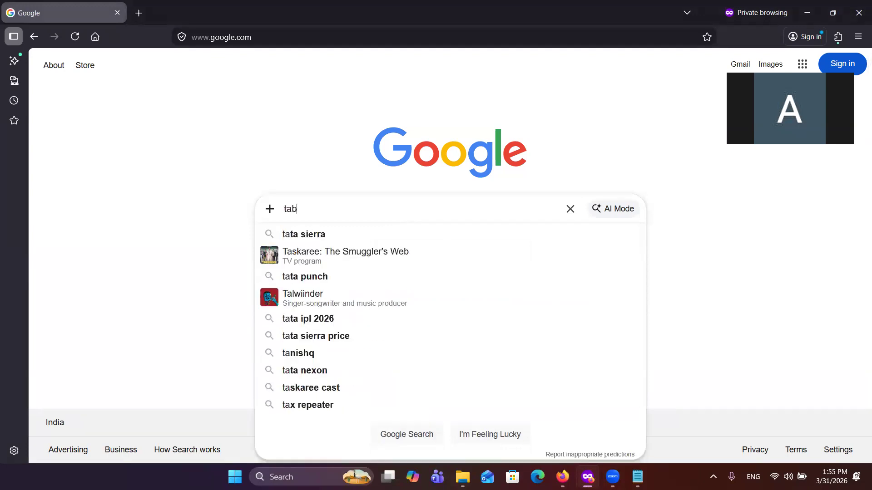
type("leau ")
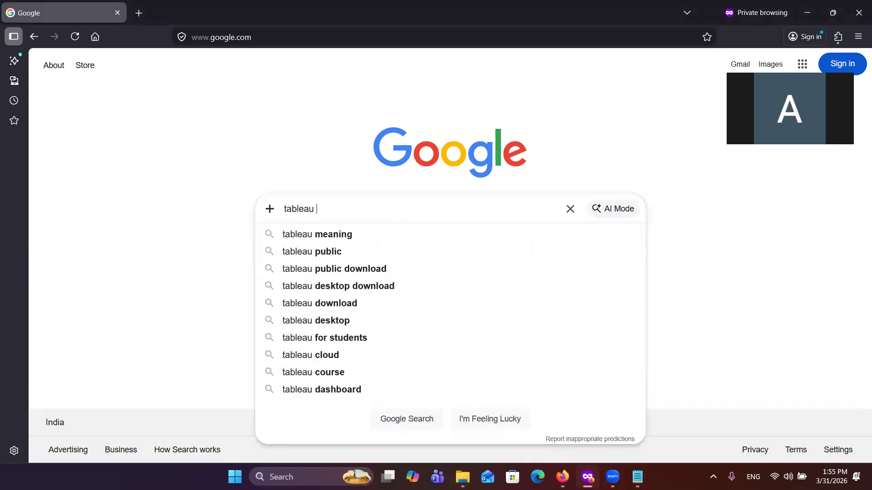
type("server ")
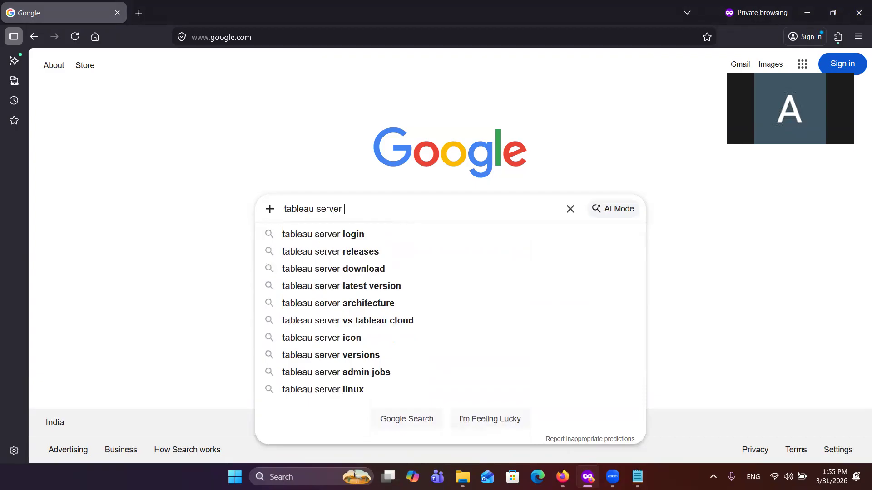
type("downlo")
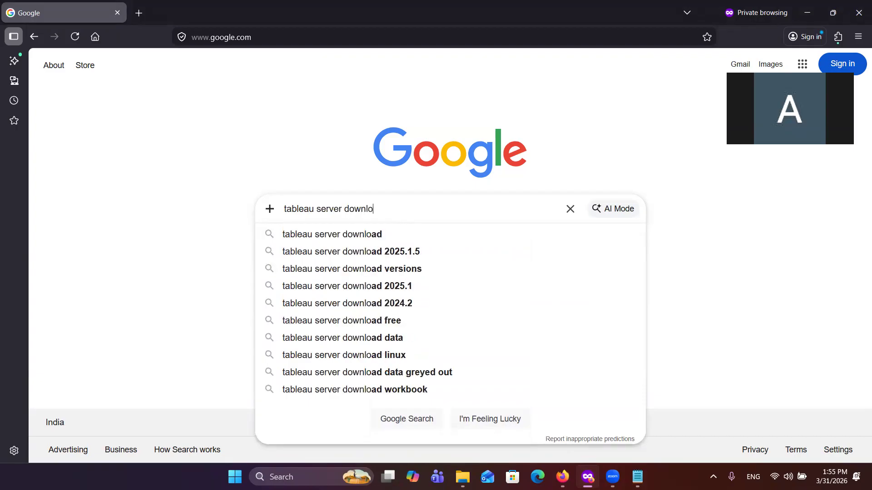
type("ad on linux")
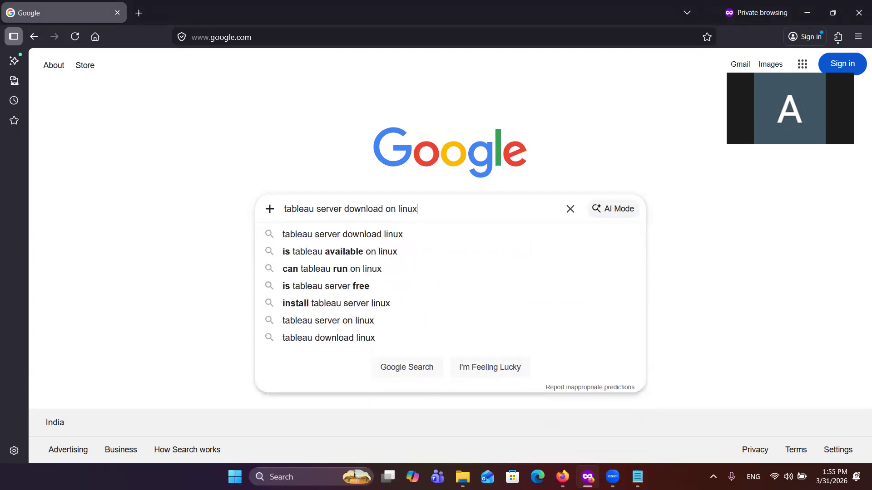
key("Return")
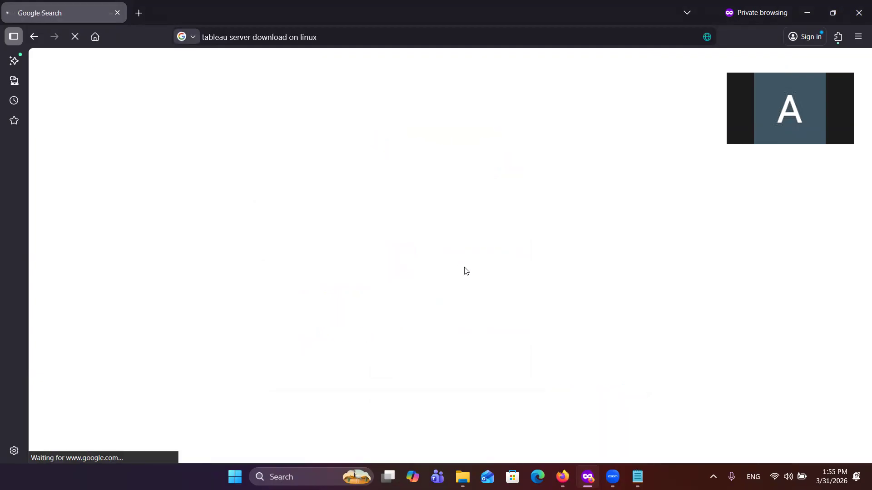
Step: Examine the Tableau Server Linux result and its linked Tableau Server product page, and return to the search results
left_click(216, 184)
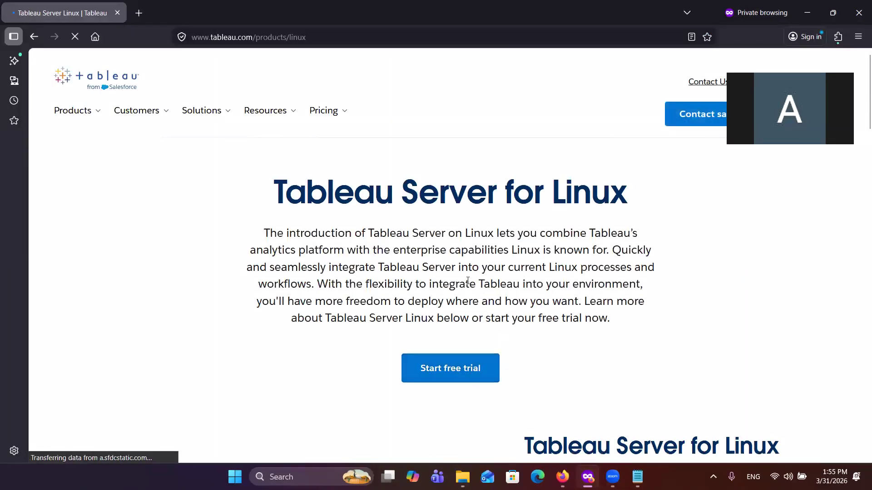
scroll(470, 318, "down", 5)
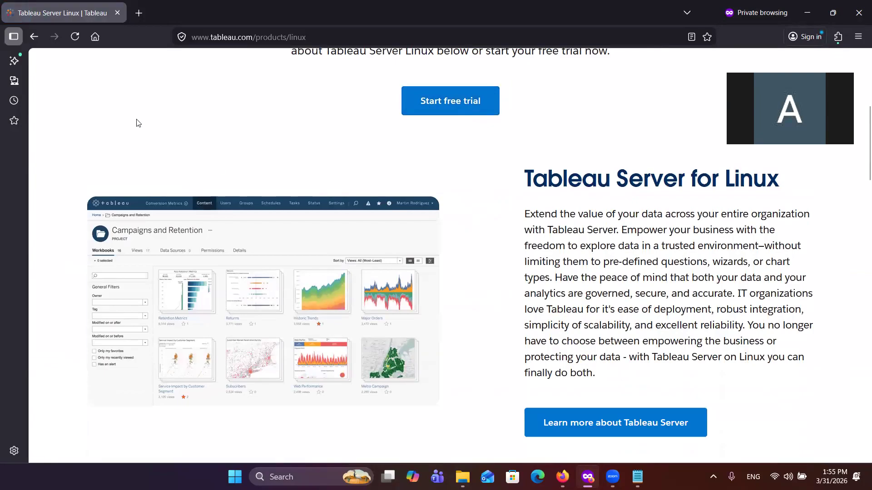
scroll(528, 422, "down", 4)
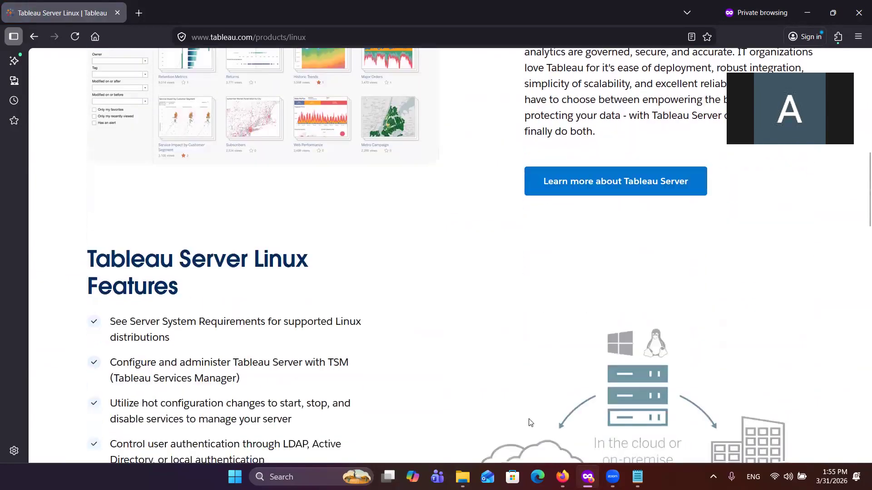
scroll(345, 370, "down", 4)
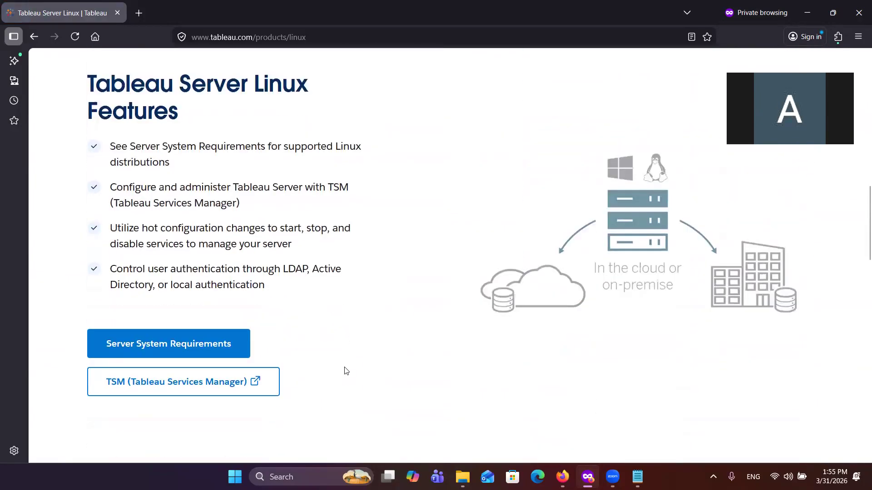
scroll(344, 371, "down", 9)
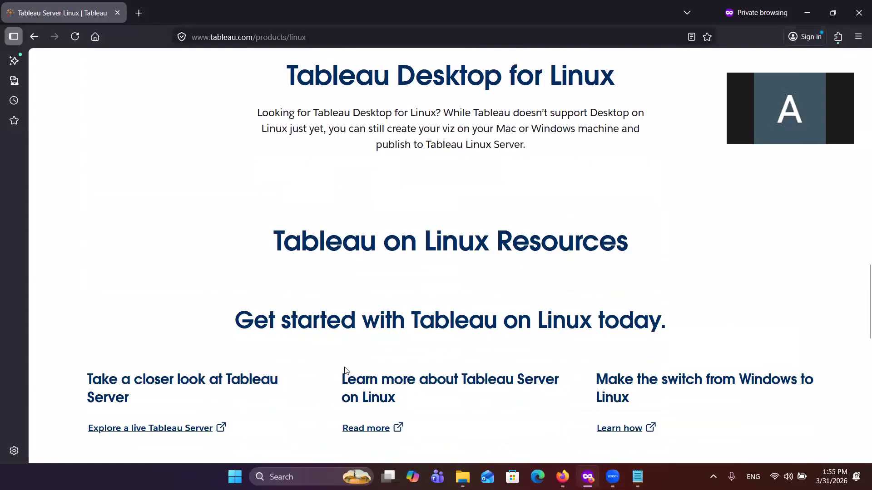
scroll(345, 371, "down", 3)
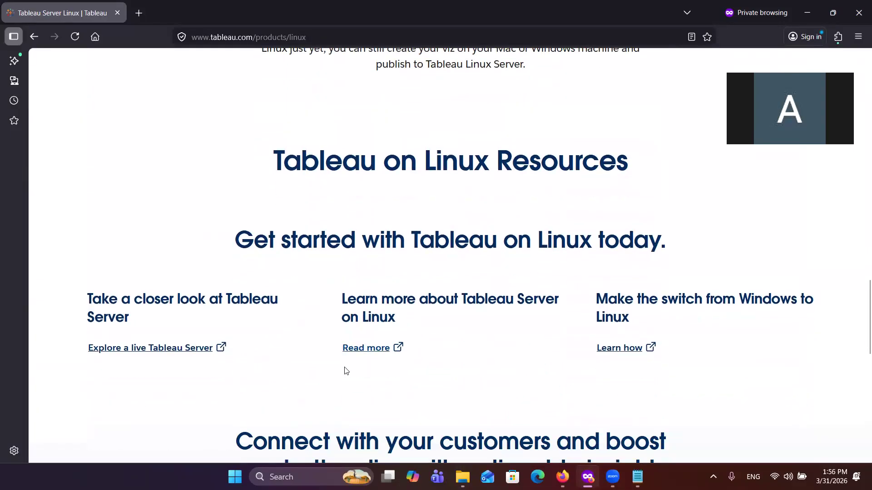
scroll(345, 371, "up", 15)
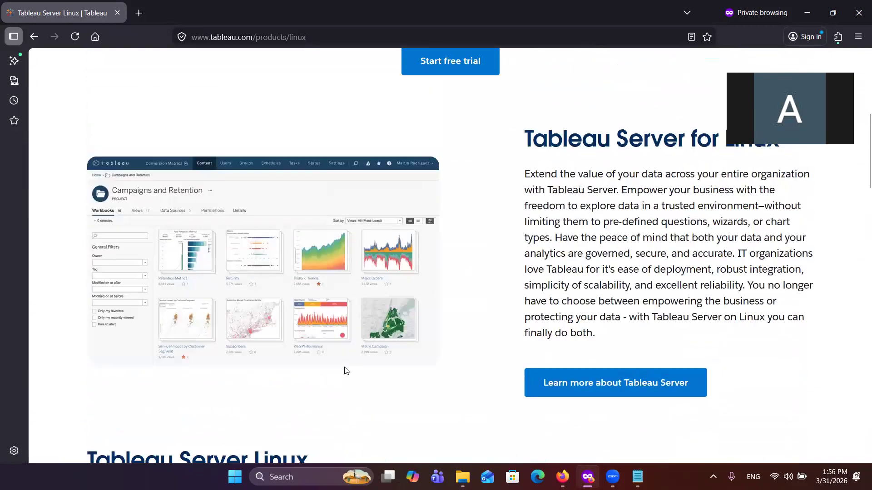
left_click(627, 402)
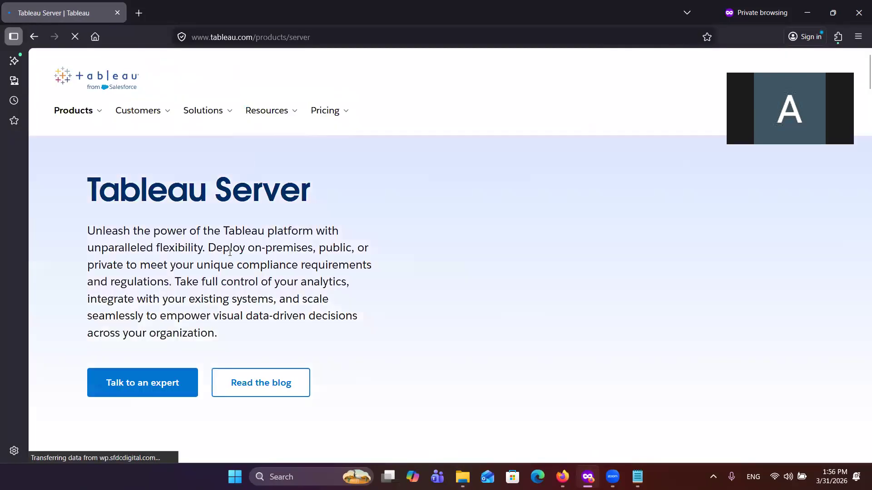
left_click(35, 38)
left_click(35, 38)
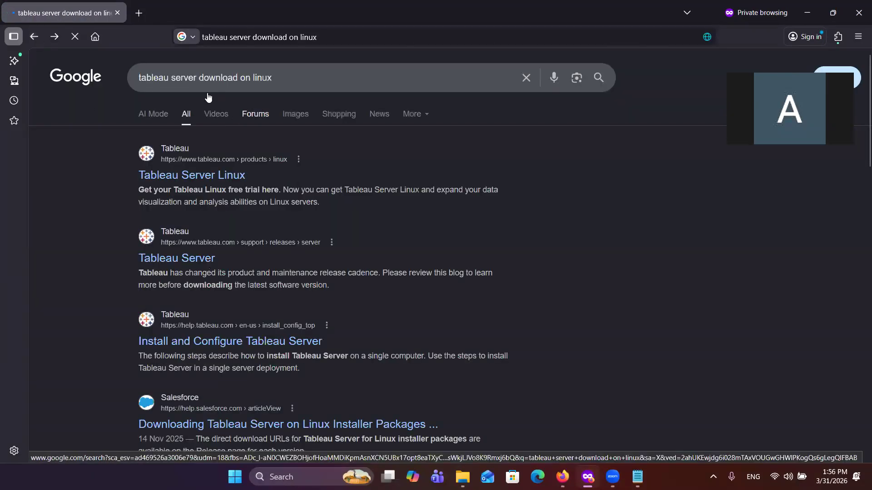
Step: Change the search to "tableau server install on linux" and open the Install and Configure Tableau Server help article
left_click(200, 82)
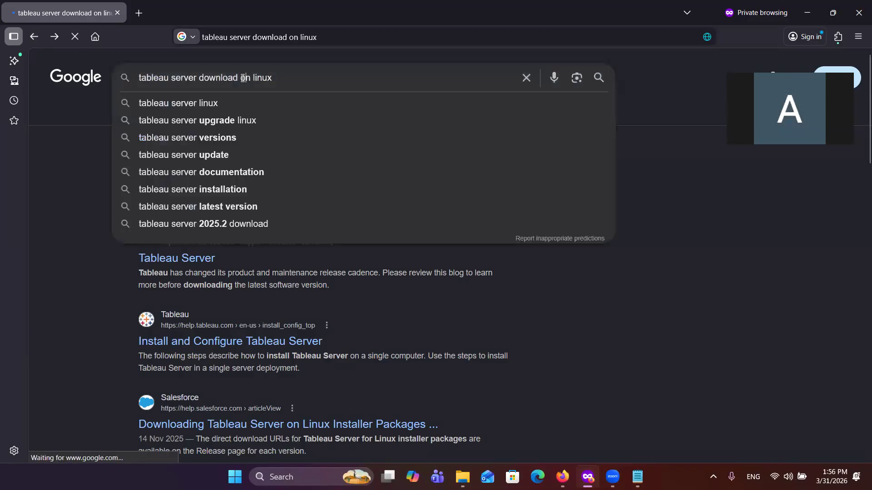
left_click_drag(238, 78, 199, 78)
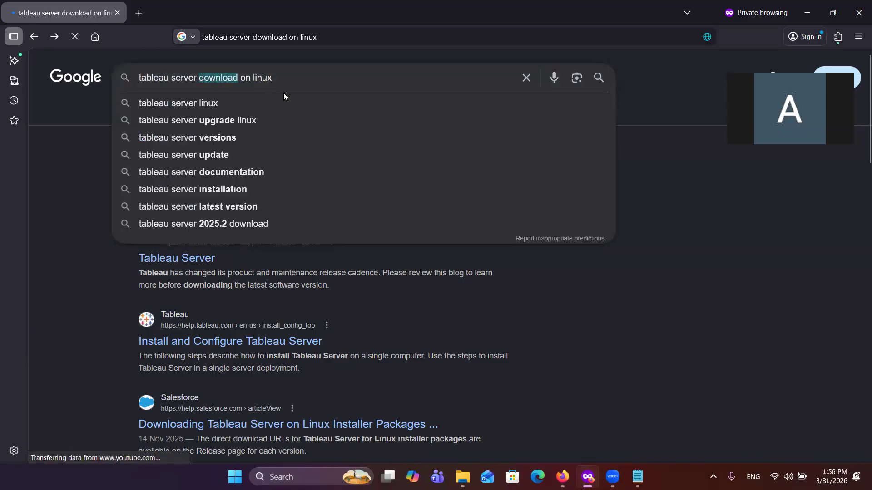
type("insta")
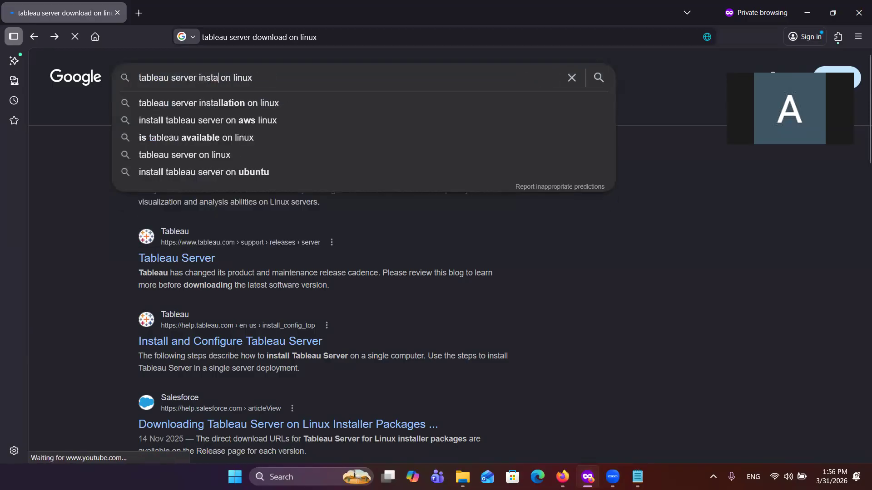
type("ll")
key("Return")
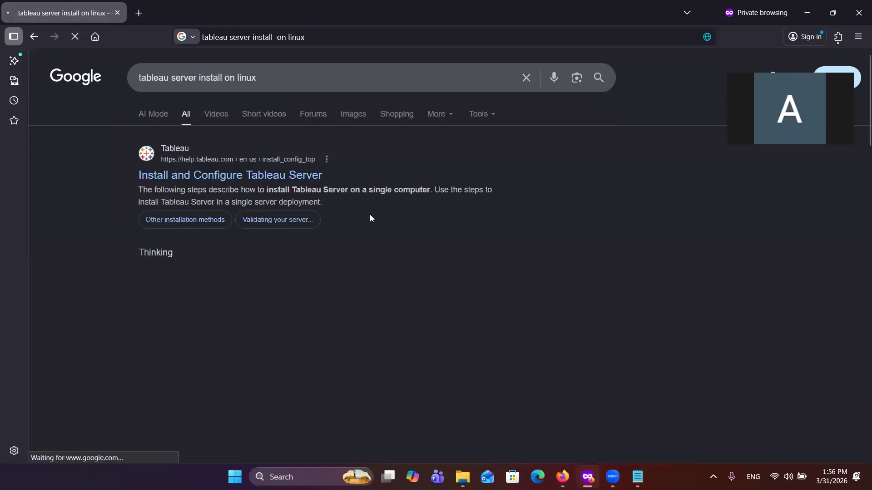
left_click(255, 176)
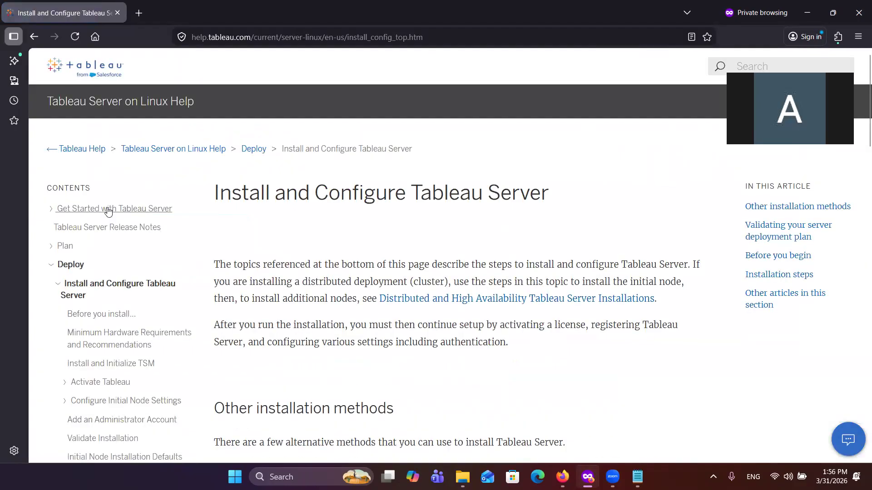
Step: Open the Get Started with Tableau Server topic and expand Plan and its Infrastructure Planning section in the help contents
left_click(108, 210)
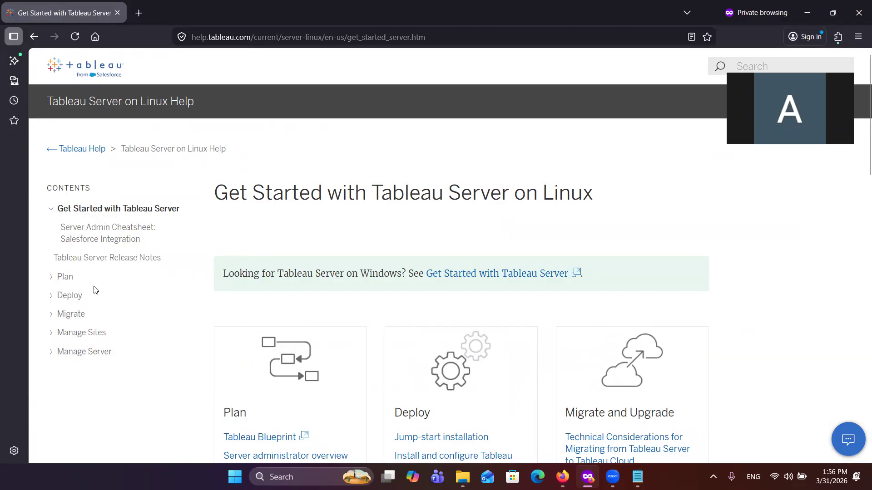
left_click(51, 278)
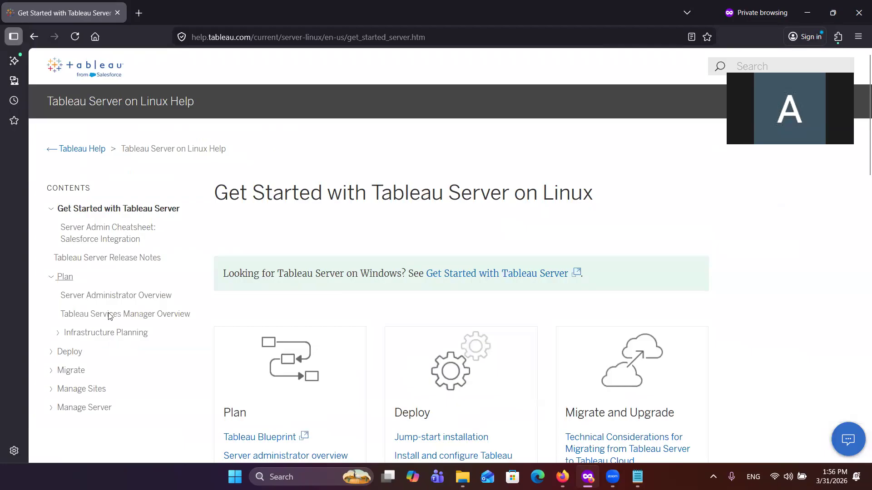
left_click(58, 335)
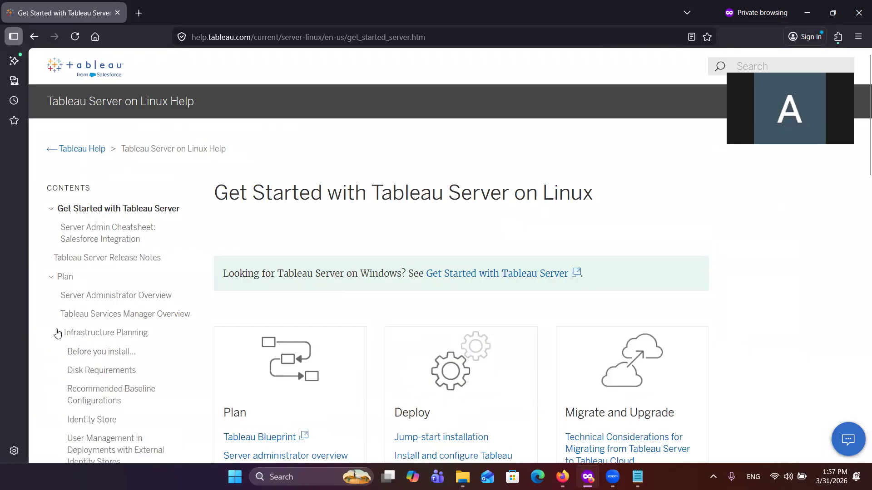
Step: Open the "Before you install..." topic and examine its hardware recommendations table for single-node and multi-node deployments
left_click(102, 353)
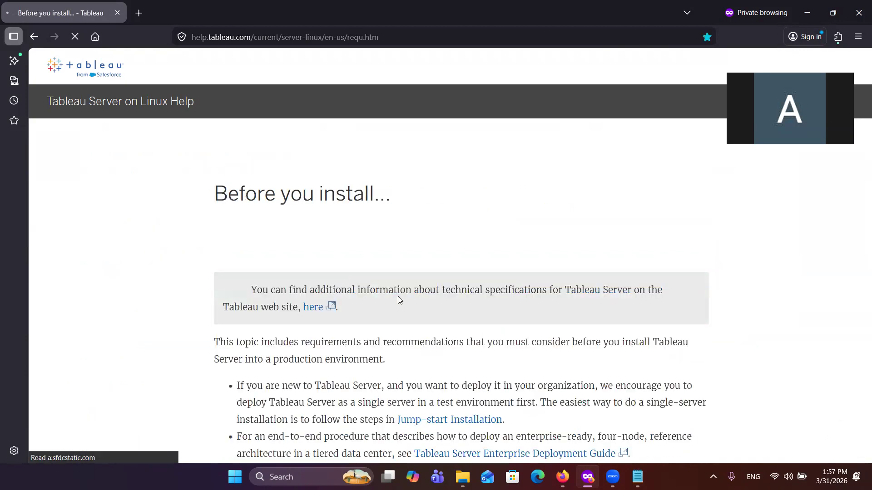
scroll(370, 355, "down", 3)
scroll(370, 355, "down", 9)
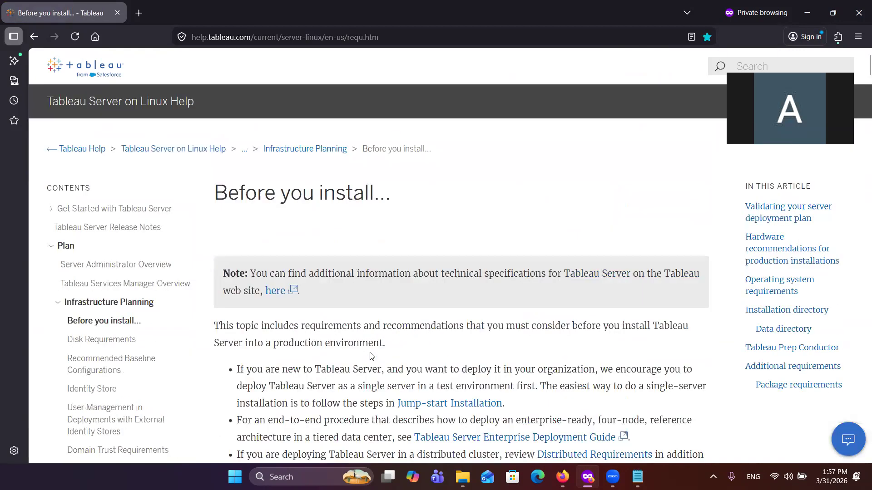
scroll(370, 355, "down", 6)
scroll(370, 355, "down", 10)
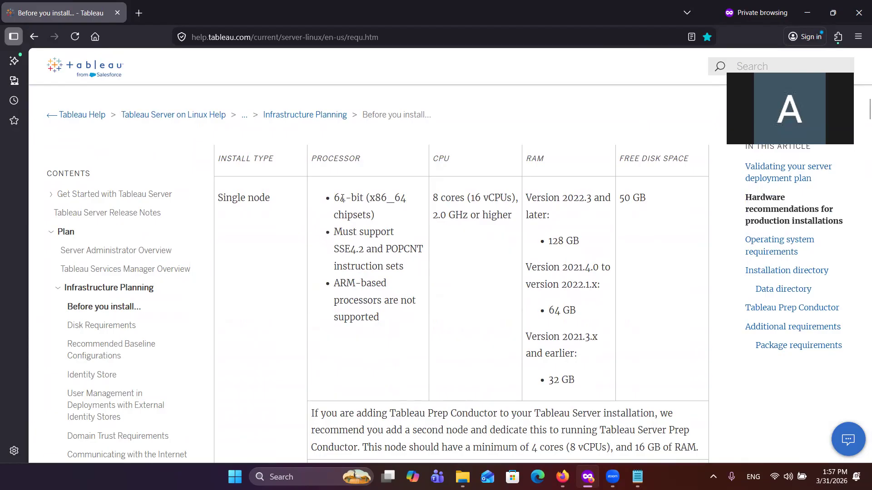
scroll(343, 201, "up", 1)
scroll(333, 248, "down", 1)
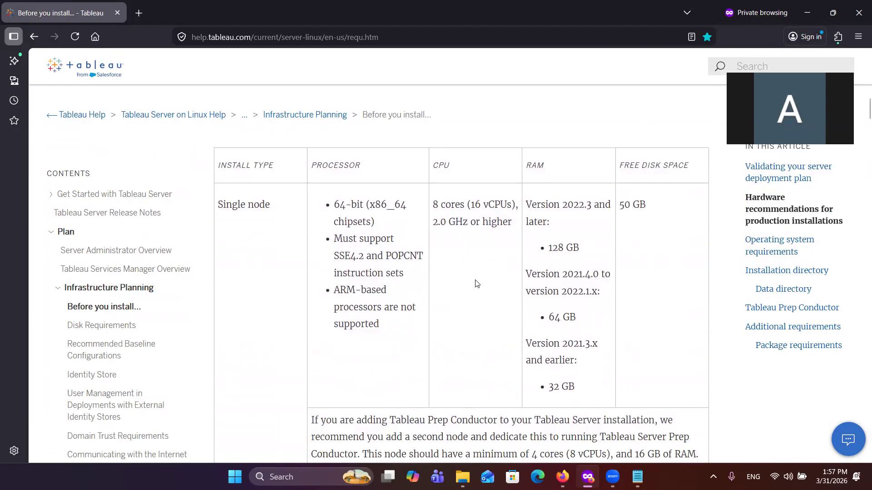
scroll(476, 284, "down", 5)
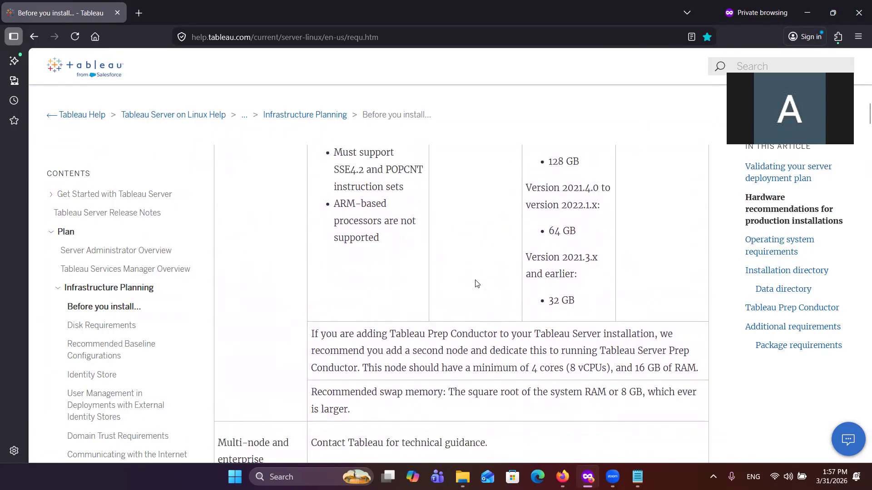
scroll(475, 279, "down", 3)
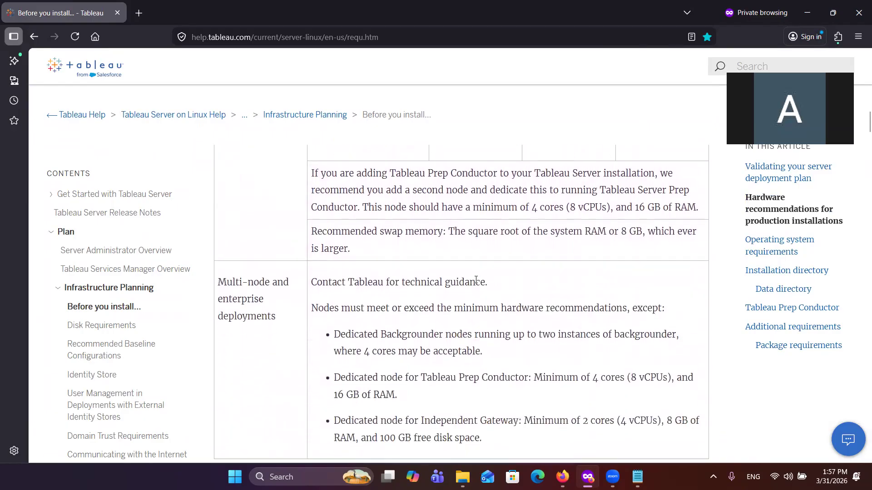
scroll(476, 280, "up", 7)
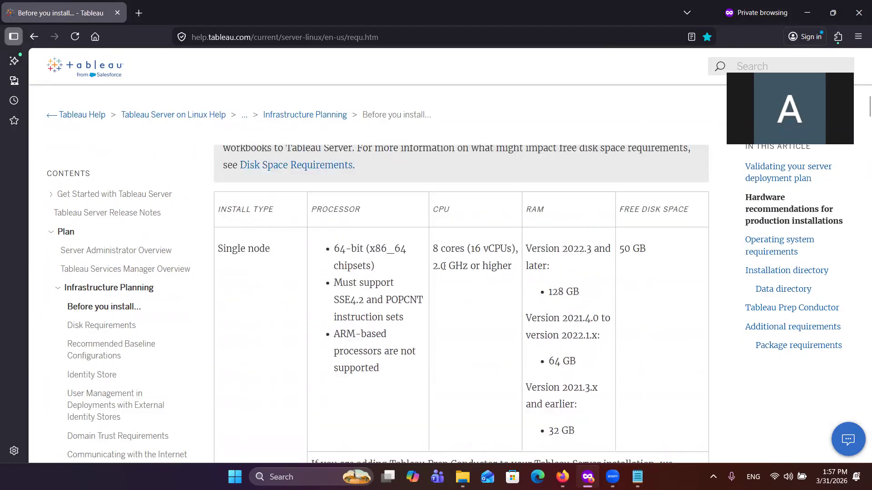
Step: Highlight the single-node row's CPU cores and clock speed, RAM version entries and free disk space while reading them
left_click_drag(435, 268, 472, 269)
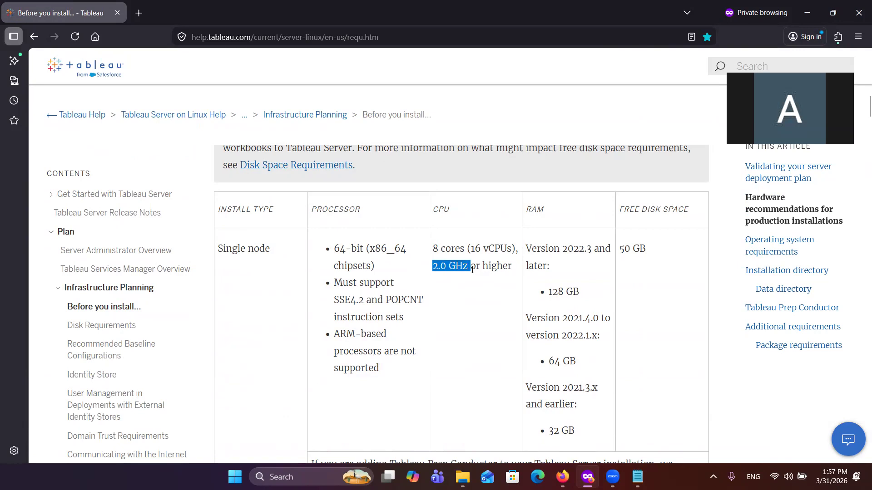
left_click_drag(434, 249, 468, 251)
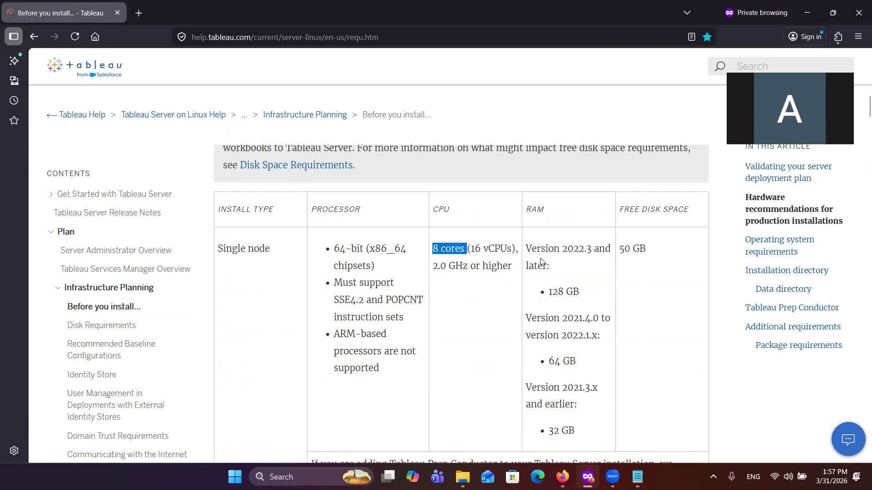
scroll(538, 300, "down", 1)
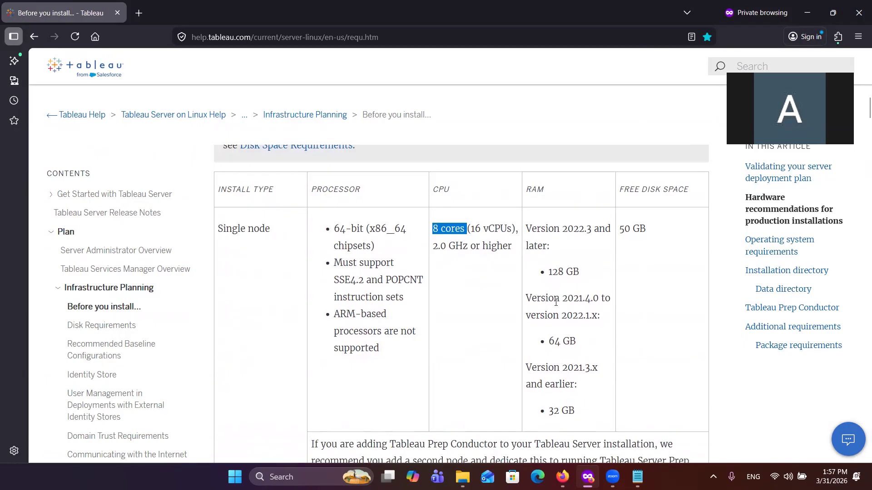
left_click_drag(549, 272, 582, 273)
left_click_drag(568, 233, 593, 233)
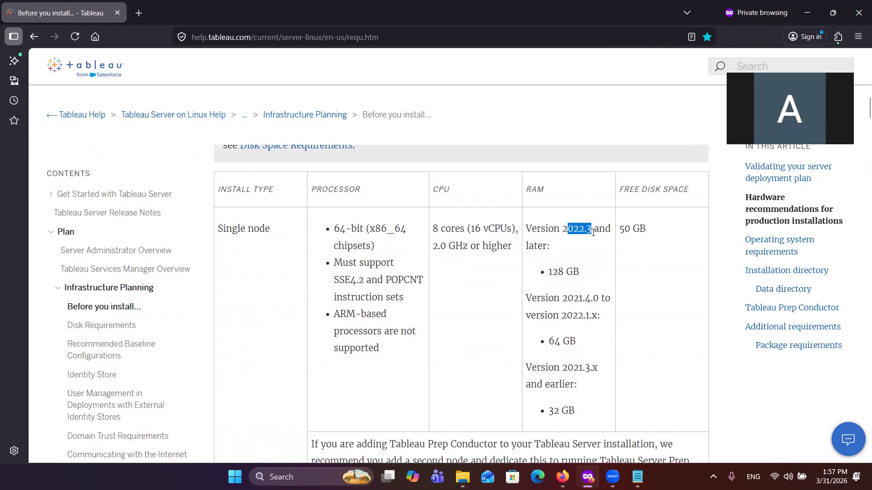
scroll(603, 282, "down", 1)
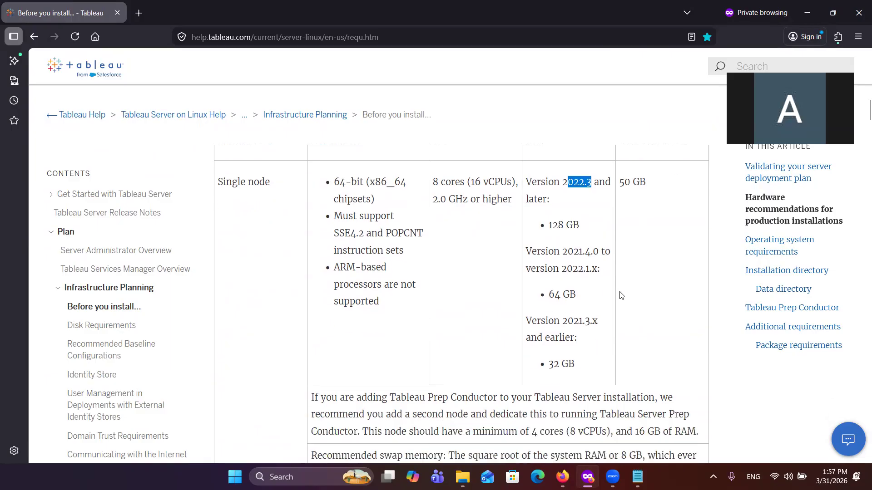
triple_click(552, 300)
left_click_drag(568, 252, 601, 271)
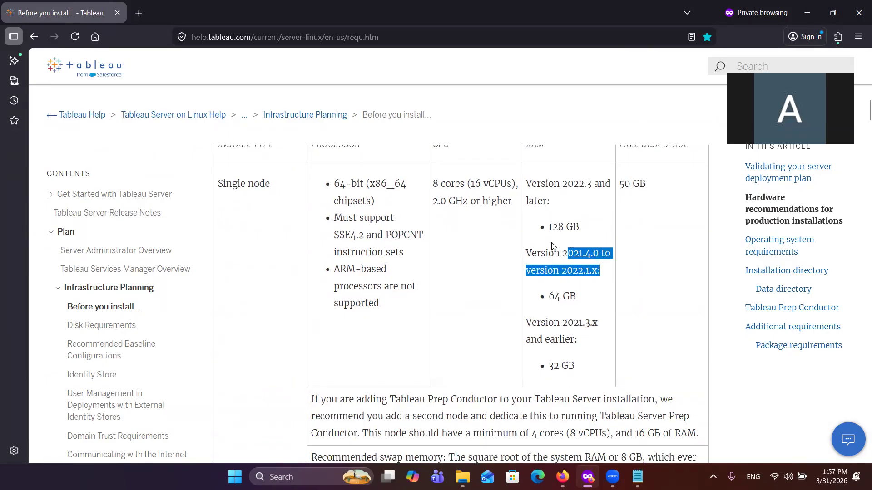
scroll(552, 242, "up", 1)
left_click_drag(562, 212, 591, 210)
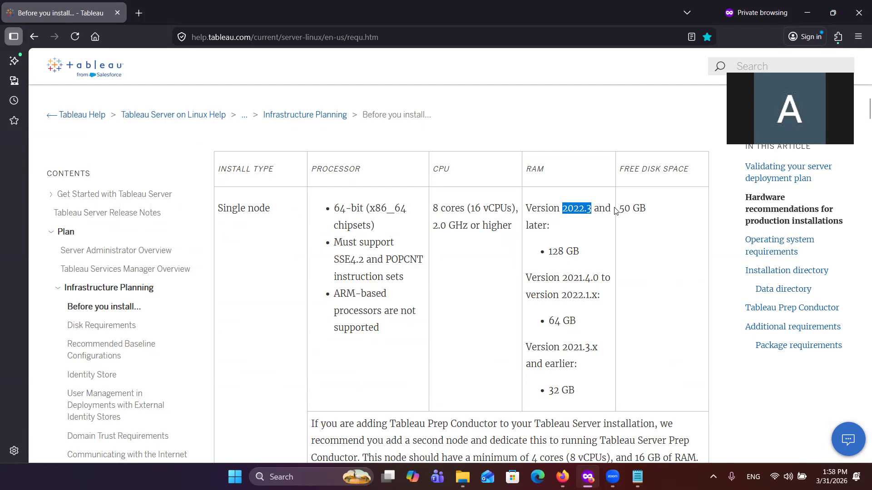
left_click_drag(623, 210, 648, 211)
Step: Examine the swap memory, multi-node deployment, disk space and External File Store storage requirements around the hardware table
scroll(533, 288, "down", 2)
scroll(533, 288, "down", 5)
scroll(533, 288, "down", 3)
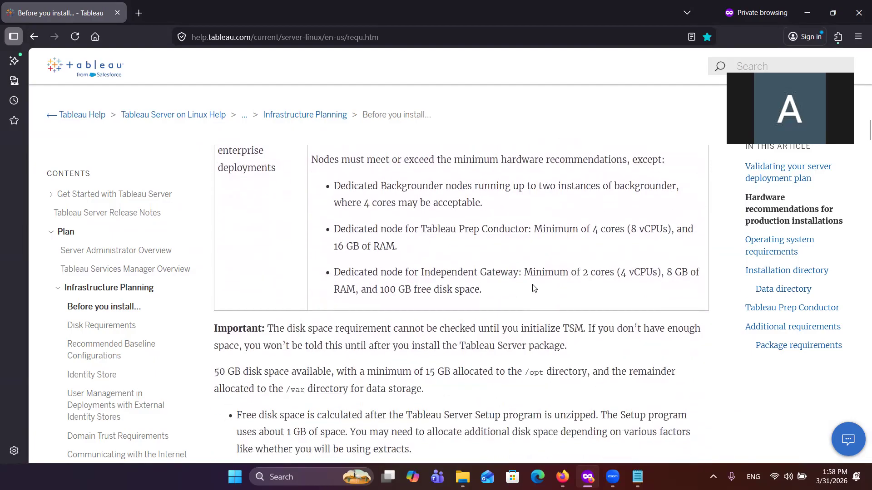
scroll(534, 288, "up", 3)
scroll(533, 288, "up", 7)
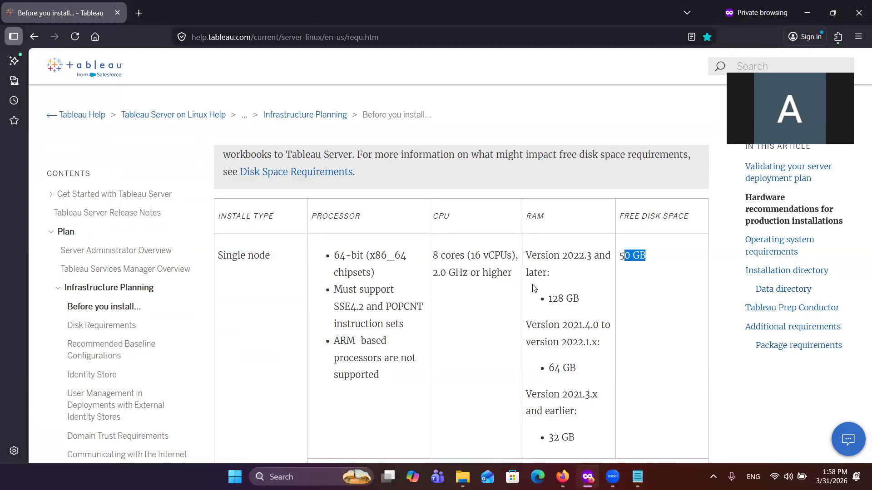
scroll(518, 368, "down", 4)
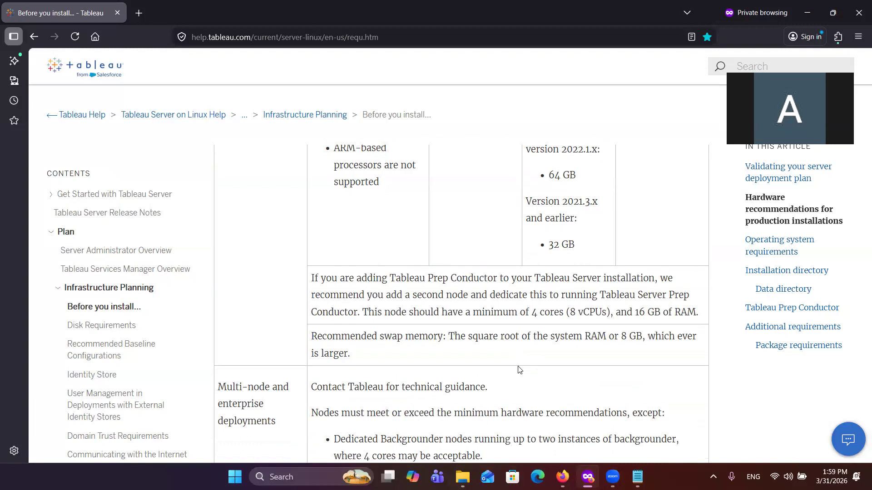
scroll(519, 369, "down", 7)
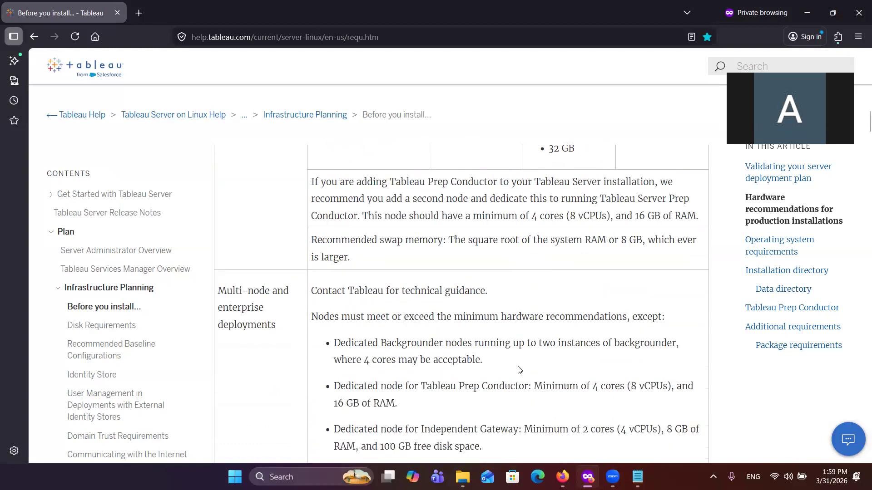
scroll(520, 369, "down", 2)
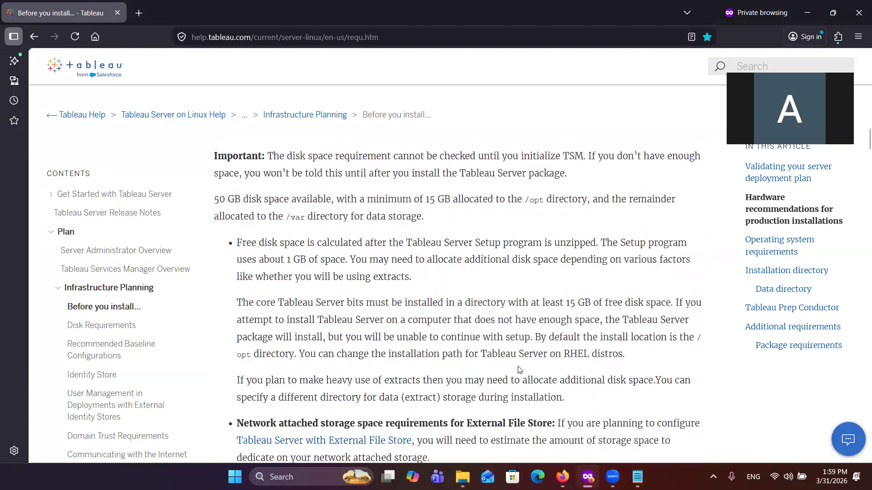
scroll(434, 291, "up", 5)
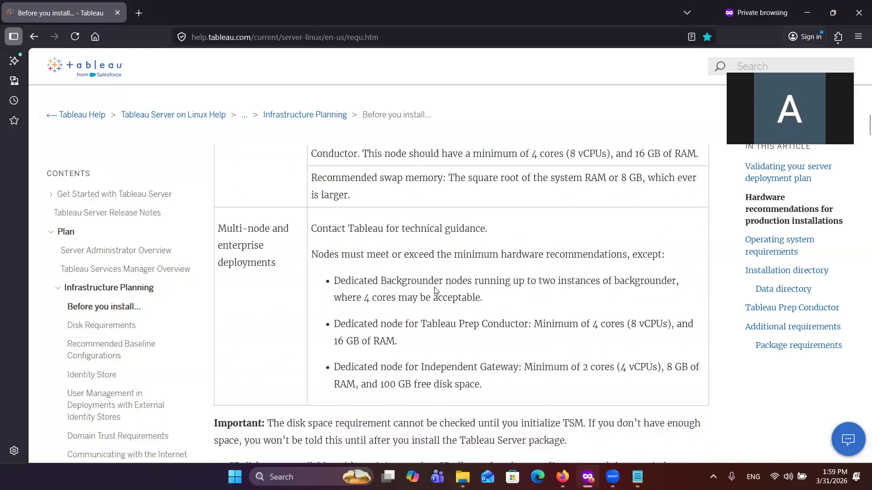
scroll(435, 291, "down", 8)
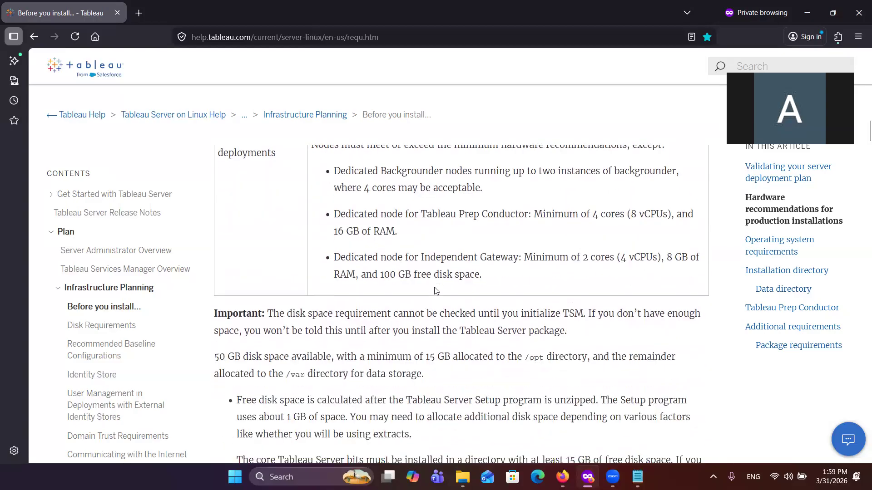
scroll(435, 291, "down", 4)
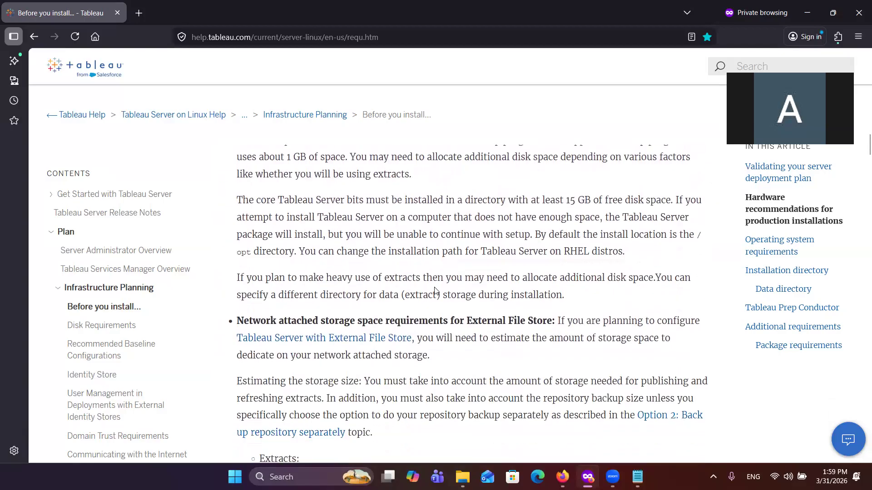
scroll(434, 291, "down", 10)
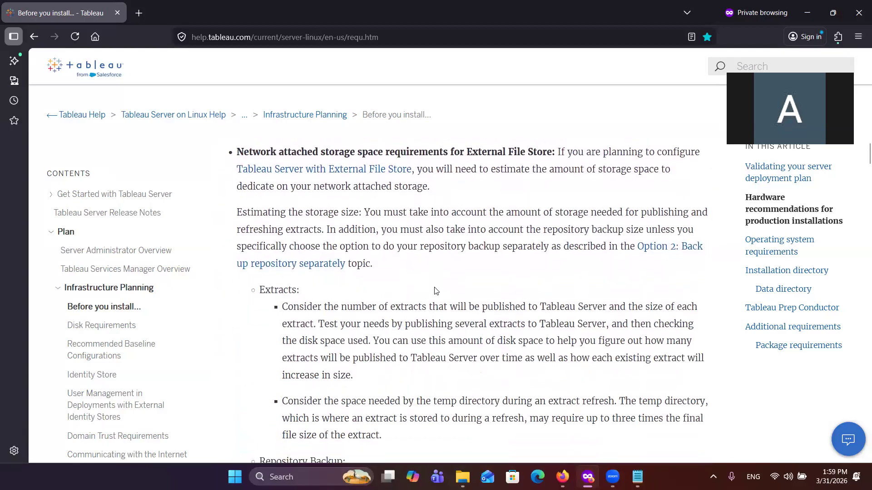
Step: Examine the start of the Operating system requirements section and the preceding notes on core count, RAM and cloud vCPUs
scroll(435, 291, "down", 2)
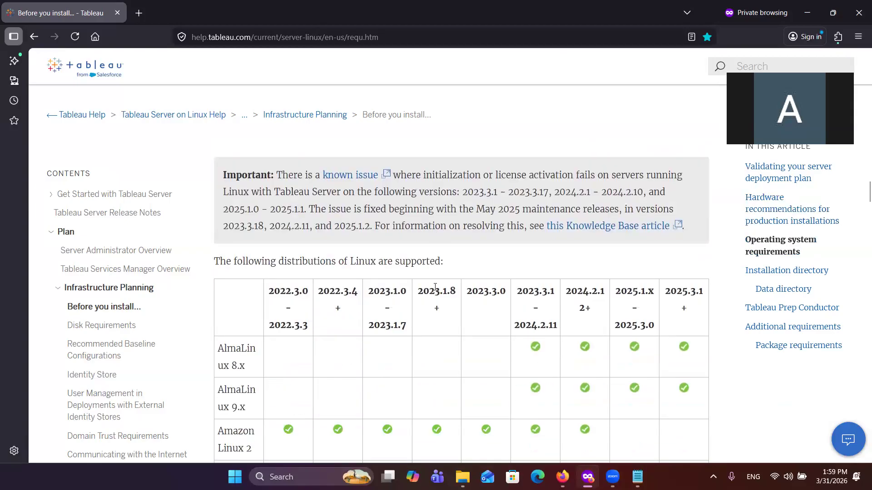
scroll(435, 287, "up", 3)
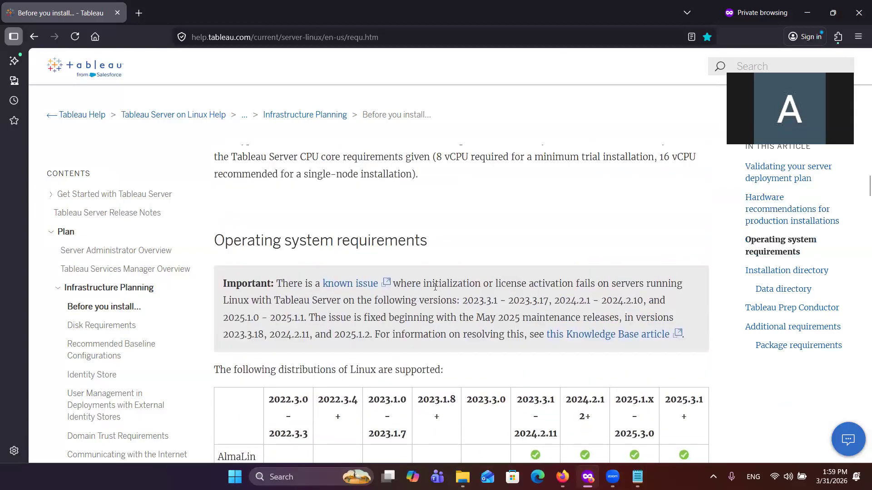
scroll(434, 287, "up", 1)
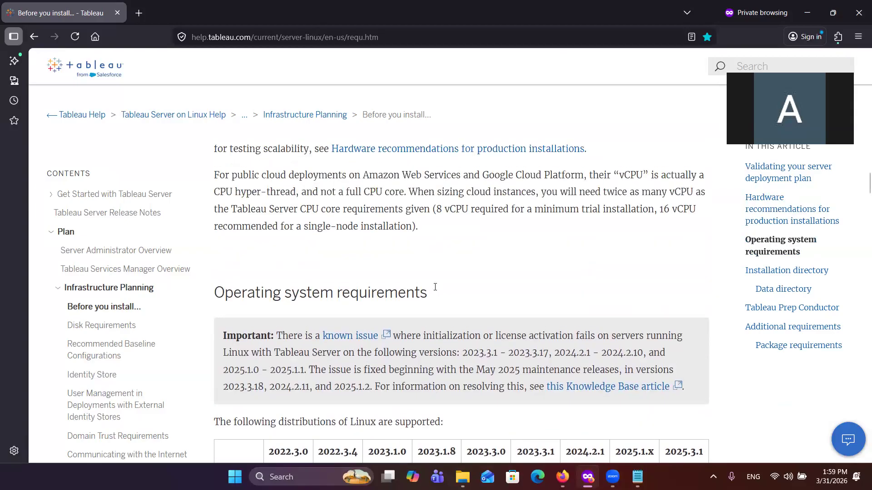
scroll(435, 286, "down", 1)
scroll(434, 286, "down", 3)
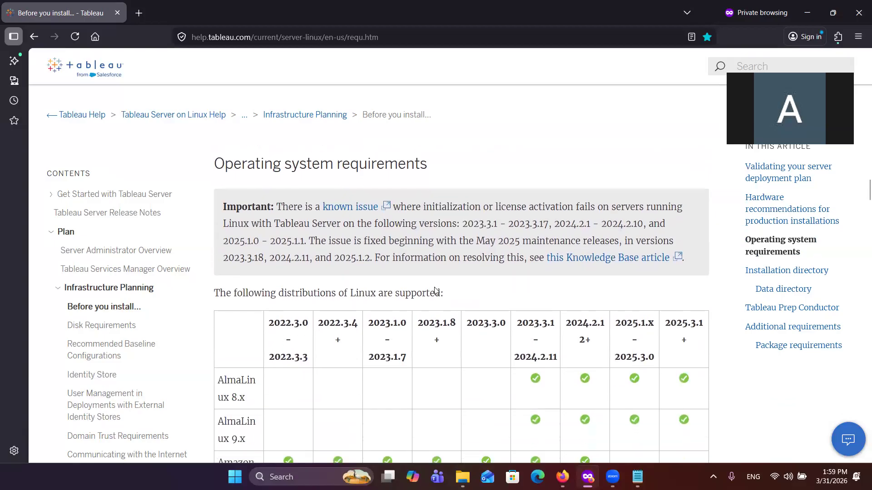
scroll(436, 291, "up", 10)
scroll(435, 286, "down", 2)
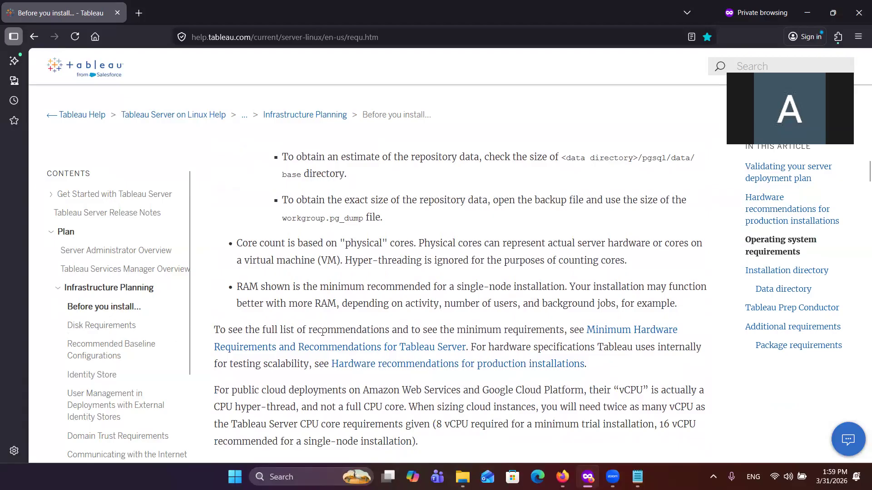
Step: Examine the supported Linux distributions table by Tableau Server version, from AlmaLinux to Ubuntu, and the additional notes below it
scroll(324, 336, "down", 5)
scroll(324, 336, "down", 10)
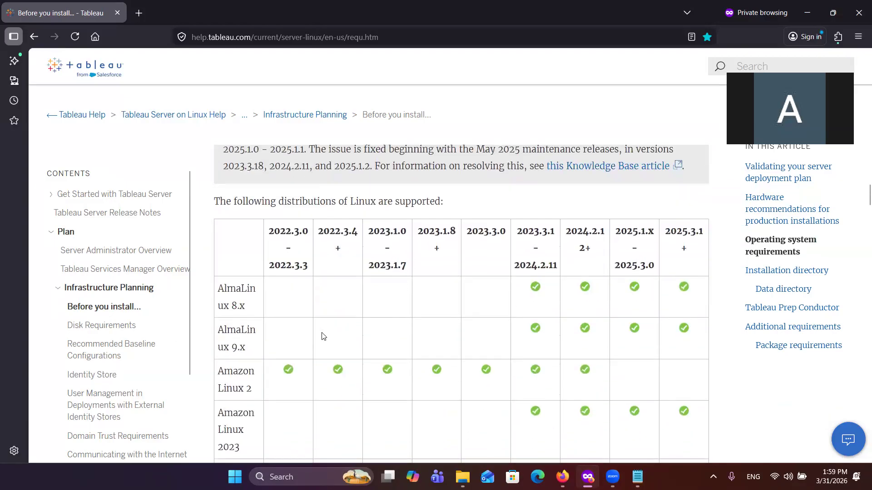
scroll(324, 336, "down", 3)
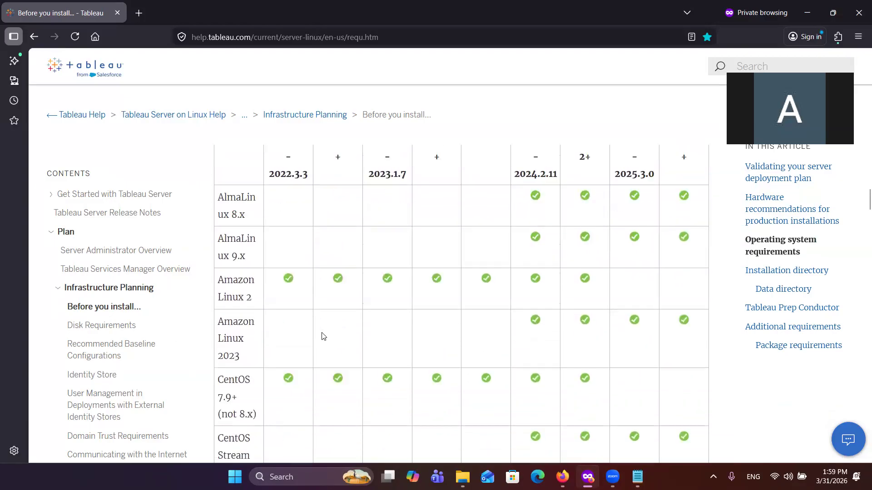
scroll(276, 381, "down", 2)
scroll(277, 381, "down", 6)
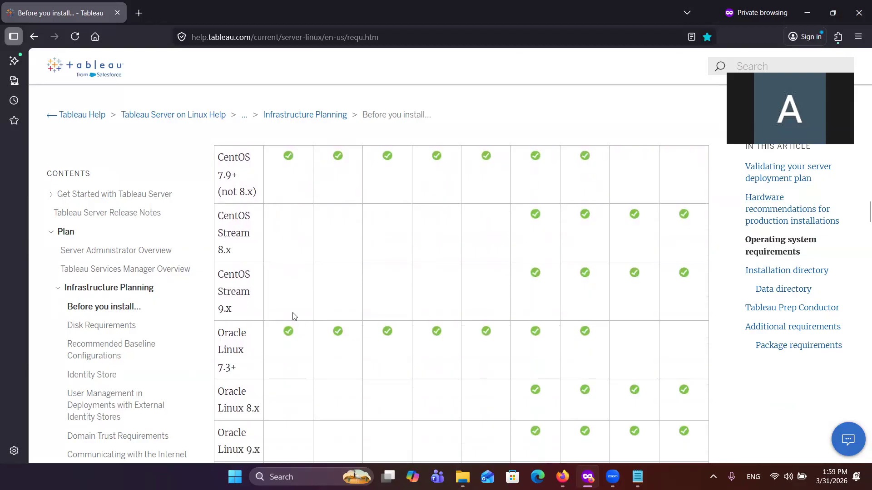
scroll(293, 314, "up", 10)
scroll(293, 314, "down", 2)
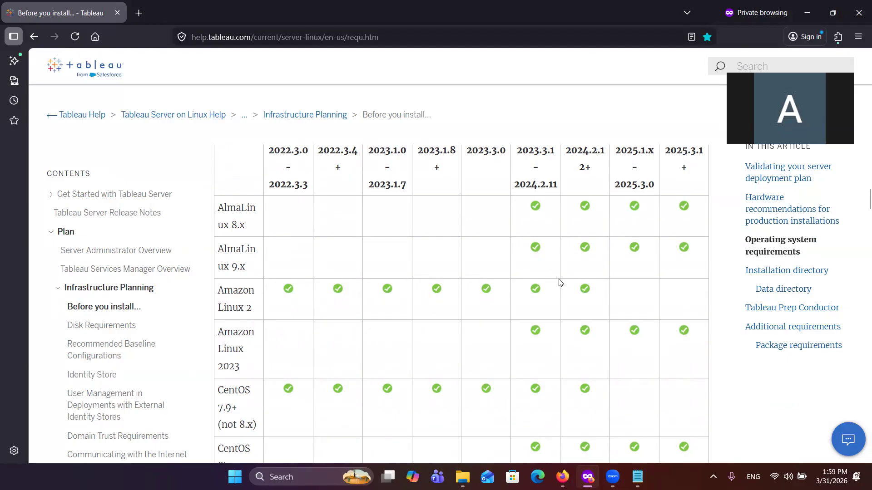
scroll(528, 366, "down", 8)
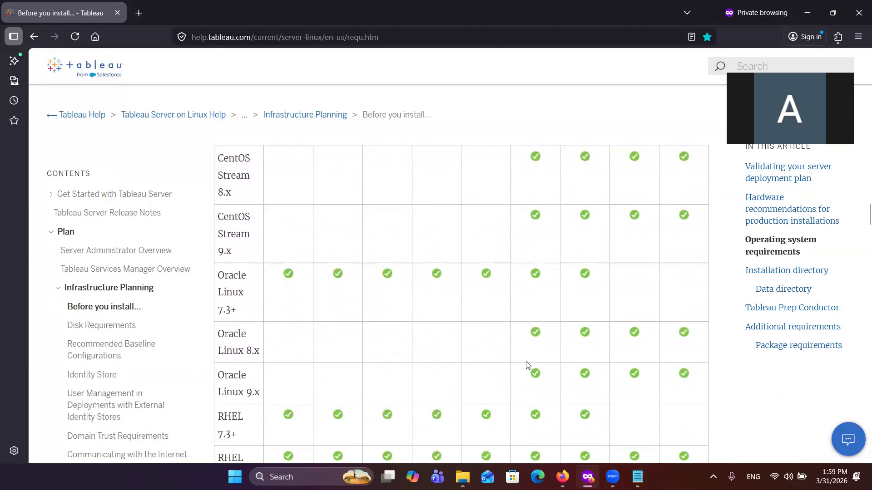
scroll(528, 366, "down", 8)
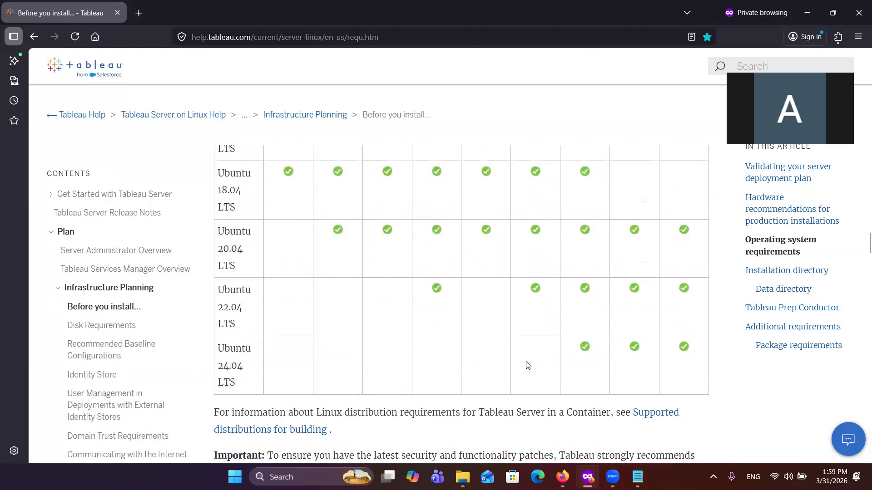
scroll(363, 400, "down", 4)
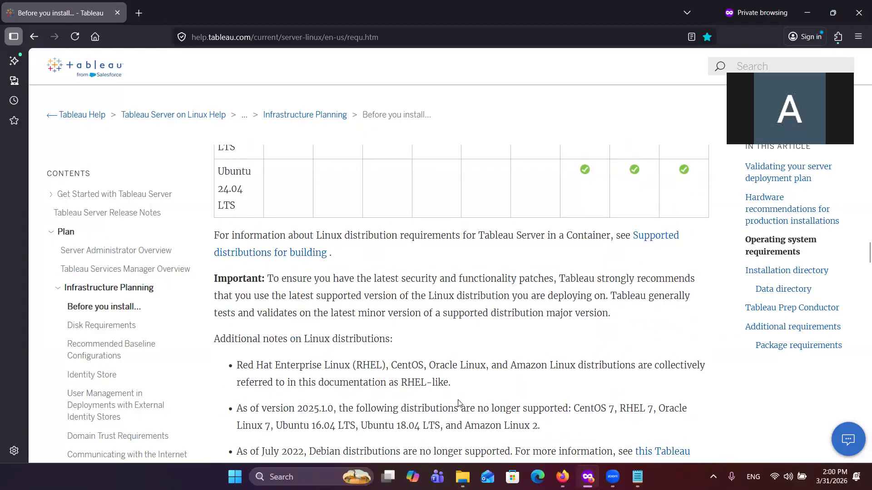
Step: Examine the Linux distribution notes, the supported distributions table by version, and the Installation directory and Additional requirements sections
scroll(460, 403, "down", 2)
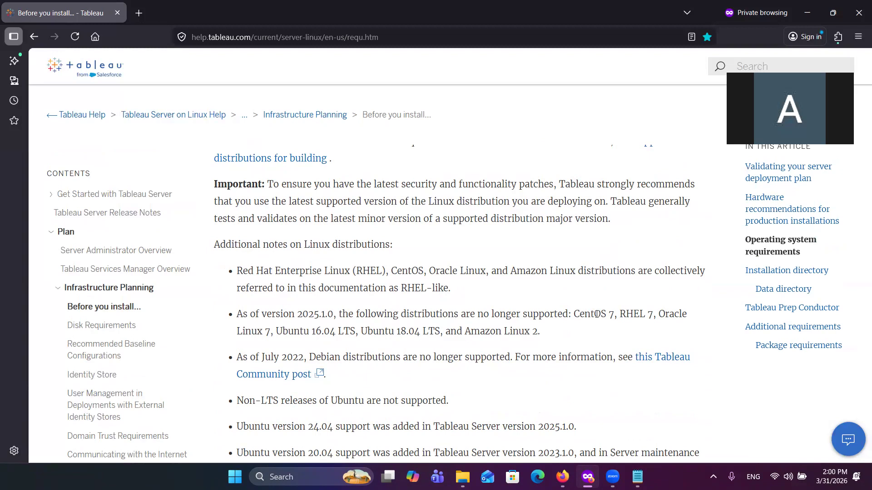
scroll(588, 291, "up", 12)
scroll(617, 251, "up", 6)
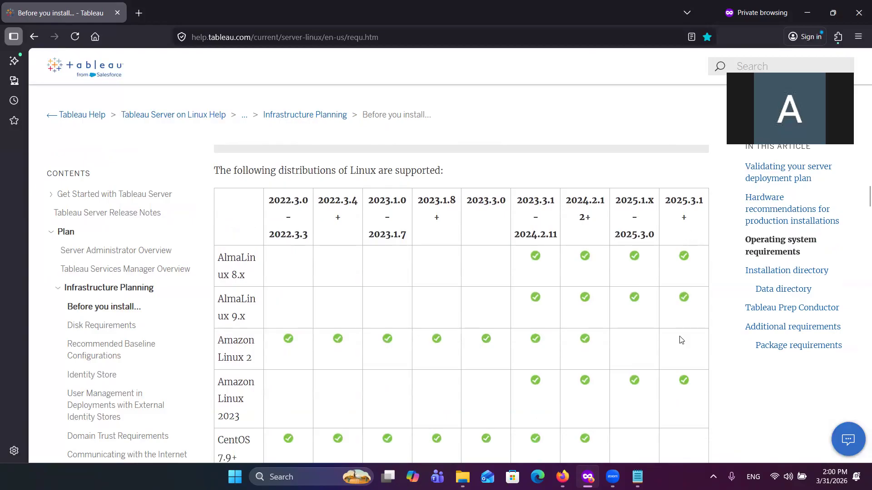
scroll(681, 338, "down", 2)
scroll(692, 304, "down", 5)
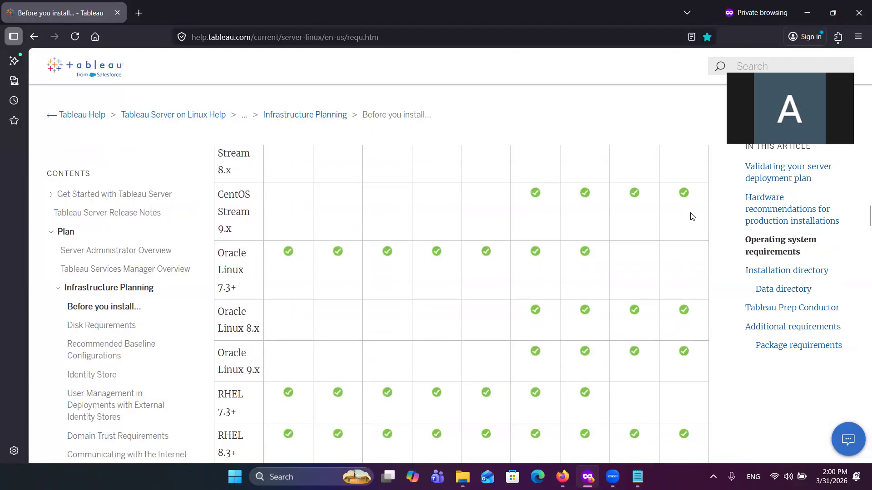
scroll(680, 224, "down", 2)
scroll(680, 224, "down", 5)
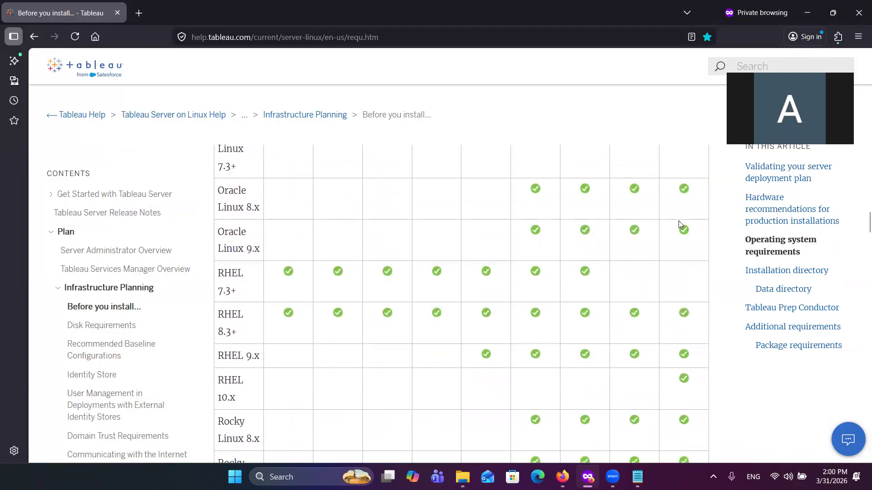
scroll(680, 224, "down", 10)
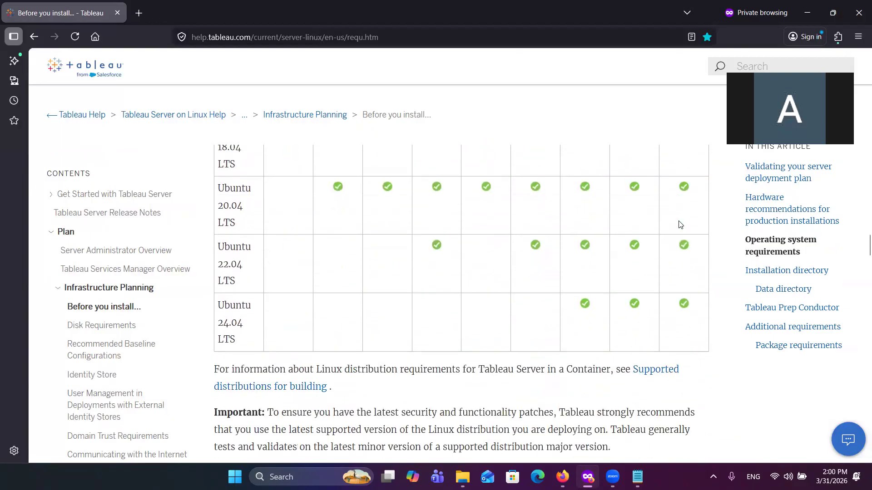
scroll(680, 224, "down", 12)
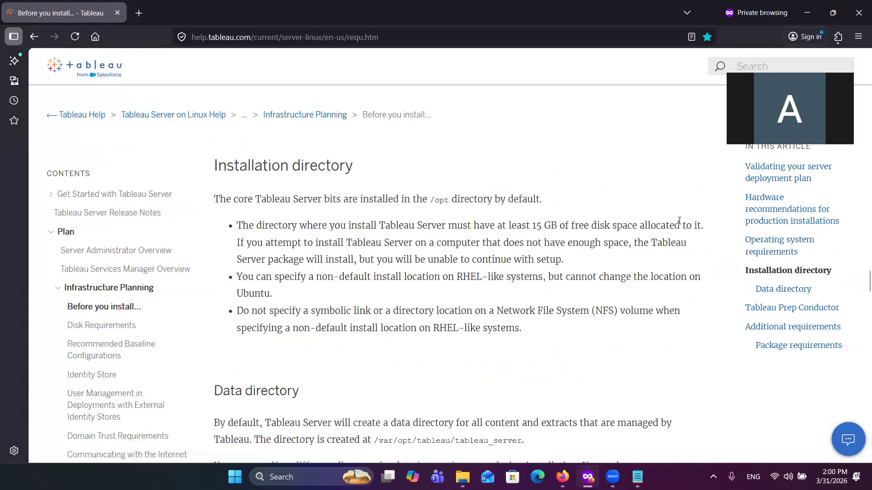
scroll(679, 221, "down", 10)
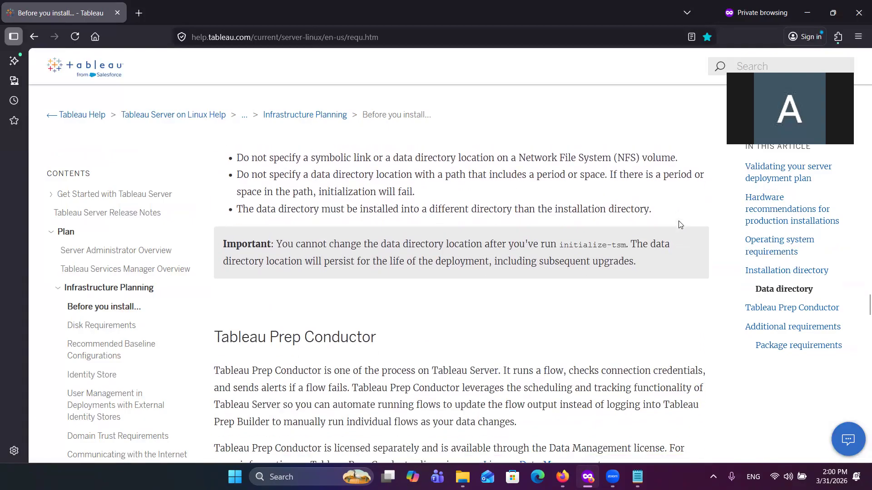
Step: Open the Disk Requirements help topic and examine its sections from publishing extracts to the backup and restore processes
left_click(120, 327)
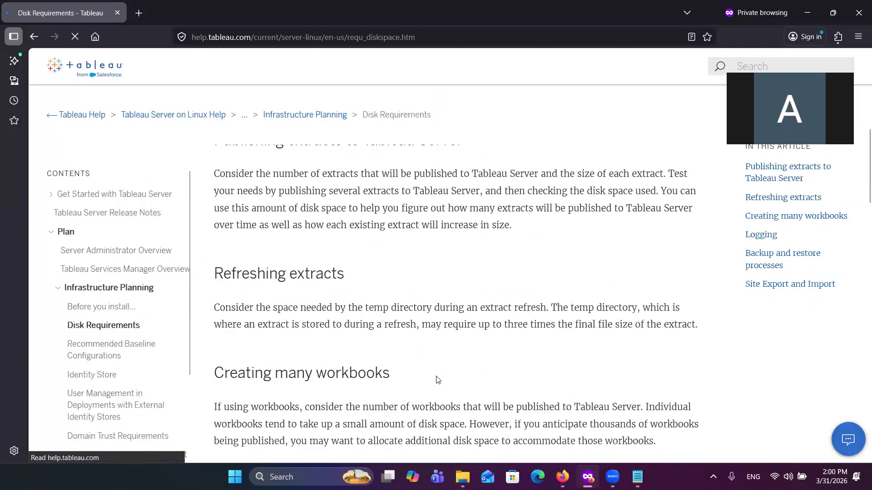
scroll(436, 379, "down", 10)
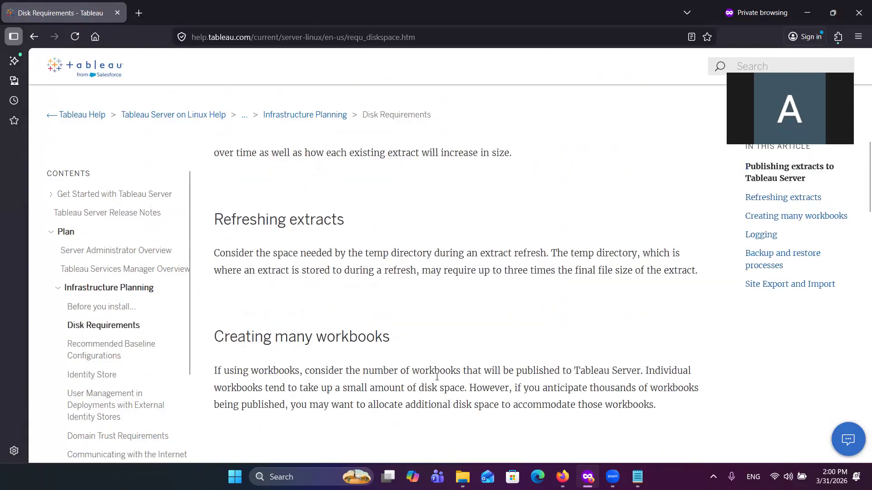
scroll(436, 379, "down", 10)
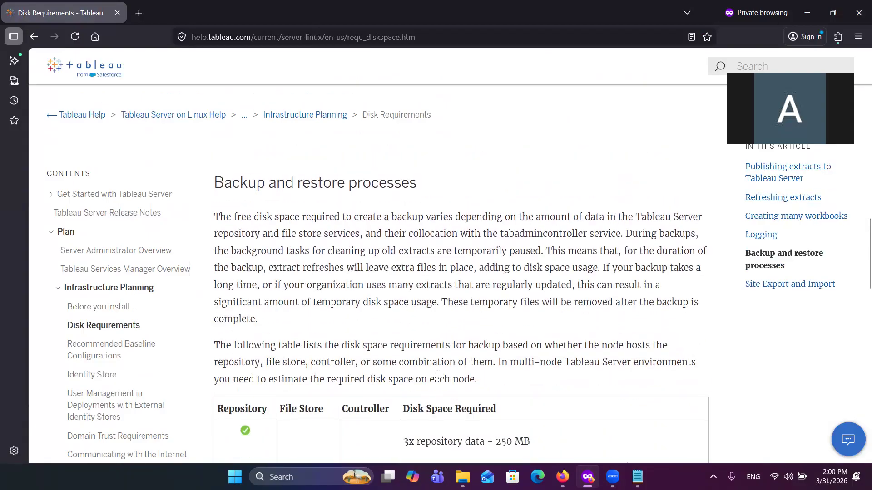
scroll(437, 379, "down", 3)
scroll(437, 379, "up", 3)
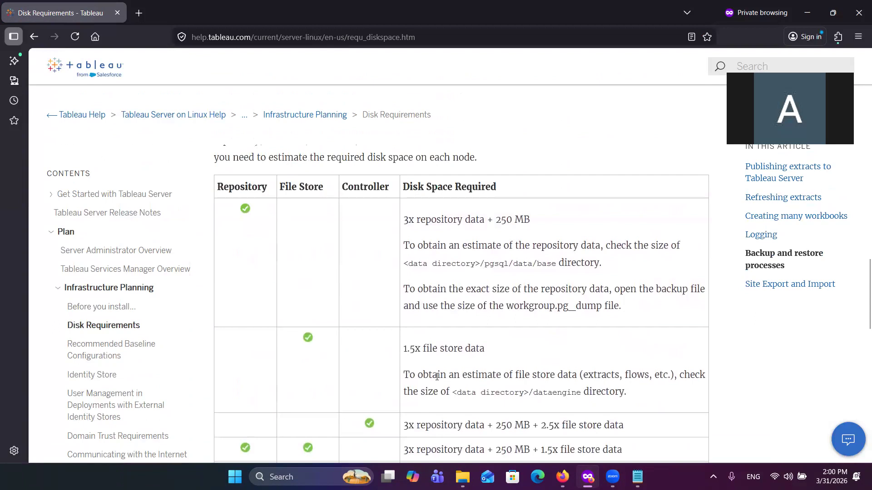
scroll(436, 379, "down", 1)
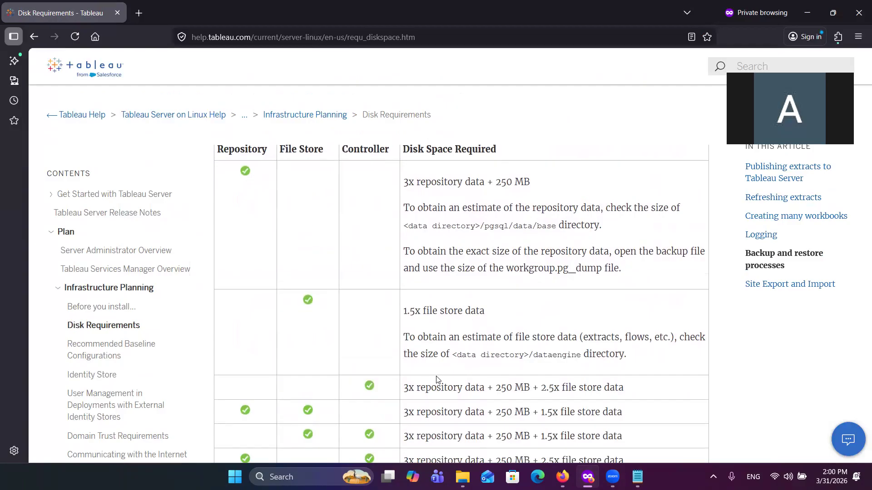
Step: Highlight the repository data multipliers in the backup disk space table while reading on through the restore and site export requirements
left_click_drag(403, 181, 494, 182)
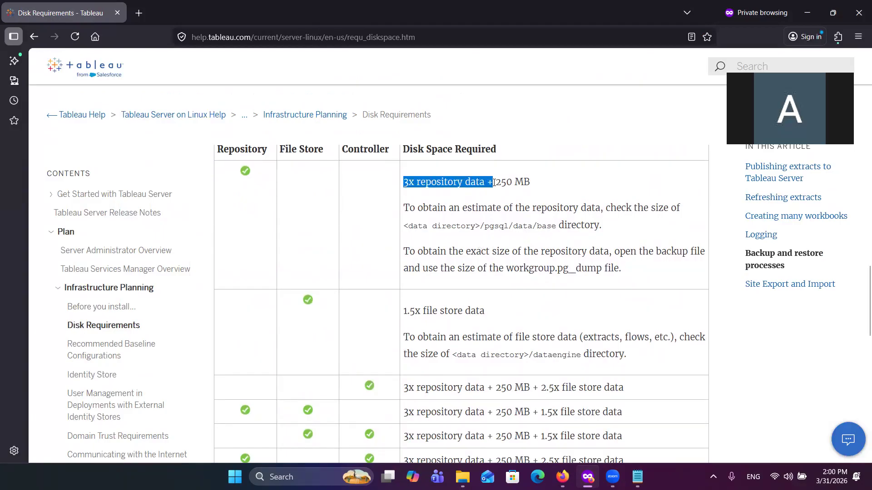
left_click(499, 263)
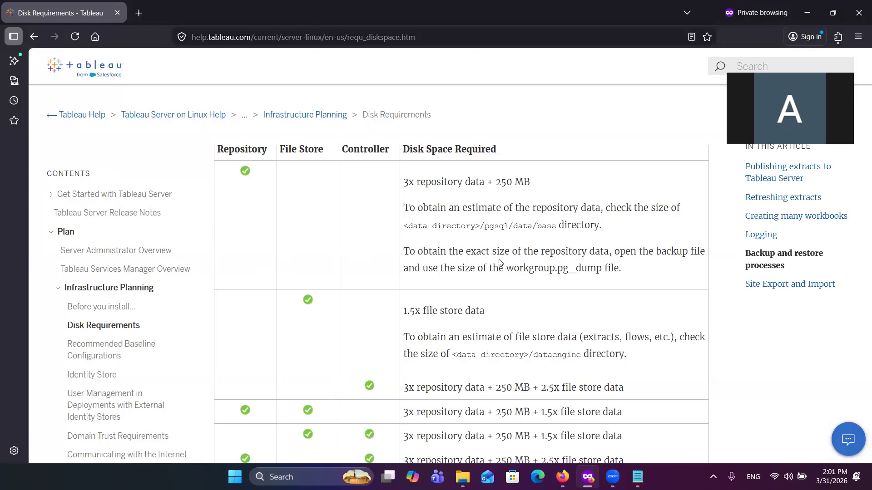
scroll(391, 305, "down", 2)
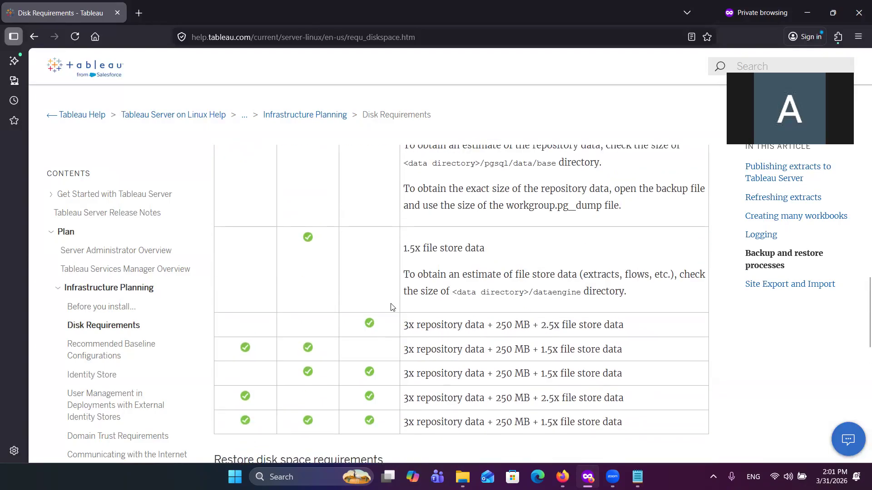
scroll(392, 307, "up", 1)
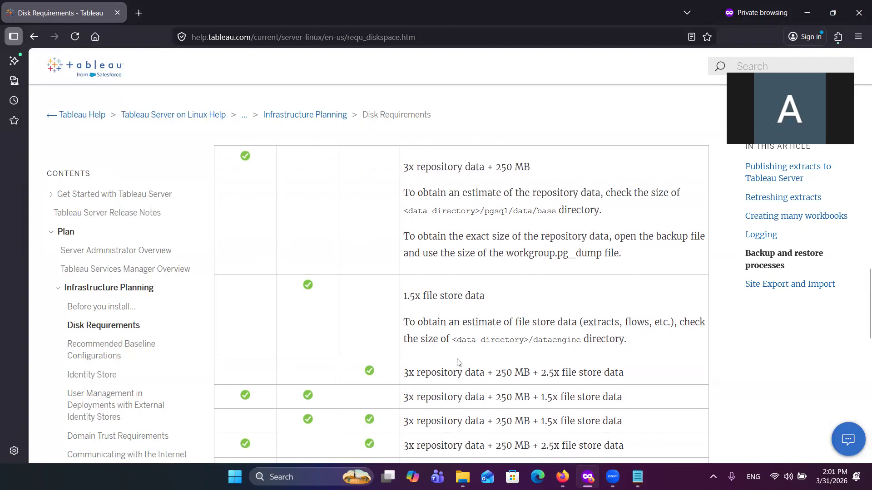
scroll(457, 362, "down", 1)
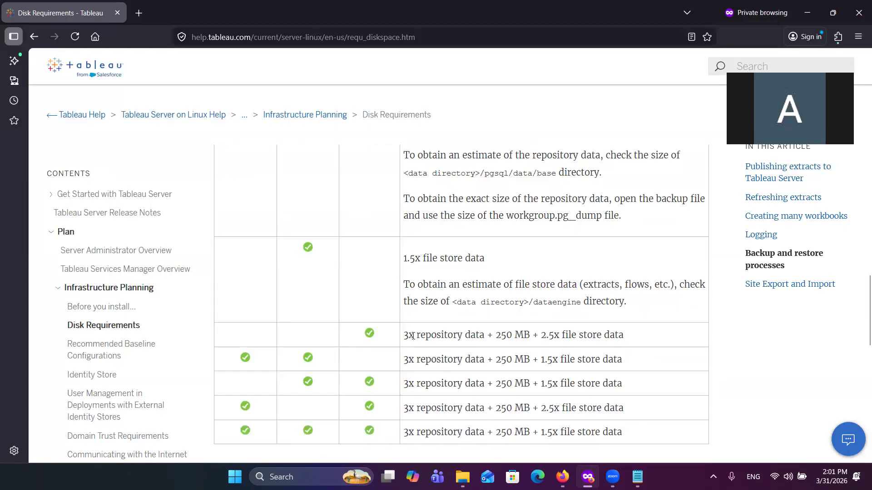
left_click_drag(408, 336, 488, 346)
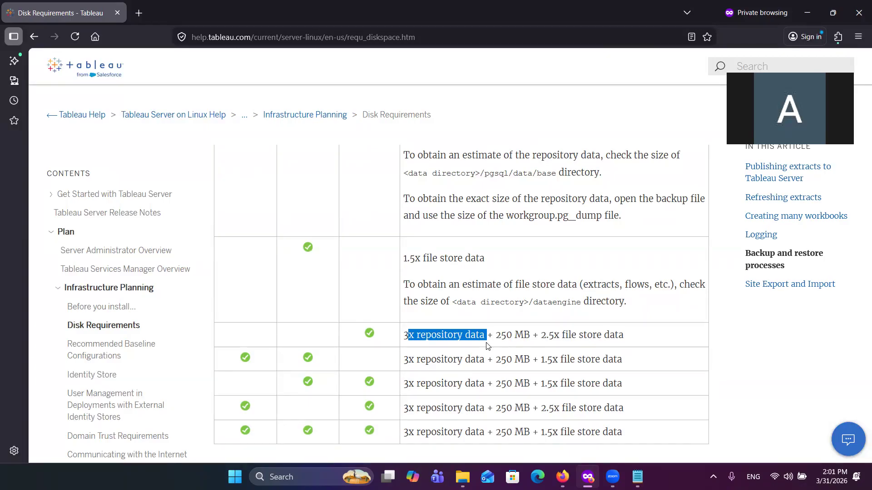
scroll(490, 292, "up", 2)
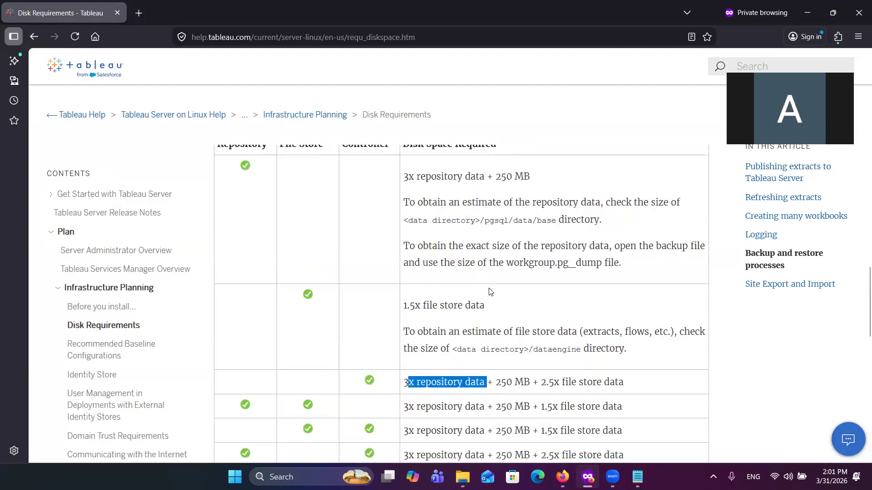
scroll(490, 292, "down", 8)
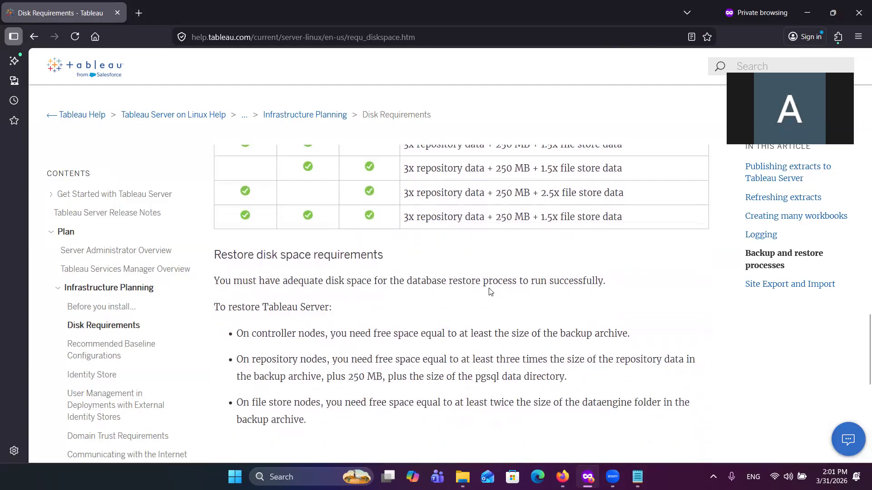
scroll(490, 292, "down", 3)
scroll(490, 288, "down", 5)
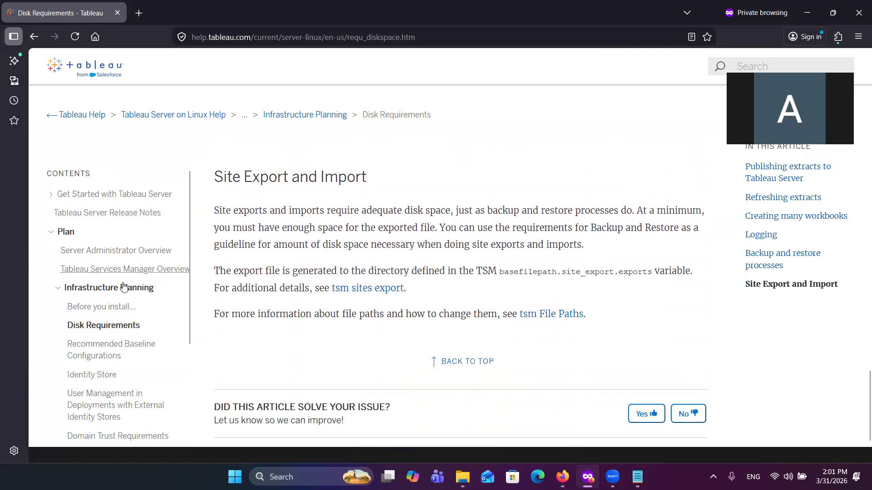
Step: Open the Recommended Baseline Configurations topic and examine its introduction, deployment plan validation and single-node hardware recommendations
left_click(99, 351)
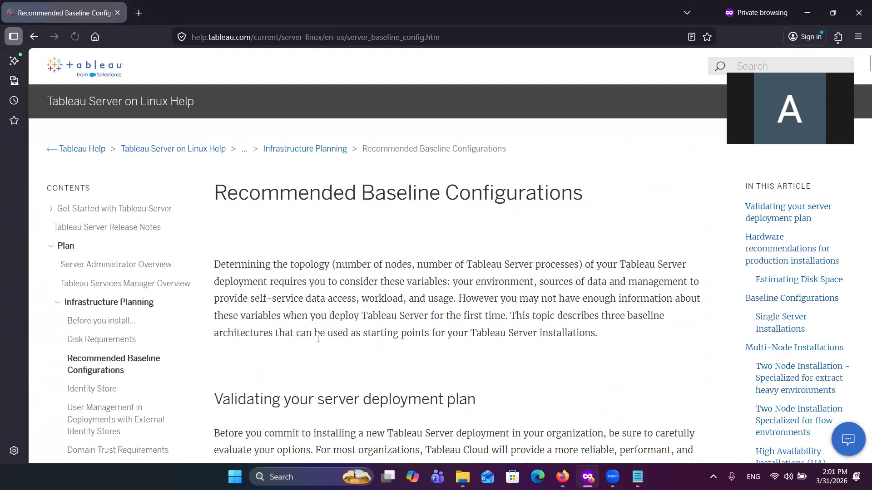
scroll(318, 338, "down", 2)
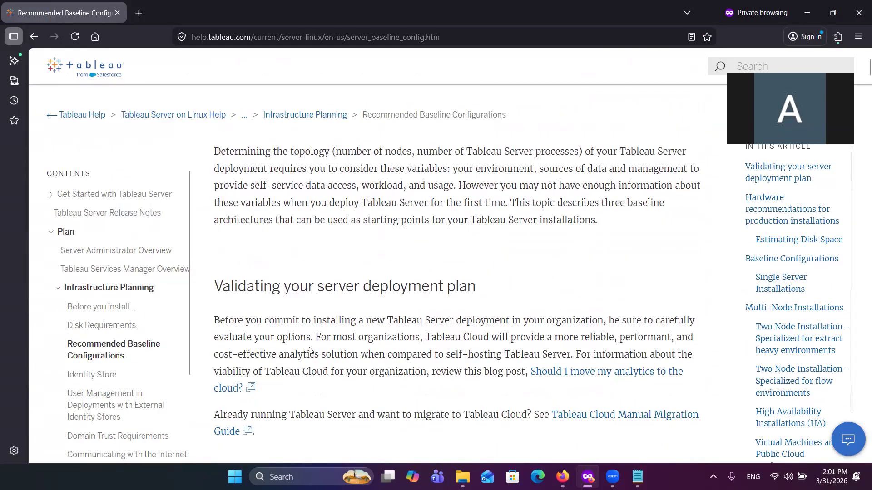
scroll(67, 409, "down", 2)
scroll(67, 406, "down", 1)
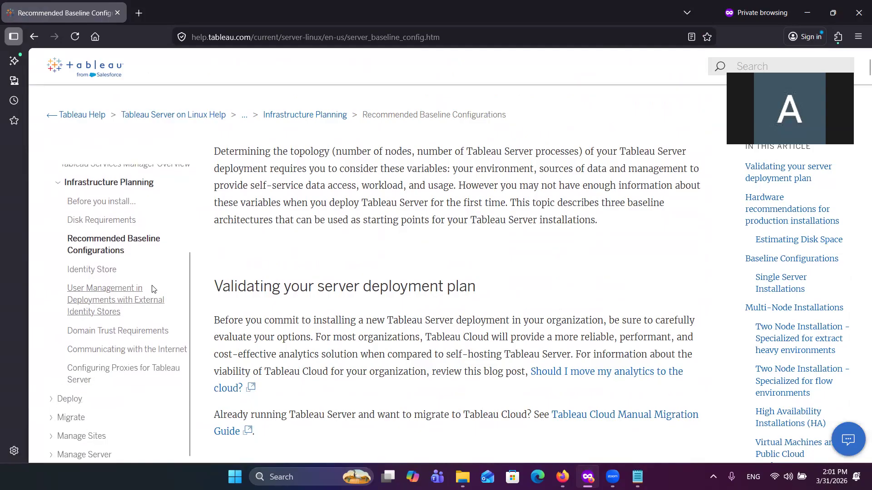
scroll(155, 286, "up", 1)
scroll(291, 279, "up", 3)
scroll(291, 279, "down", 15)
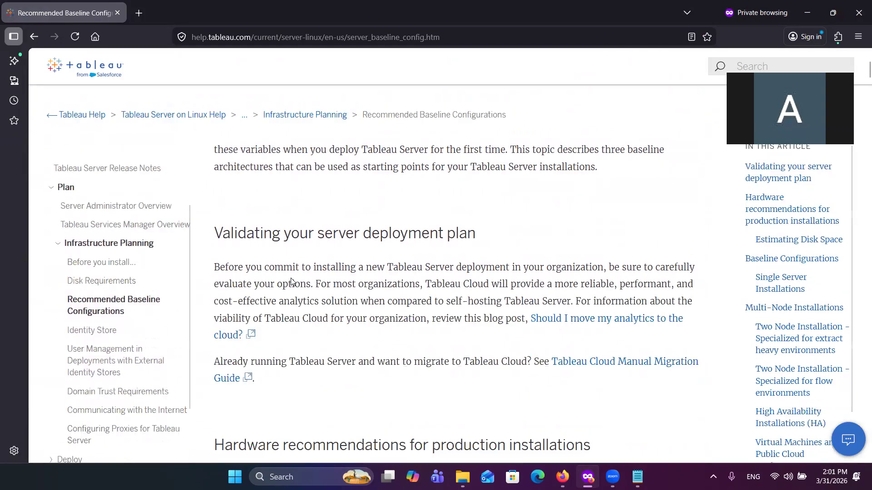
scroll(291, 282, "up", 2)
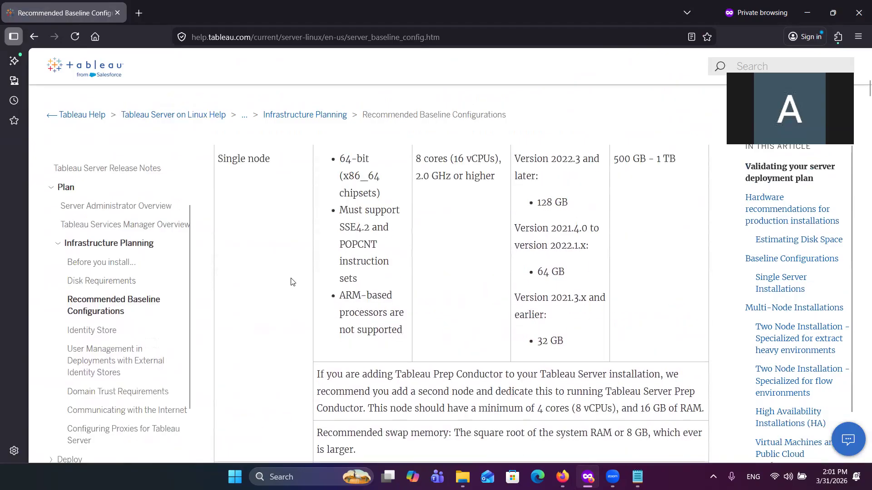
Step: Examine the Estimating Disk Space and Baseline Configurations sections and the remaining topics in the help contents
scroll(291, 281, "down", 8)
scroll(291, 279, "down", 5)
scroll(291, 282, "up", 1)
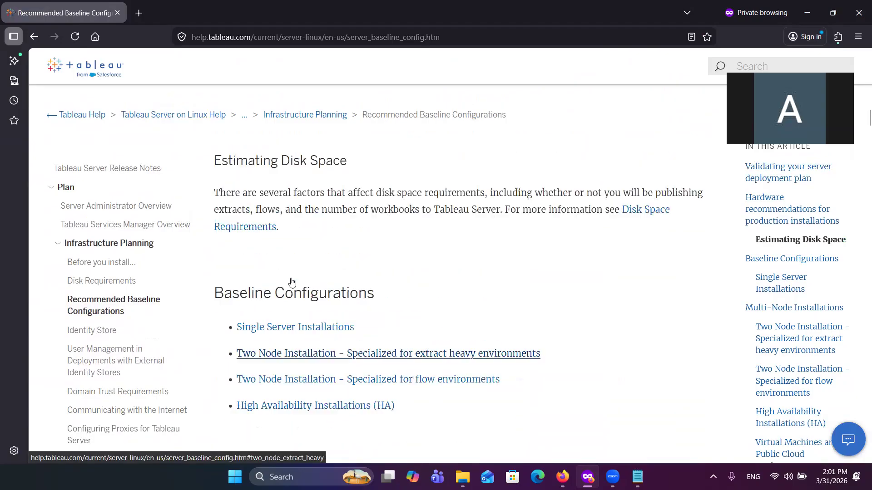
scroll(251, 240, "down", 3)
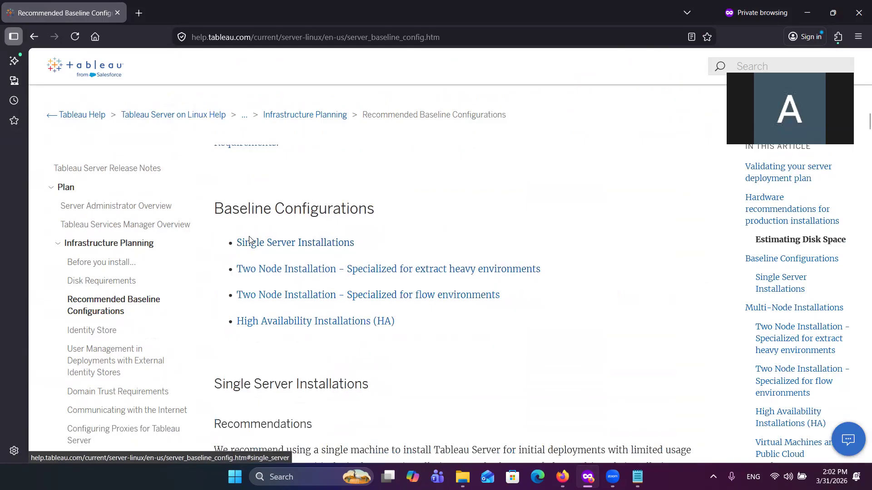
scroll(125, 359, "down", 2)
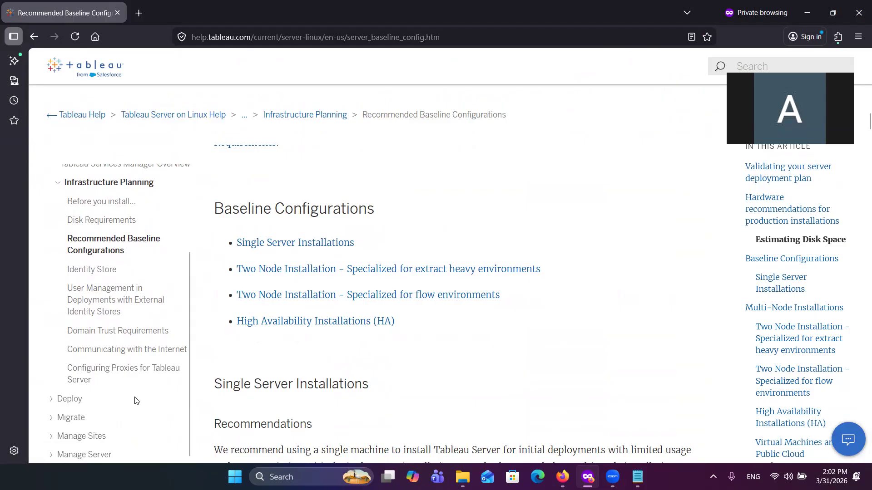
scroll(134, 401, "down", 3)
scroll(216, 324, "up", 4)
scroll(215, 318, "up", 15)
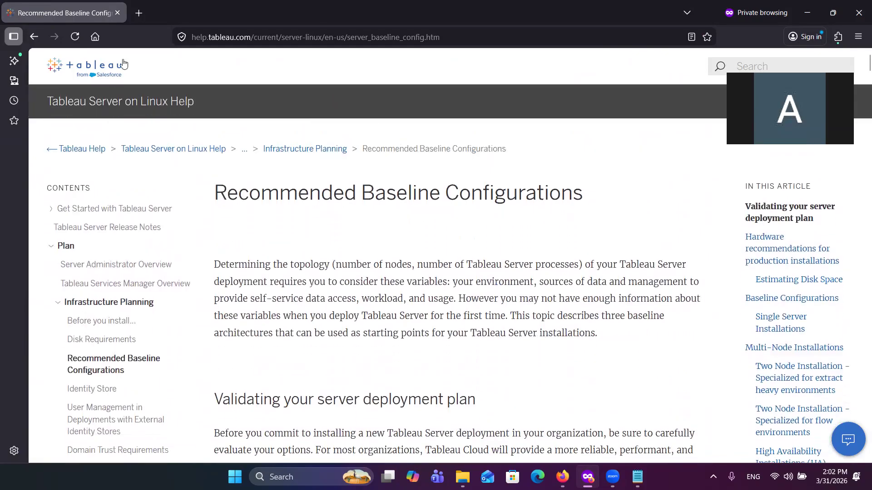
Step: Search Google for "tableau server download" in a new browser tab
left_click(139, 13)
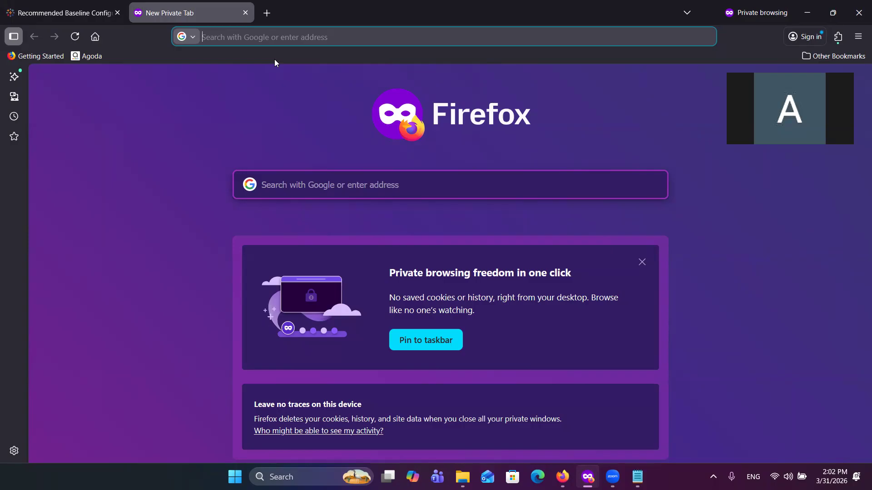
type("tabl")
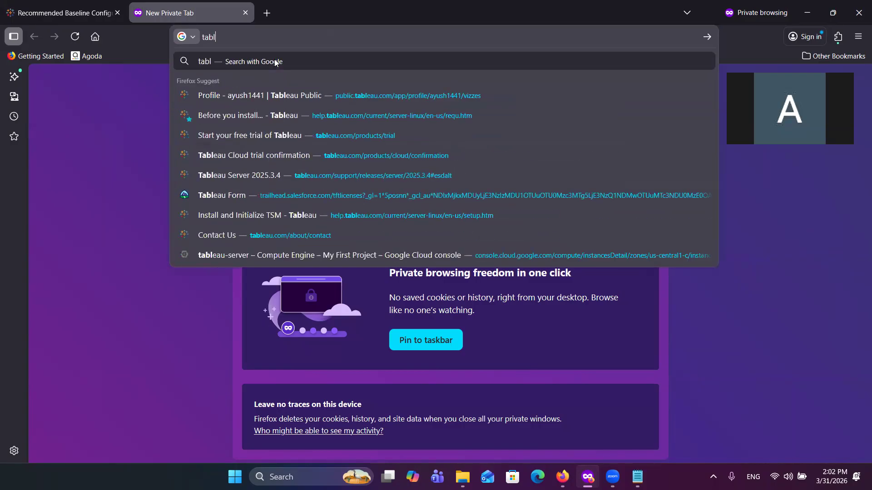
type("eau ")
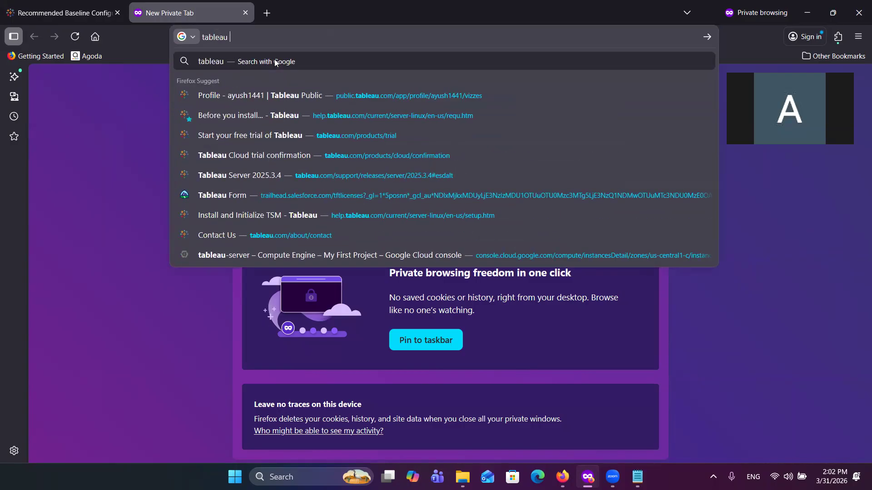
type("server ")
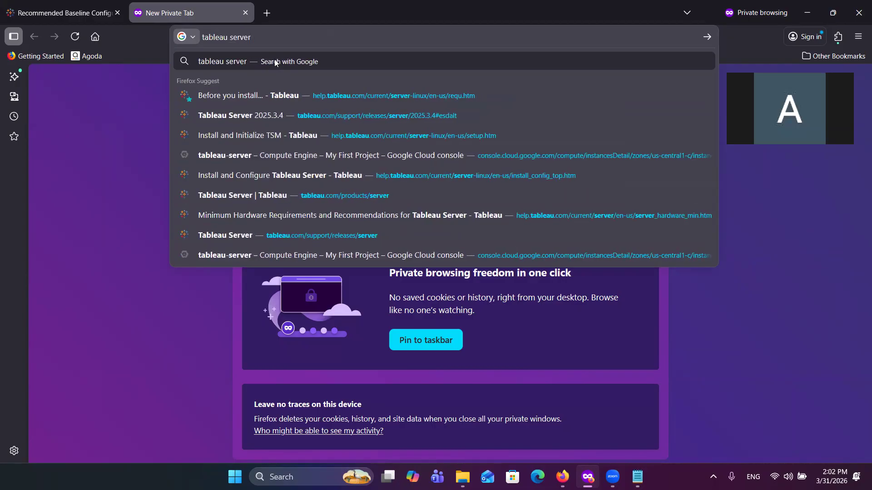
type("download")
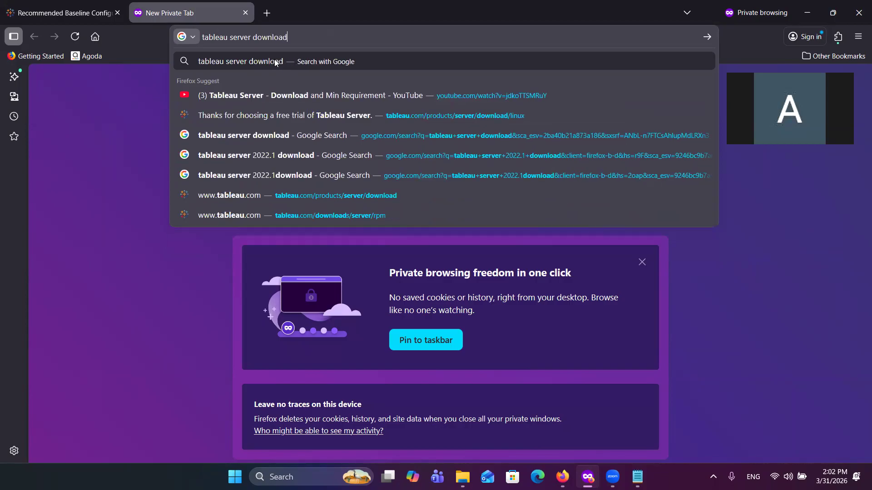
key("Return")
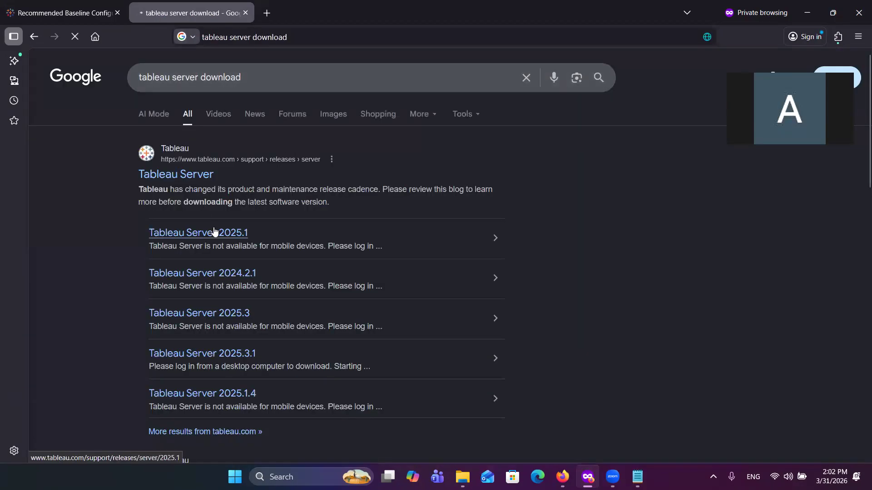
Step: Open the Tableau Server product downloads page from the search results and view the current version 2025.3.4
left_click(176, 180)
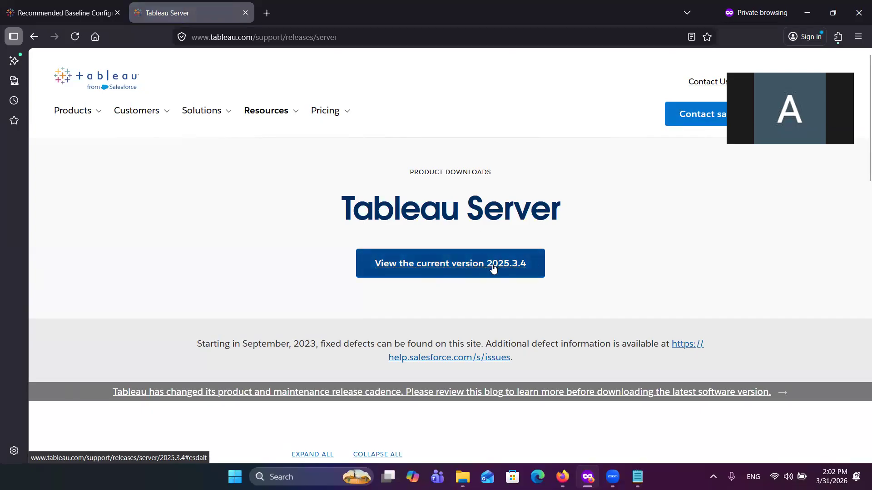
scroll(459, 336, "down", 5)
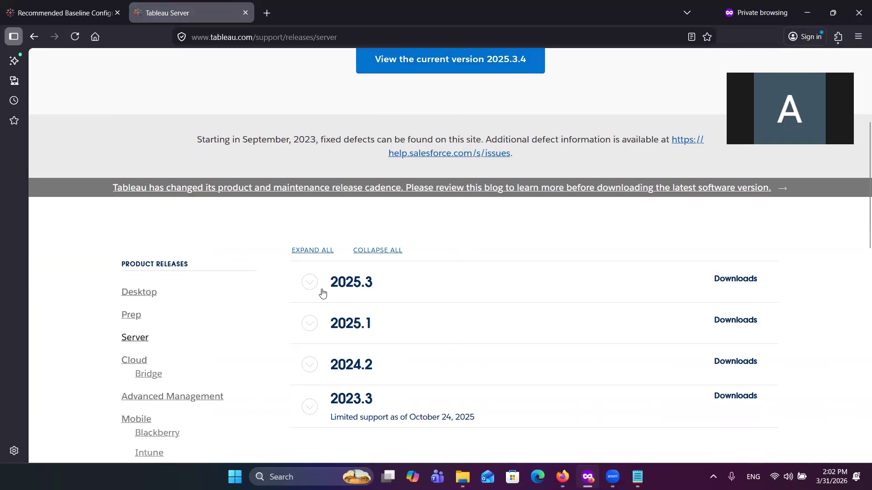
scroll(454, 112, "up", 2)
left_click(444, 138)
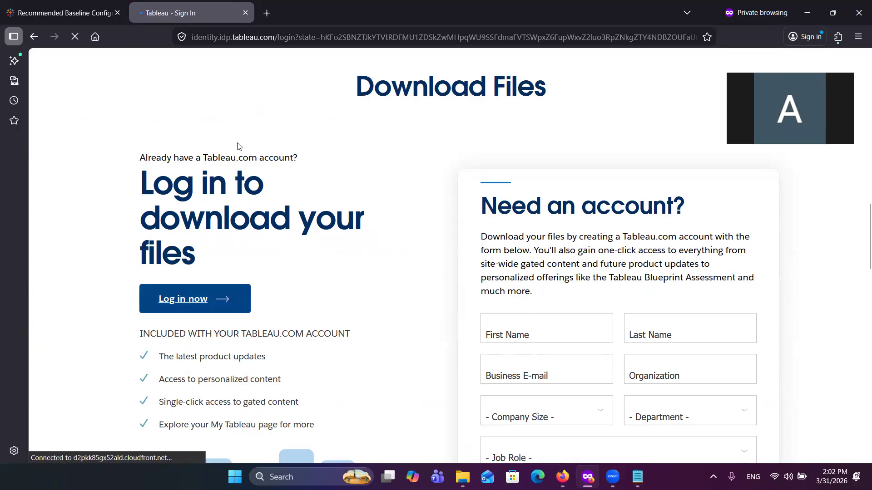
Step: Sign in to the Tableau account with the saved e-mail address and the account password to access the download files
mouse_move(97, 8)
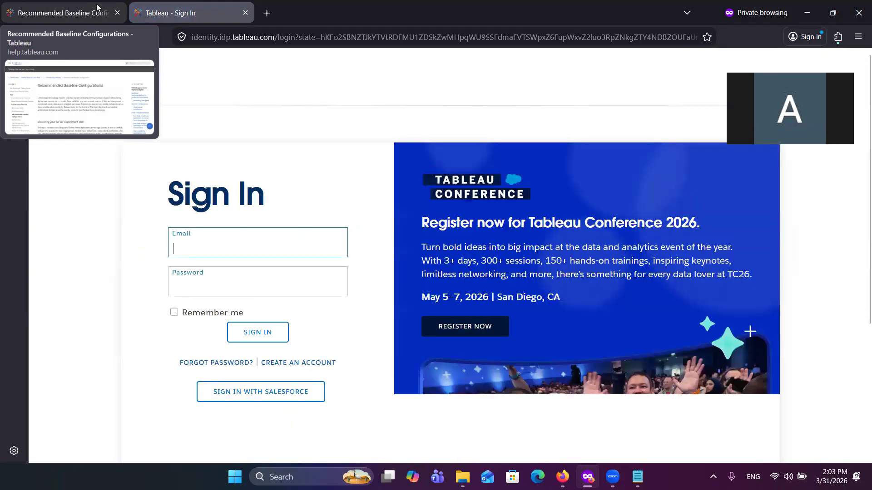
left_click(220, 242)
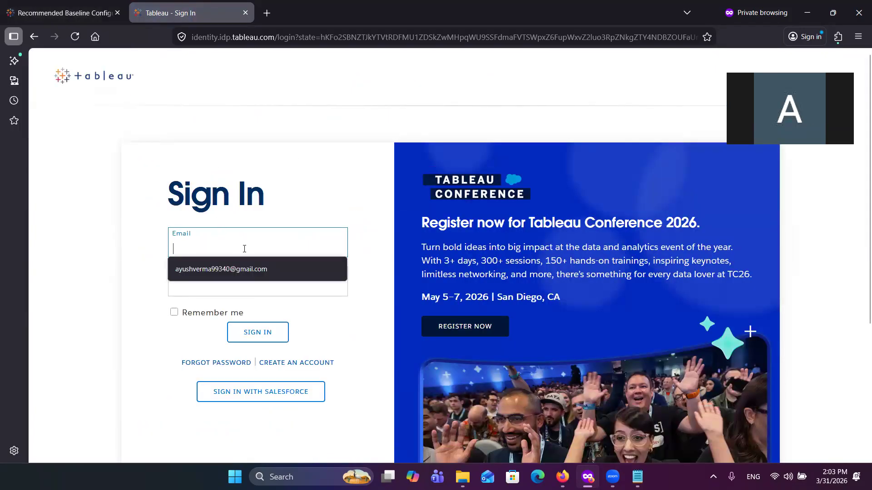
left_click(239, 273)
left_click(216, 274)
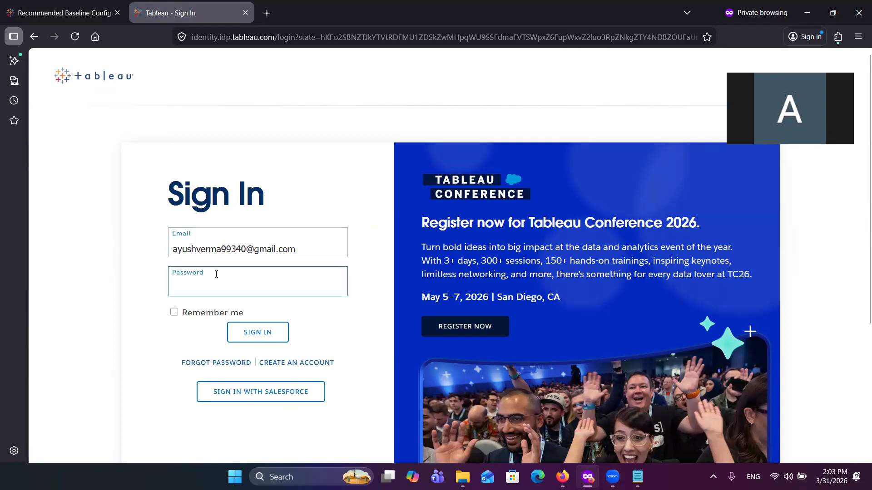
type("••••••")
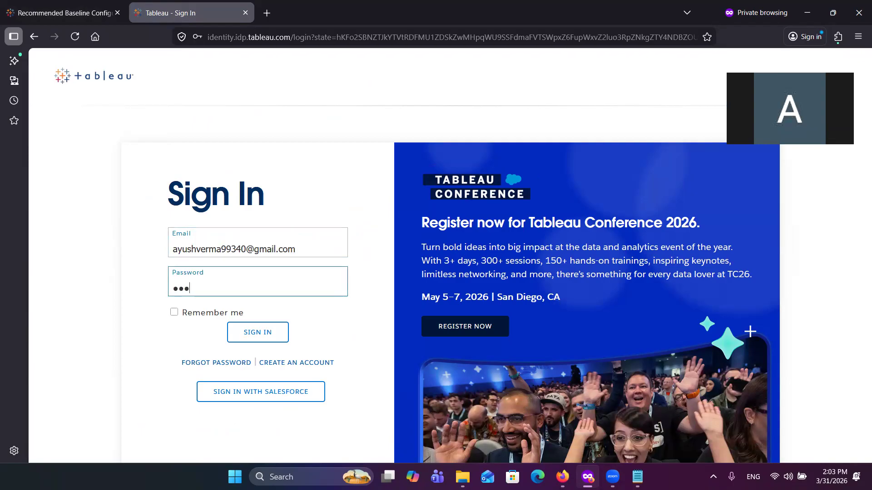
type("••••••")
left_click(256, 337)
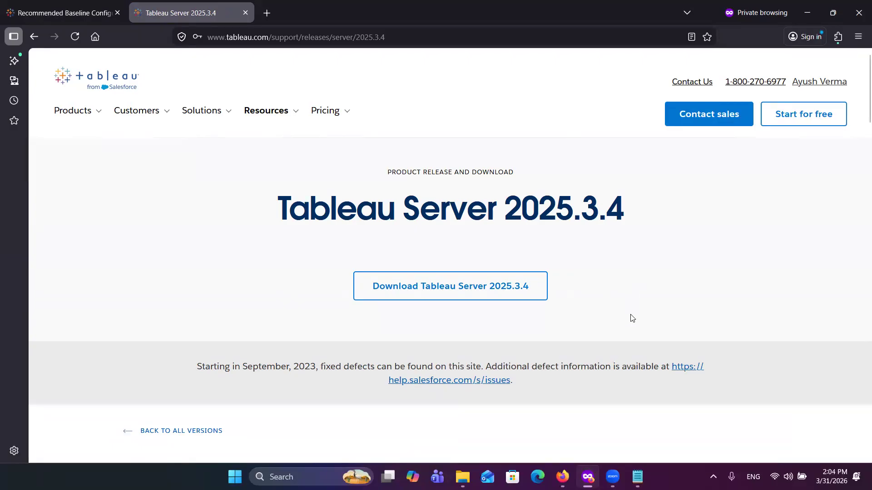
Step: Go to the Download Files section of the Tableau Server 2025.3.4 release page, looking over the resolved issues on the way
scroll(646, 327, "down", 5)
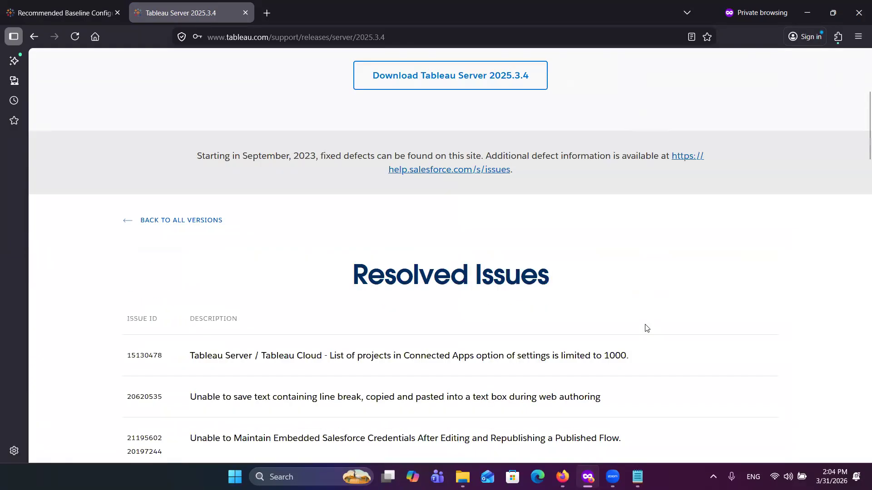
scroll(646, 327, "up", 3)
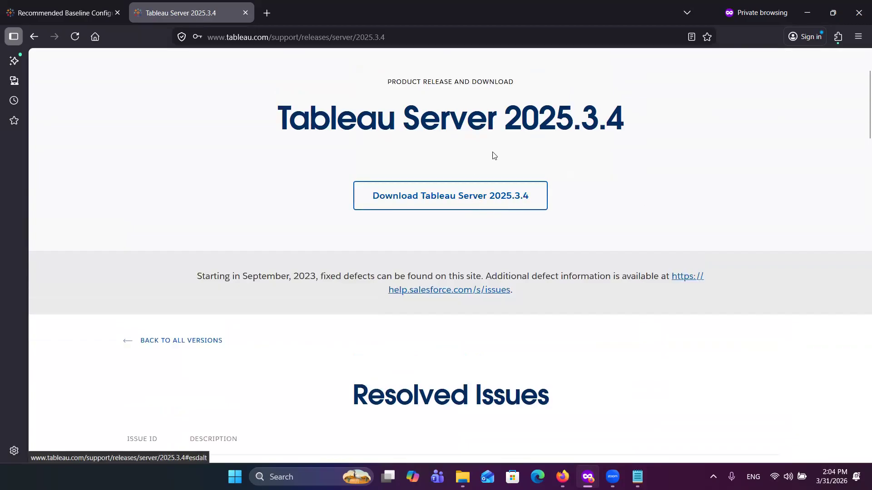
left_click(476, 200)
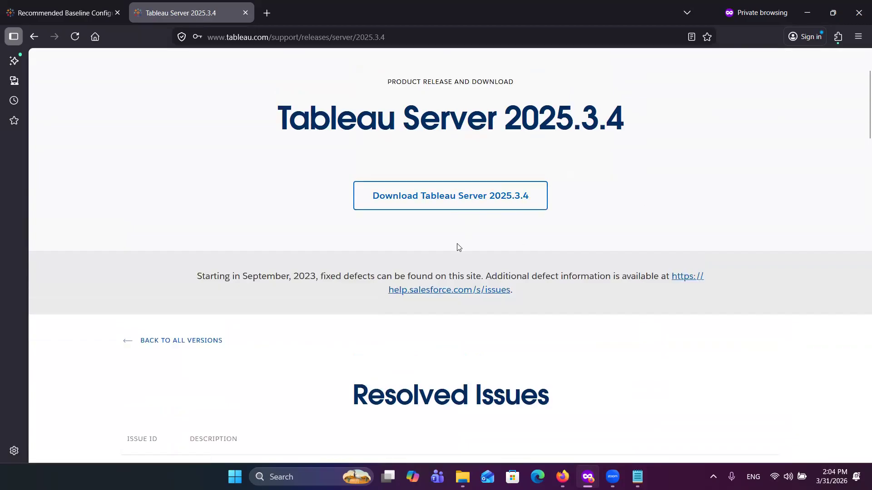
scroll(458, 243, "up", 8)
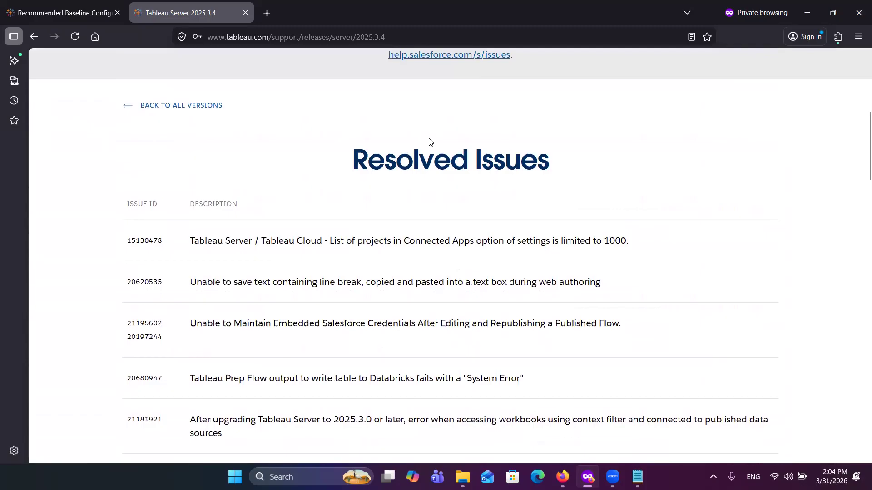
scroll(390, 307, "down", 1)
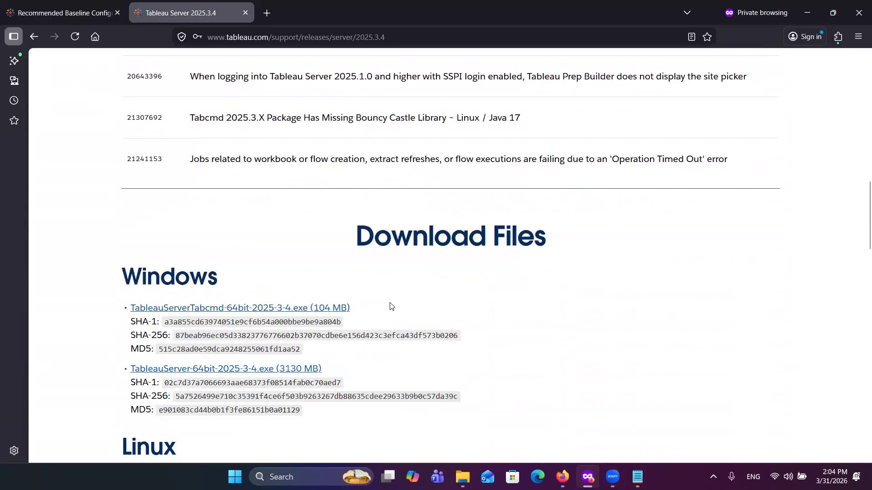
Step: Examine the Linux rpm and deb packages, the Windows installers and the build number and release date for Tableau Server 2025.3.4
scroll(268, 220, "down", 7)
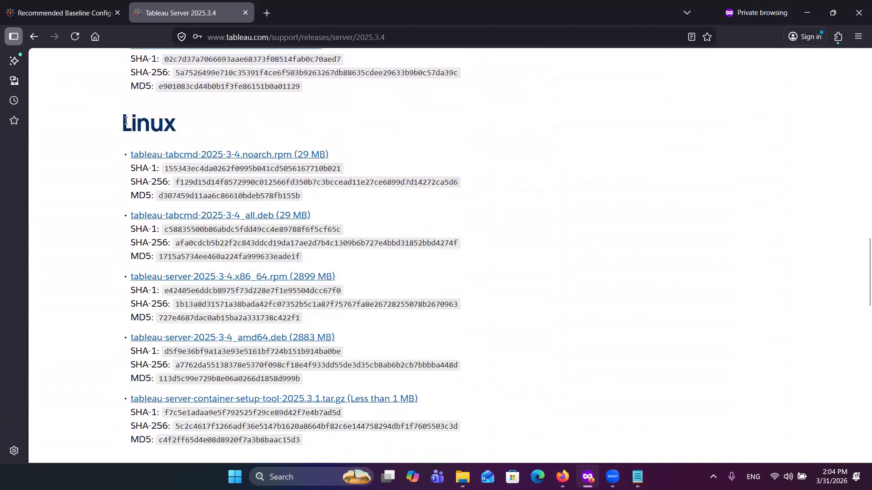
scroll(296, 162, "down", 1)
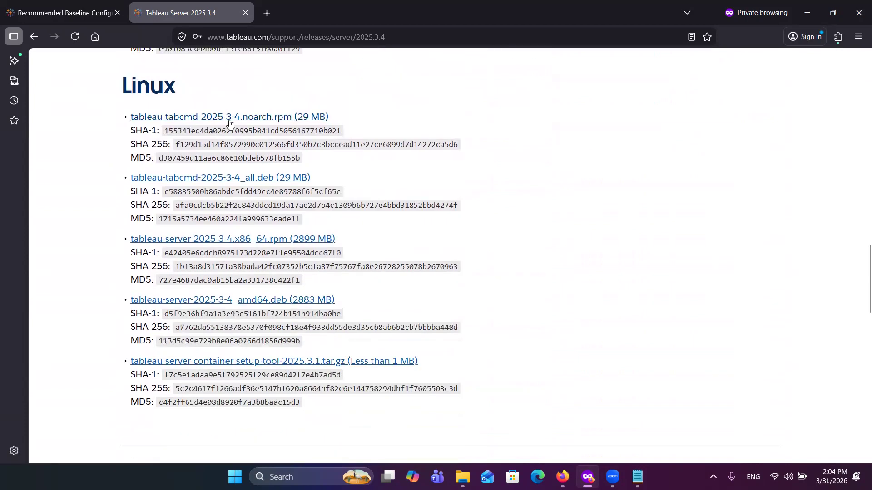
scroll(230, 121, "up", 1)
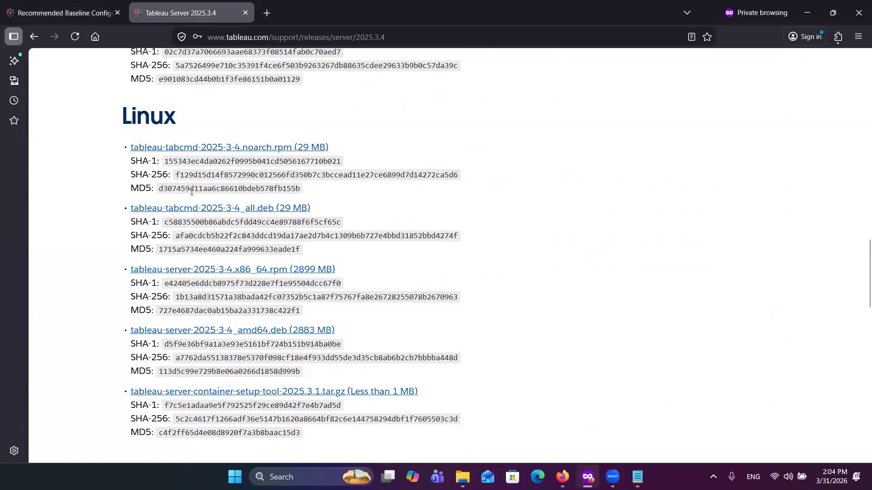
scroll(232, 306, "up", 1)
scroll(232, 305, "down", 5)
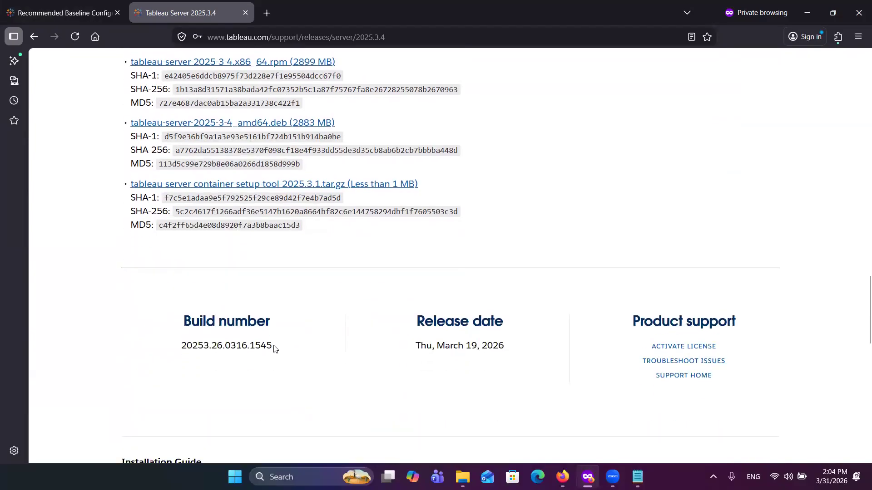
scroll(273, 348, "up", 15)
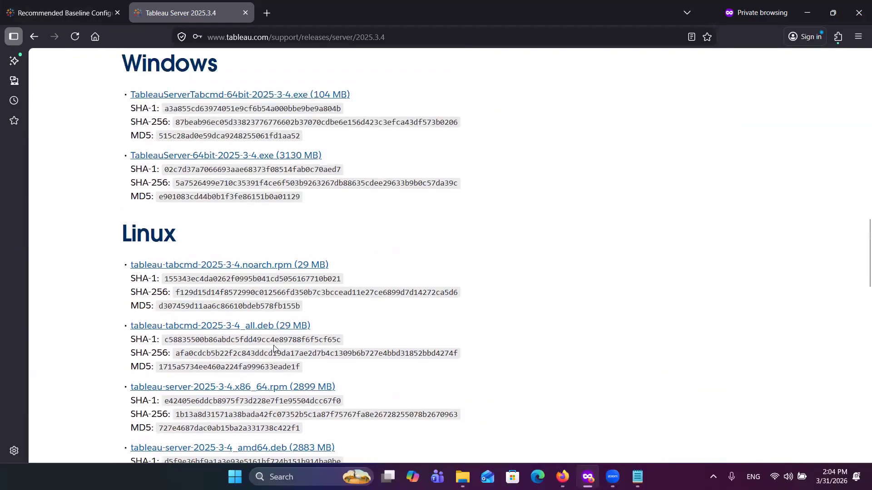
scroll(273, 349, "up", 12)
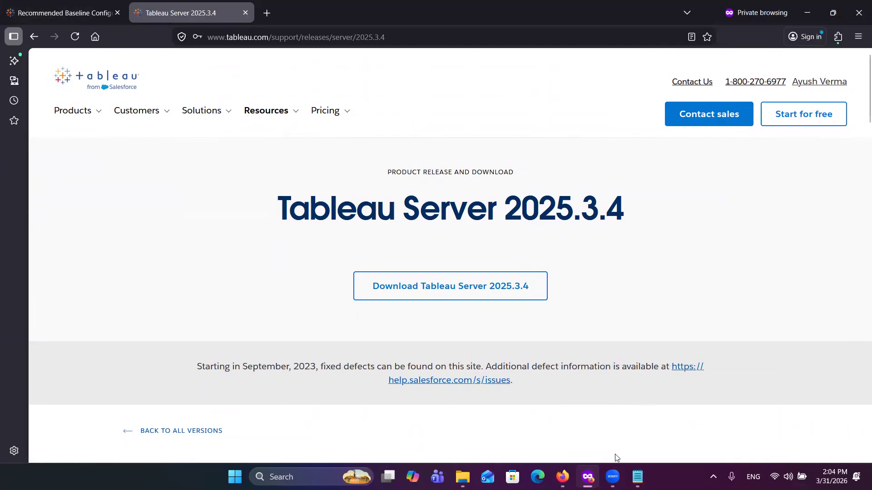
Step: Switch to the Notepad prerequisites list and highlight the Hardware Requirement item and its CPU, RAM and Disk storage details
left_click(637, 477)
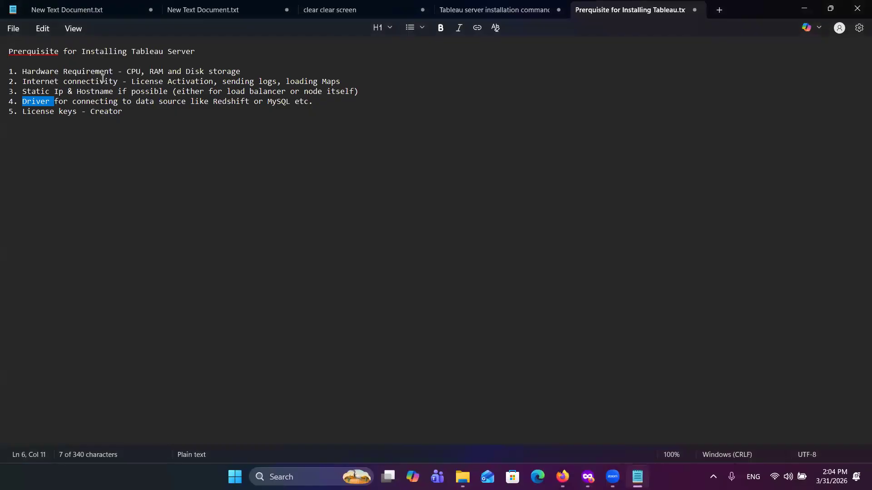
left_click_drag(19, 71, 113, 72)
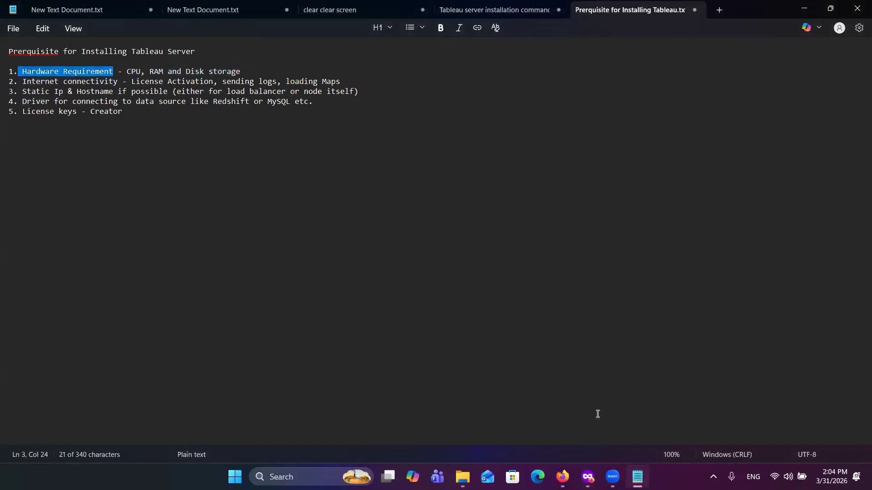
mouse_move(637, 475)
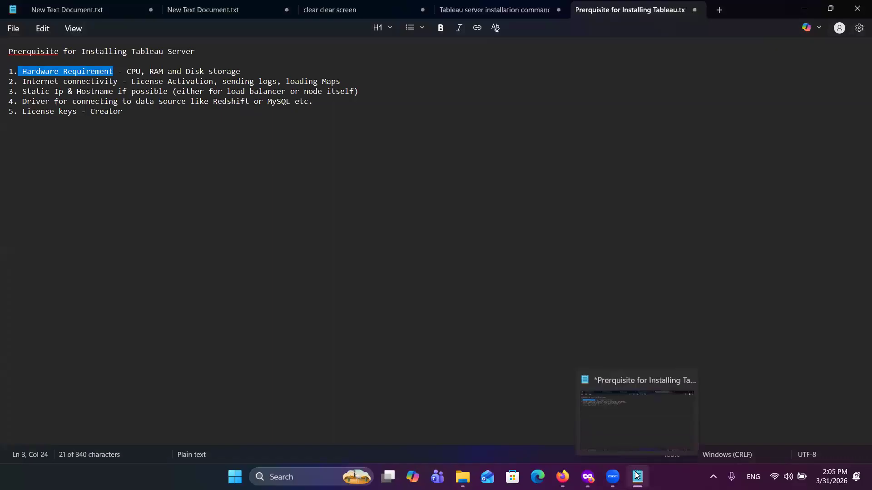
left_click_drag(243, 72, 125, 71)
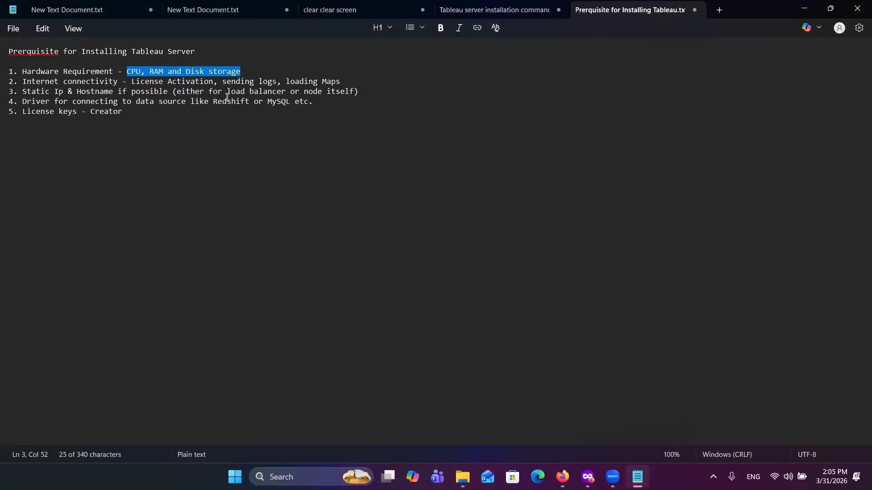
Step: Highlight the internet connectivity line, the data source driver text and the License keys entry while reviewing the remaining prerequisites
left_click_drag(24, 82, 348, 81)
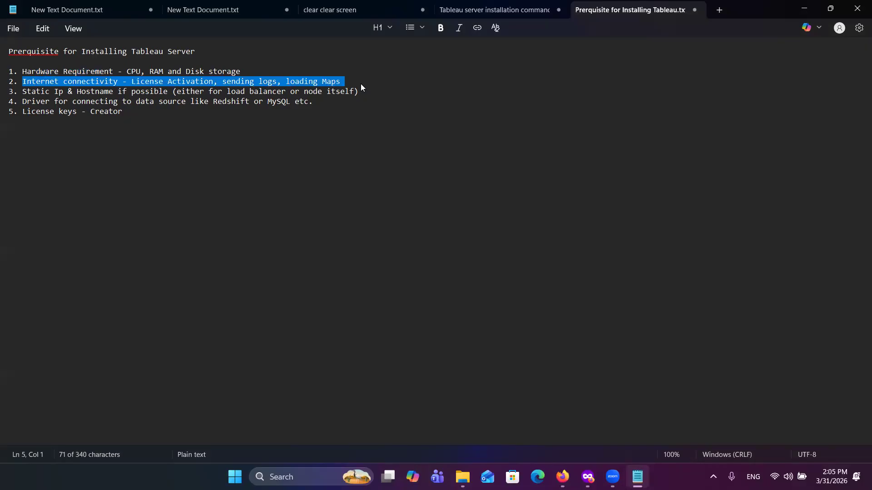
left_click(362, 82)
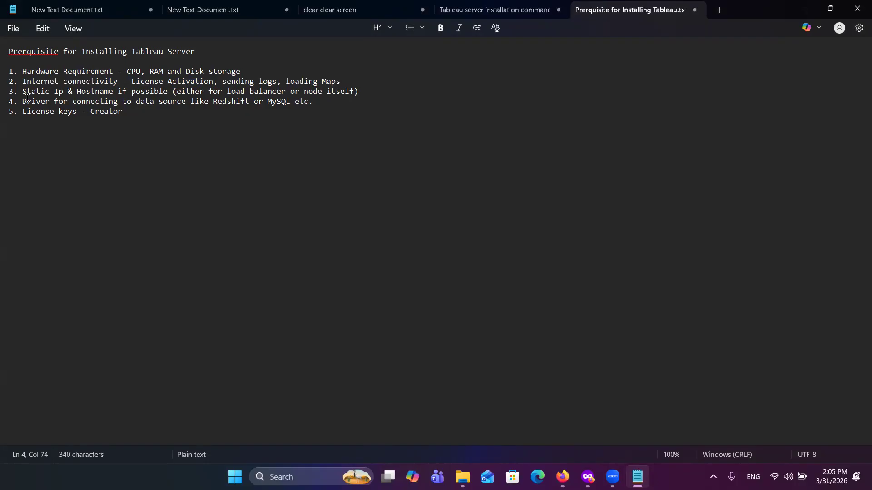
left_click_drag(18, 93, 111, 105)
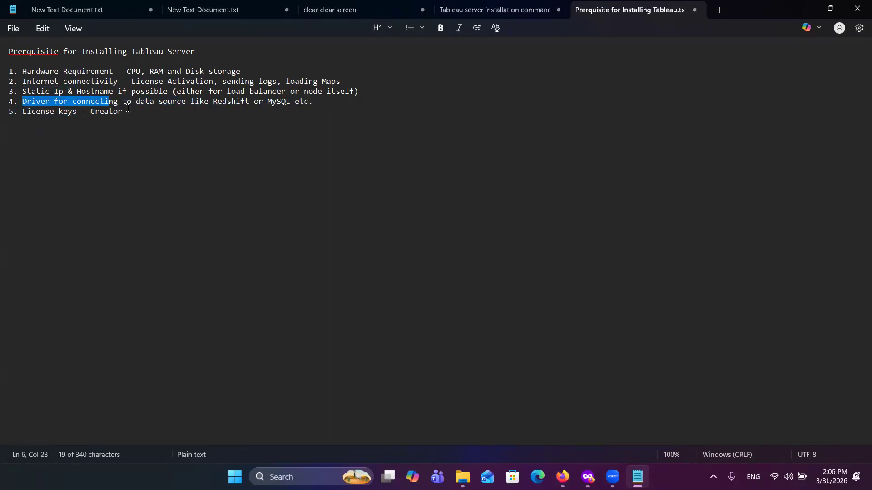
left_click_drag(78, 113, 22, 113)
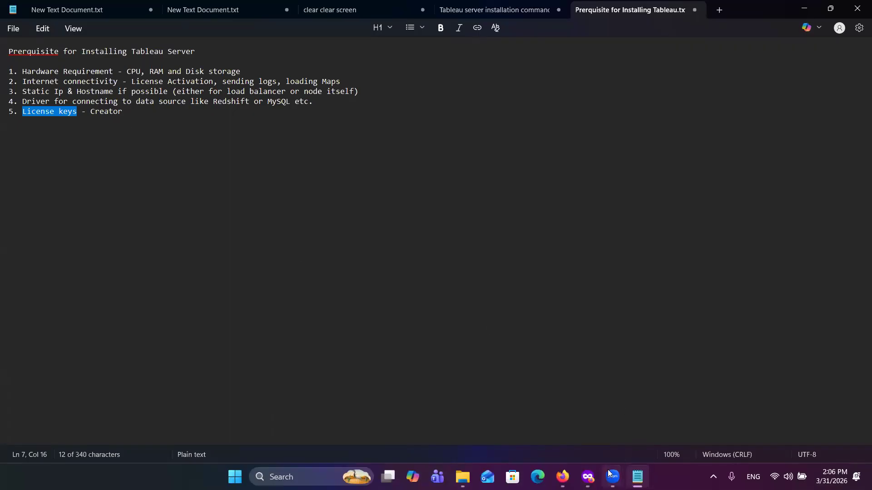
Step: Switch to the Firefox window showing the Google Cloud Compute Engine VM instances page
left_click(588, 477)
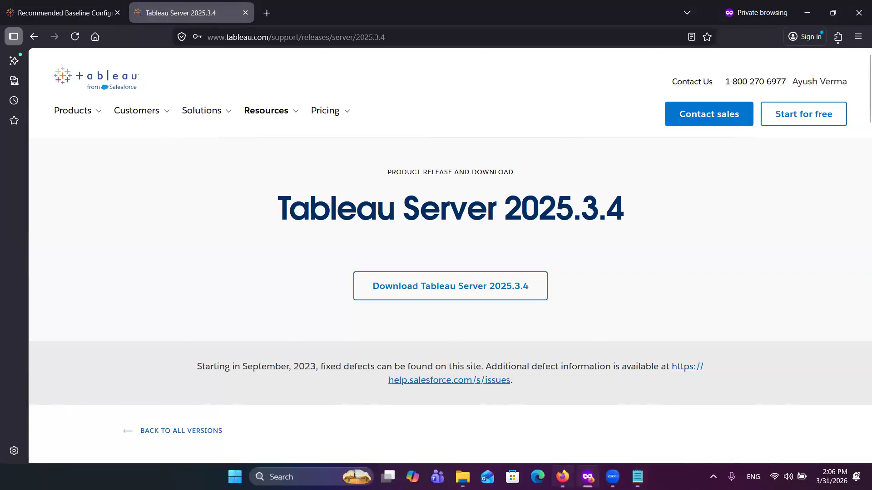
left_click(535, 427)
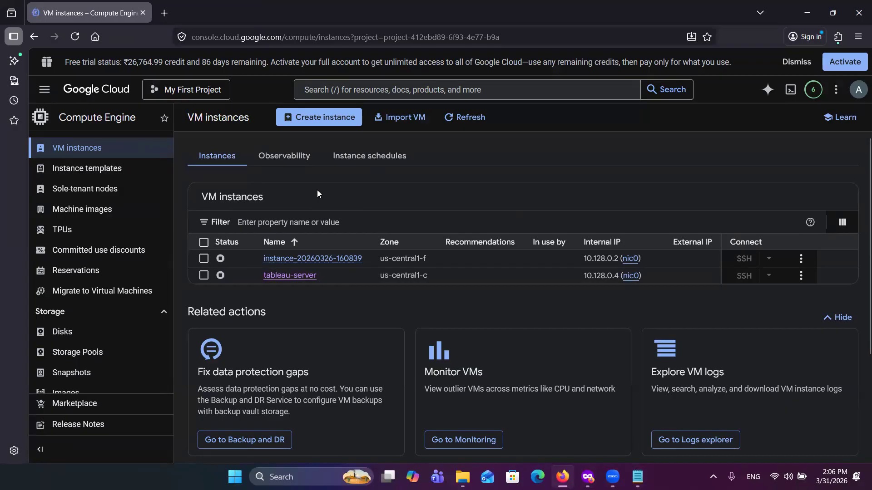
left_click(311, 120)
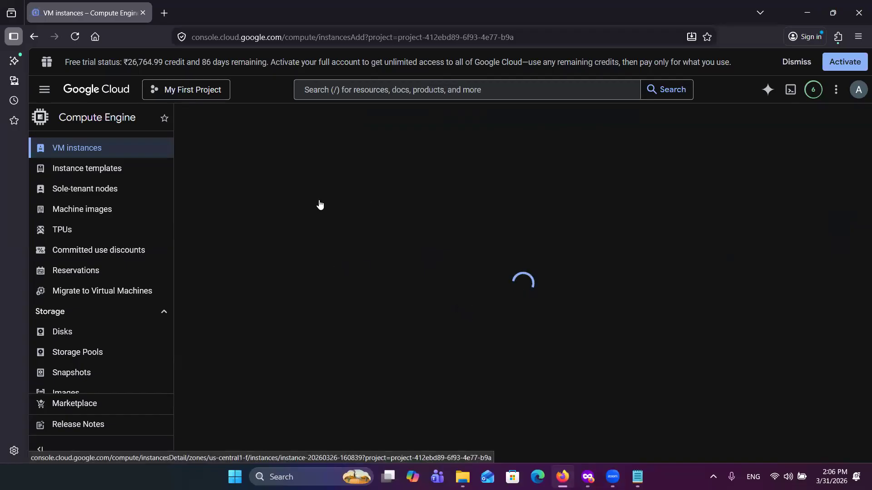
scroll(91, 199, "up", 3)
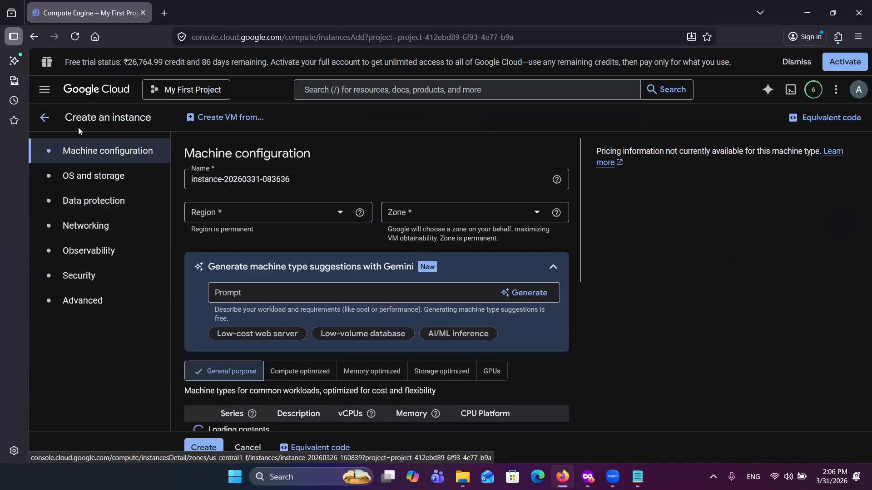
left_click(45, 89)
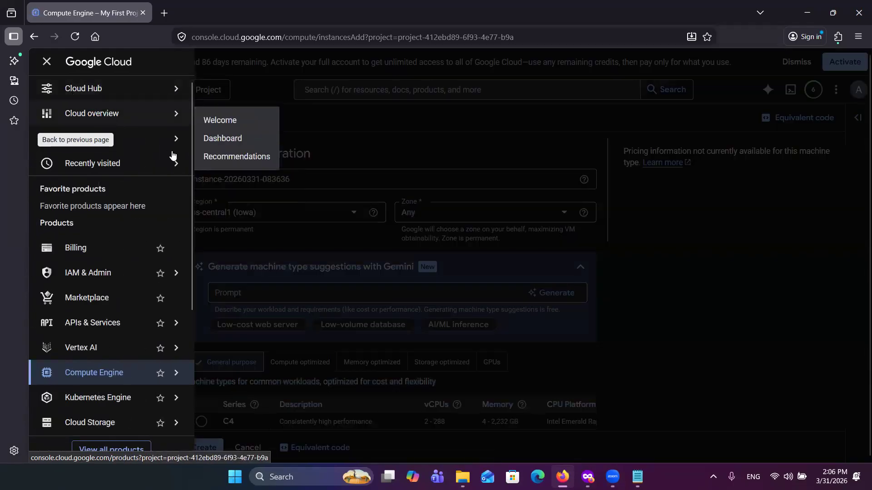
mouse_move(172, 156)
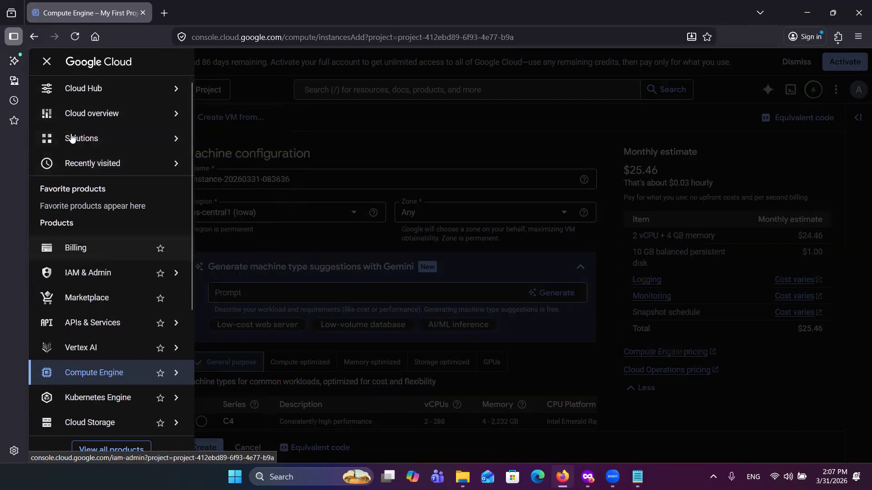
left_click(46, 60)
left_click(44, 89)
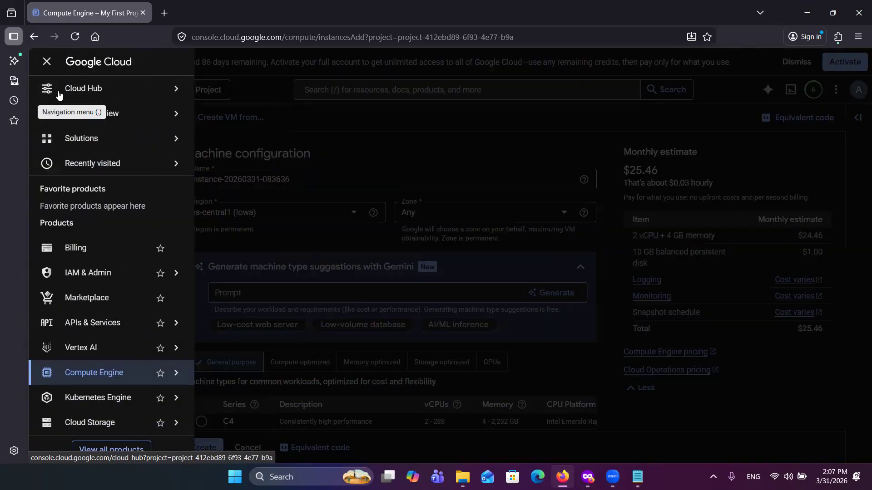
mouse_move(166, 380)
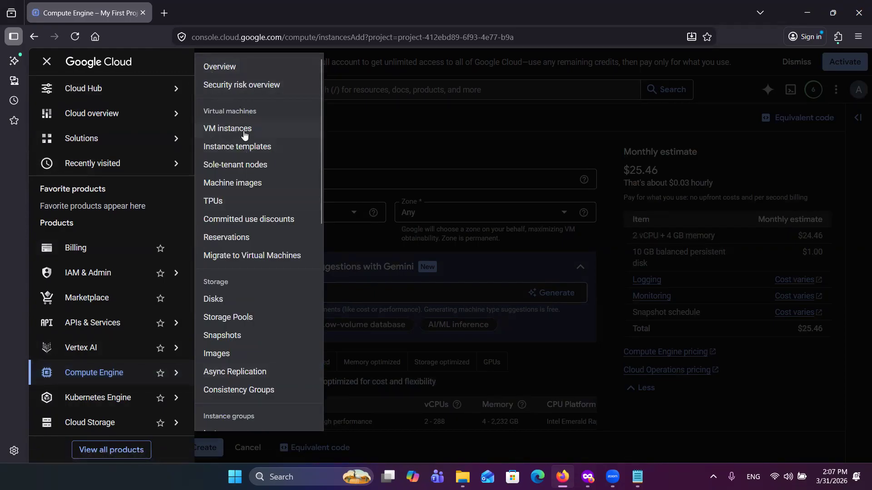
left_click(382, 111)
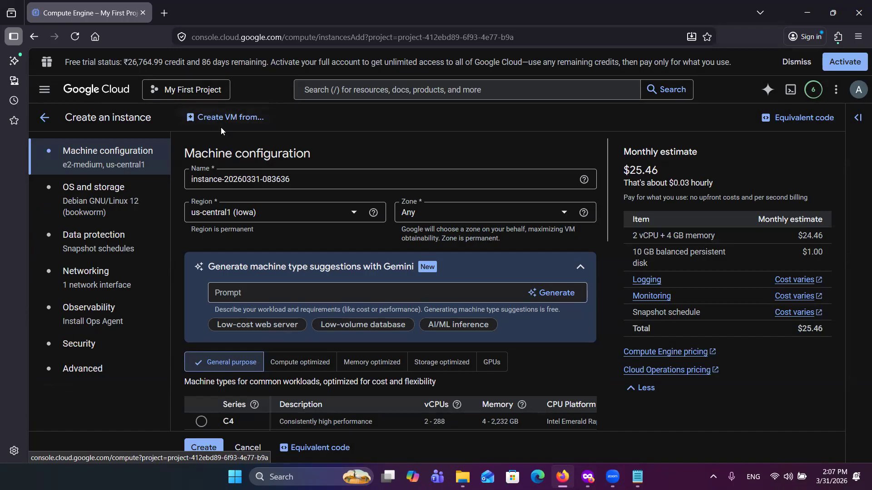
Step: Open the Compute Engine overview page and start creating a new VM instance from there
left_click(44, 90)
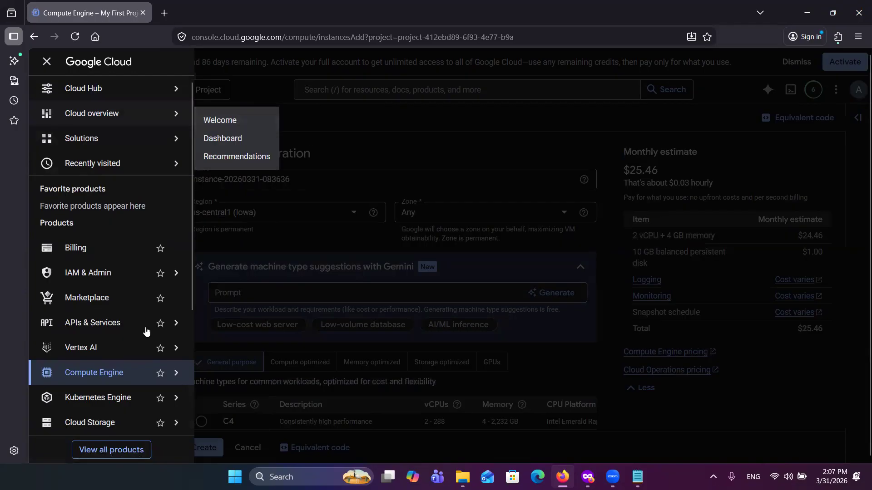
mouse_move(146, 324)
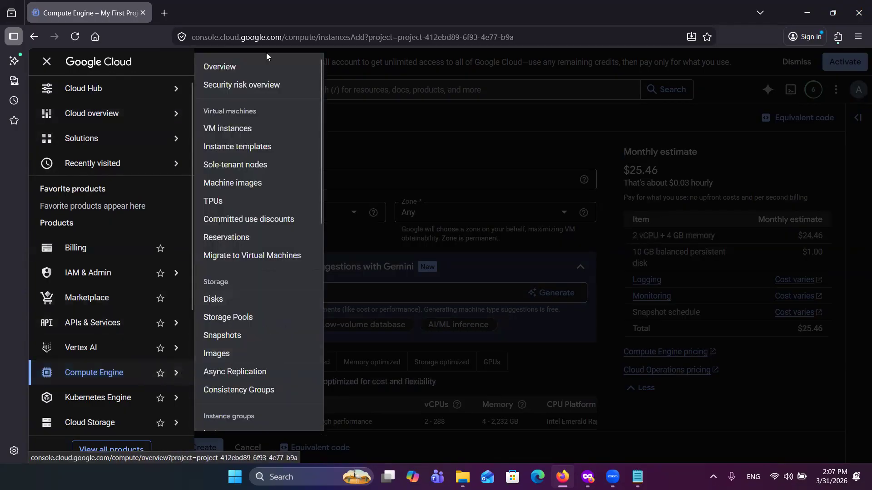
left_click(210, 67)
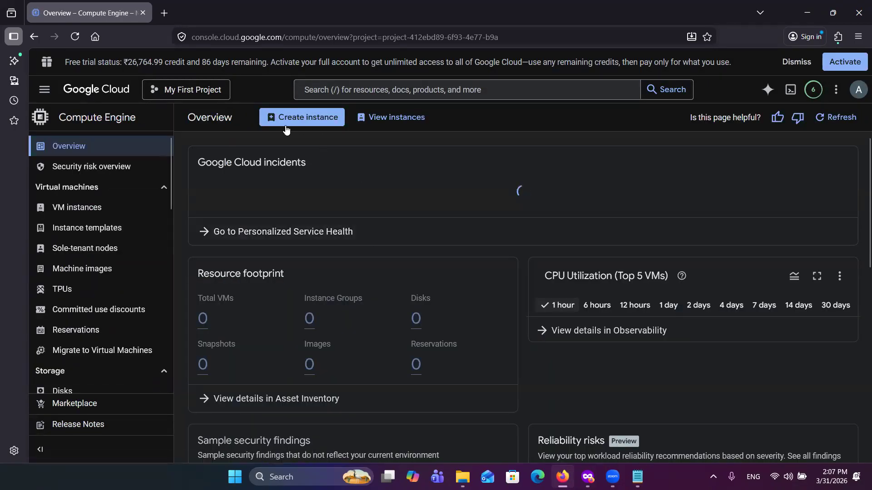
left_click(319, 119)
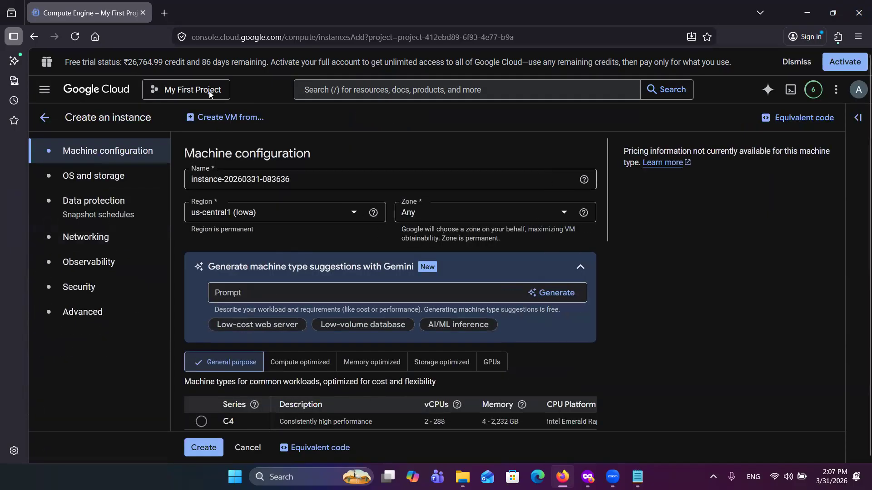
Step: Name the new VM instance tableau-server-trial
left_click(247, 186)
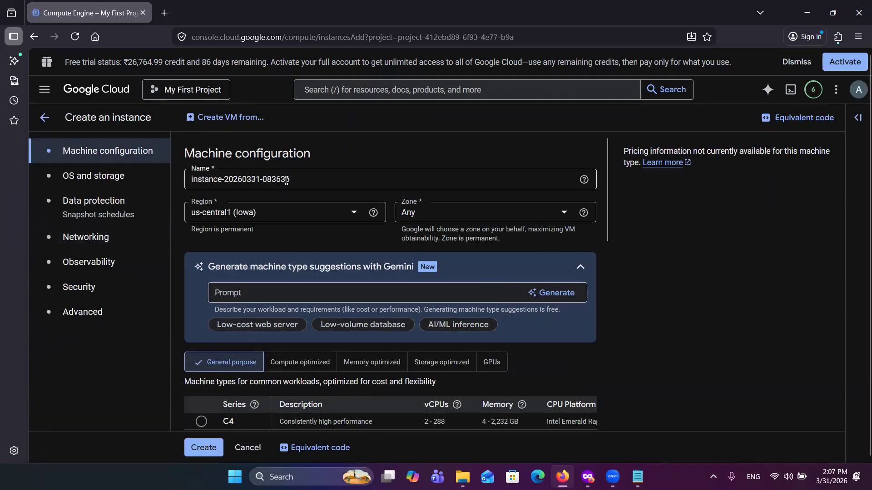
key("ctrl+a")
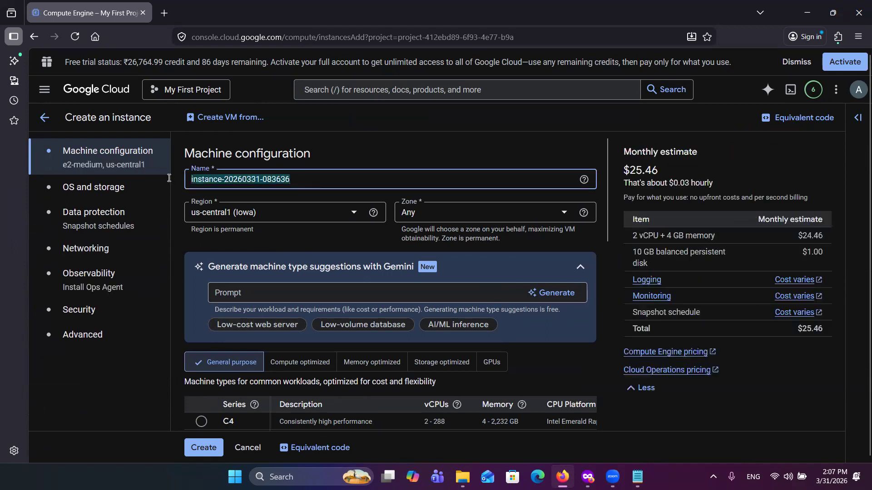
type("tableau-s")
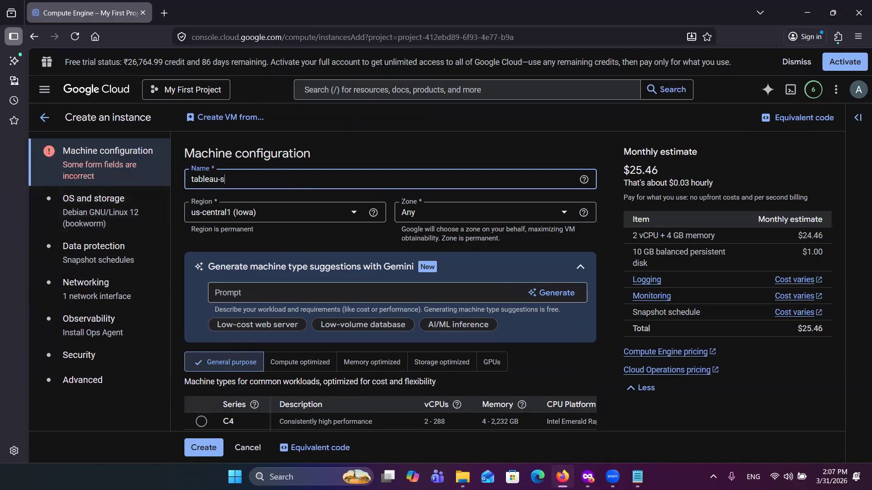
type("erver-trial")
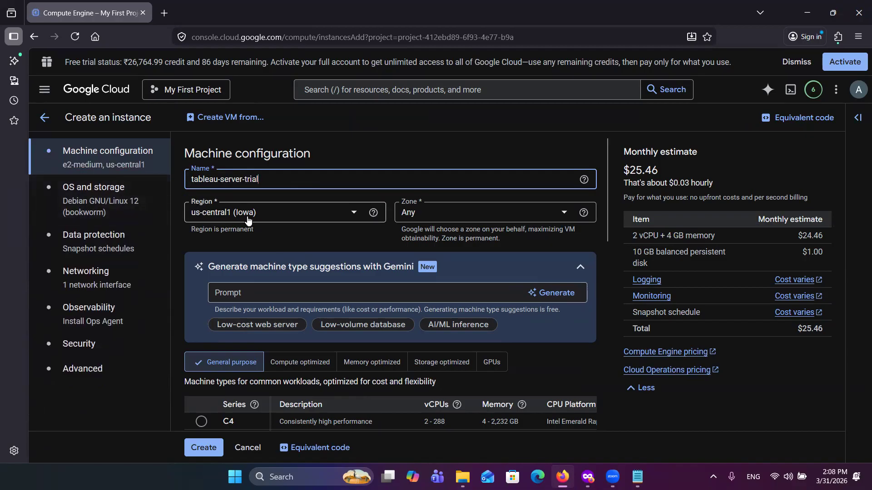
Step: Select the N2 general-purpose machine series and open the list of preset machine types
left_click(373, 213)
scroll(393, 242, "down", 4)
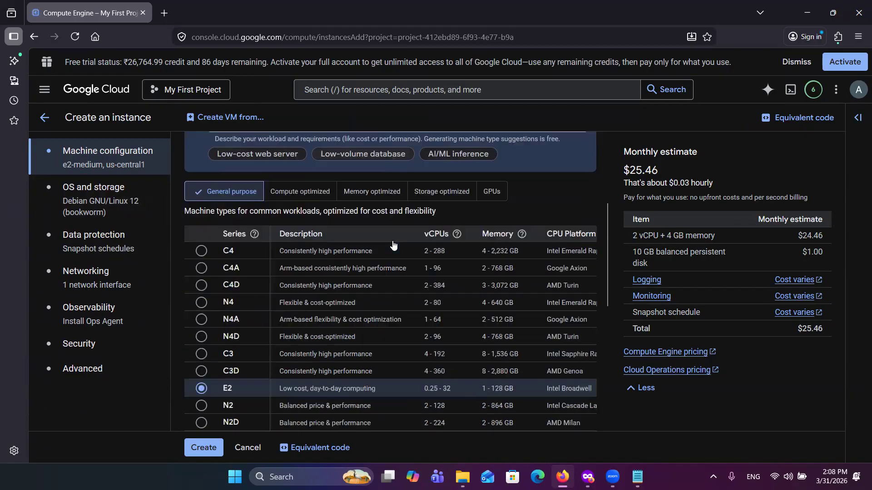
scroll(218, 325, "down", 2)
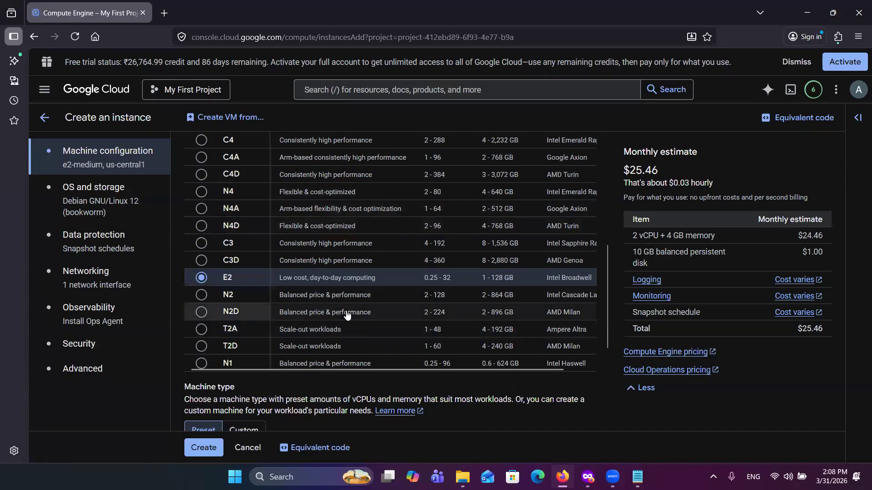
scroll(306, 280, "up", 2)
scroll(229, 290, "down", 2)
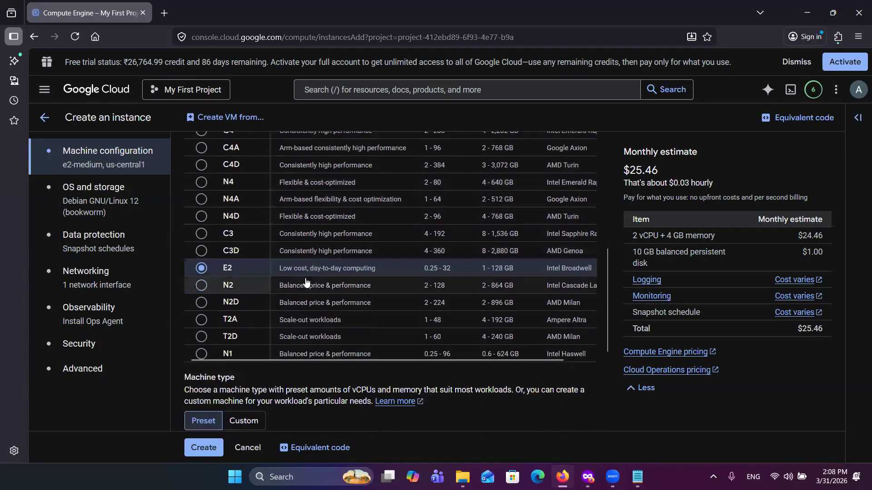
left_click(202, 286)
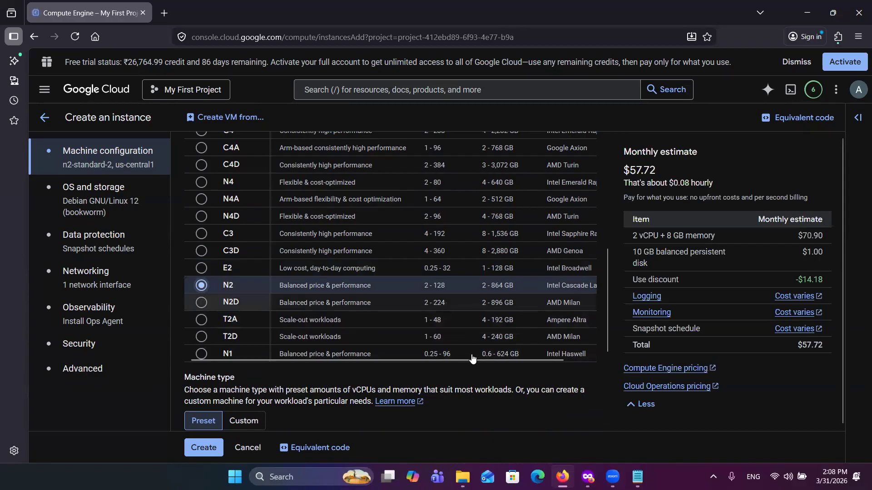
scroll(472, 359, "down", 3)
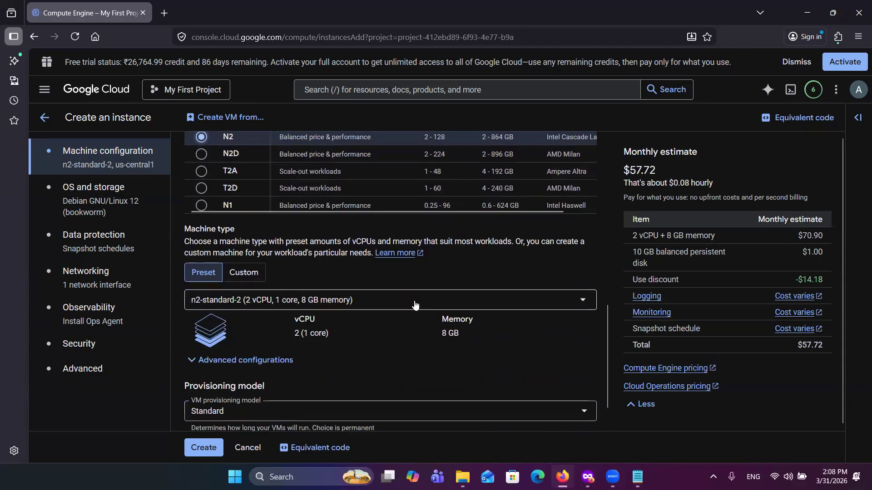
left_click(415, 304)
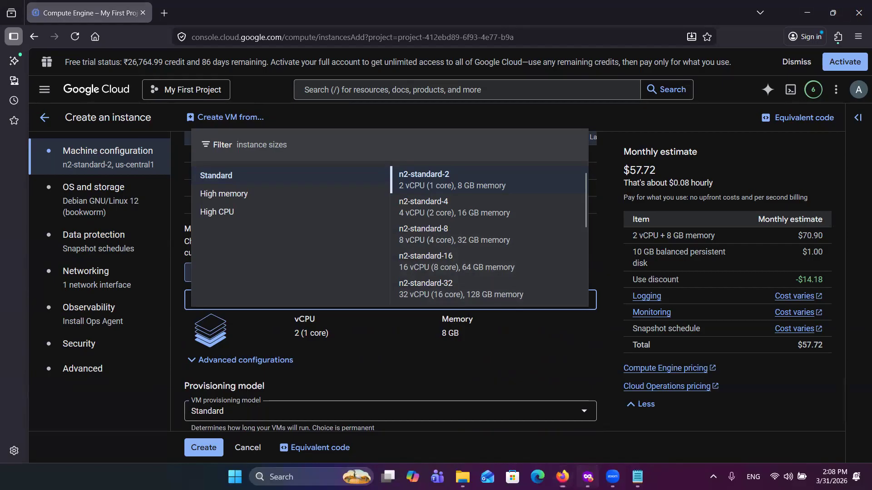
Step: Switch to the Tableau Server on Linux help and check the single-node hardware recommendations in the "Before you install..." article
left_click(587, 477)
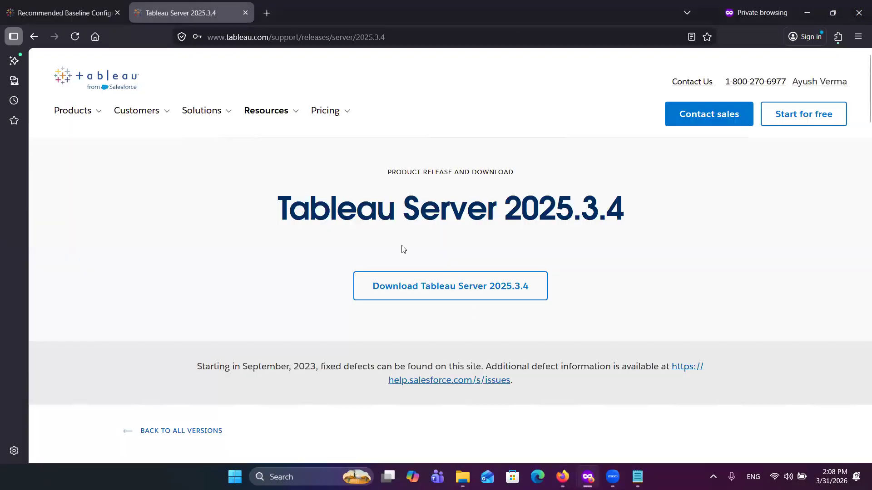
left_click(82, 13)
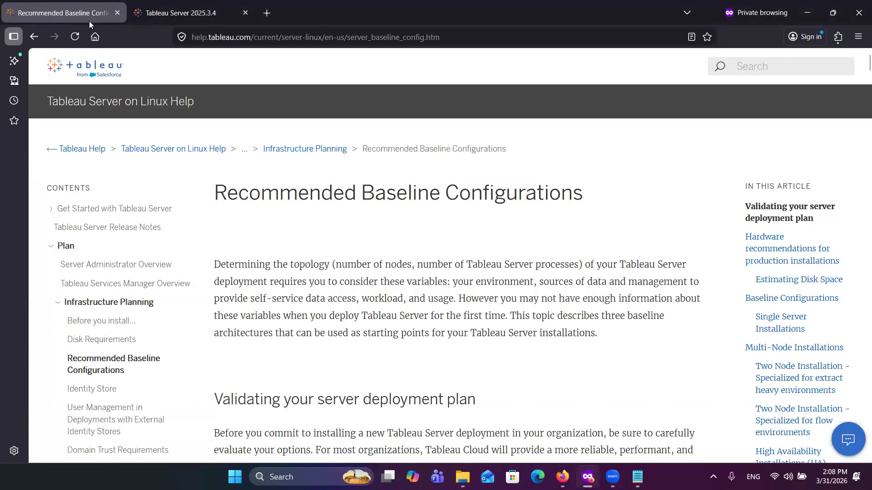
left_click(98, 325)
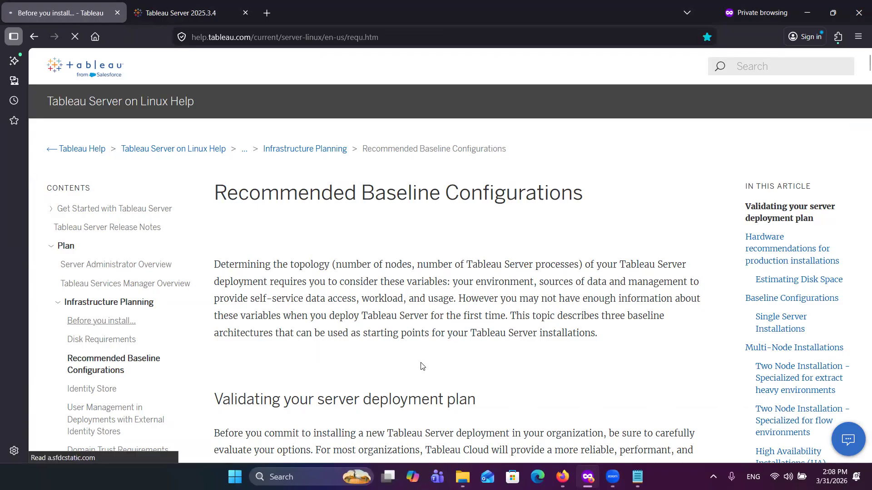
scroll(489, 381, "down", 5)
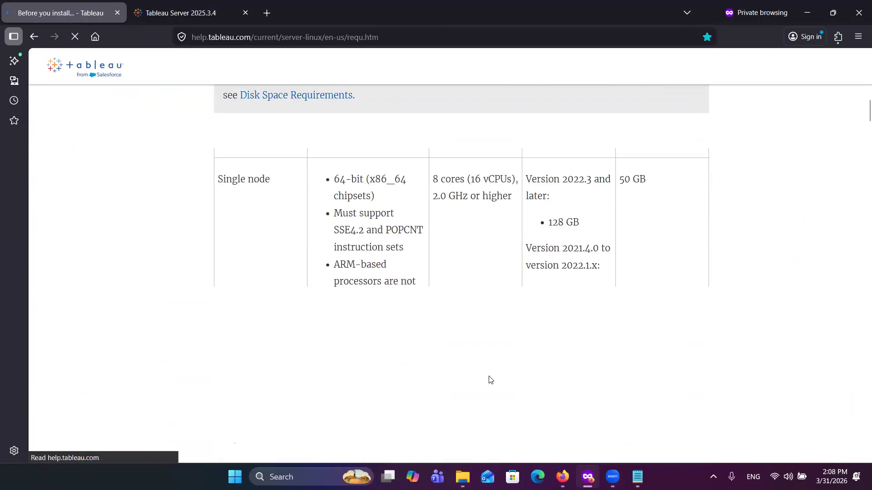
scroll(544, 356, "down", 8)
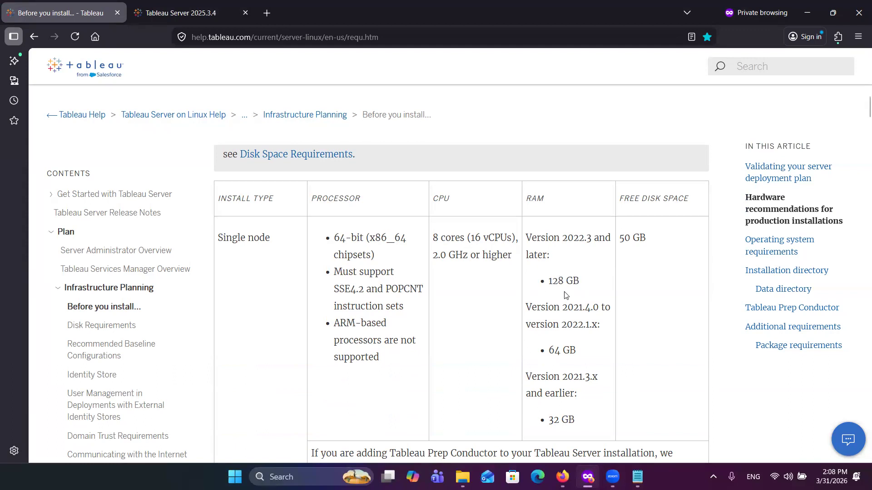
Step: Switch back to the Google Cloud instance form and choose the n2-standard-32 machine type with 32 vCPU and 128 GB memory
mouse_move(562, 476)
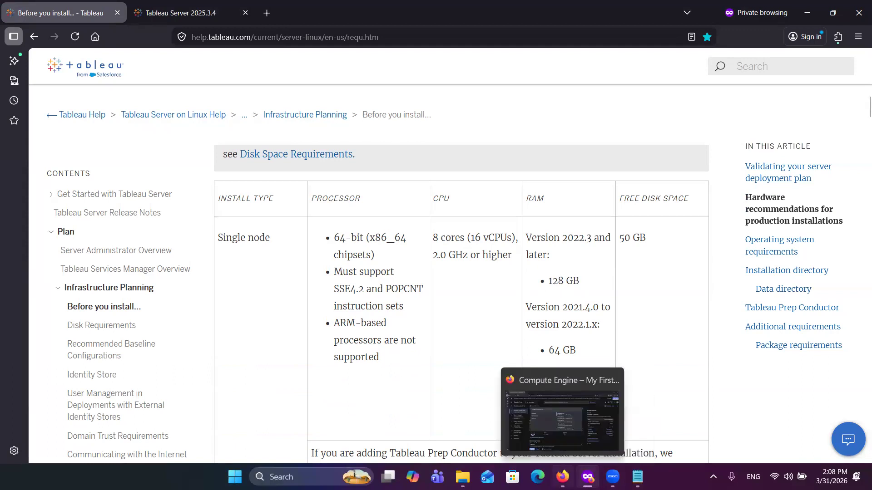
left_click(562, 477)
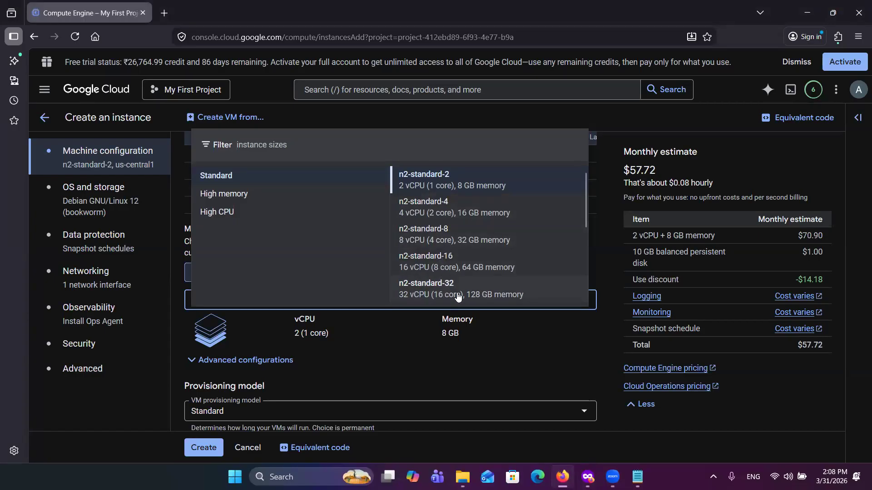
left_click(487, 298)
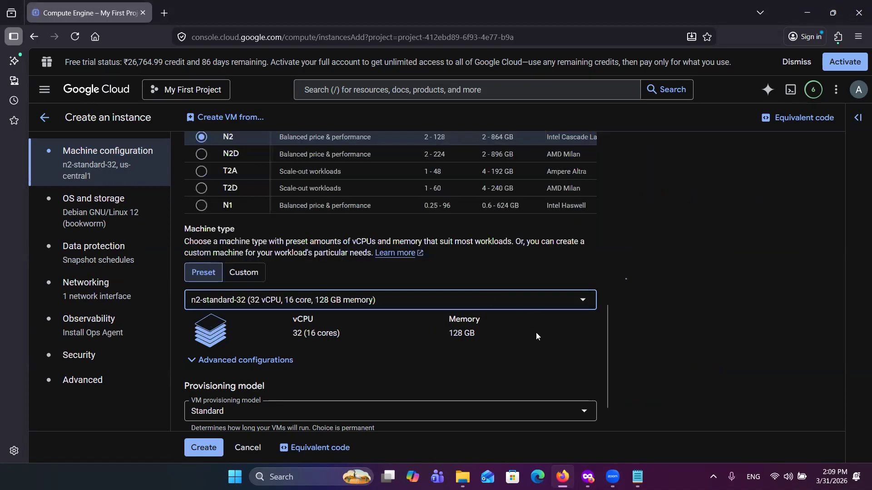
scroll(391, 379, "down", 1)
scroll(390, 379, "up", 2)
scroll(391, 379, "up", 2)
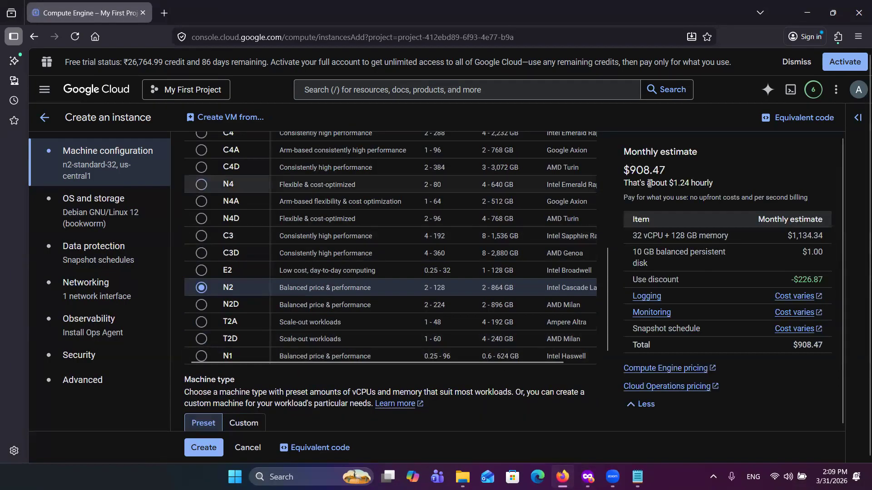
Step: Open the boot disk settings under OS and storage and set the operating system to CentOS
left_click(69, 205)
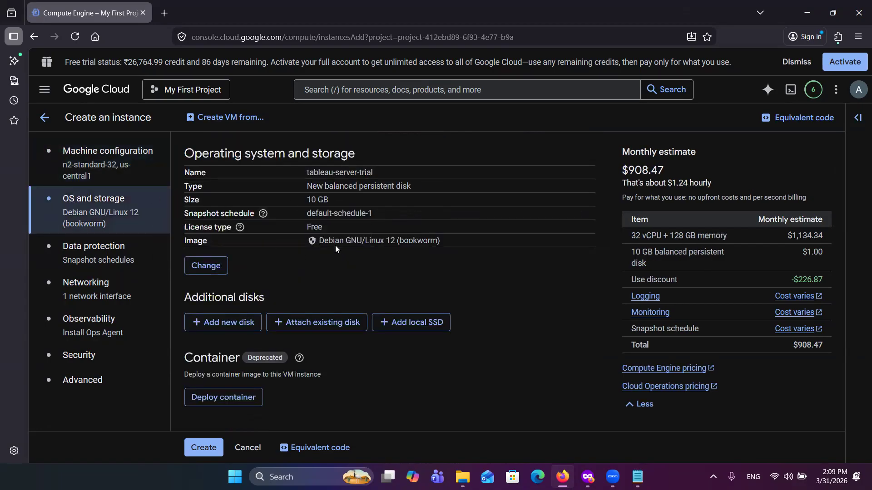
left_click(210, 268)
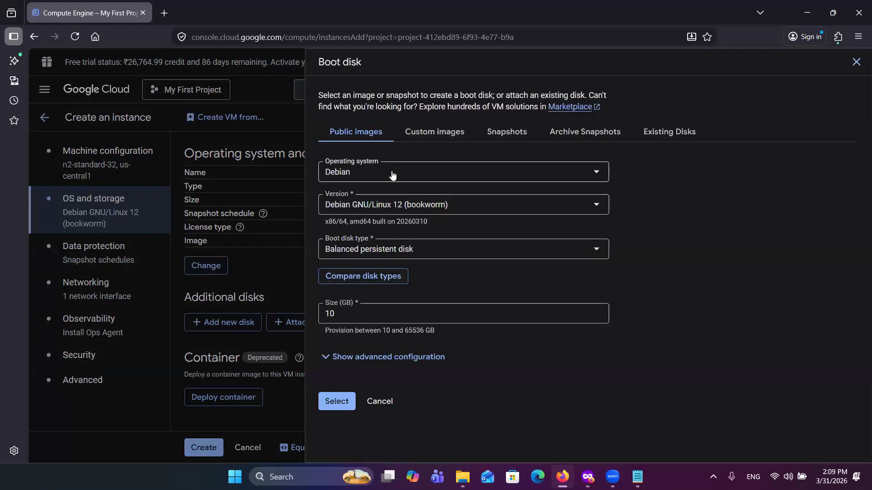
left_click(392, 171)
left_click(369, 211)
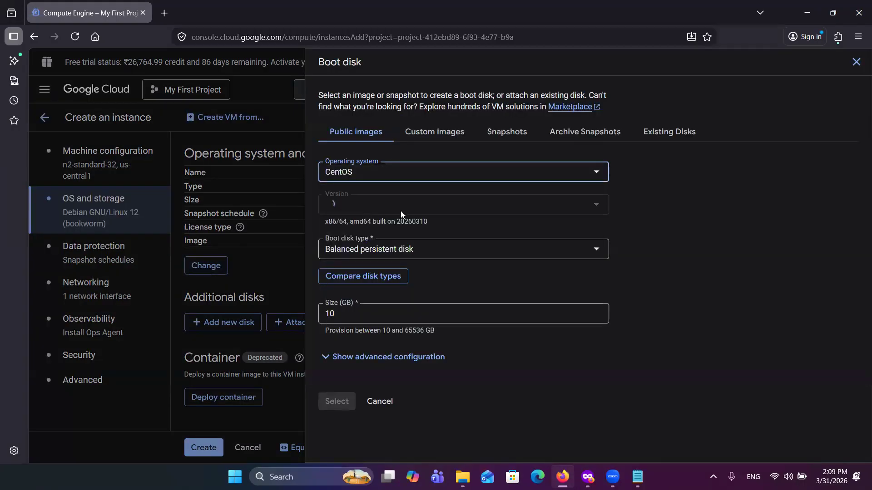
Step: Try to apply the Arm64 version of CentOS Stream 9 as the boot disk image
left_click(418, 206)
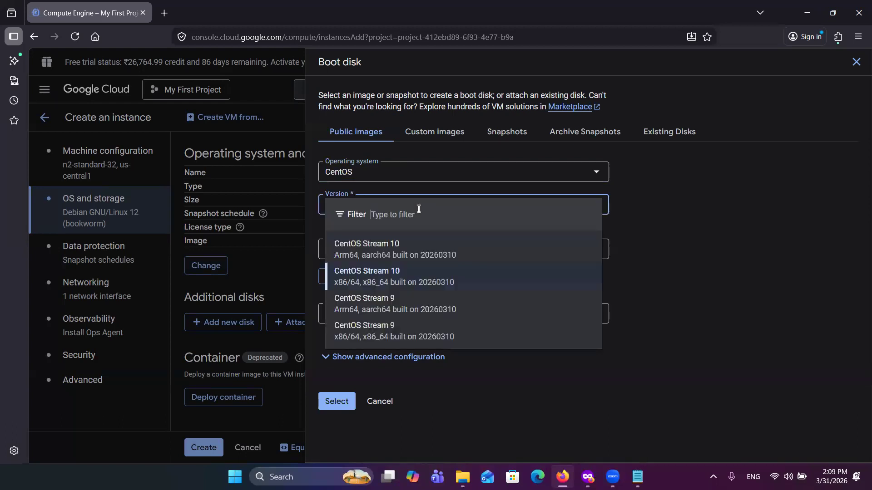
left_click(419, 308)
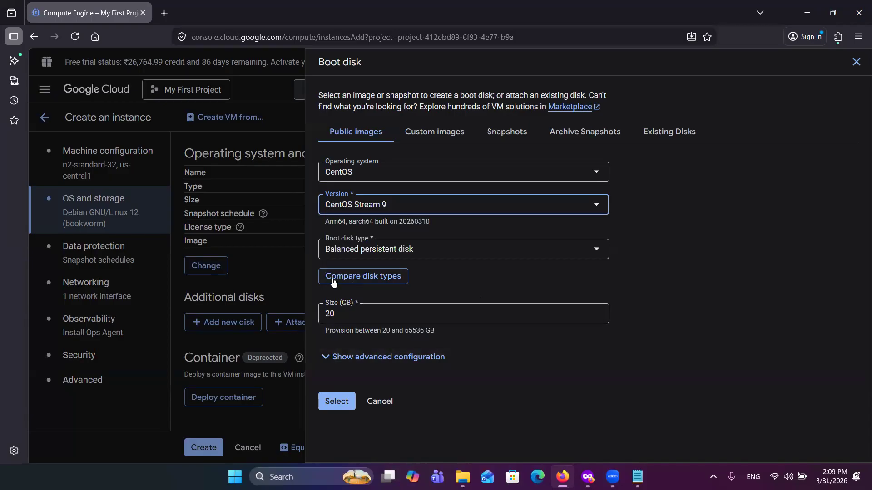
left_click(342, 411)
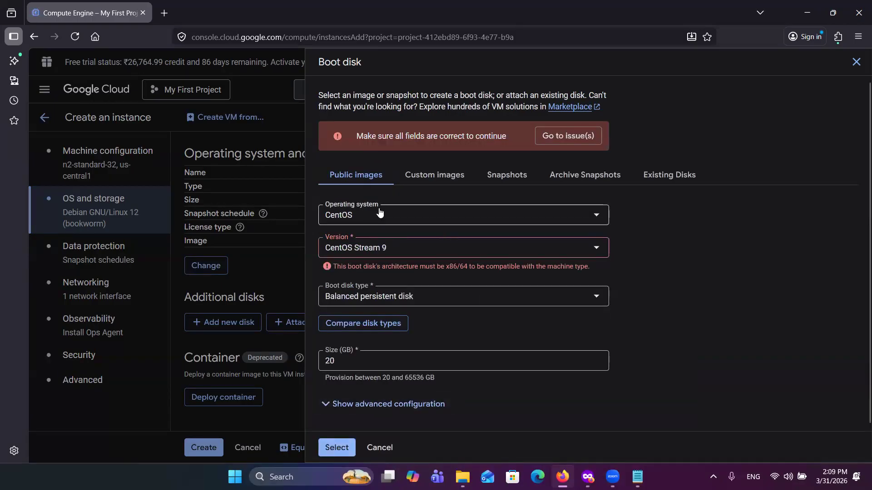
Step: Set the boot disk version to the x86/64 build of CentOS Stream 9
left_click(391, 248)
left_click(391, 381)
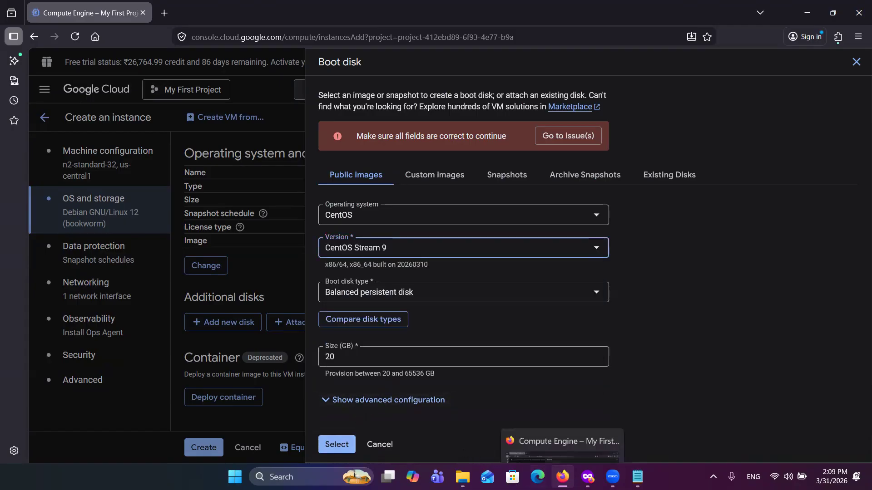
Step: Switch to the Tableau Server on Linux help and check which Linux distributions are supported for version 2025.3.1+
left_click(588, 477)
scroll(371, 272, "down", 15)
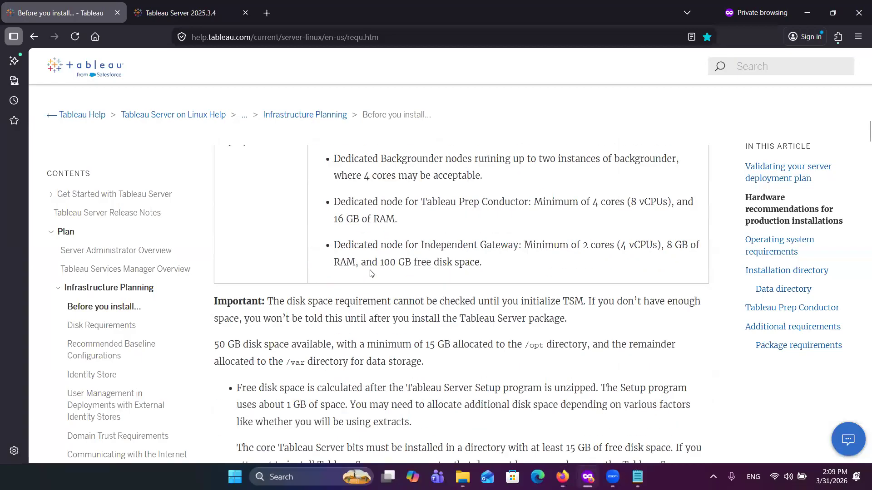
scroll(371, 272, "up", 2)
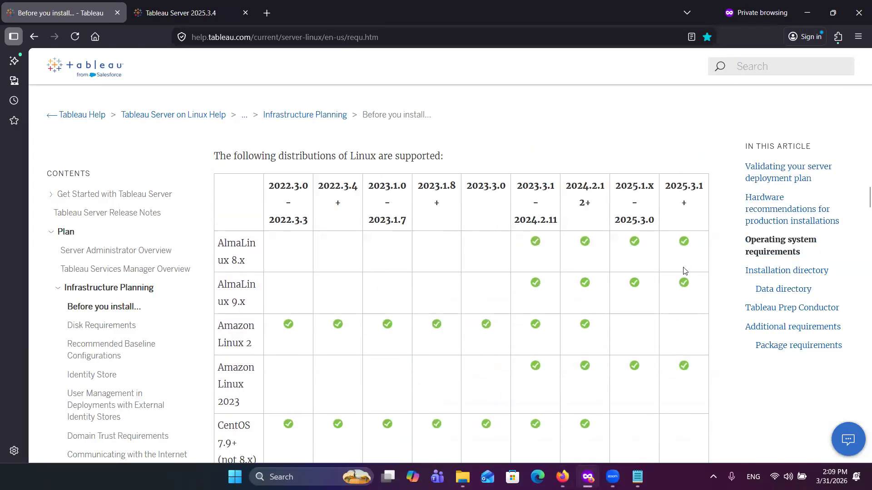
scroll(684, 271, "down", 3)
scroll(684, 268, "up", 3)
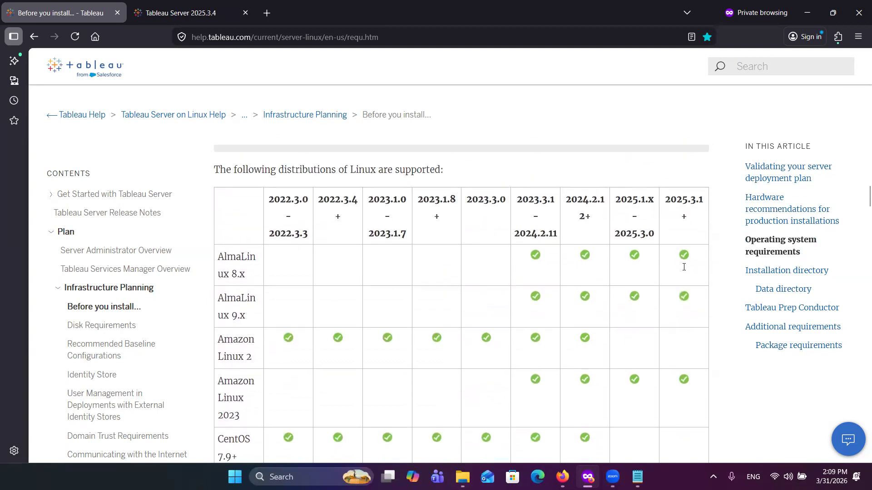
left_click_drag(667, 201, 707, 206)
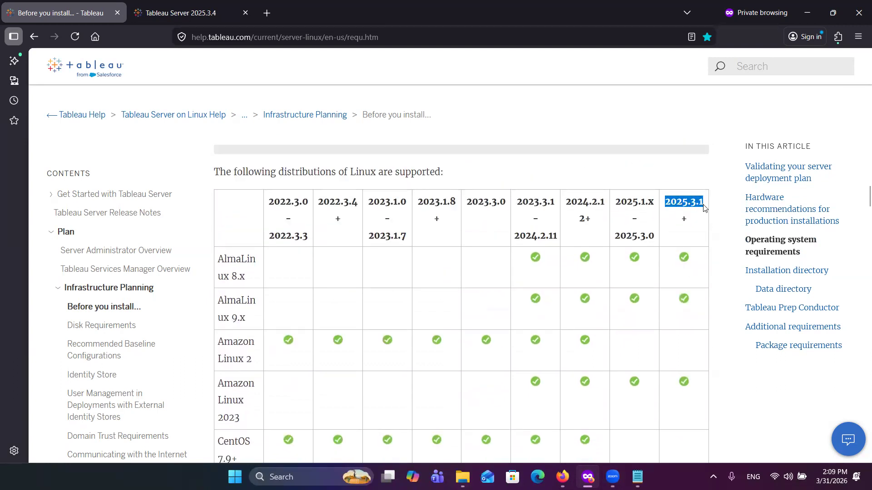
scroll(697, 243, "down", 3)
scroll(697, 242, "down", 1)
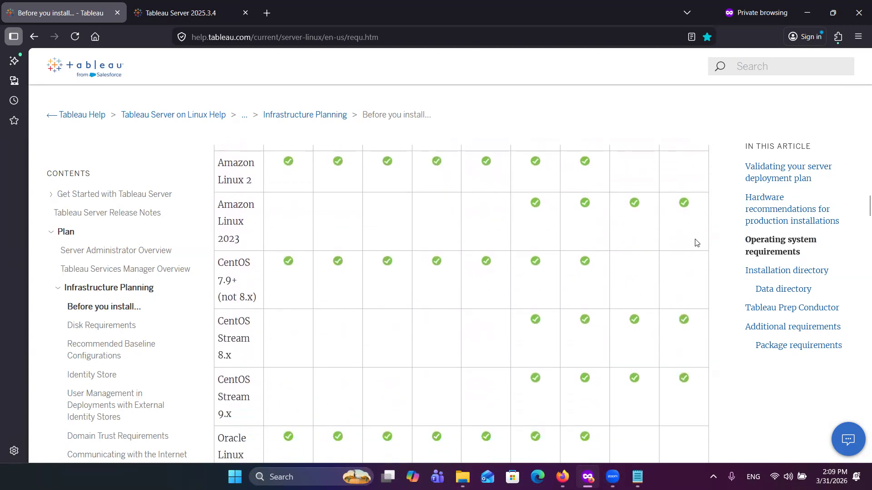
scroll(679, 358, "down", 1)
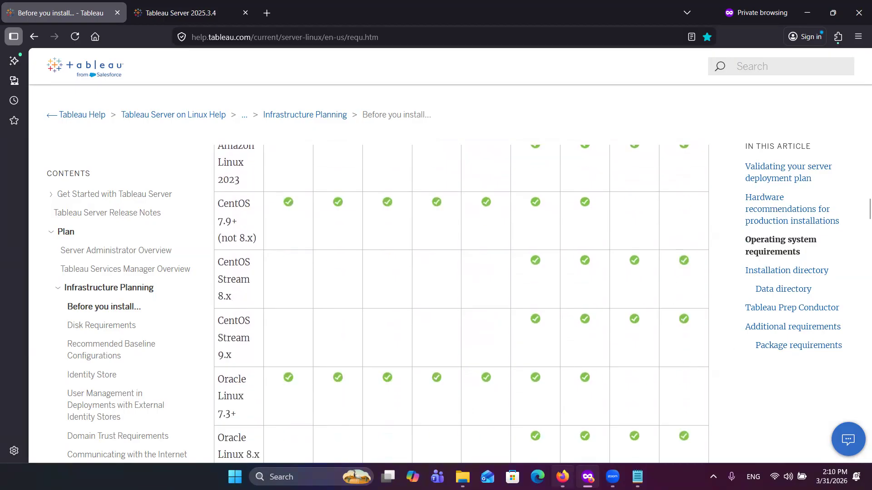
Step: Switch back to the Google Cloud instance form and apply the CentOS Stream 9 boot disk selection
mouse_move(588, 477)
left_click(572, 441)
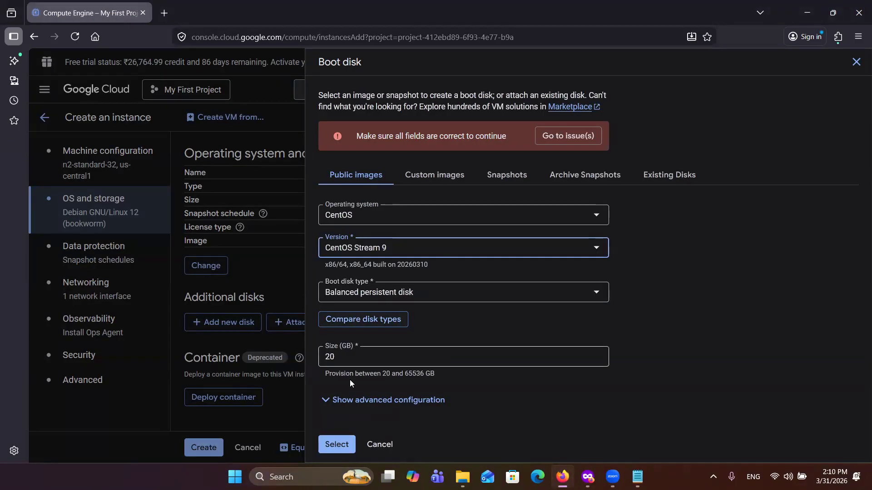
left_click(336, 444)
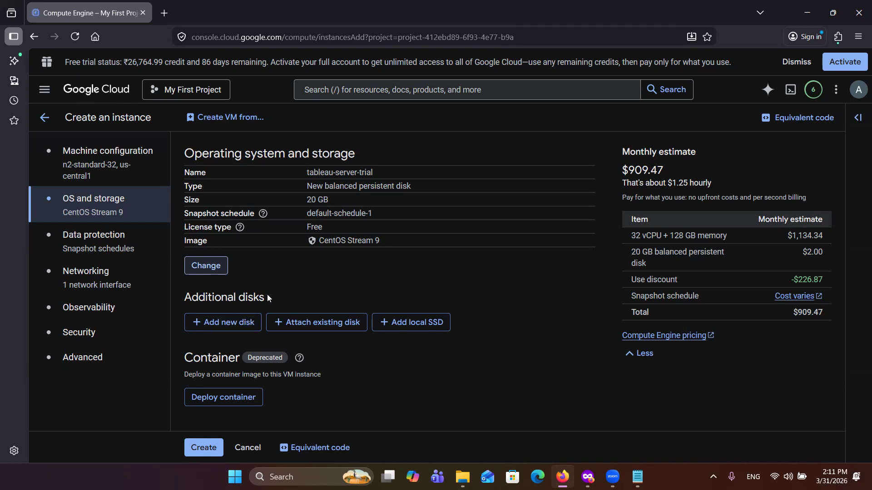
Step: Add a new blank 100 GB balanced persistent disk named disk-tableau-trial to the instance
left_click(221, 327)
left_click_drag(656, 135, 584, 136)
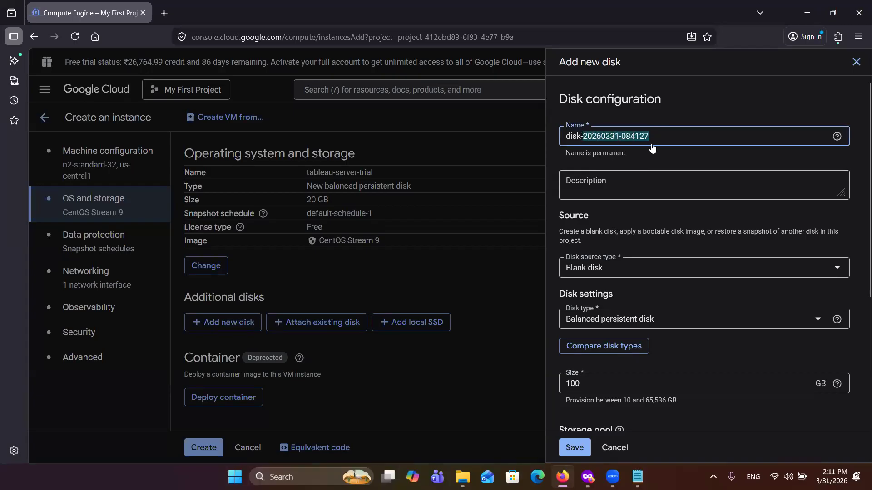
type("tableau")
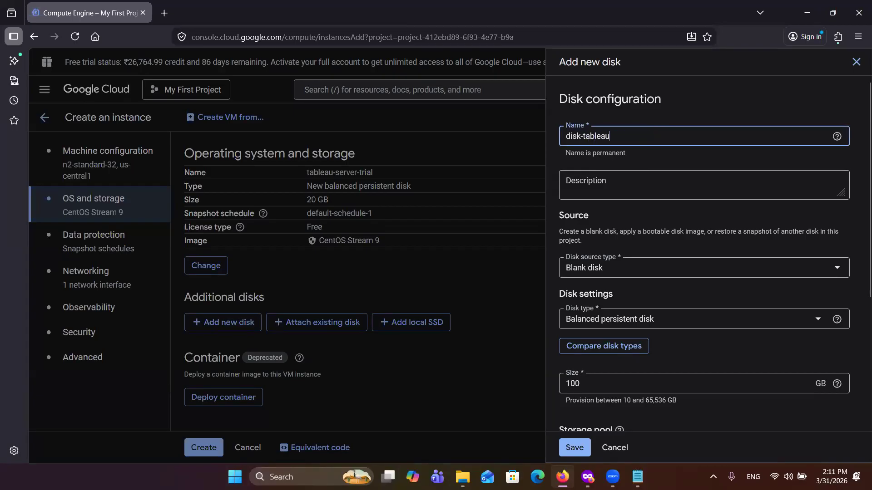
type("-trial")
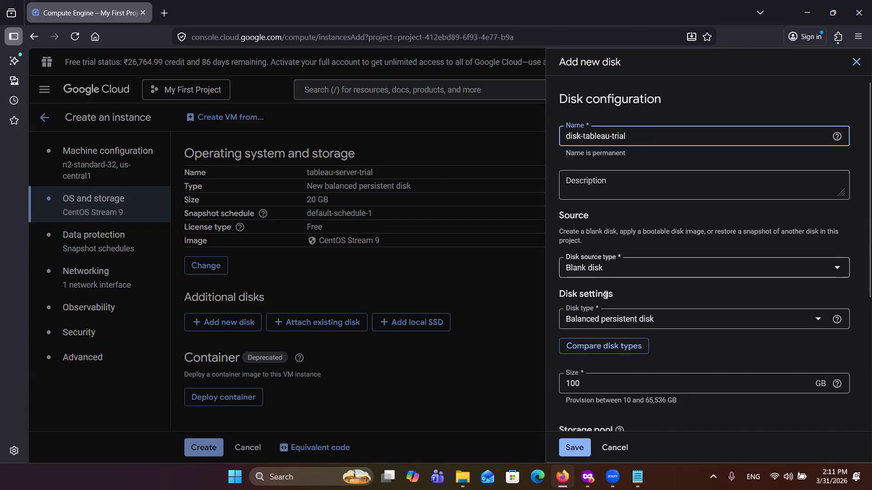
scroll(604, 359, "down", 1)
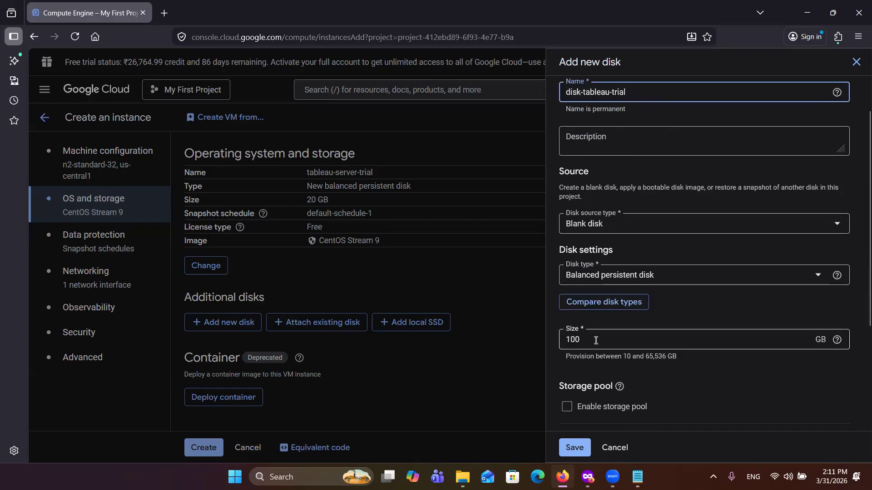
scroll(596, 381, "down", 3)
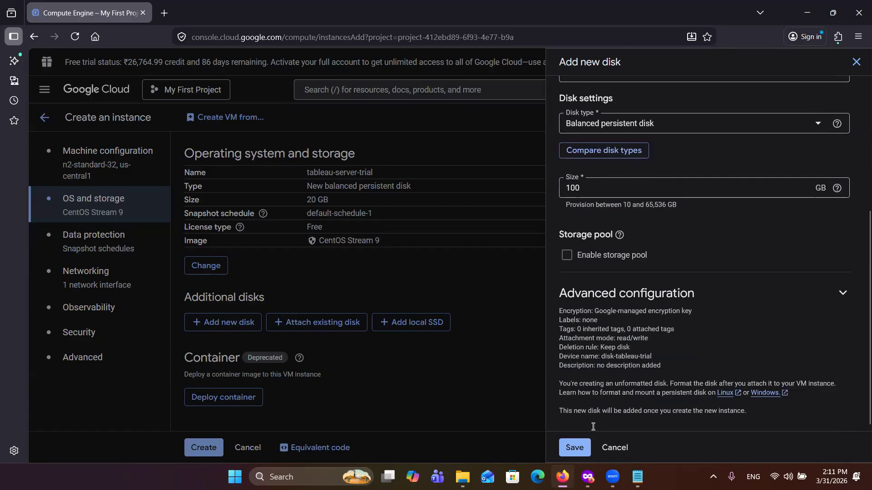
left_click(574, 448)
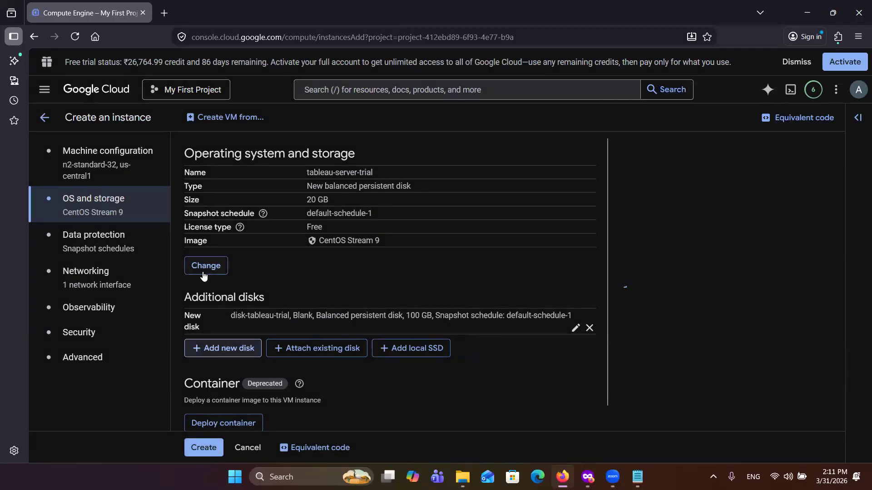
Step: Add the network tag tableautrial in the networking settings and create the VM instance
left_click(103, 283)
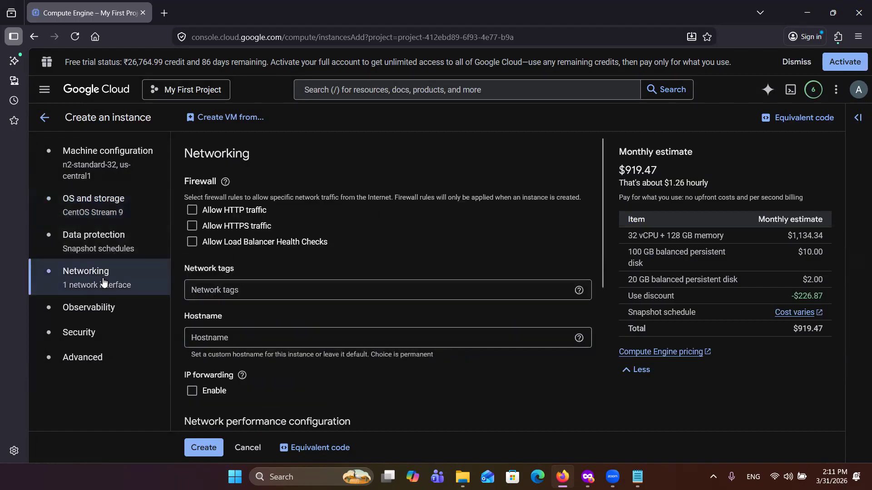
left_click(234, 291)
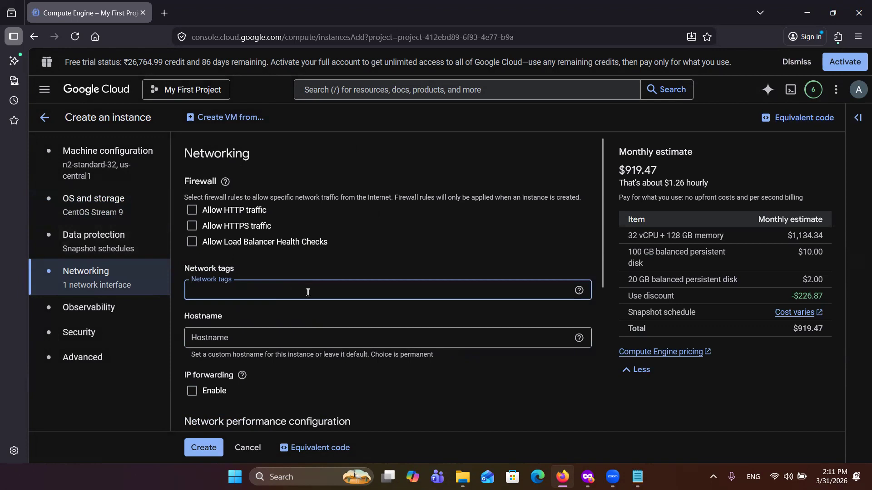
type("tableautrial")
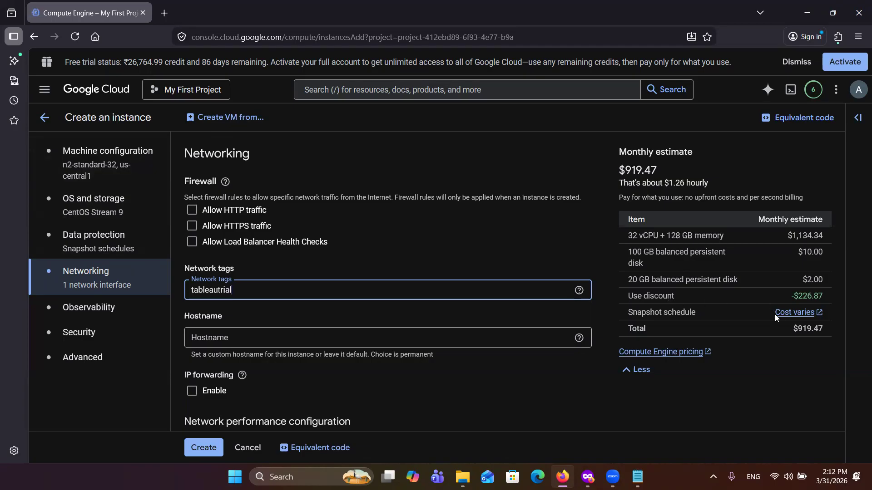
left_click(204, 448)
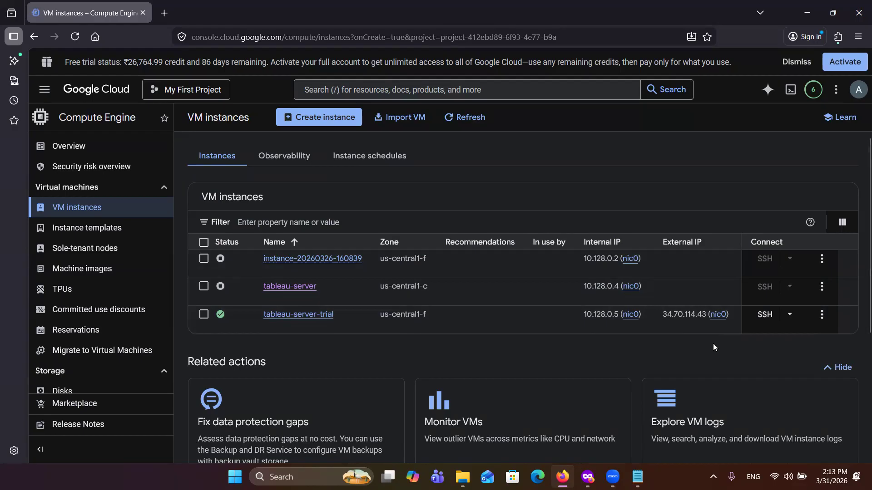
Step: Open a maximized SSH-in-browser session to the tableau-server-trial instance and authorize the connection
mouse_move(677, 321)
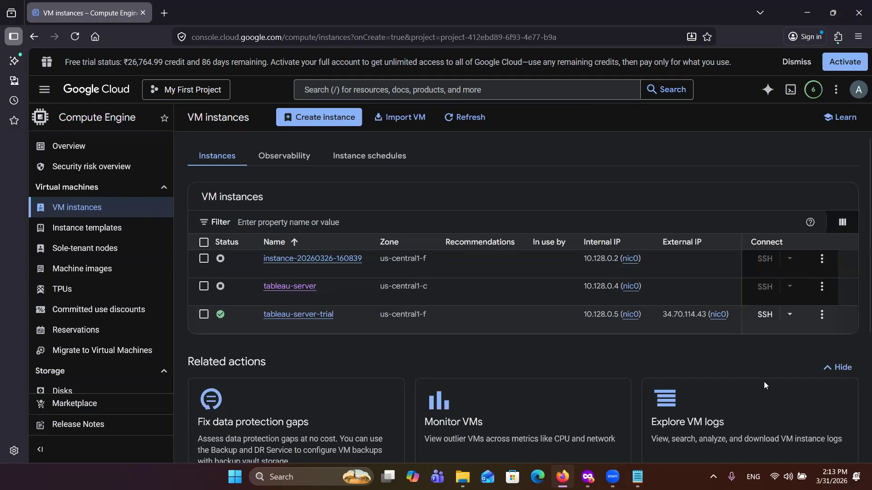
left_click(765, 316)
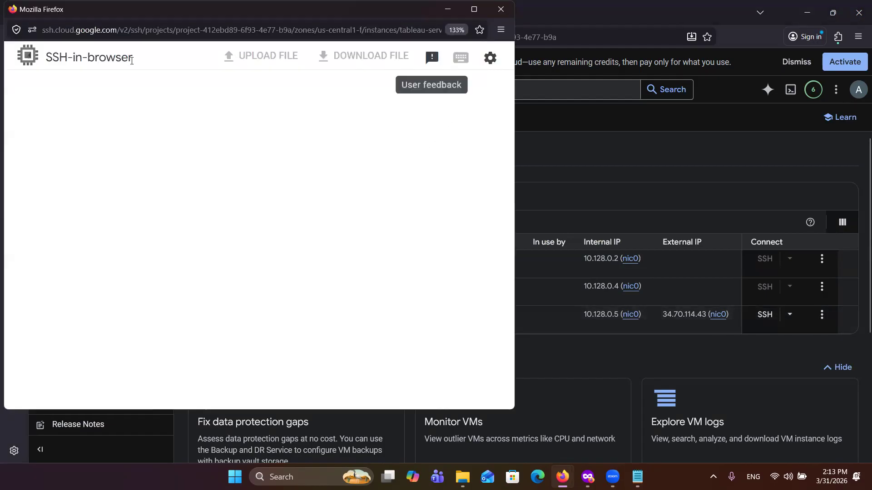
double_click(103, 14)
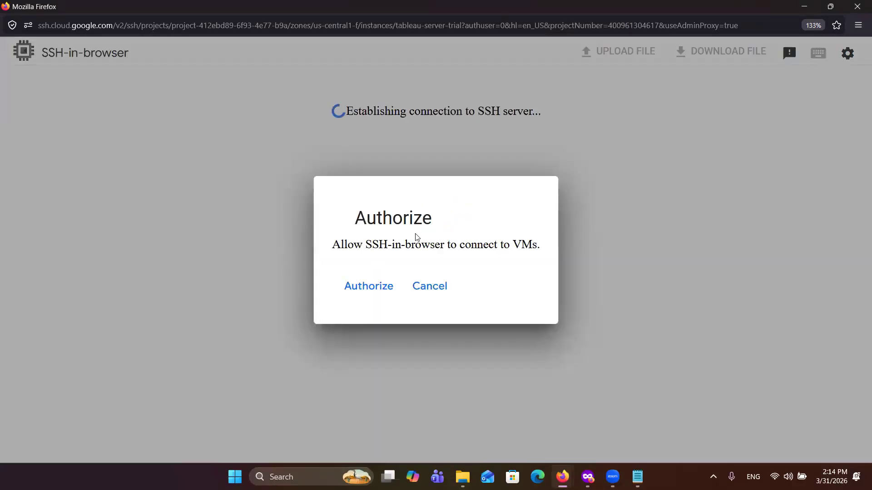
left_click(381, 286)
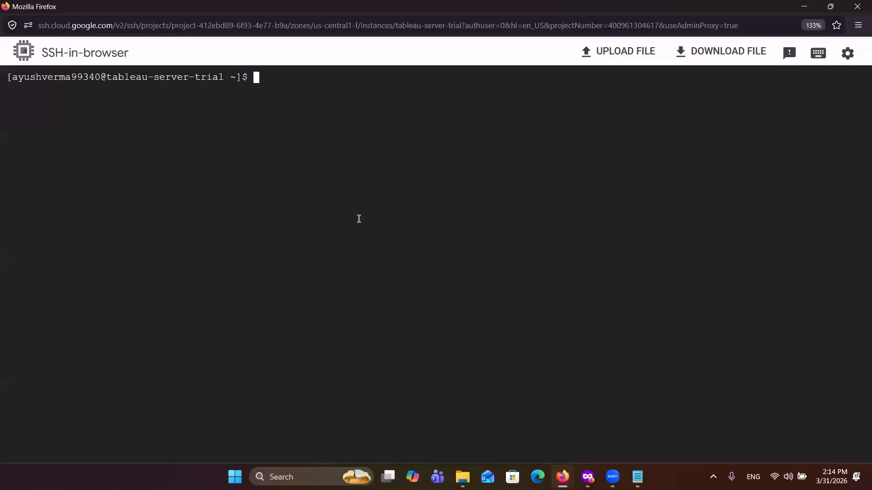
Step: Print the current working directory of the SSH session with pwd
type("pwd")
key("Return")
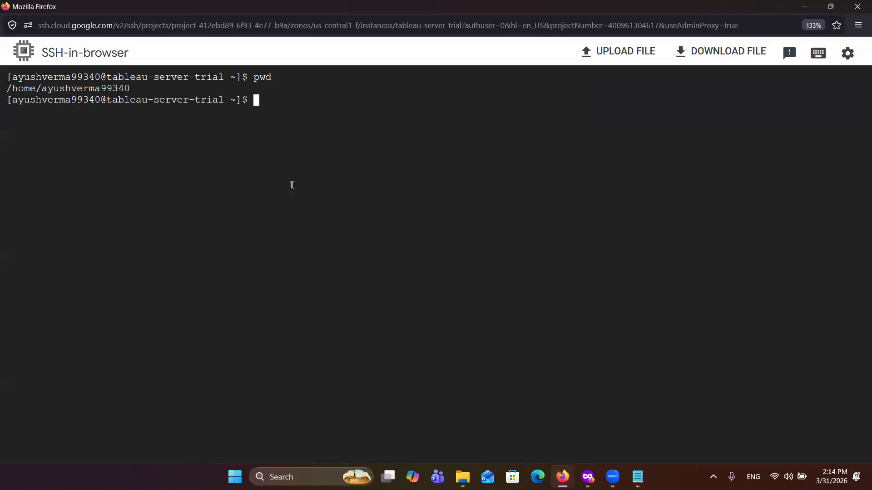
Step: Change to the root directory with cd / and list its contents with ls -lrt
type("cd /")
key("Return")
type("ls")
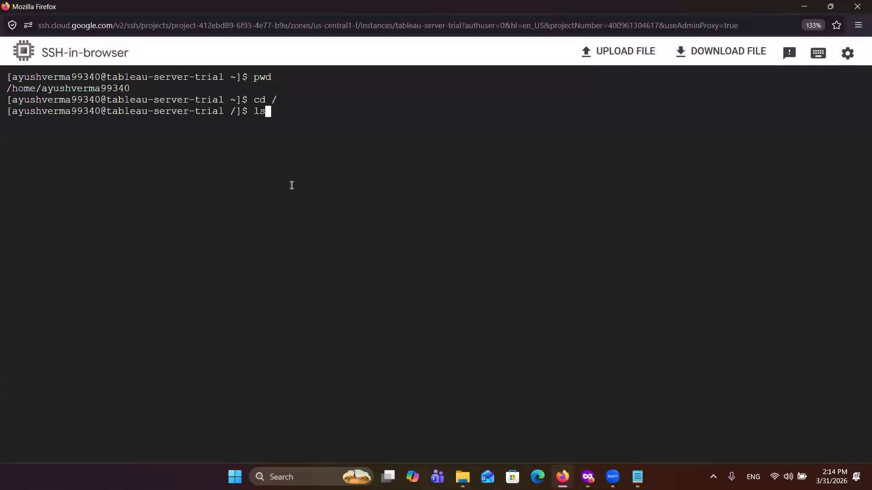
type(" -lrt")
key("Return")
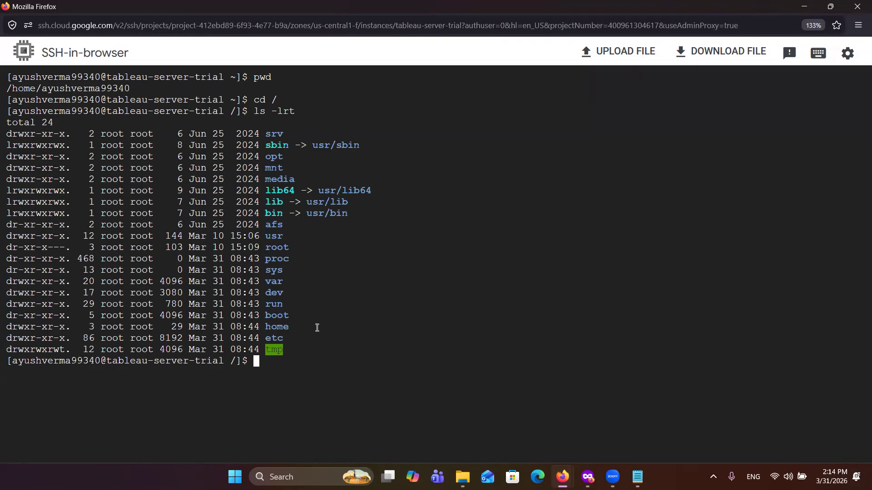
Step: Run df -h and check the size of the root filesystem
type("df -h")
key("Return")
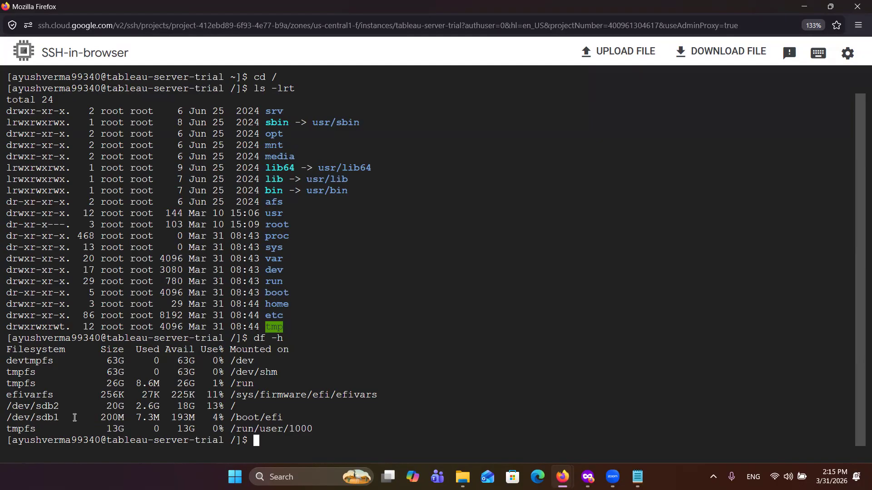
double_click(114, 406)
Step: List the block devices with lsblk and identify the unpartitioned extra disk and its size
left_click(261, 440)
type("lsblk")
key("Return")
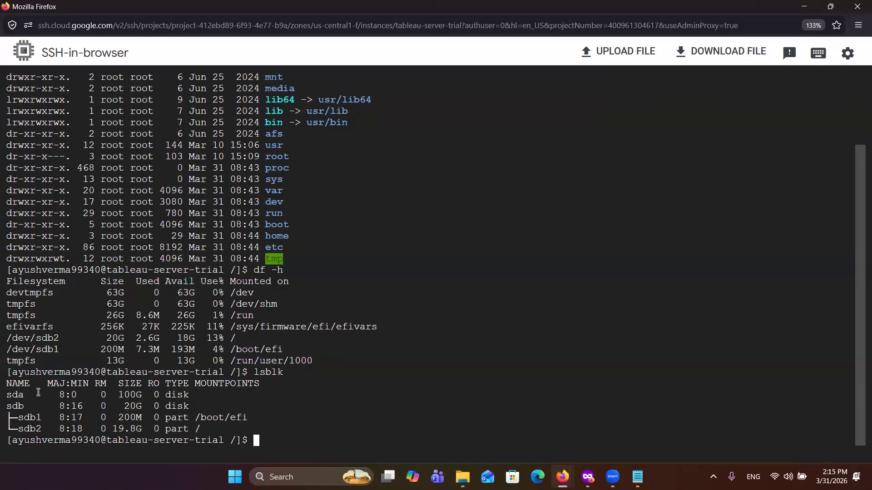
double_click(24, 398)
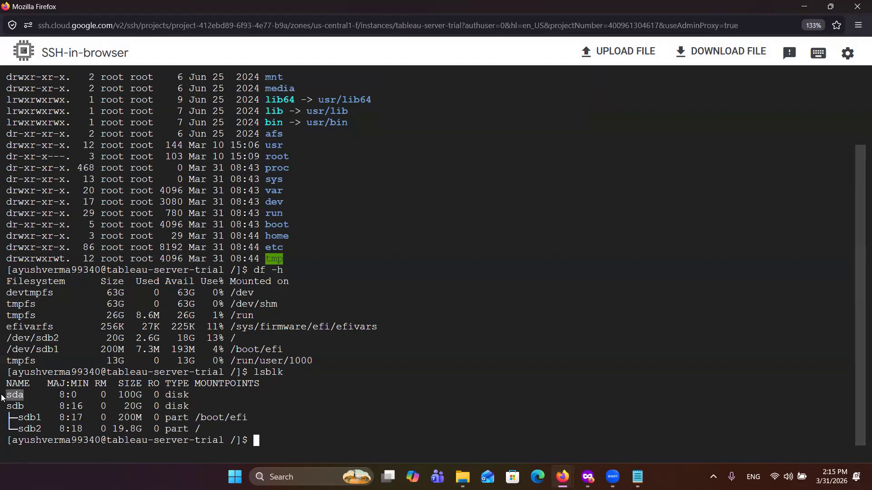
double_click(129, 396)
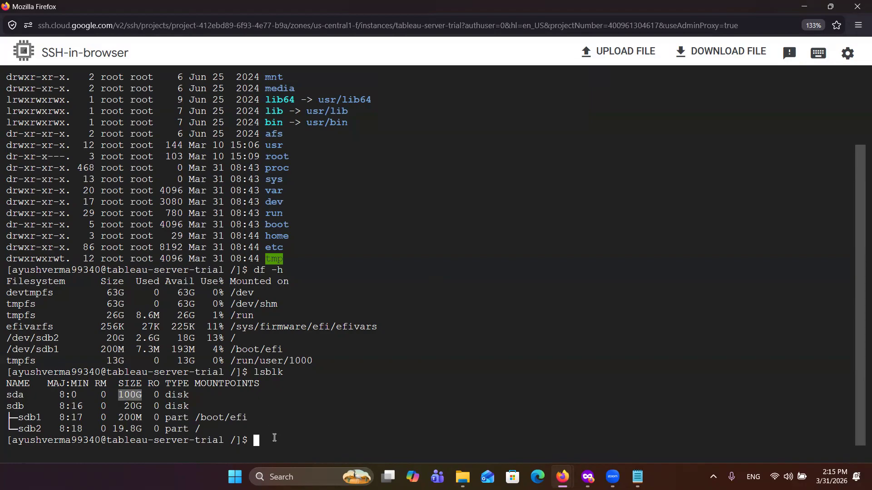
Step: Format the 100 GB disk /dev/sda as ext4 with sudo mkfs.ext4 /dev/sda
left_click(255, 442)
type("sudo mkfs.ext4 /dev")
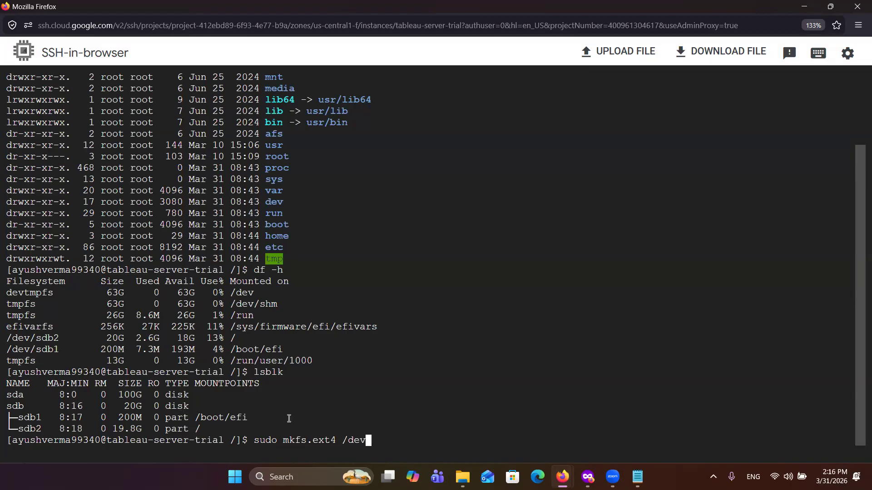
type("/sda")
key("Return")
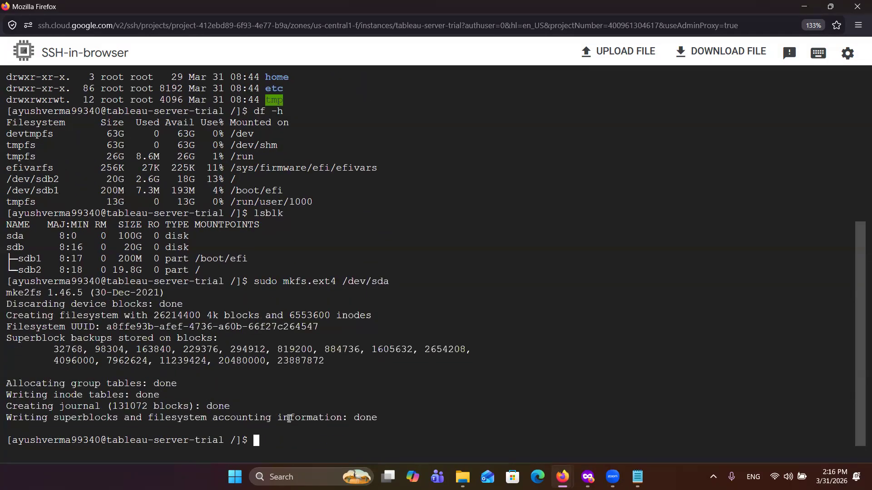
Step: Create the mount directory with sudo mkdir /tableauserver and list the root directory with ls -lrt
type("sudo mkdir /tableauserver")
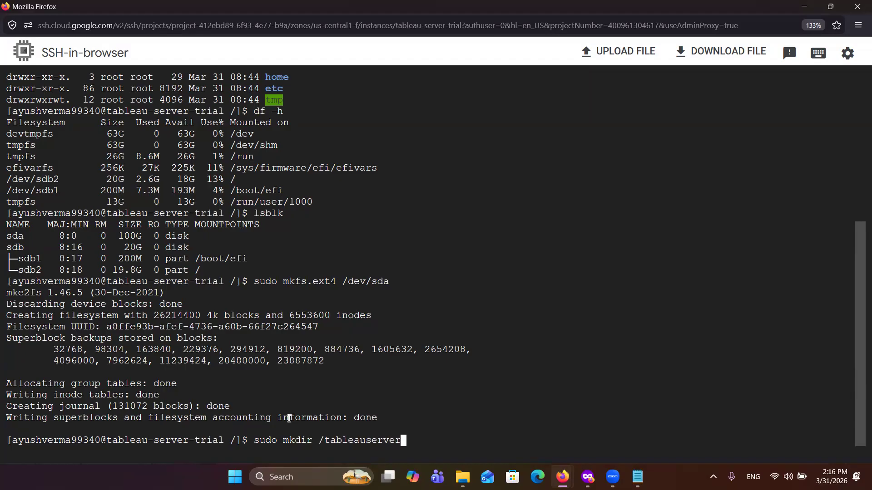
key("Return")
type("ls -lr")
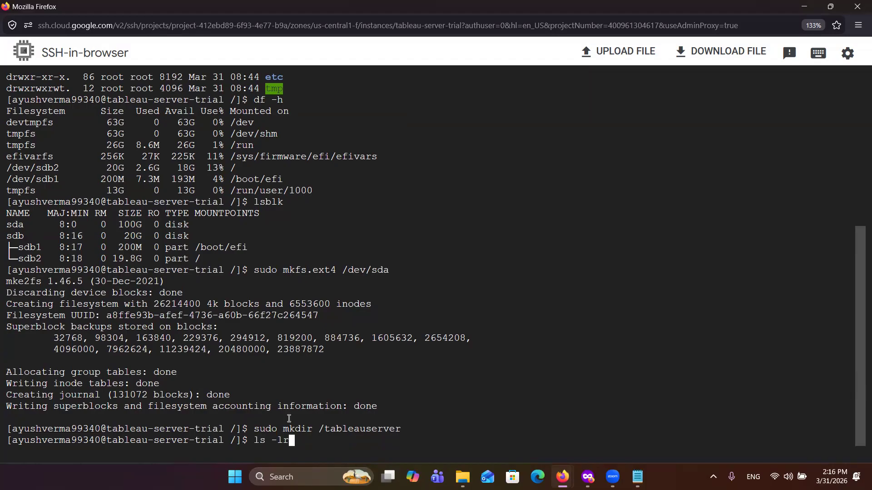
type("t")
key("Return")
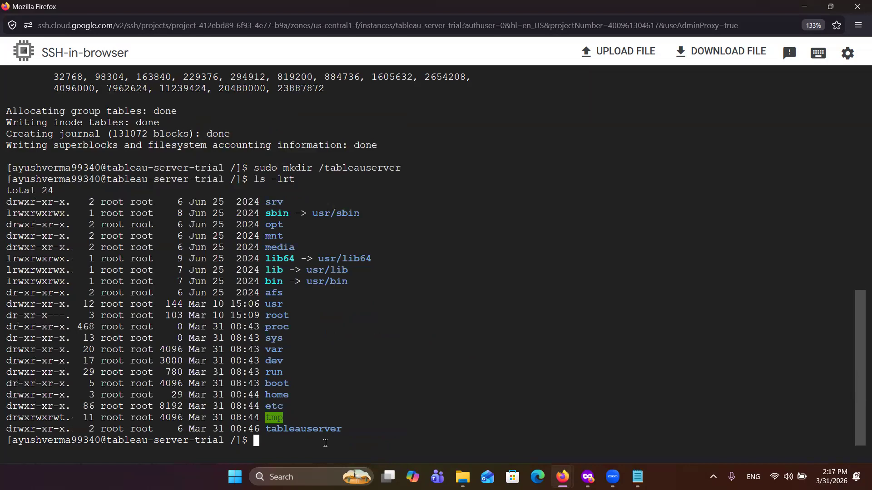
Step: Mount the formatted disk with sudo mount /dev/sda /tableauserver and list the root directory with ls -lrt
type("sudo mount /dev/sda /")
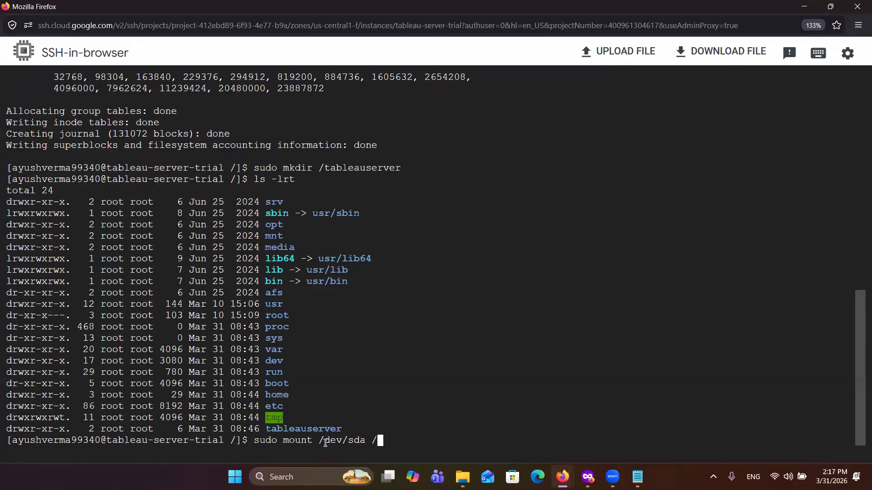
type("tableauserver")
key("Return")
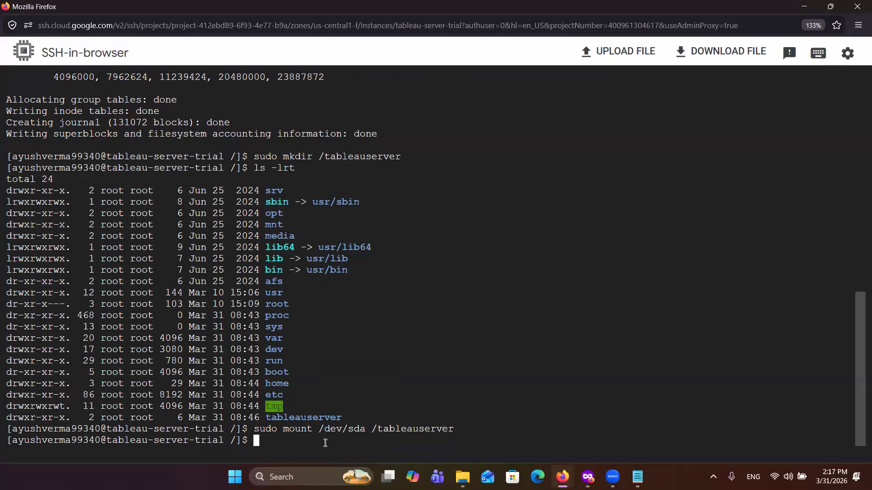
type("ls -lrt")
key("Return")
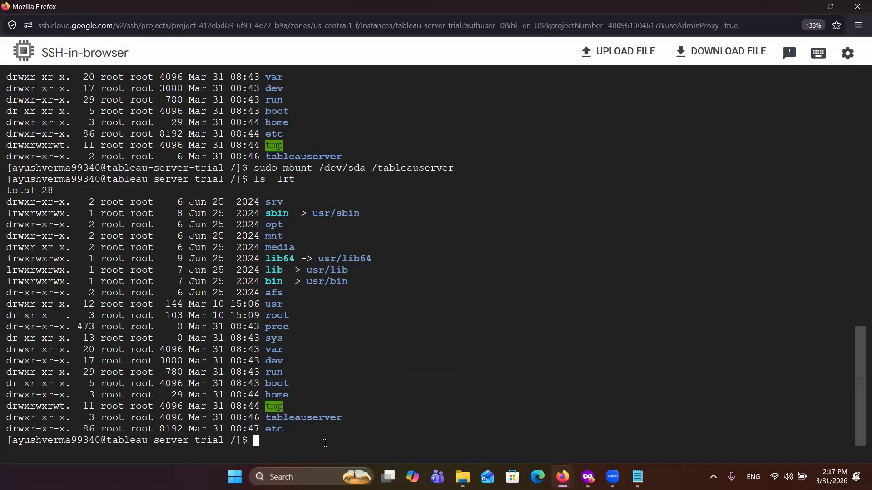
Step: Run df -h and check the size and mount point of /dev/sda
type("df -h")
key("Return")
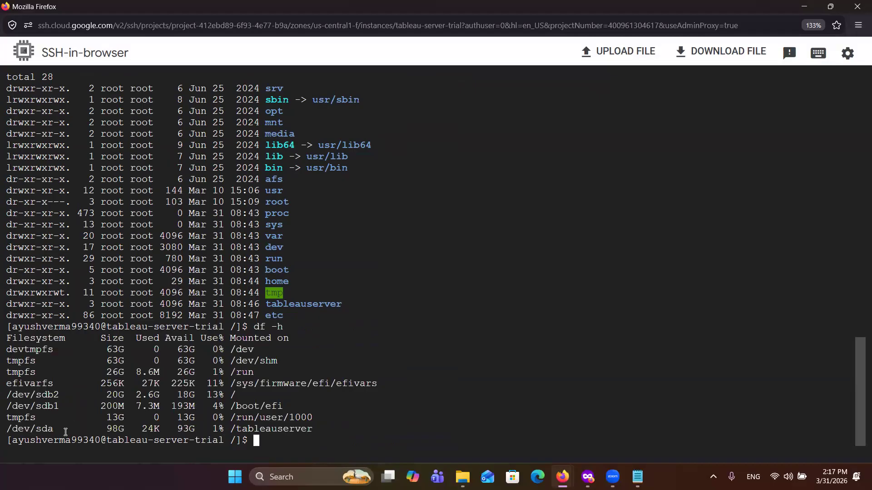
left_click_drag(61, 432, 3, 433)
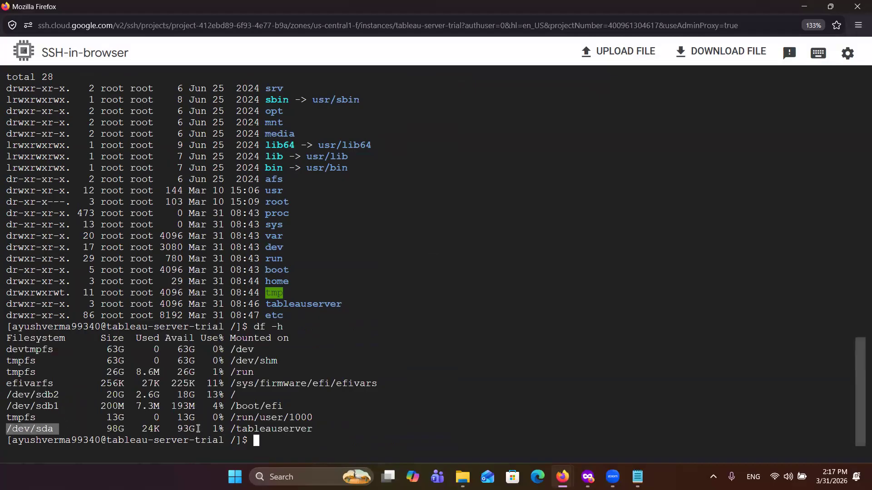
left_click_drag(231, 430, 317, 430)
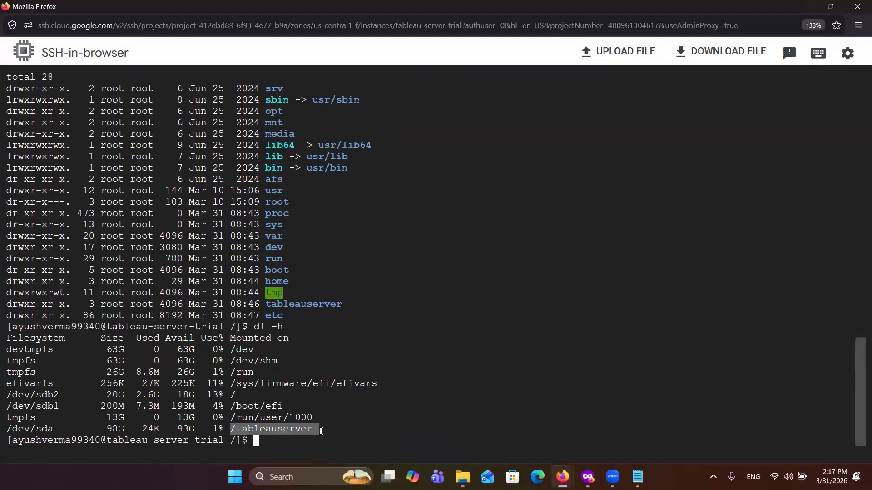
left_click_drag(130, 431, 107, 430)
left_click(256, 442)
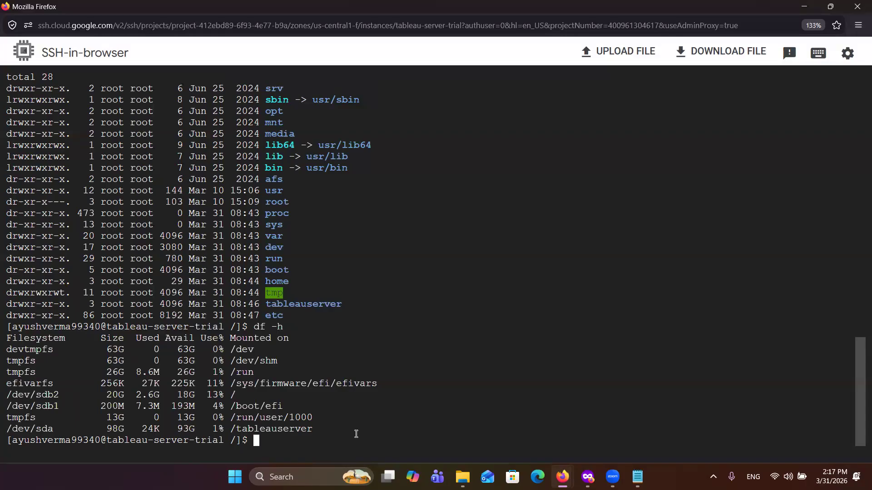
type("resize2fs")
key("BackSpace")
key("BackSpace")
key("BackSpace")
key("BackSpace")
key("BackSpace")
key("BackSpace")
key("BackSpace")
key("BackSpace")
key("BackSpace")
Step: List the root directory contents once more with ls -lrt
type("ls -lrt")
key("Return")
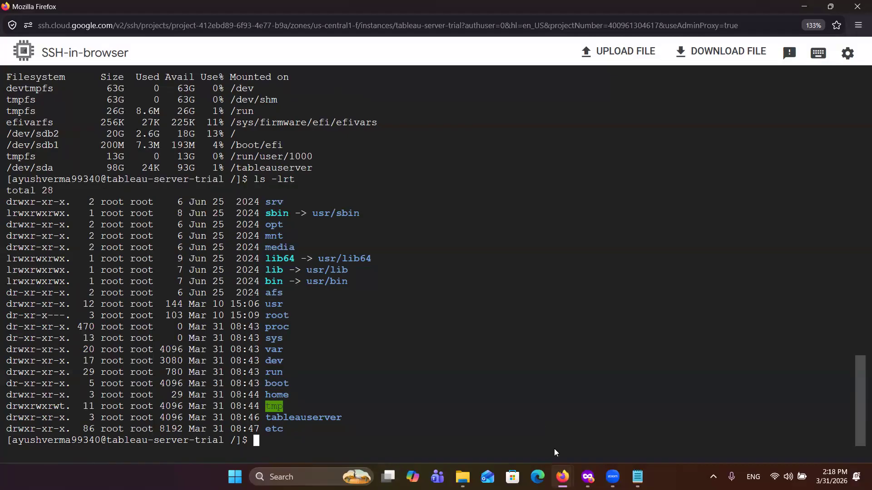
Step: Switch to the private Firefox window and find the Linux downloads on the Tableau Server 2025.3.4 release page
mouse_move(587, 477)
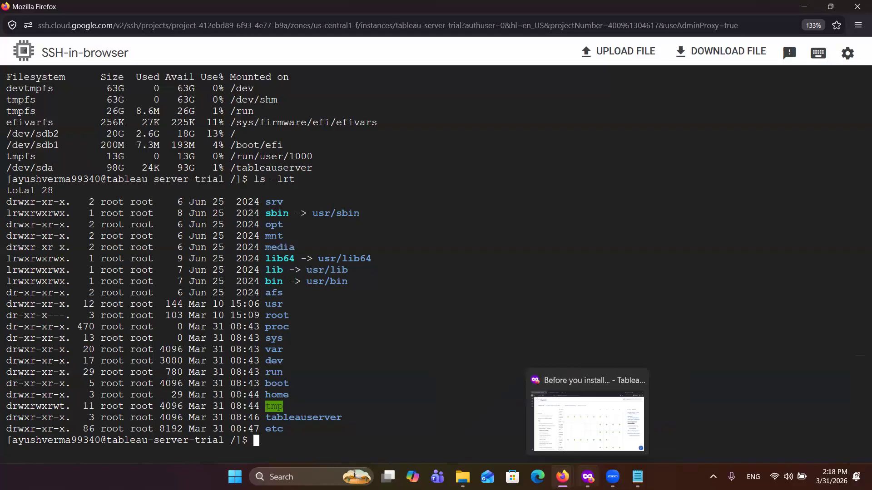
left_click(588, 477)
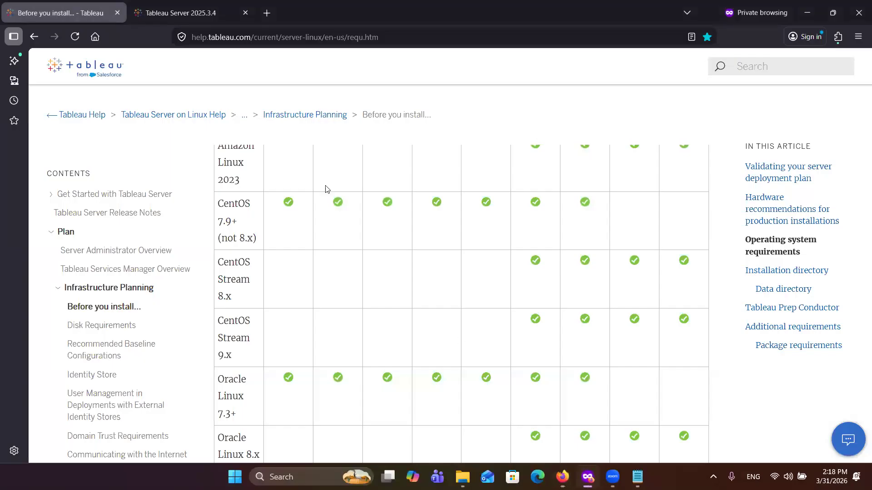
left_click(144, 13)
mouse_move(201, 110)
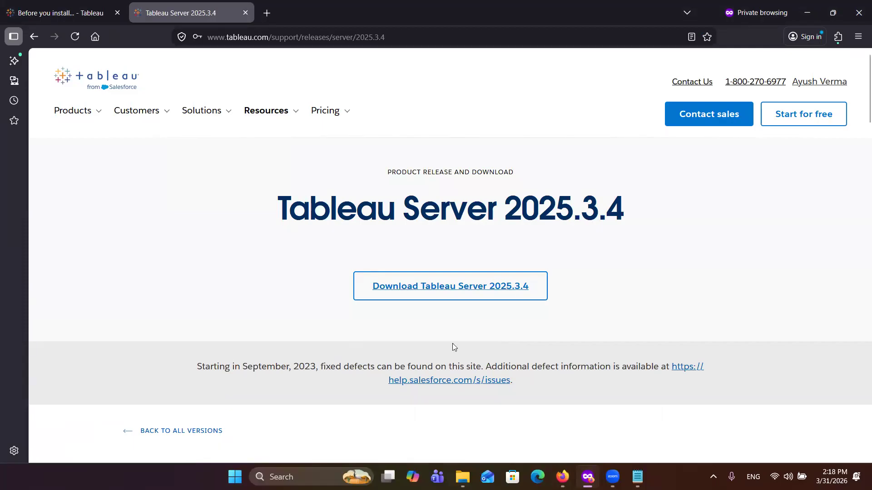
scroll(452, 344, "down", 15)
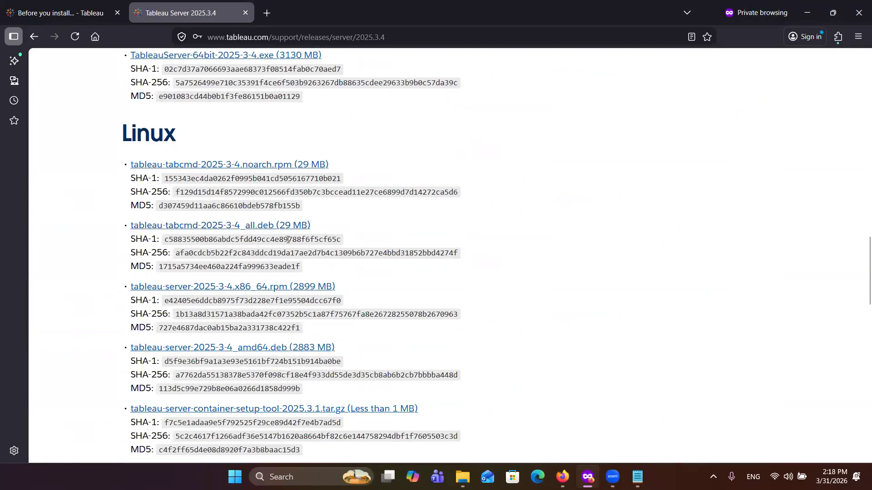
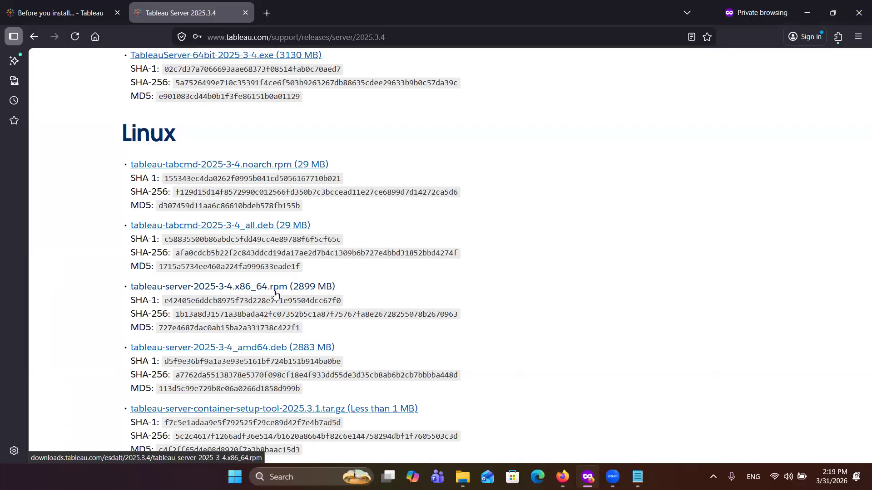
Step: Capture the tableau-server-2025-3-4.x86_64.rpm download request in the network monitor and copy it as cURL (POSIX)
key("ctrl+shift+e")
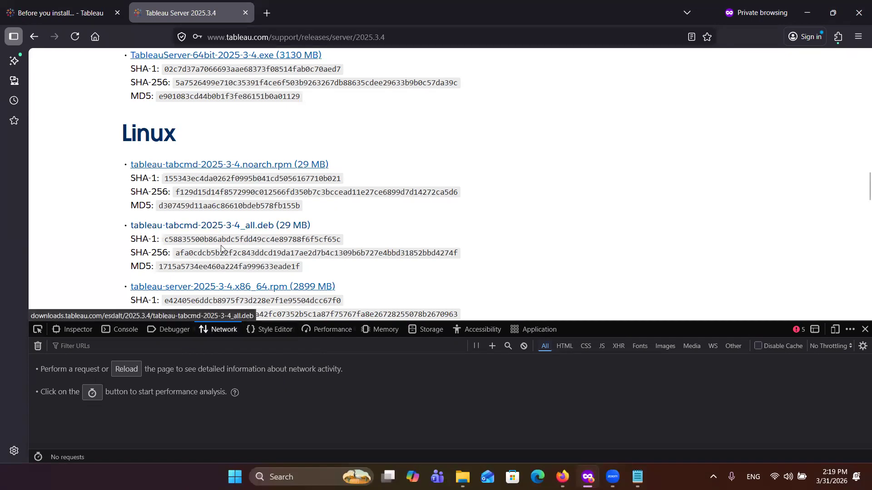
left_click(236, 288)
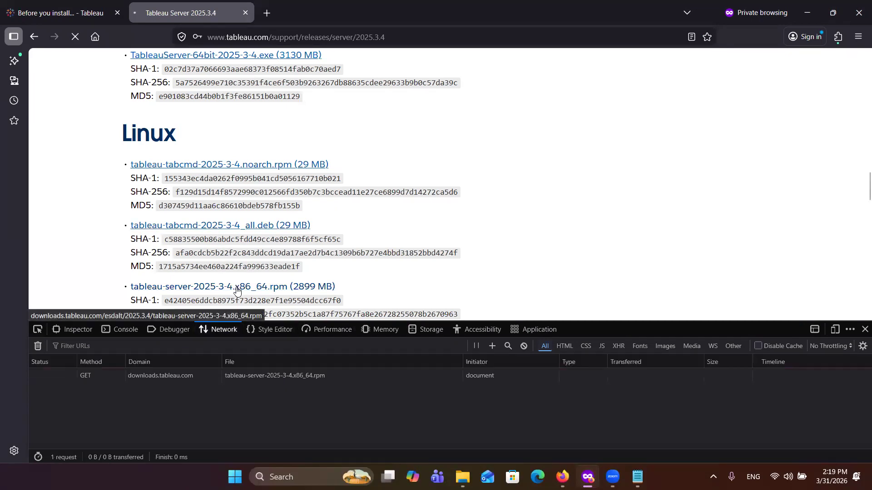
right_click(100, 372)
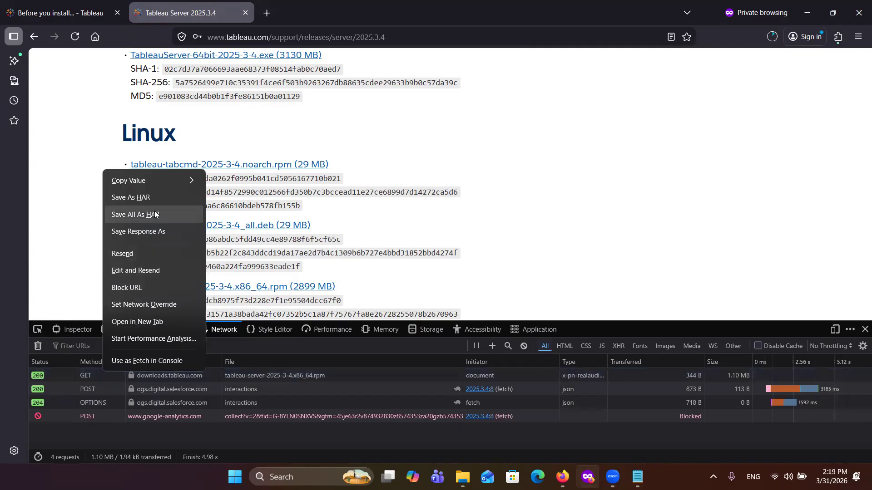
mouse_move(155, 180)
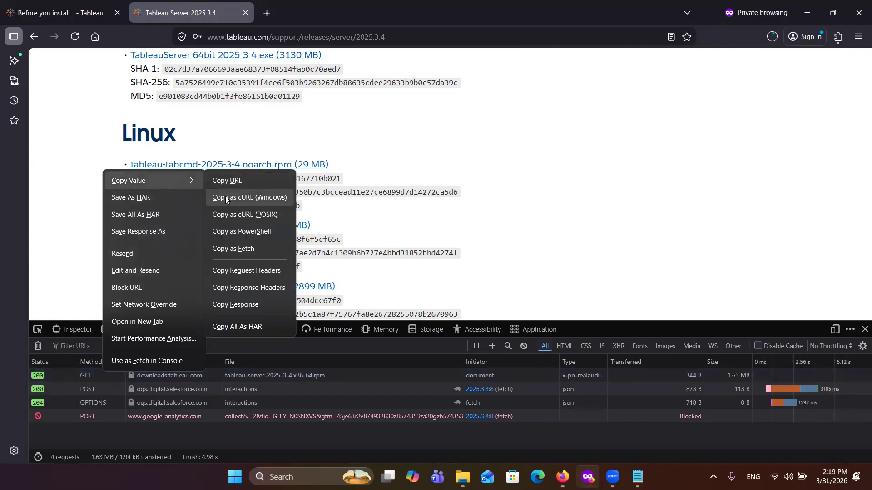
left_click(235, 216)
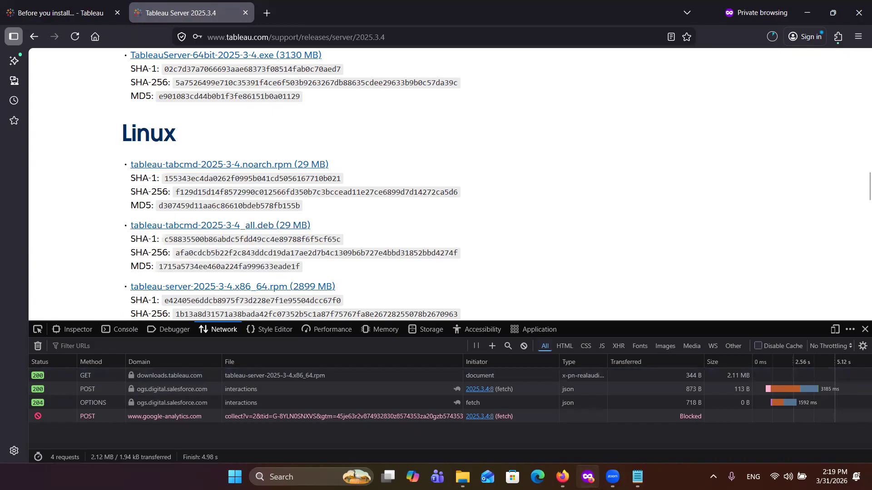
Step: Switch to Notepad and paste the copied cURL command a few blank lines below the Tableau prerequisites list
left_click(638, 476)
left_click(138, 151)
key("Return")
key("Return")
key("Return")
key("Return")
key("Return")
key("Return")
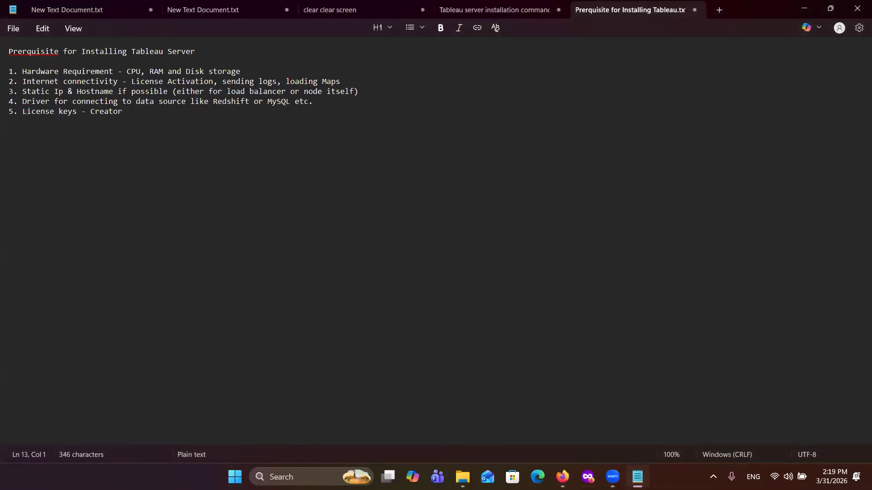
key("ctrl+v")
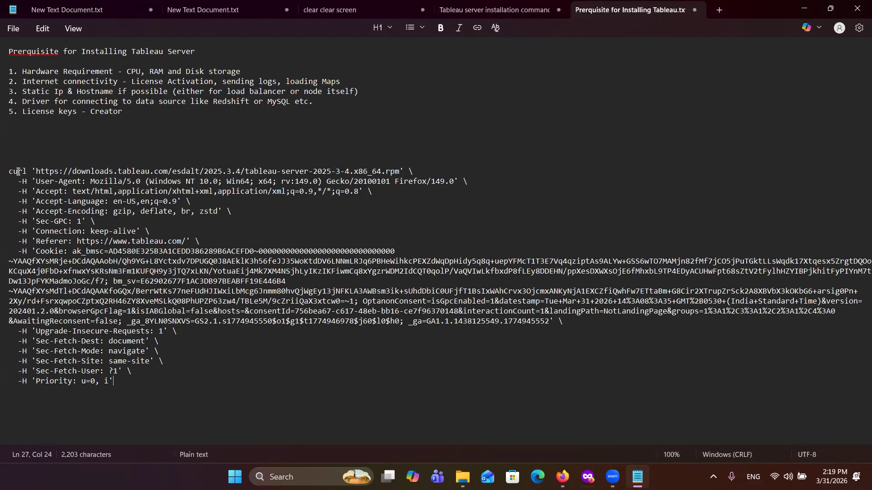
Step: Delete all header lines except the Cookie header from the pasted curl command
left_click_drag(19, 183, 203, 240)
key("BackSpace")
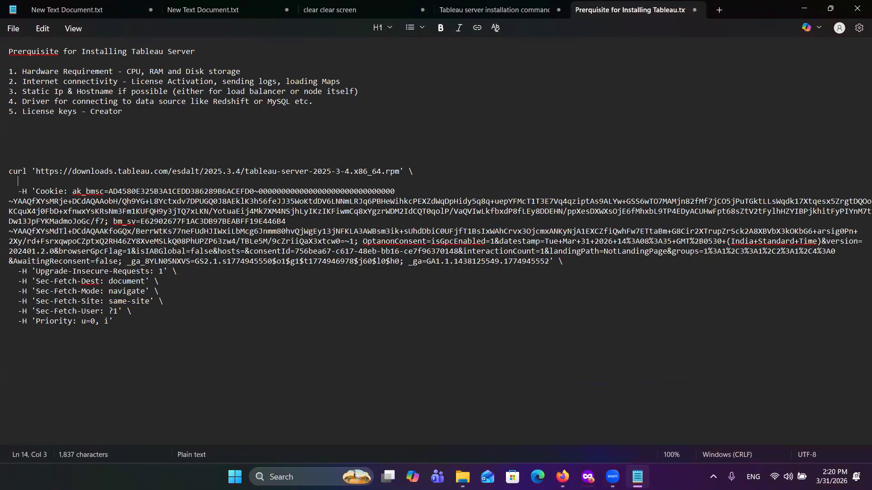
key("BackSpace")
key("BackSpace")
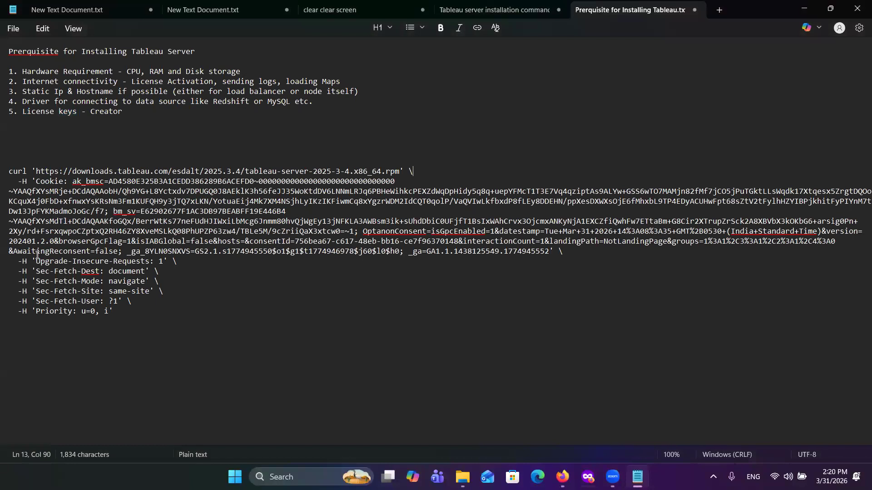
left_click_drag(19, 261, 158, 324)
key("Delete")
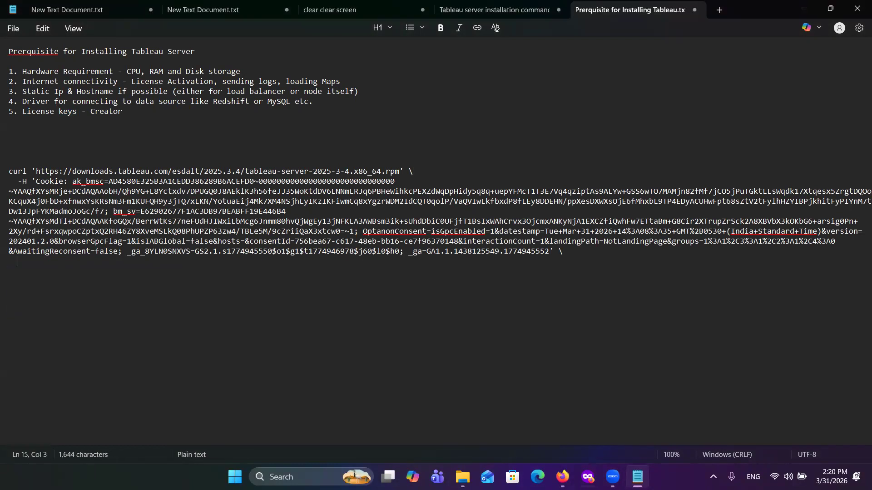
Step: End the curl command with the output option -o tableau_server.rpm and copy the complete command
type("o tableau")
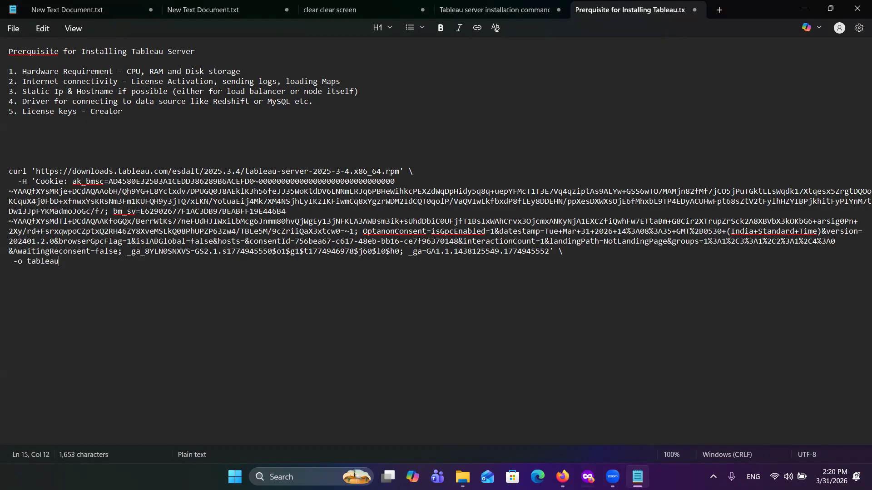
type("_server.rpm")
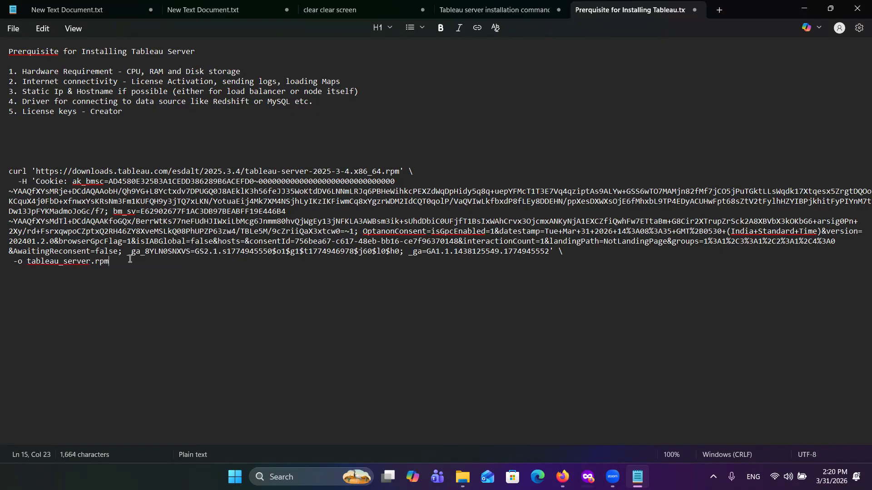
left_click_drag(131, 262, 12, 175)
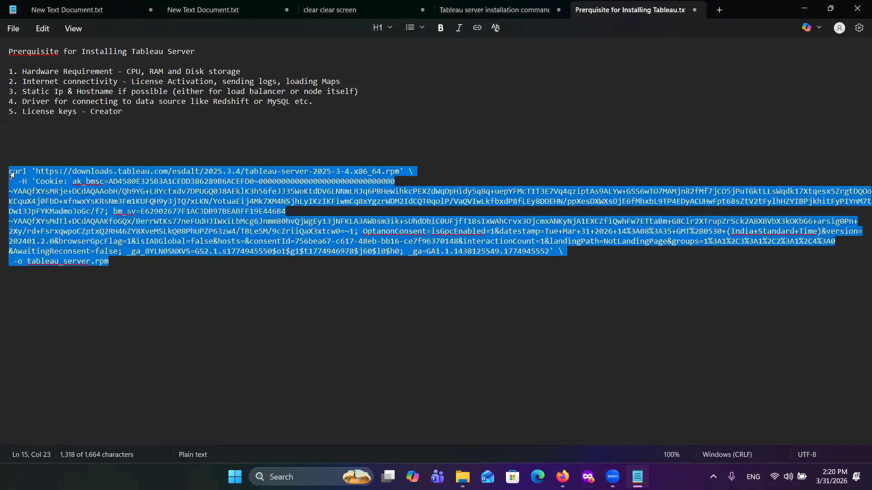
Step: Switch to the SSH-in-browser window of tableau-server-trial and become root with sudo su
mouse_move(588, 477)
left_click(618, 383)
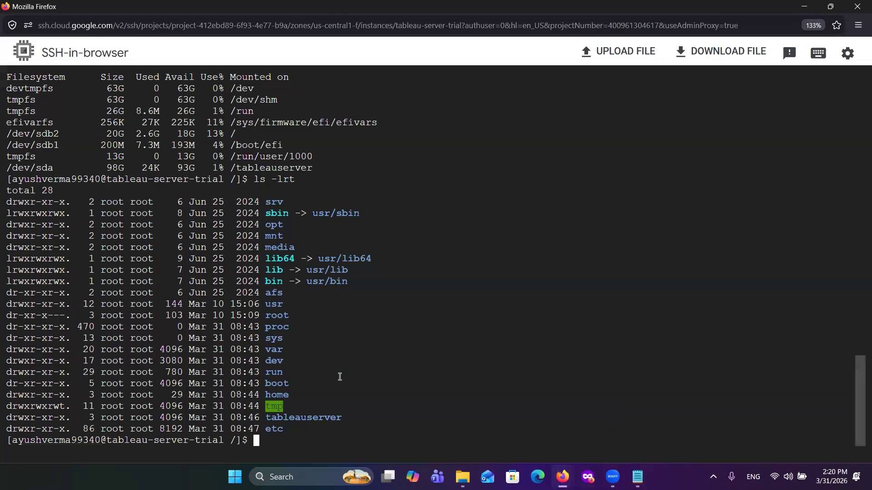
type("sudo su")
key("Return")
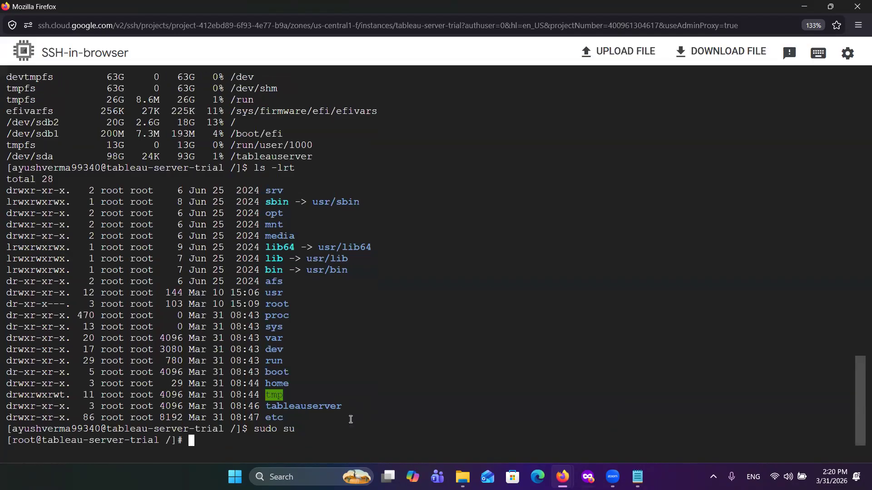
Step: Run the copied curl command in the root directory to download the package as tableau_server.rpm
key("ctrl+v")
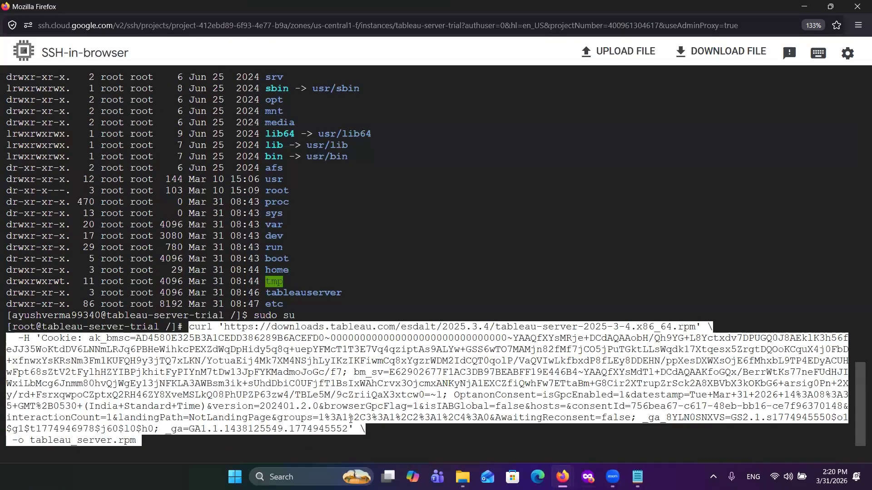
key("Right")
key("Return")
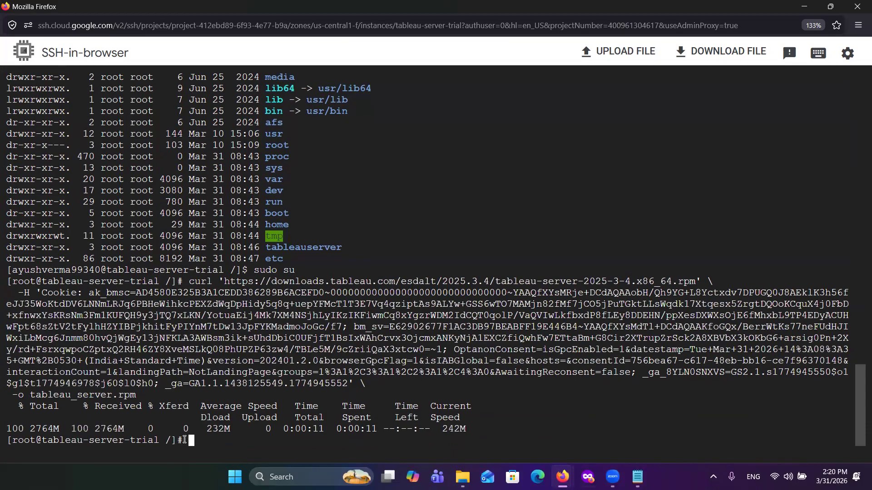
Step: List the root directory with ls -lrt to check for the downloaded tableau_server.rpm
type("ls -lr")
type("t")
key("Return")
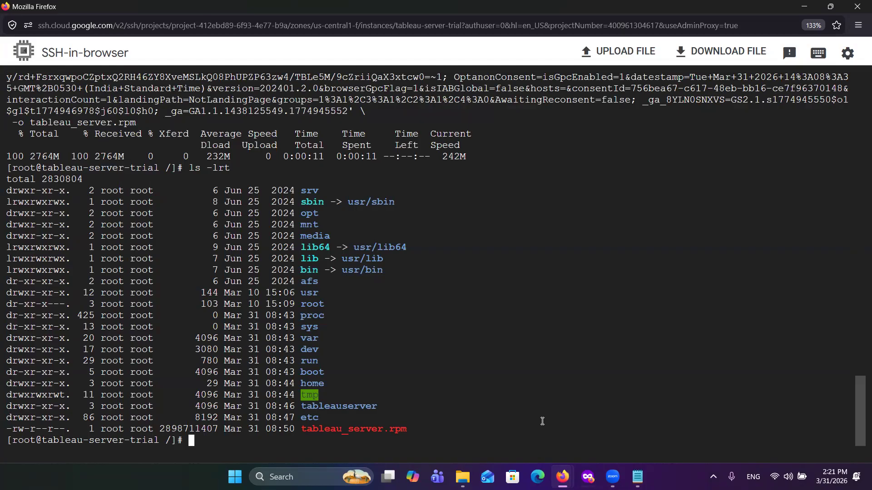
Step: Start updating the system packages with sudo yum update
type("sudo yum update")
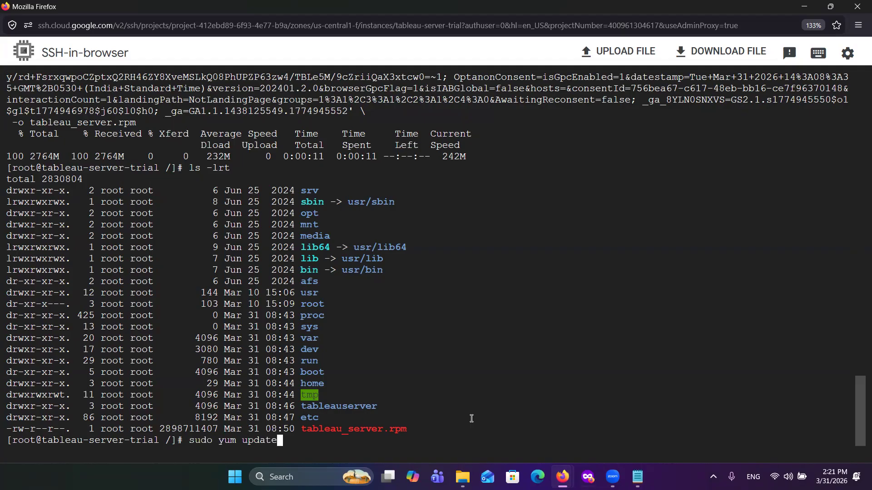
key("Return")
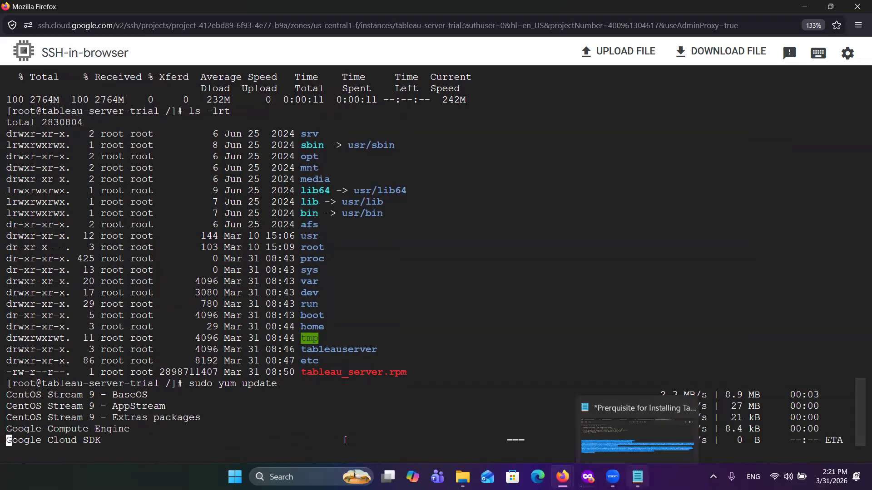
Step: Switch to the Tableau server installation commands notes in Notepad and highlight the line rpm -qR tableau-server-20253.26.0316.1545
left_click(635, 475)
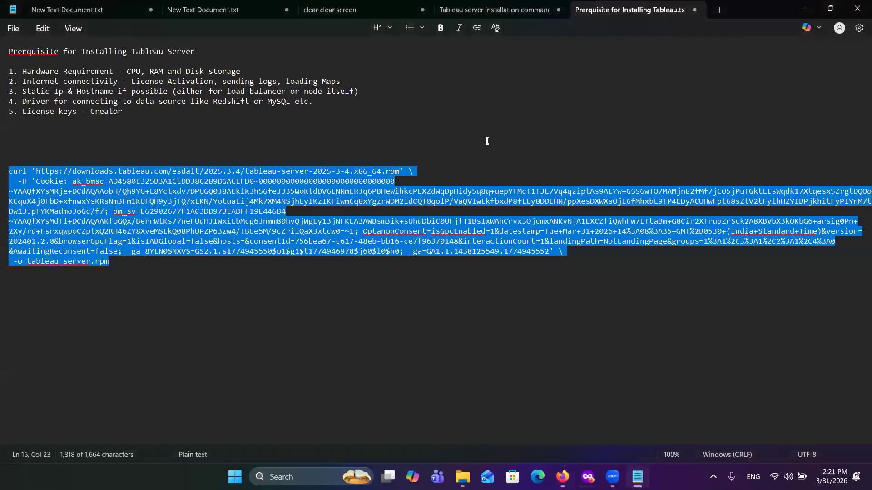
left_click(725, 51)
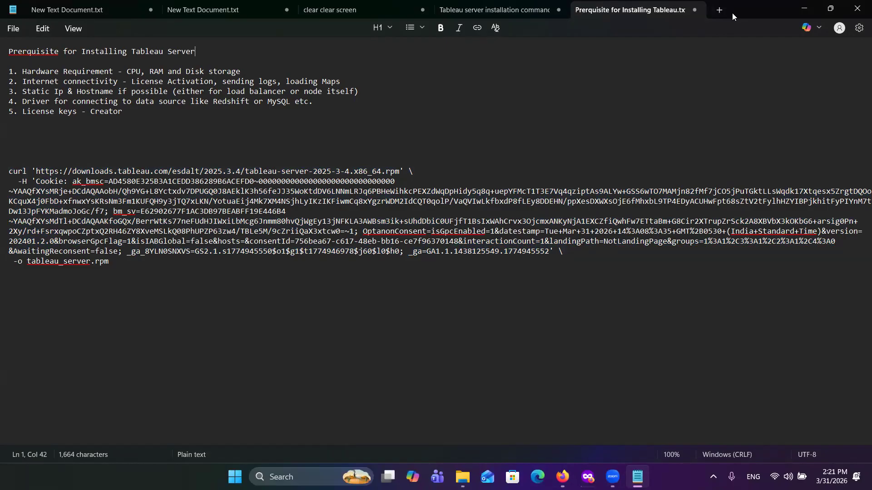
left_click(434, 83)
left_click(537, 17)
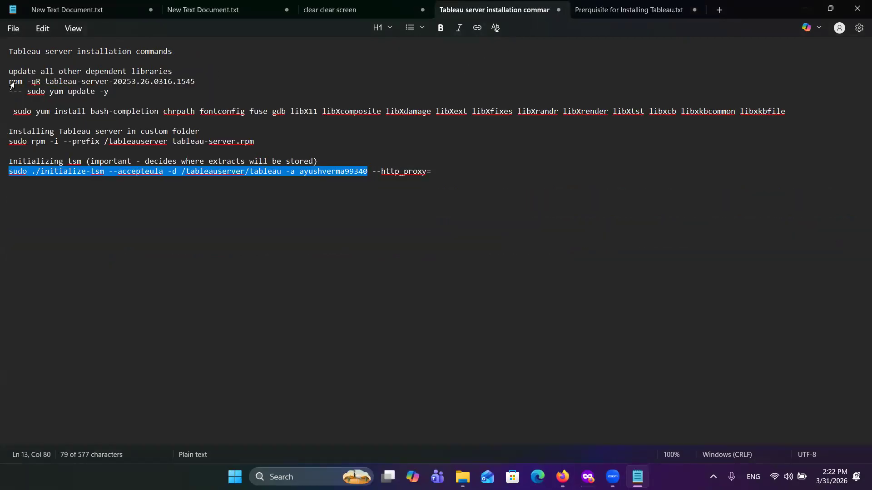
left_click_drag(10, 83, 197, 84)
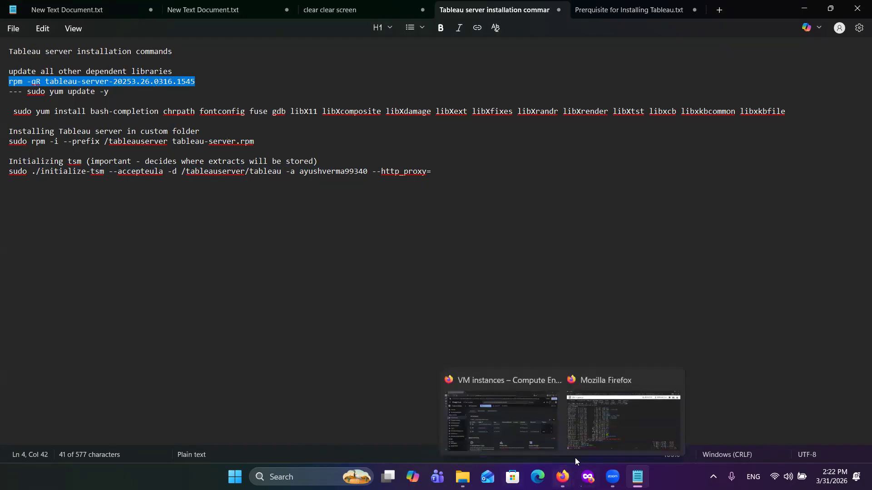
Step: Find and highlight the build number on the Tableau Server 2025.3.4 release page, and compare it with the rpm -qR line in the notes
mouse_move(563, 476)
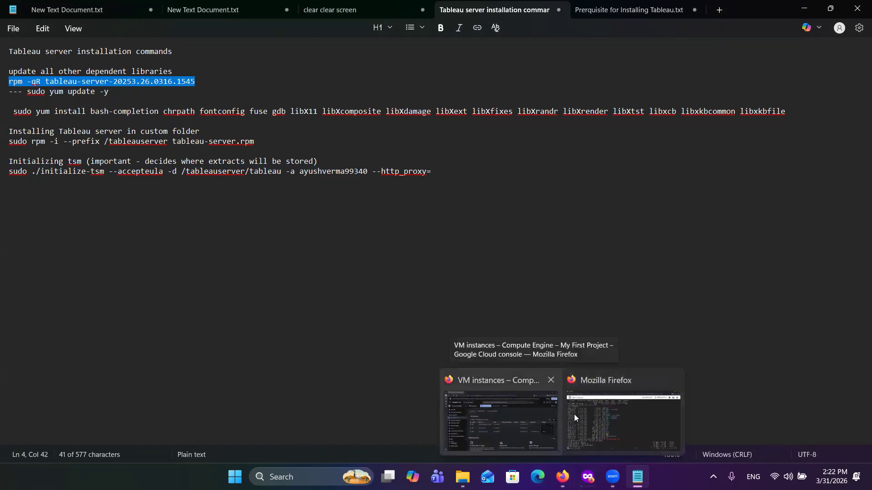
left_click(509, 435)
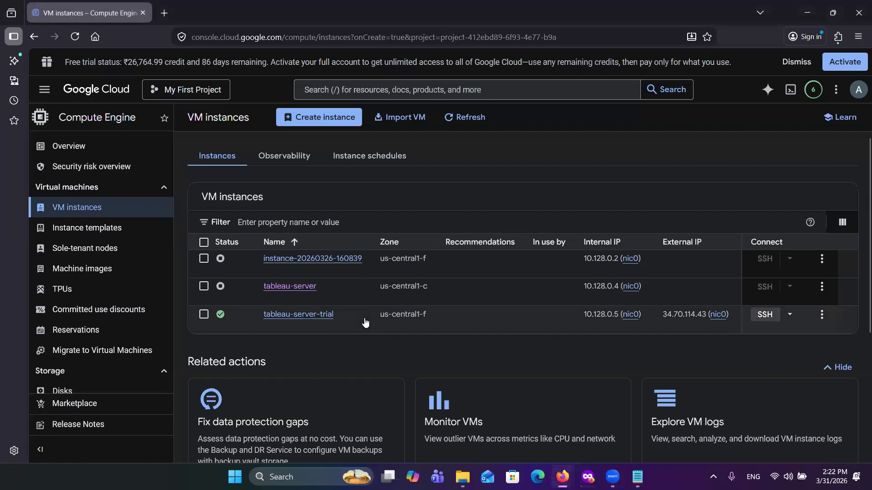
mouse_move(587, 477)
left_click(590, 422)
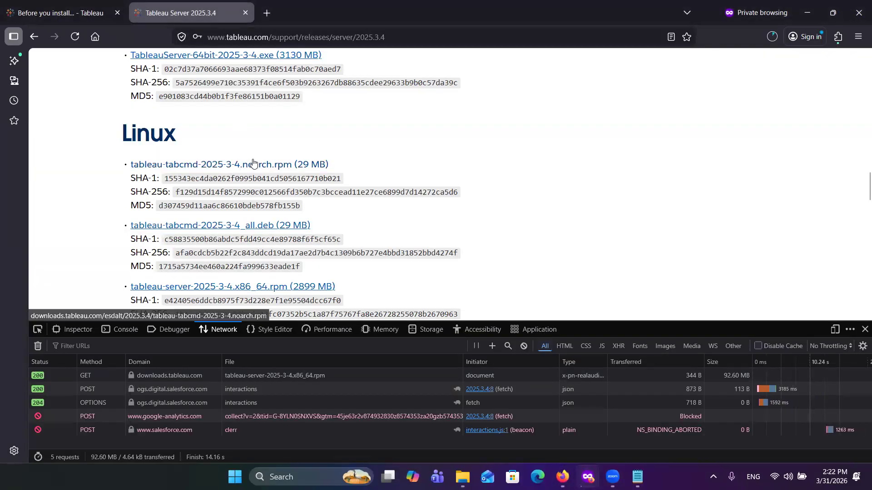
scroll(253, 162, "up", 6)
scroll(253, 163, "up", 15)
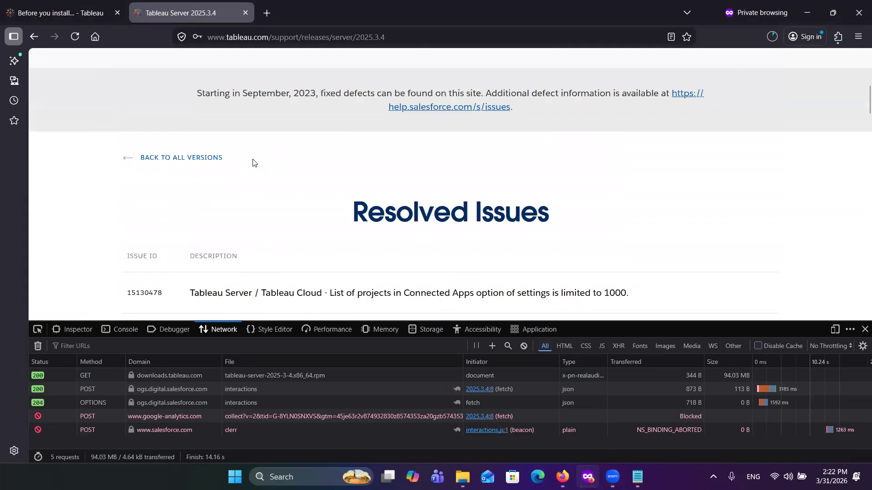
scroll(253, 162, "down", 20)
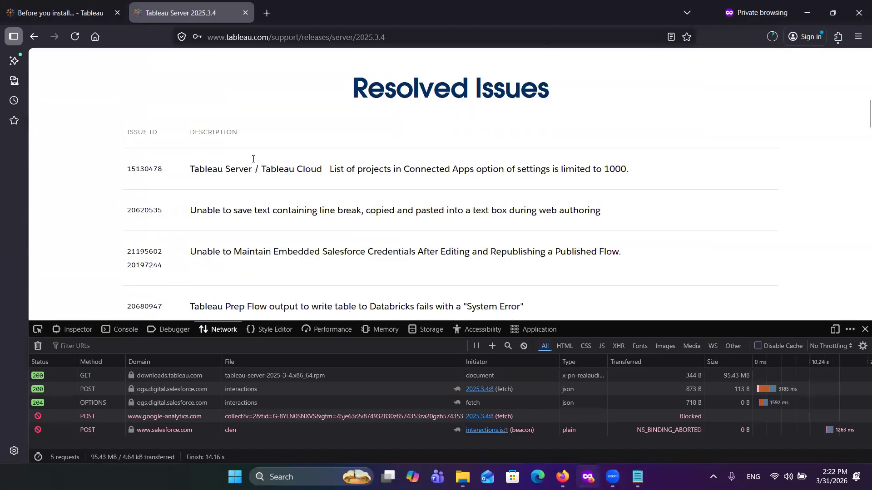
scroll(253, 163, "down", 10)
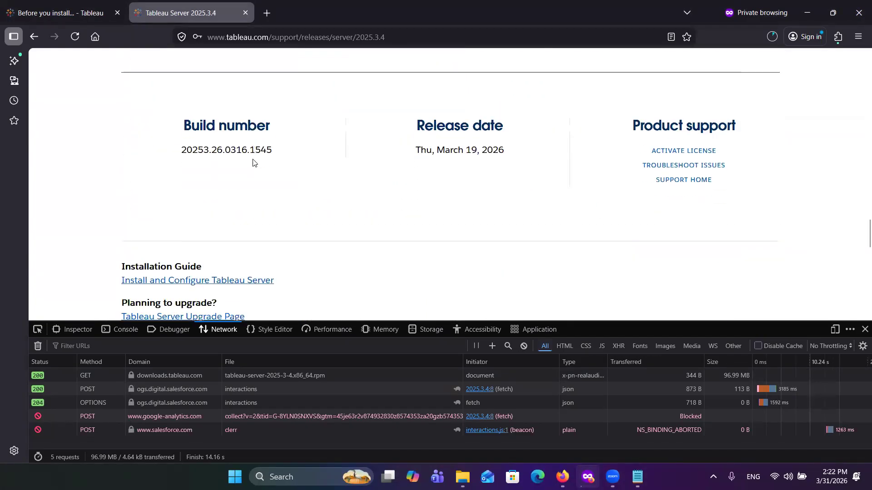
left_click_drag(273, 109, 176, 112)
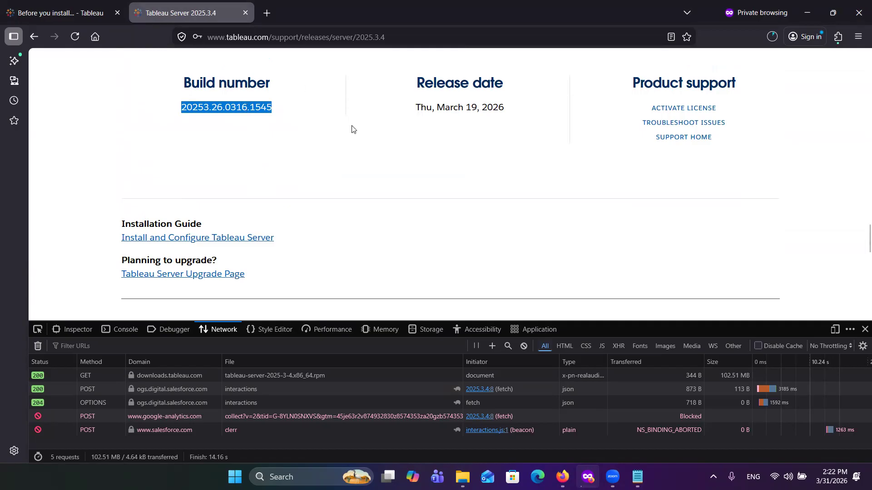
mouse_move(587, 477)
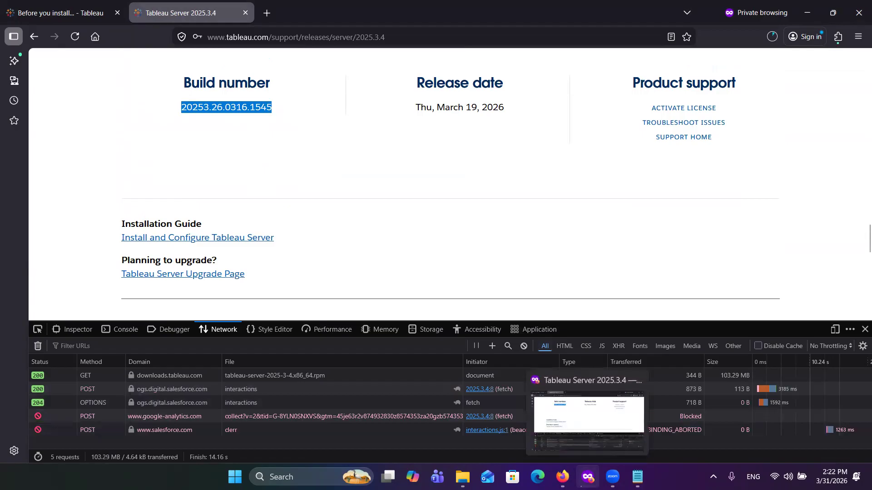
left_click(637, 476)
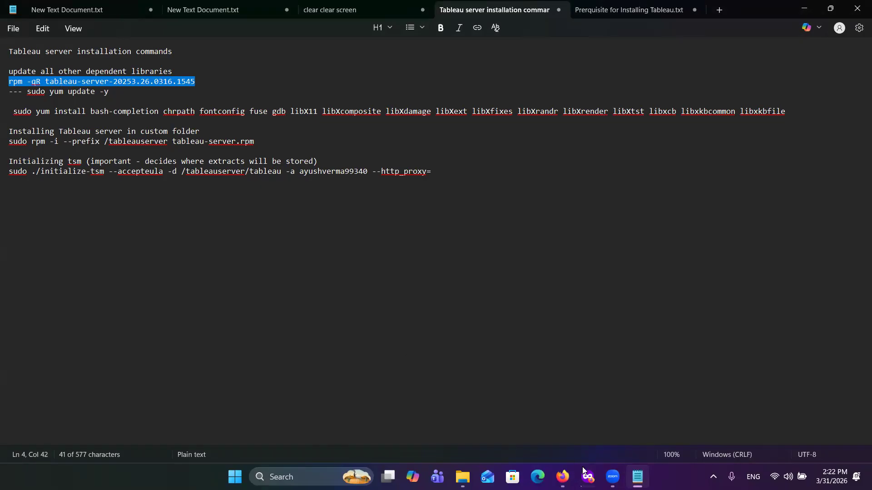
Step: Return to the SSH-in-browser window and confirm the yum update transaction with y
mouse_move(563, 476)
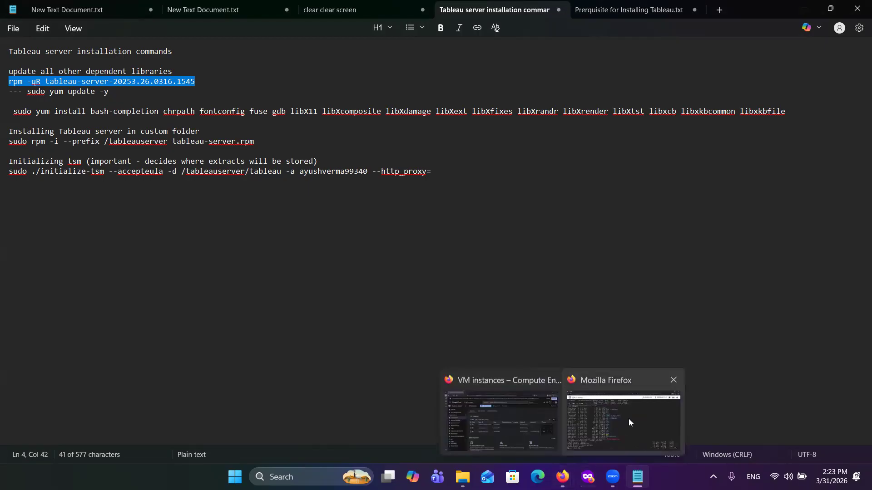
left_click(628, 419)
type("y")
key("Return")
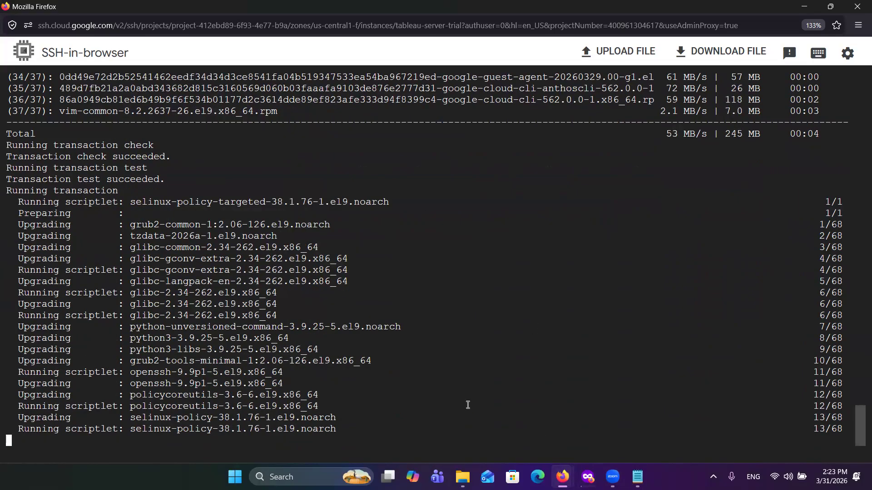
Step: Switch to the installation notes in Notepad and highlight the yum update command, the rpm -qR line and the package list from bash-completion to libxkbfile
mouse_move(567, 477)
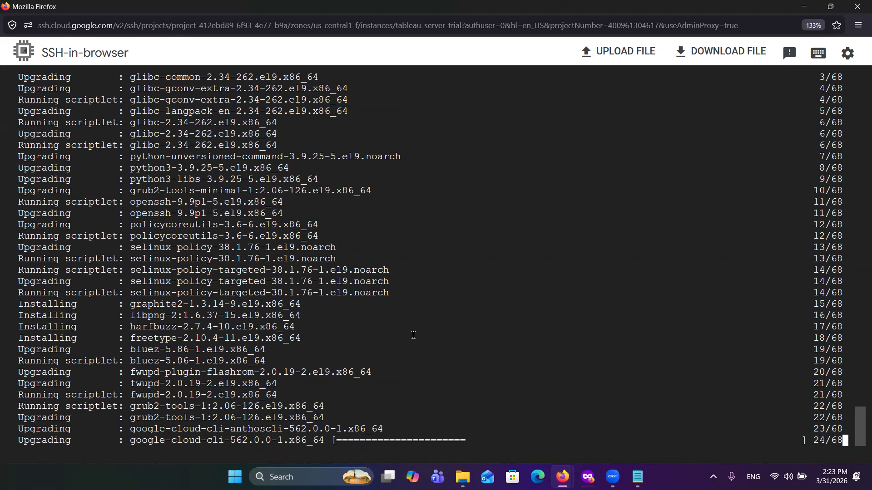
left_click(638, 476)
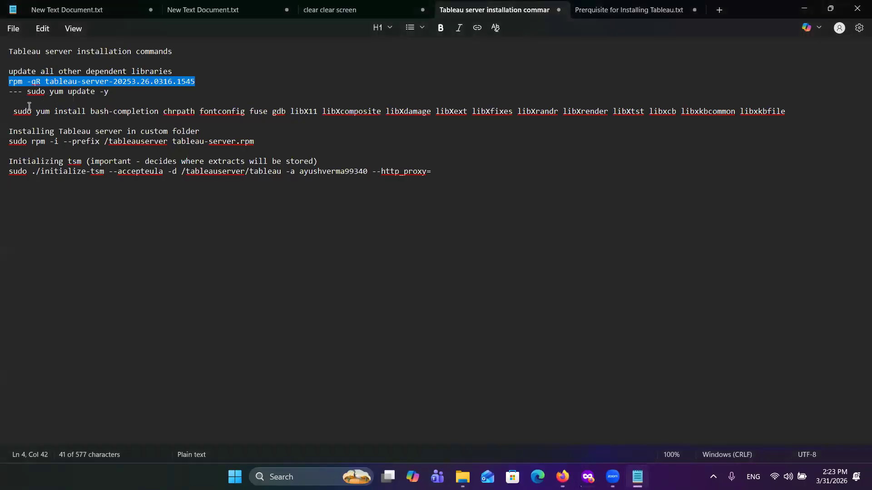
left_click_drag(29, 93, 109, 94)
left_click_drag(194, 82, 9, 84)
left_click_drag(164, 111, 190, 114)
left_click(91, 111)
left_click_drag(92, 111, 794, 119)
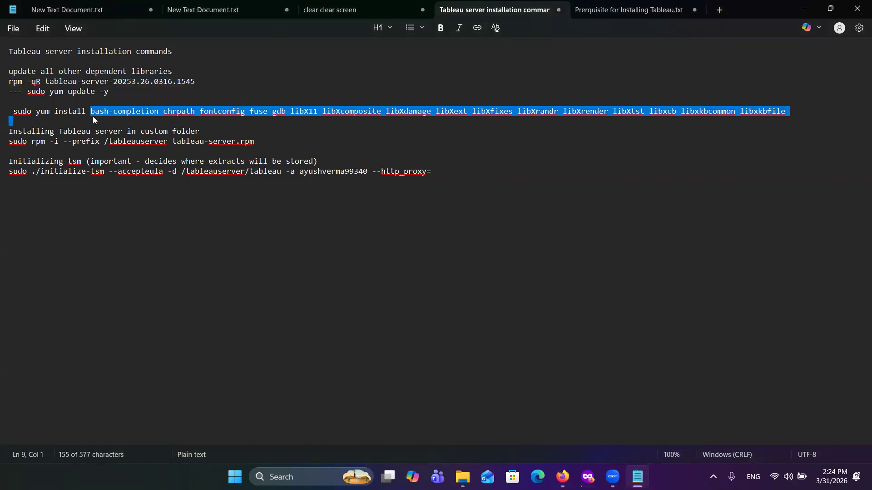
Step: Highlight the custom-folder install command sudo rpm -i --prefix /tableauserver tableau-server.rpm in the notes, then its /tableauserver path
left_click_drag(10, 144, 259, 145)
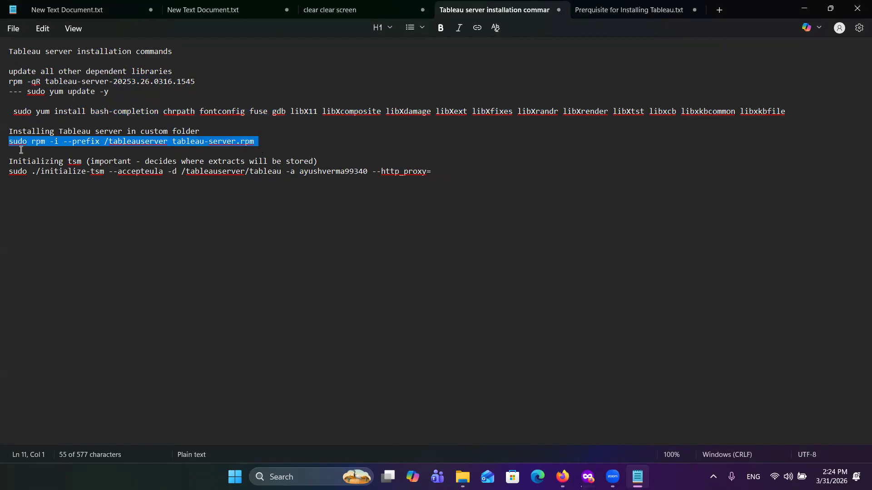
left_click(131, 145)
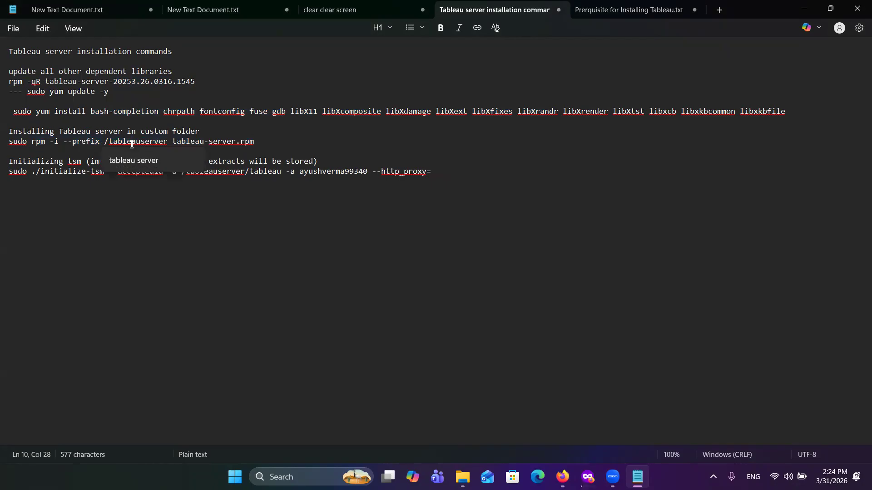
left_click(171, 142)
left_click_drag(171, 142, 104, 140)
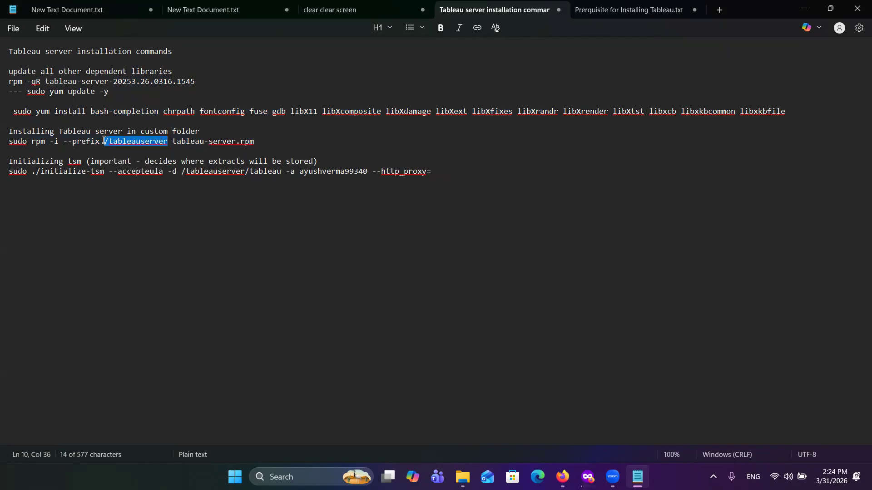
triple_click(11, 142)
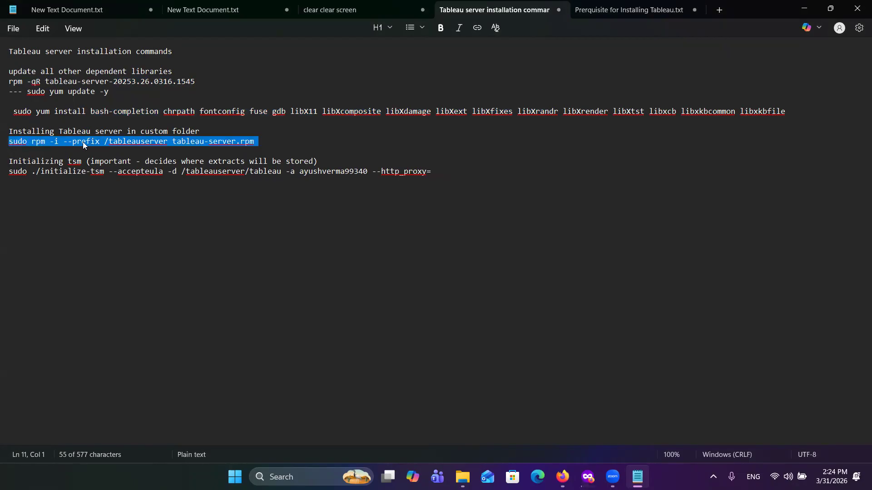
left_click(114, 141)
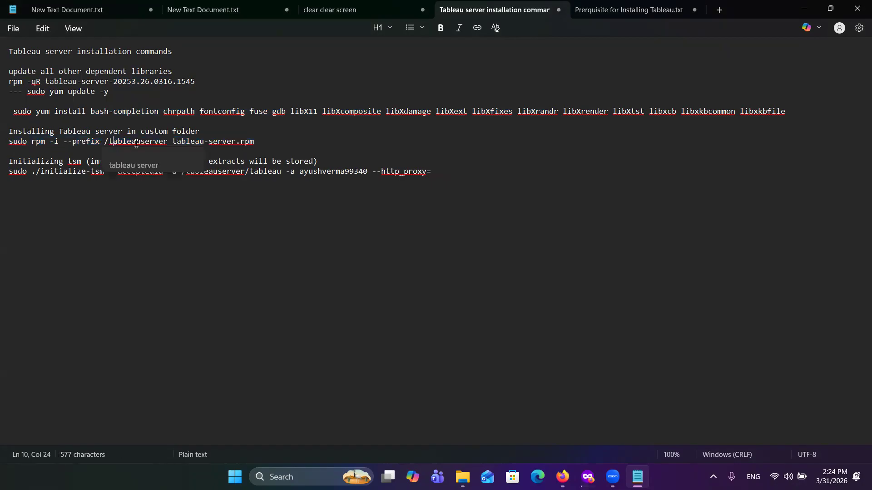
left_click_drag(170, 143, 107, 144)
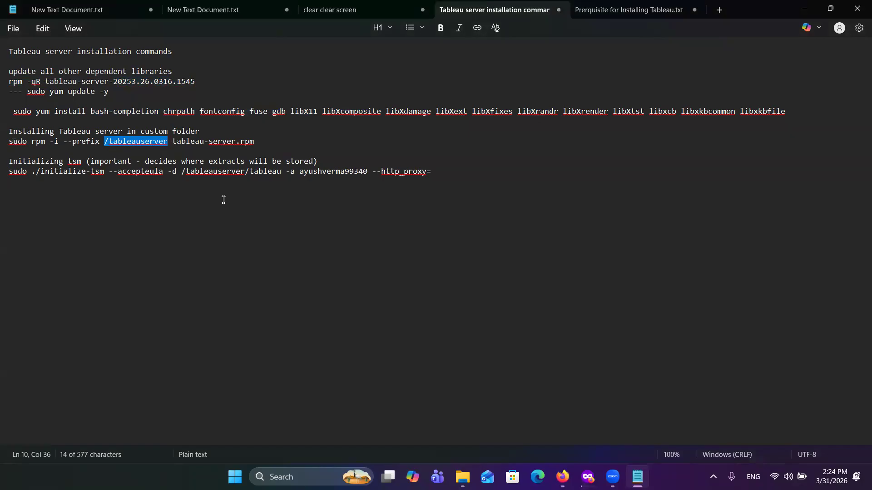
left_click(166, 142)
left_click_drag(169, 142, 103, 143)
left_click(169, 144)
left_click_drag(169, 143, 108, 142)
Step: Return to the SSH-in-browser window and list the root directory's contents with ls -lrt
mouse_move(563, 477)
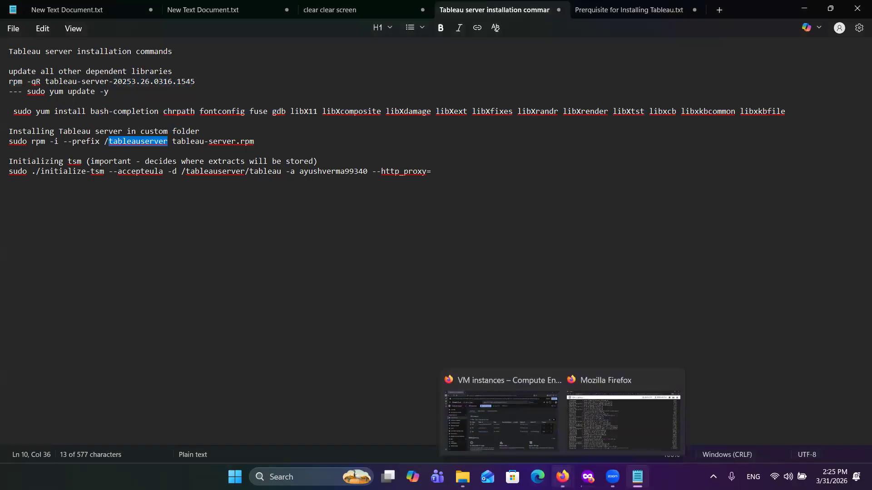
left_click(590, 447)
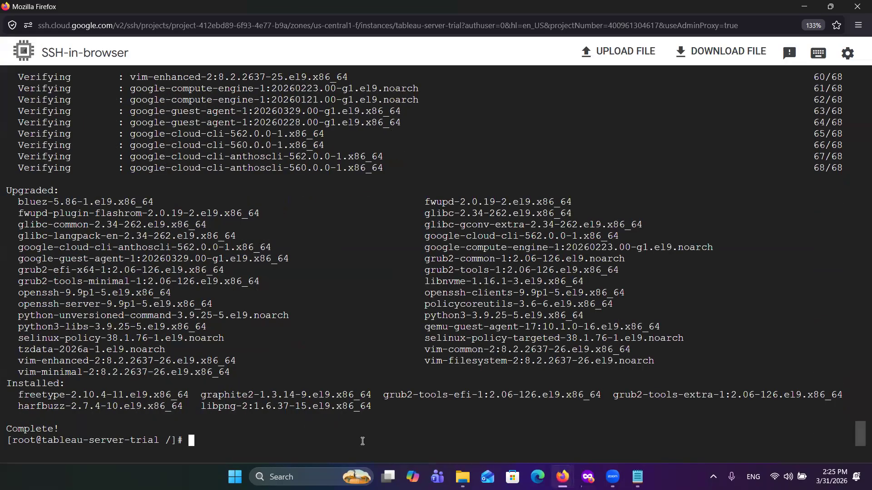
type("ls -lrt")
key("Return")
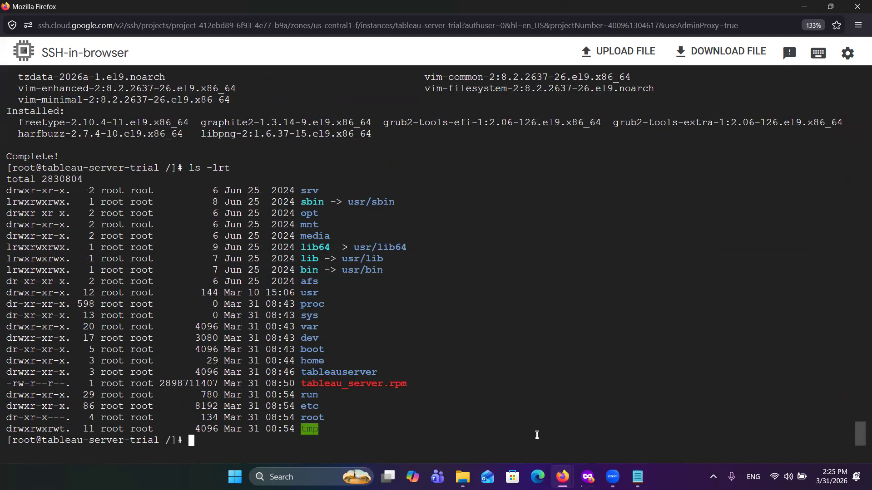
Step: Copy sudo rpm -i --prefix /tableauserver tableau-server.rpm from the Notepad notes and try to run it in the SSH-in-browser window
left_click(638, 476)
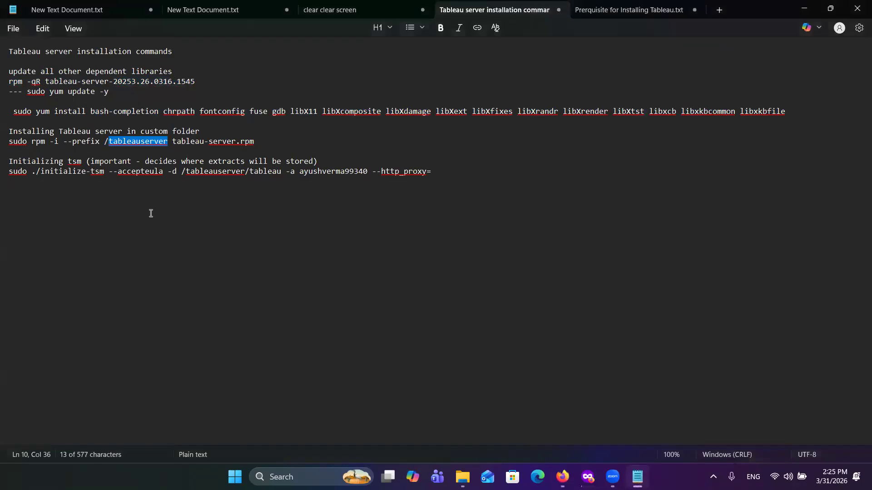
left_click(10, 142)
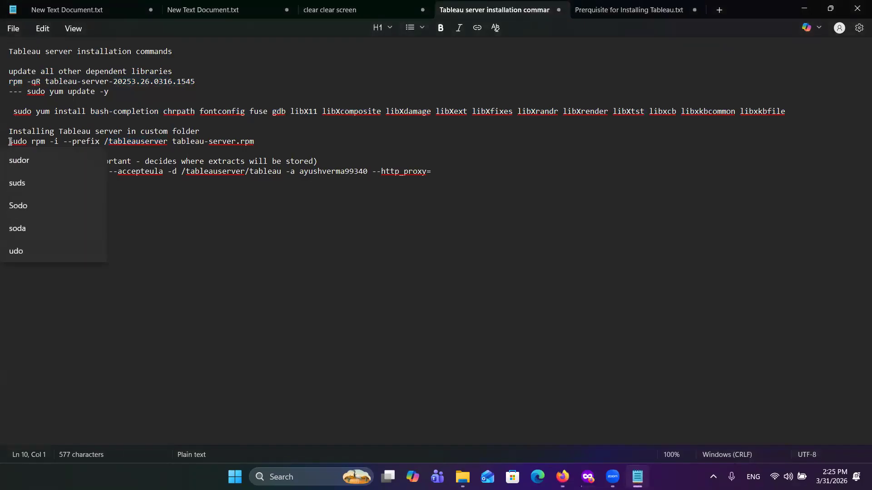
left_click_drag(10, 142, 258, 144)
key("ctrl+c")
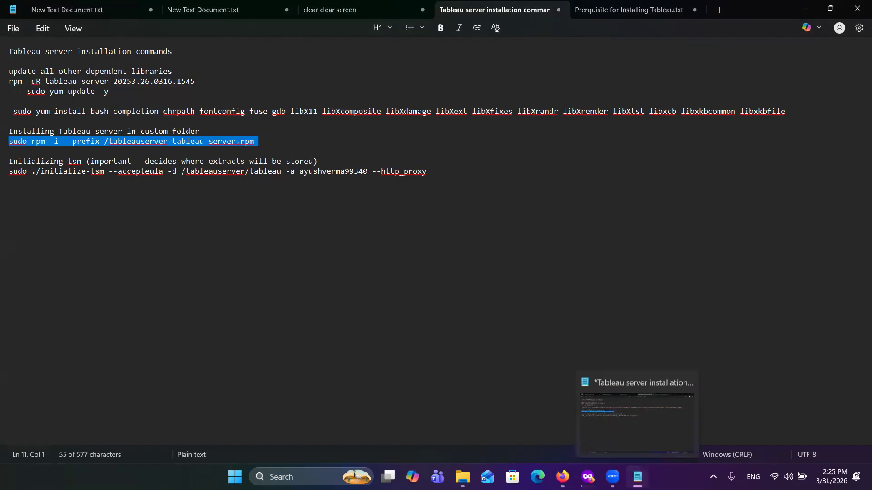
left_click(637, 474)
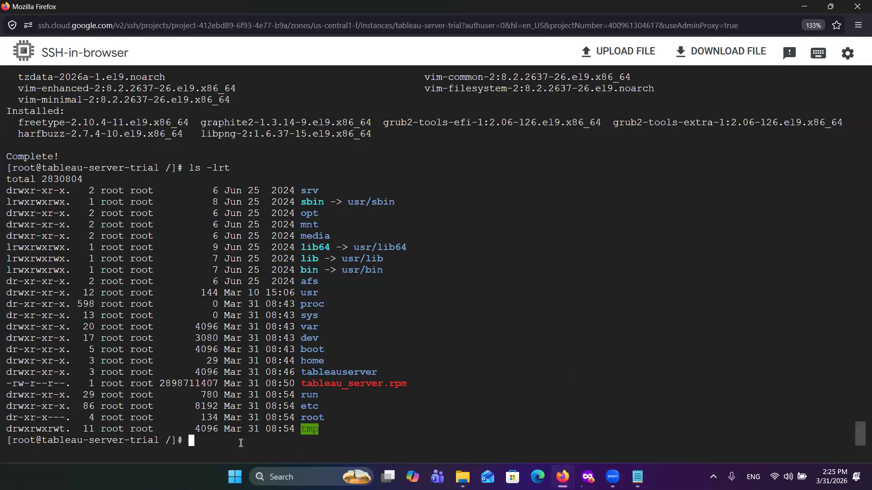
key("ctrl+v")
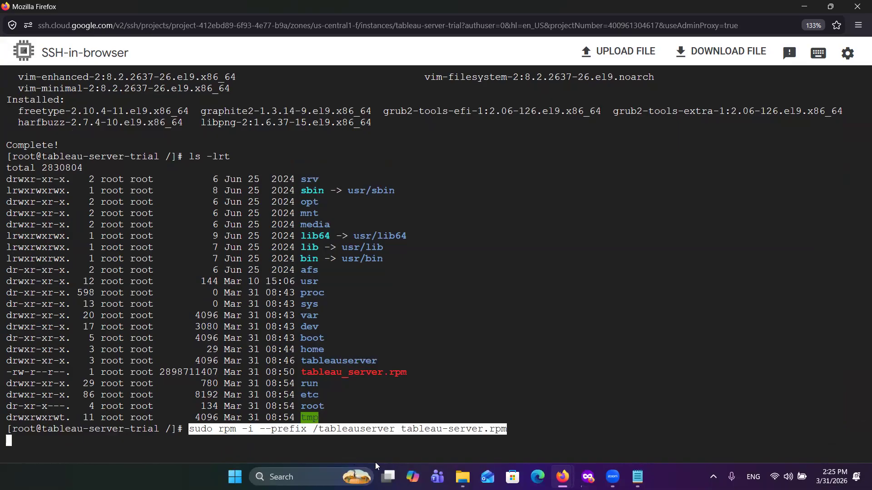
key("Right")
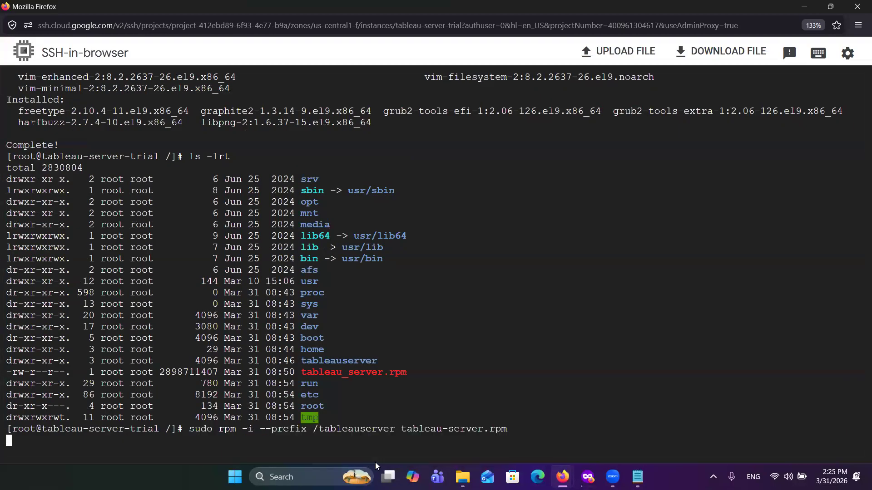
key("BackSpace")
key("Return")
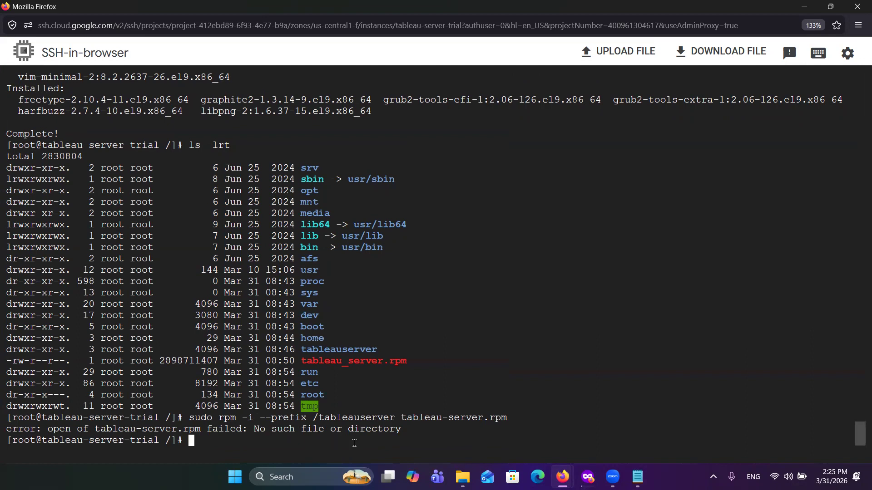
Step: Recall the rpm install command, correct the package file name to tableau_server.rpm and run it
key("Up")
key("Left")
key("Left")
key("Left")
key("Left")
key("Left")
key("Left")
key("Left")
key("Left")
key("Left")
key("Left")
key("BackSpace")
type("_")
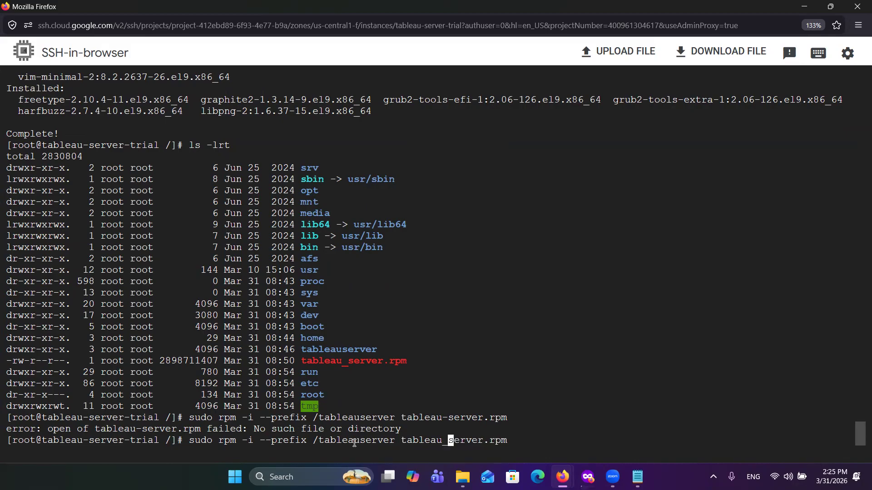
key("Return")
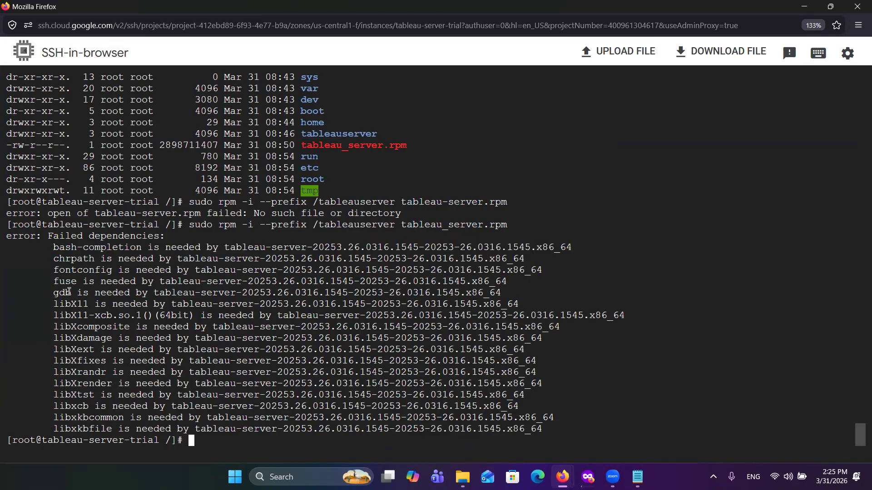
Step: Copy the sudo yum install line for bash-completion through libxkbfile from the Notepad notes and paste it at the SSH prompt
mouse_move(636, 476)
left_click(612, 402)
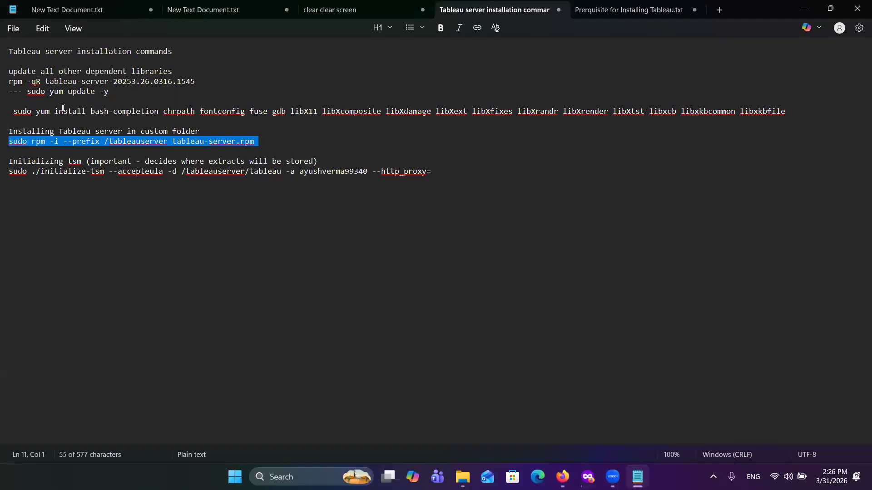
left_click_drag(11, 109, 807, 110)
key("ctrl+c")
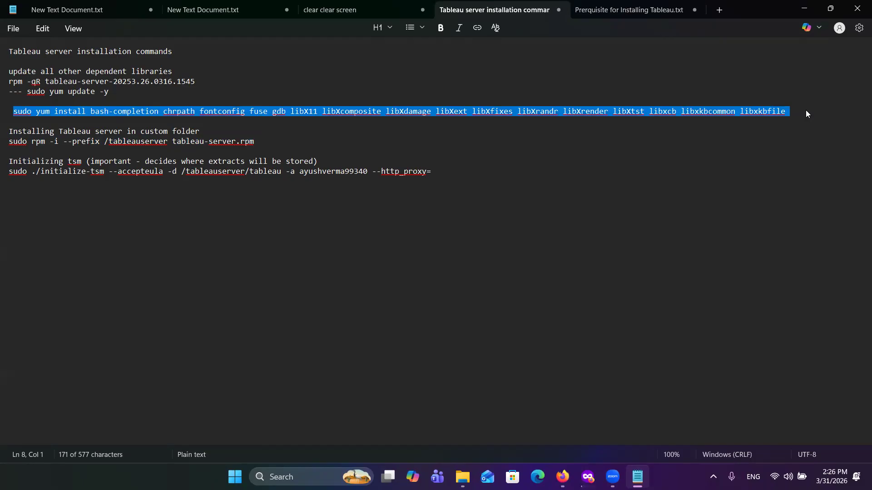
left_click(636, 476)
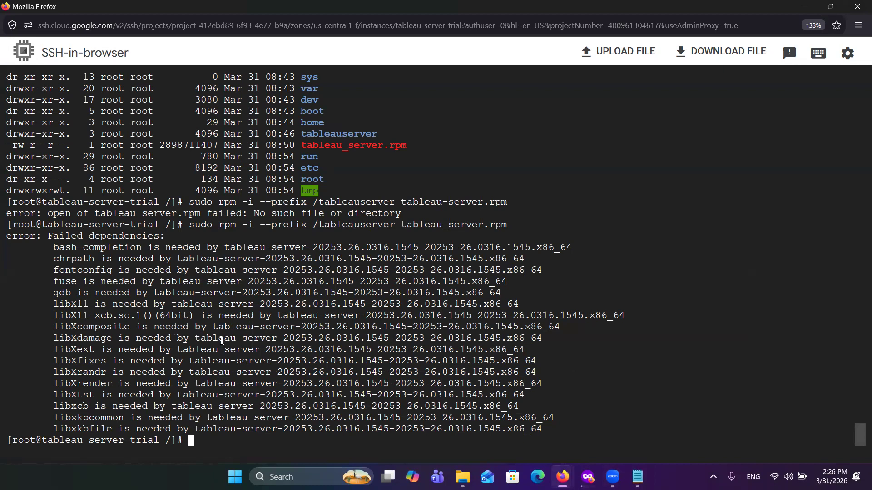
key("ctrl+v")
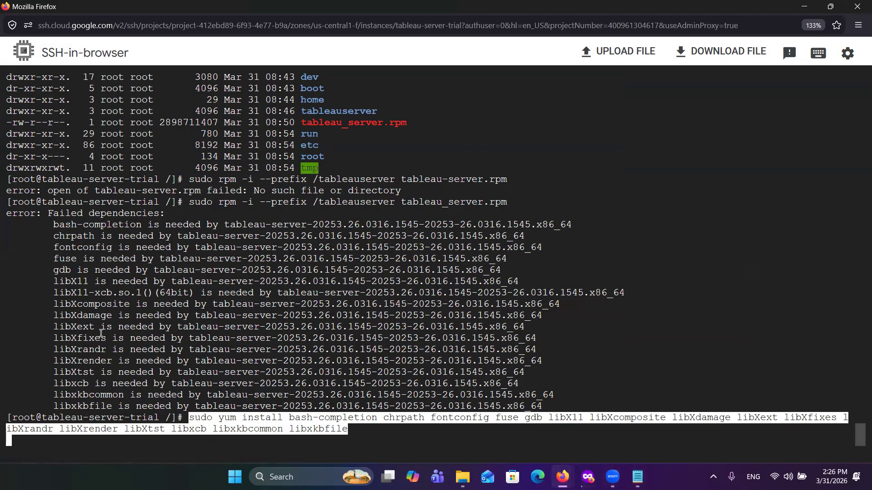
left_click_drag(53, 293, 111, 294)
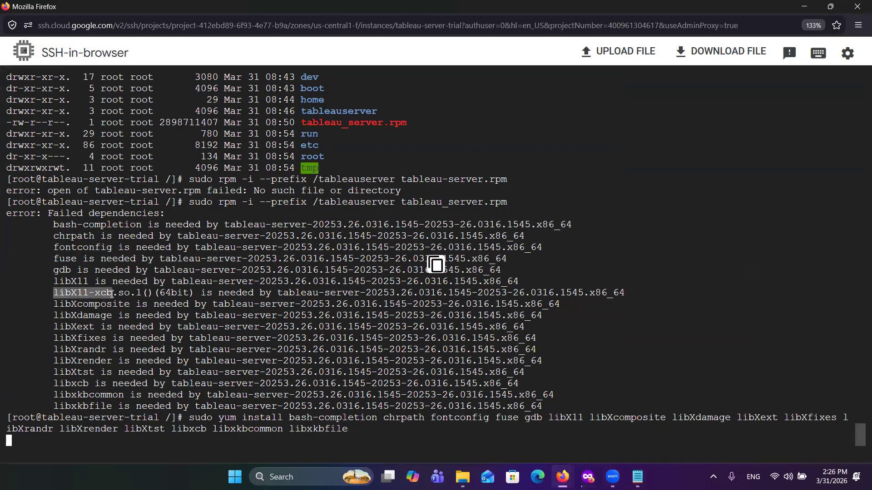
left_click(112, 294)
key("ctrl+c")
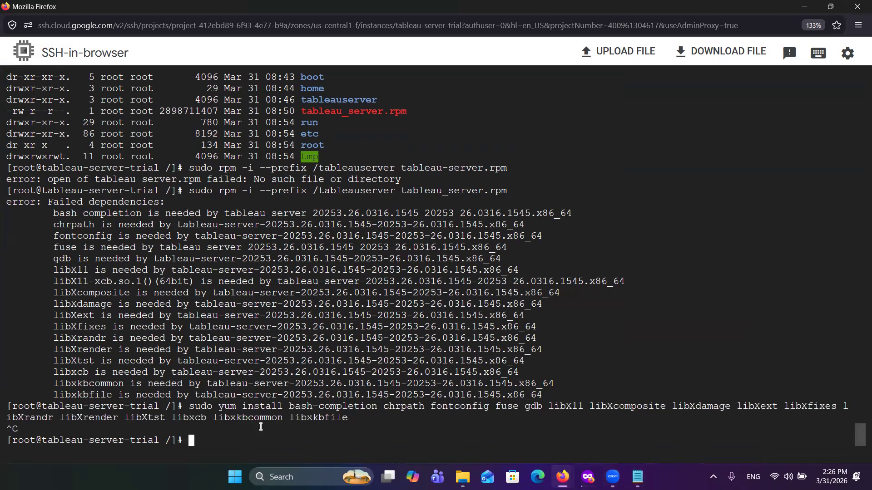
key("Up")
key("Up")
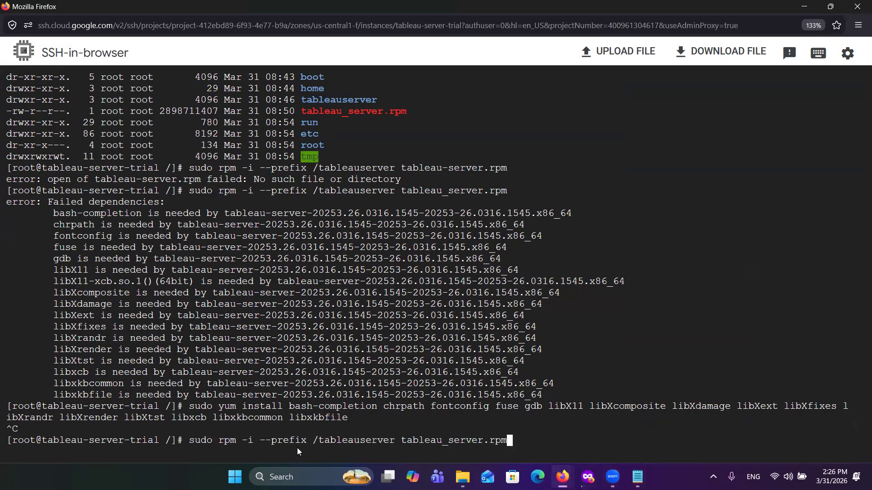
key("ctrl+u")
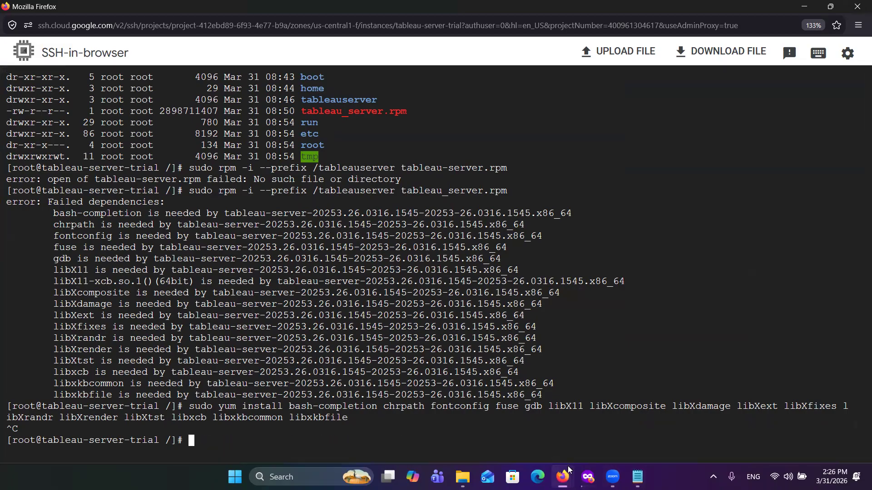
Step: Copy the highlighted sudo yum install line from Notepad again and insert it at the SSH prompt without the trailing line break
left_click(637, 477)
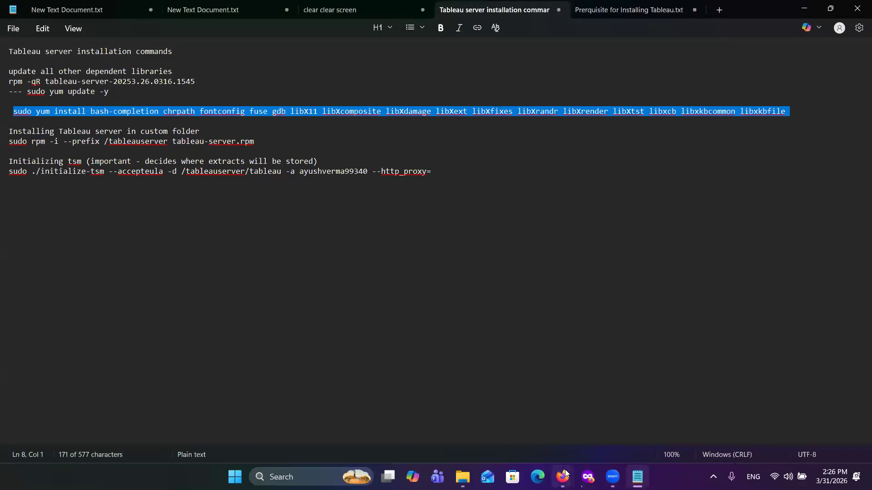
mouse_move(565, 474)
left_click(627, 415)
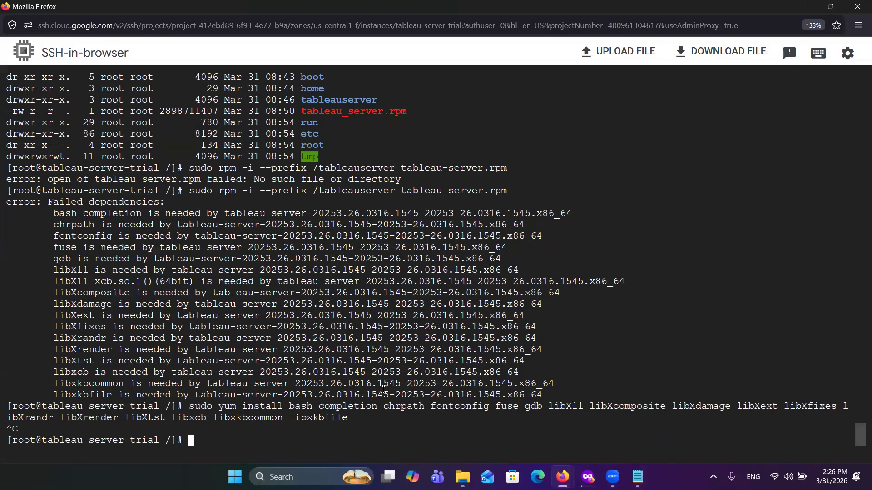
key("ctrl+v")
key("Return")
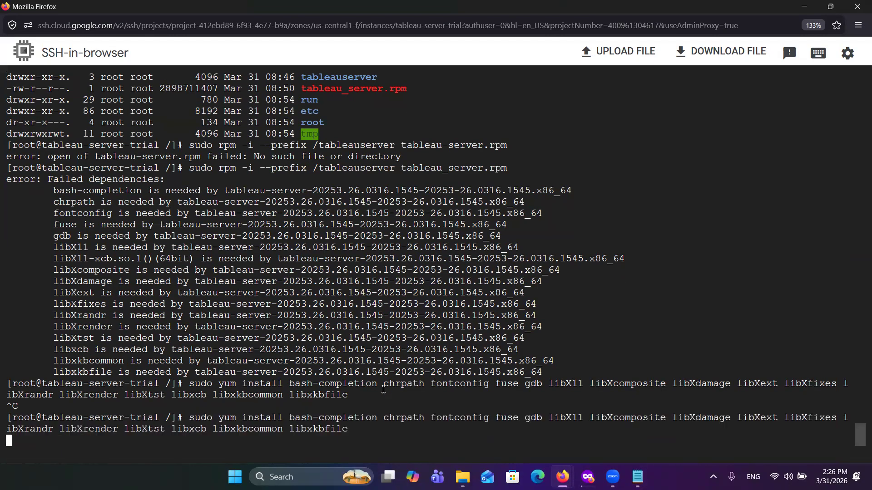
key("BackSpace")
left_click_drag(53, 258, 114, 259)
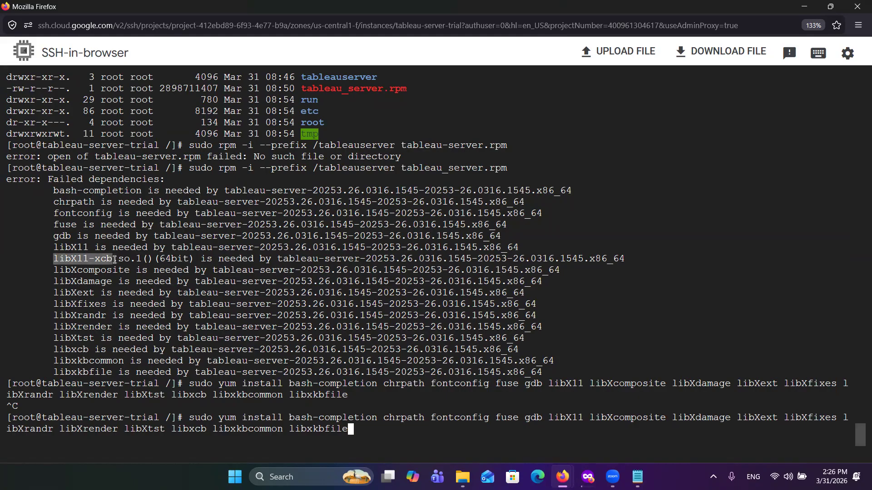
left_click(364, 429)
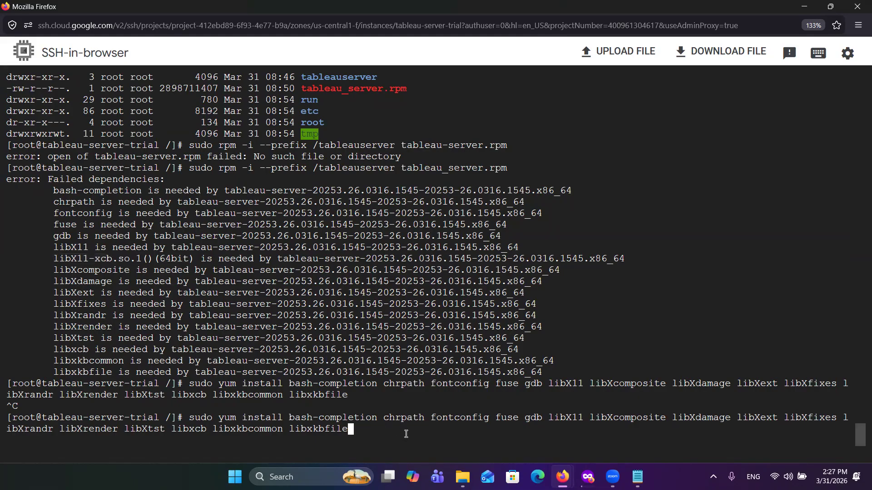
key("ctrl+v")
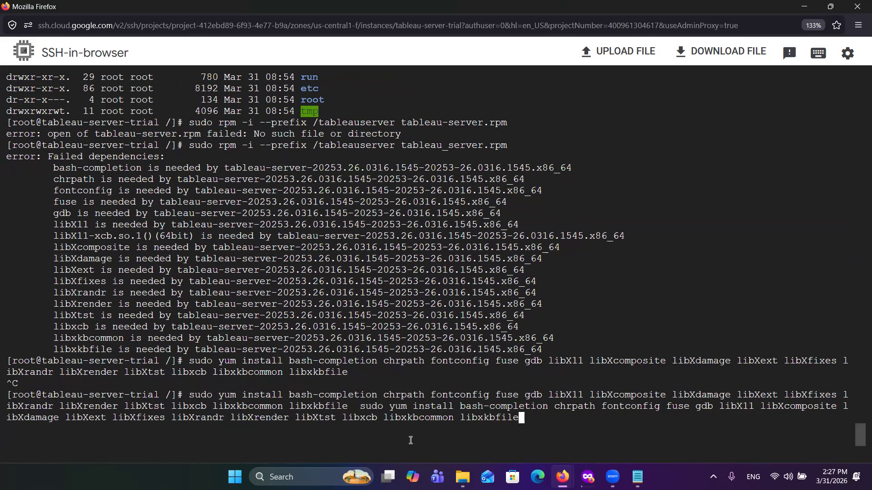
key("BackSpace")
key("BackSpace")
key("BackSpace")
key("BackSpace")
key("BackSpace")
key("BackSpace")
key("BackSpace")
key("BackSpace")
key("BackSpace")
key("BackSpace")
key("BackSpace")
key("BackSpace")
key("BackSpace")
key("BackSpace")
key("BackSpace")
key("BackSpace")
key("BackSpace")
key("BackSpace")
key("BackSpace")
key("BackSpace")
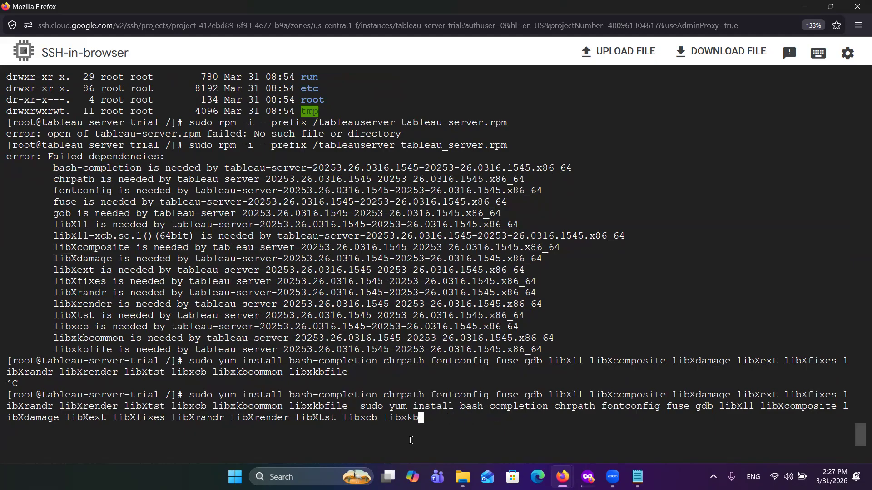
key("BackSpace")
key("BackSpace")
key("BackSpace")
key("BackSpace")
key("BackSpace")
key("BackSpace")
key("BackSpace")
key("BackSpace")
key("BackSpace")
key("BackSpace")
key("BackSpace")
key("BackSpace")
key("BackSpace")
key("BackSpace")
key("BackSpace")
key("BackSpace")
key("BackSpace")
key("BackSpace")
key("BackSpace")
key("BackSpace")
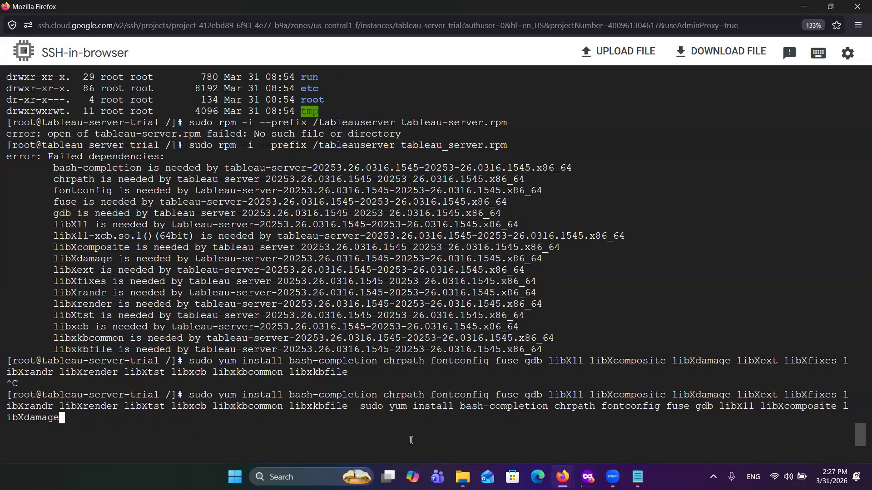
key("BackSpace")
key("BackSpace")
key("BackSpace")
key("BackSpace")
key("BackSpace")
key("BackSpace")
key("BackSpace")
key("BackSpace")
key("BackSpace")
key("BackSpace")
key("BackSpace")
key("BackSpace")
key("BackSpace")
key("BackSpace")
key("BackSpace")
key("BackSpace")
key("BackSpace")
key("BackSpace")
key("BackSpace")
key("BackSpace")
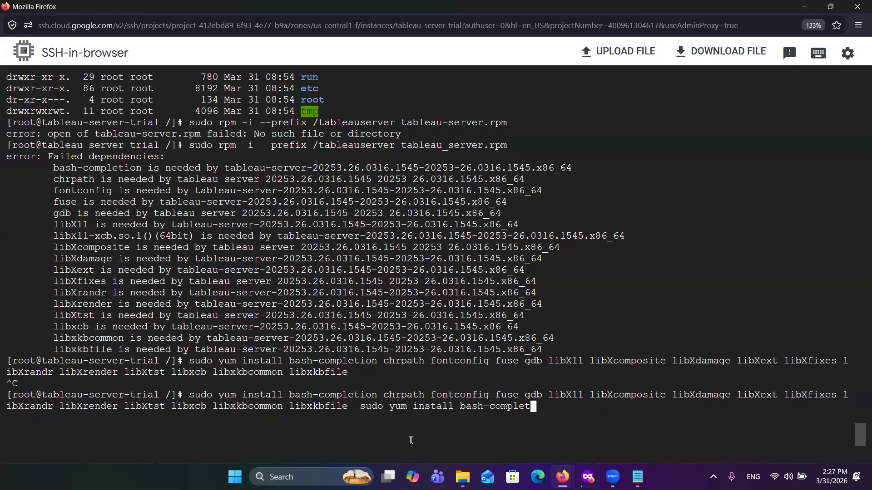
key("BackSpace")
key("BackSpace")
key("BackSpace")
key("BackSpace")
key("BackSpace")
key("BackSpace")
key("BackSpace")
key("BackSpace")
key("BackSpace")
key("BackSpace")
key("BackSpace")
key("BackSpace")
key("BackSpace")
key("BackSpace")
key("BackSpace")
key("BackSpace")
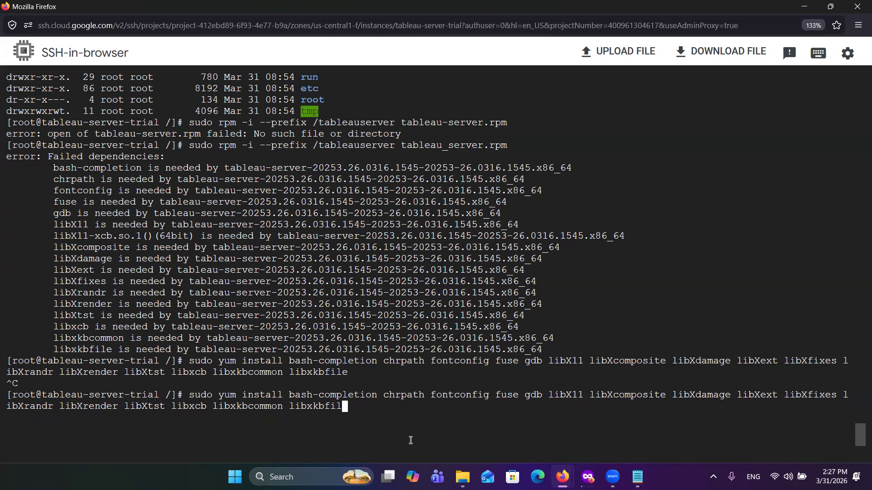
key("BackSpace")
key("BackSpace")
key("BackSpace")
key("BackSpace")
key("BackSpace")
key("BackSpace")
key("BackSpace")
key("BackSpace")
key("BackSpace")
key("BackSpace")
key("BackSpace")
key("BackSpace")
key("BackSpace")
key("BackSpace")
key("BackSpace")
key("BackSpace")
key("BackSpace")
key("BackSpace")
key("BackSpace")
key("BackSpace")
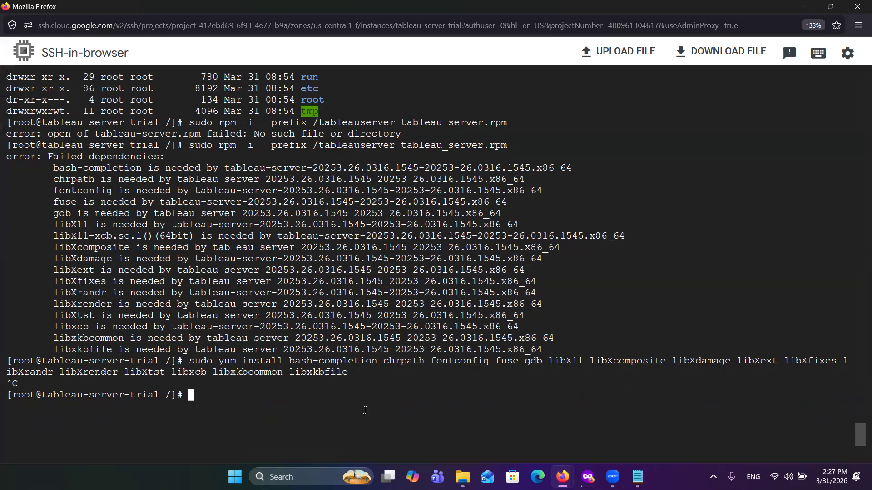
Step: Reinsert the sudo yum install line for bash-completion through libxkbfile, append libX11-xcb, run it and accept the transaction with y
key("ctrl+v")
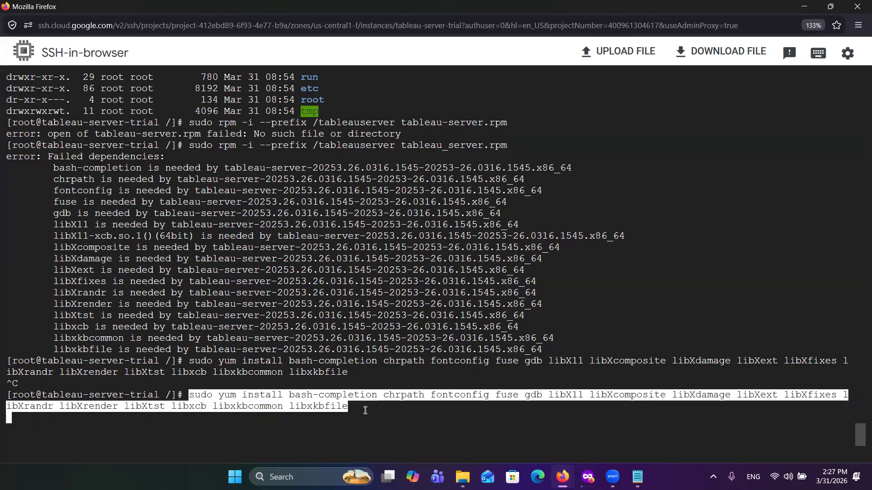
key("Return")
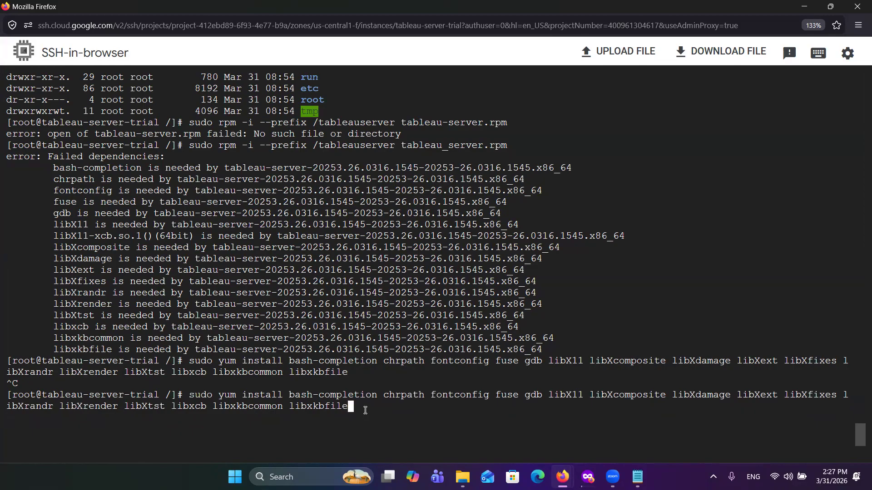
type("ibX11-xcb")
key("Return")
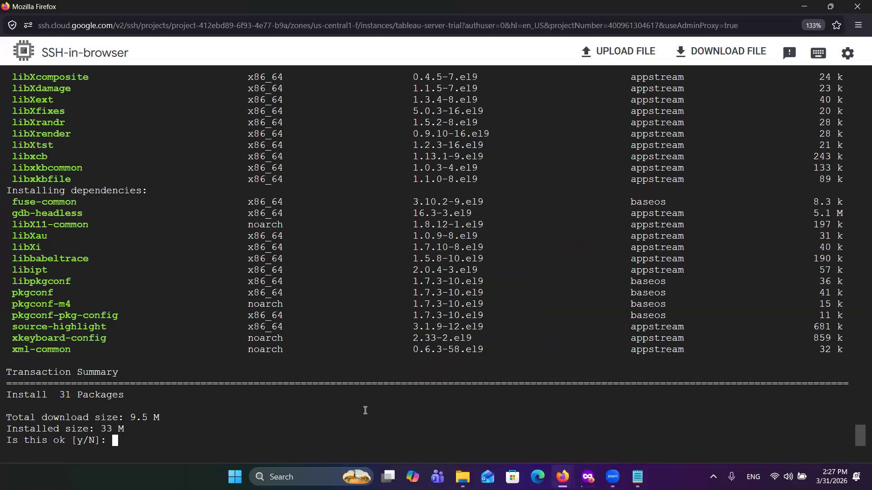
type("y")
key("Return")
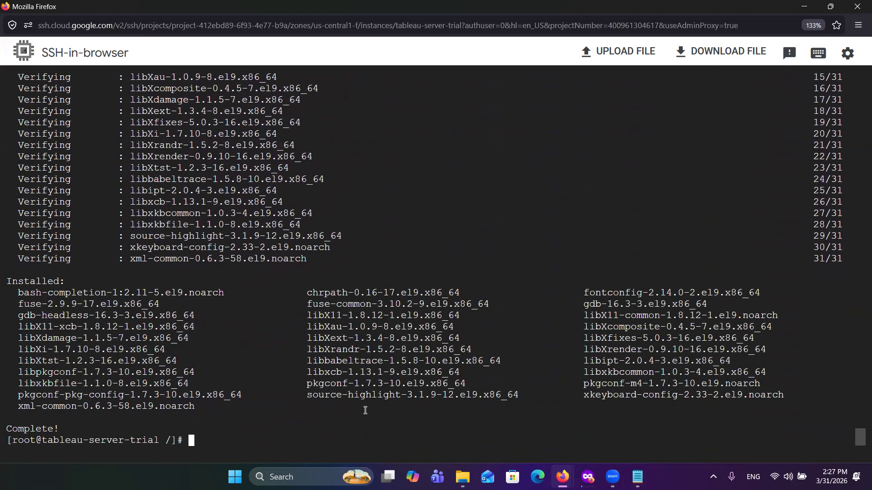
Step: Recall sudo rpm -i --prefix /tableauserver tableau_server.rpm from the command history and run it to install Tableau Server
key("ctrl+v")
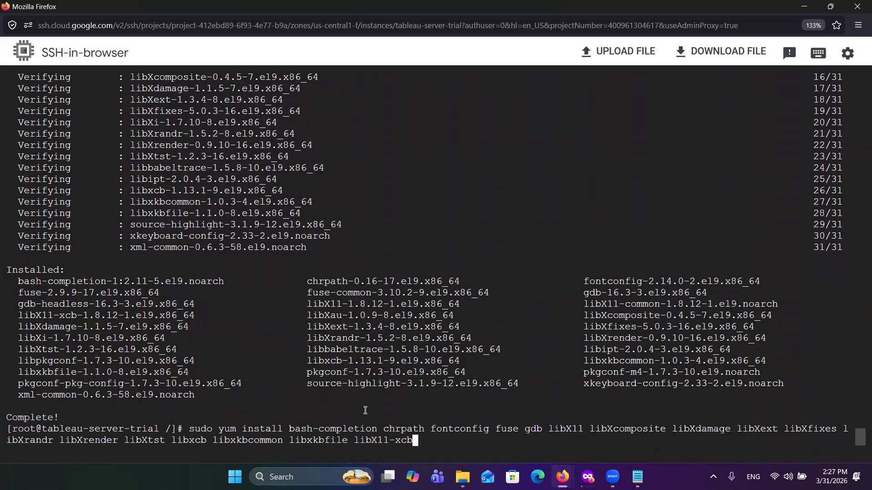
key("Up")
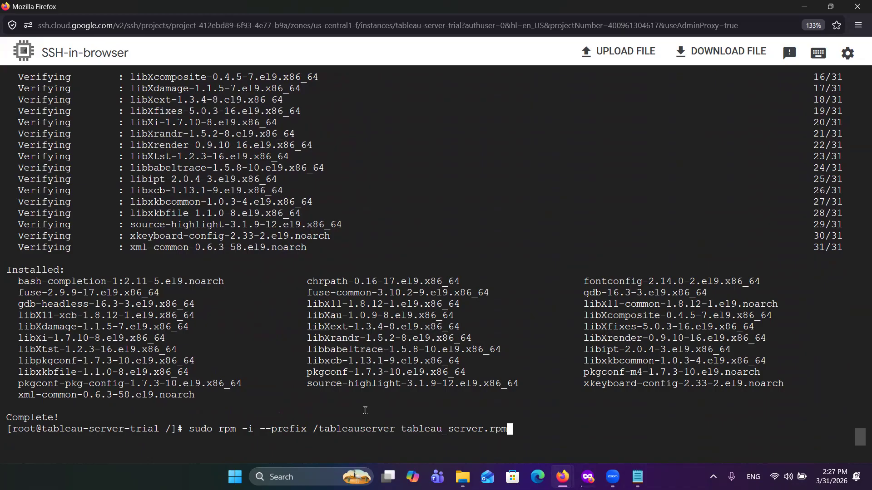
key("Return")
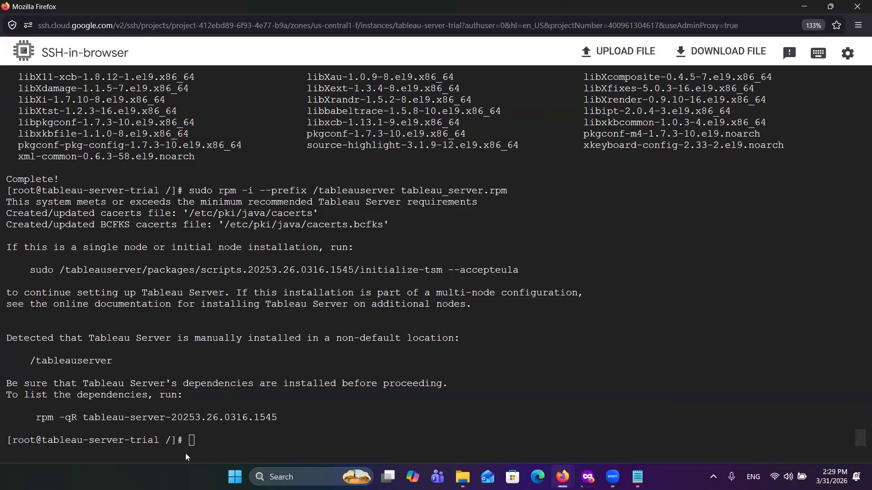
Step: Change the working directory to /tableauserver in the SSH session
left_click(191, 440)
type("cd /cd ")
type("cd")
key("BackSpace")
key("BackSpace")
key("BackSpace")
key("BackSpace")
key("BackSpace")
key("BackSpace")
key("BackSpace")
key("BackSpace")
key("BackSpace")
key("BackSpace")
type("cd /tableauserver")
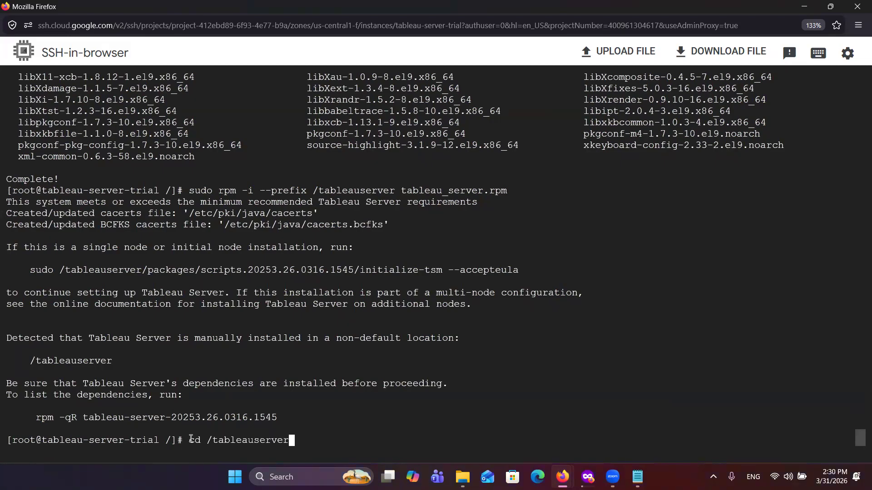
key("Return")
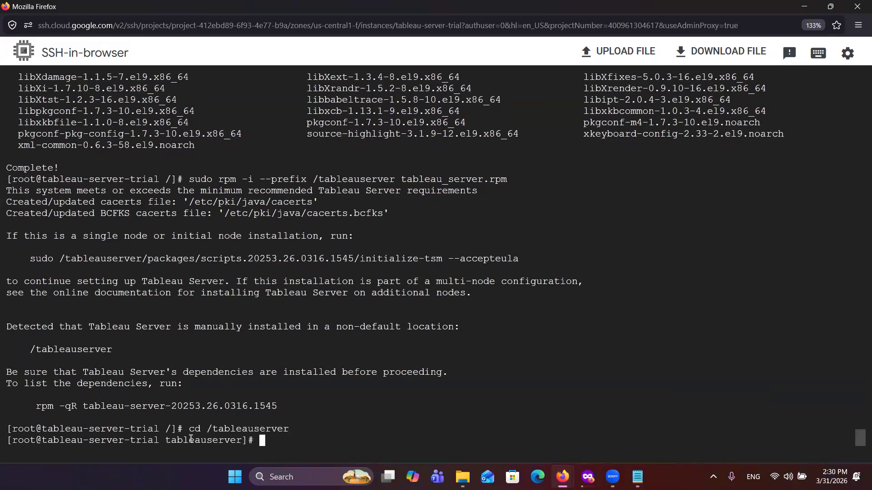
Step: List the contents of /tableauserver with ls -lrt and check the size of each folder with du -sh *
type("ls -lrt")
key("Return")
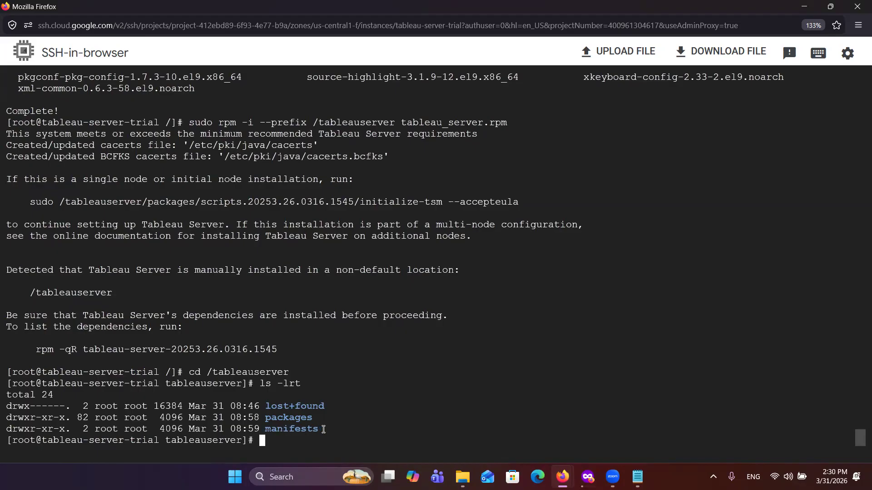
type("cd")
key("BackSpace")
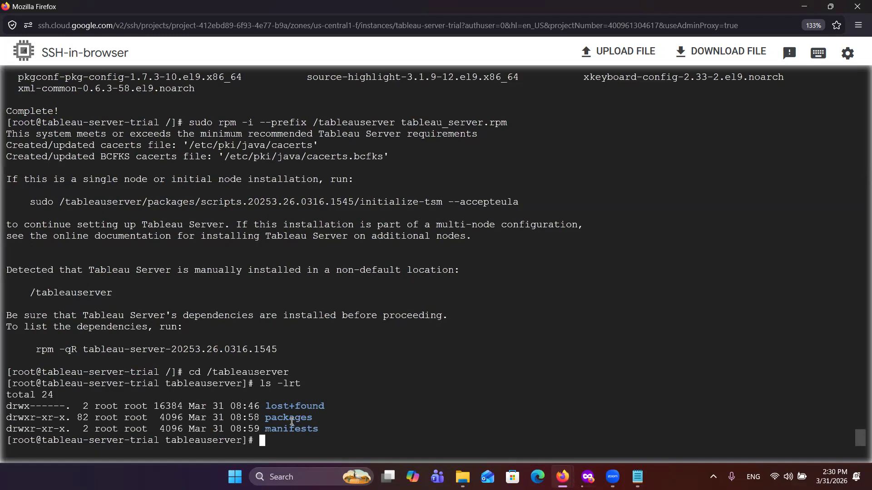
type("u -")
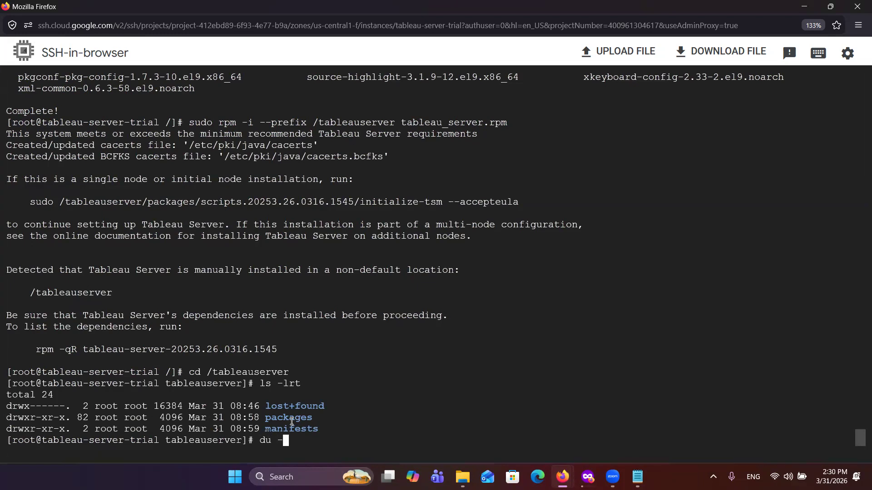
type("sh *")
key("Return")
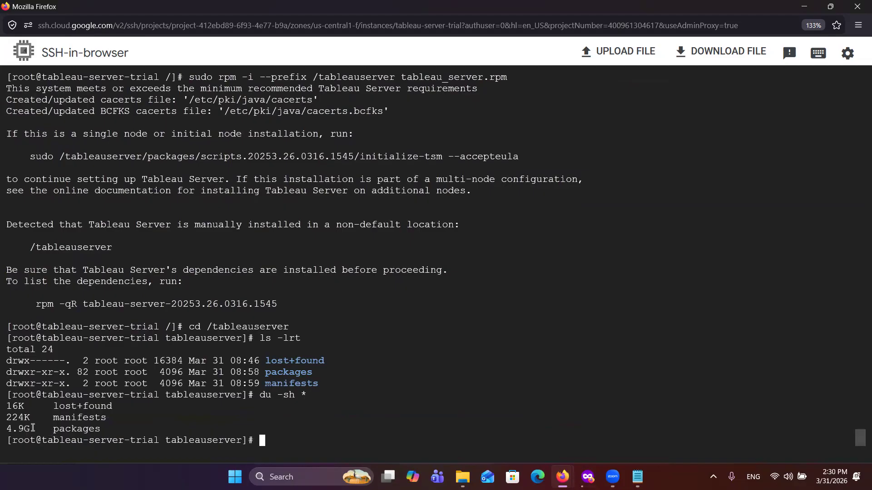
Step: Change into the packages folder and list its contents with ls -lrt
type("cd packages")
key("Return")
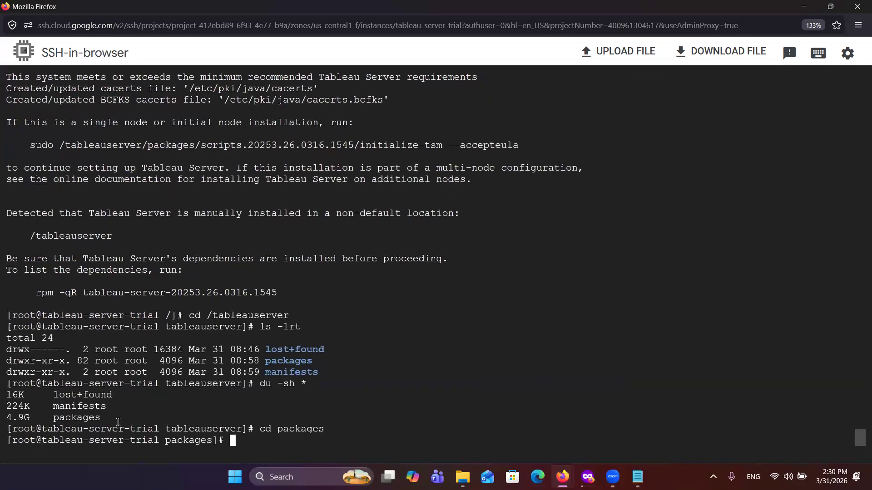
type("ls -lrt")
key("Return")
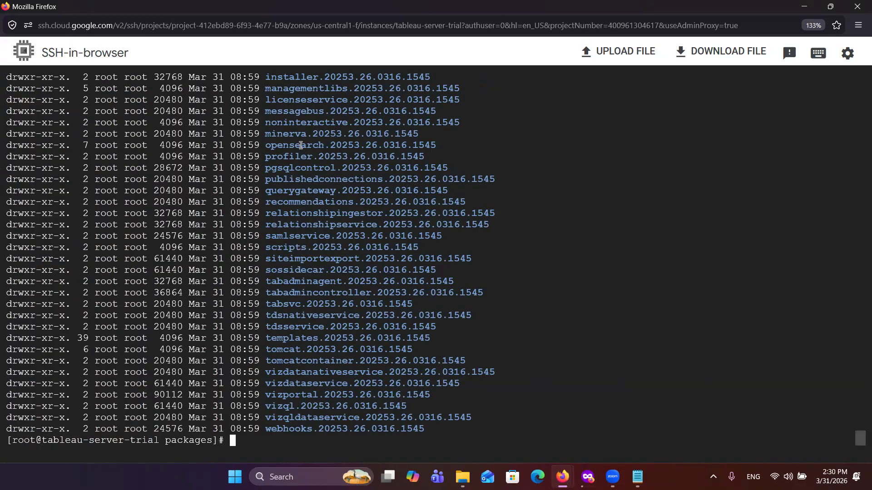
Step: Look through the whole listing of installed Tableau package directories, from its beginning to the scripts entry near its end
scroll(300, 146, "up", 3)
scroll(301, 145, "up", 3)
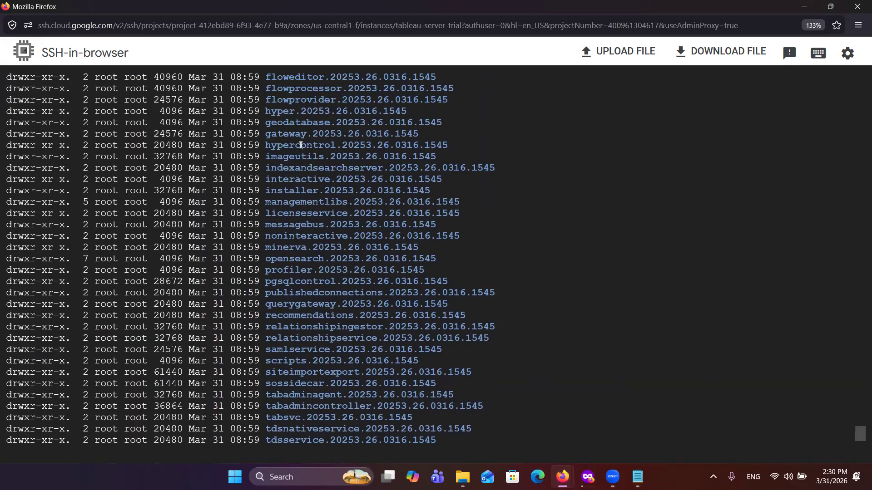
scroll(301, 145, "up", 6)
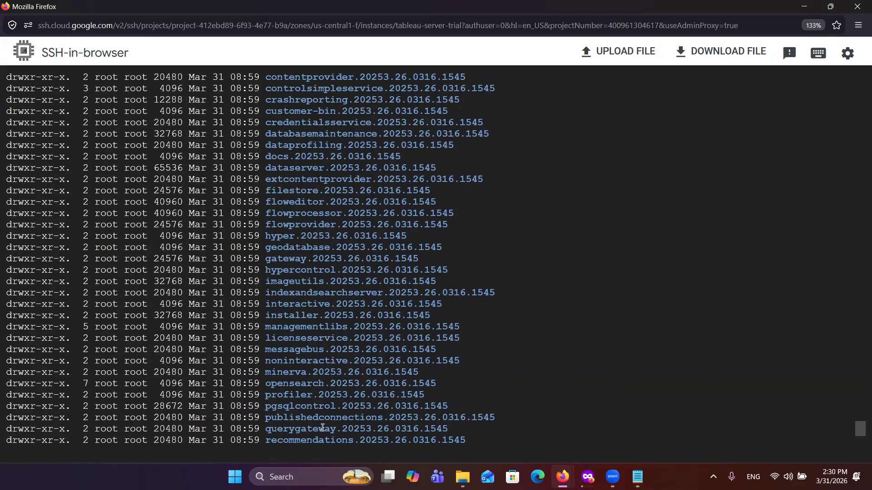
scroll(332, 271, "up", 2)
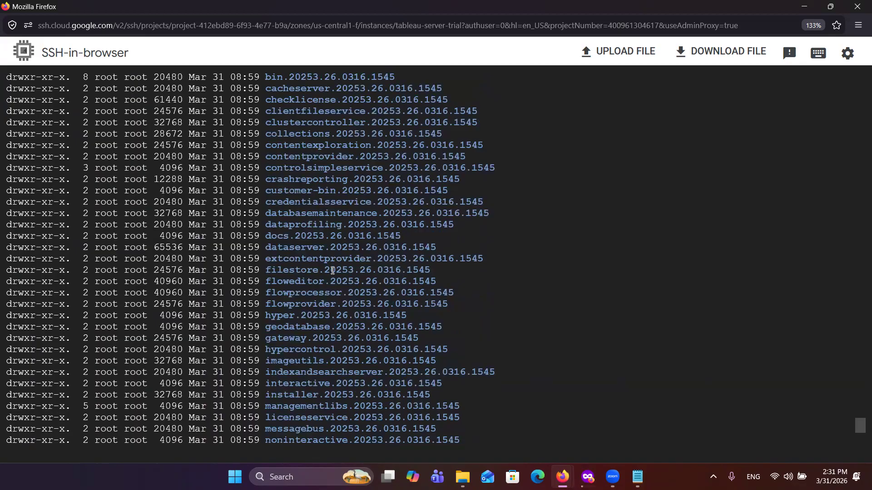
scroll(333, 270, "down", 8)
scroll(332, 270, "up", 10)
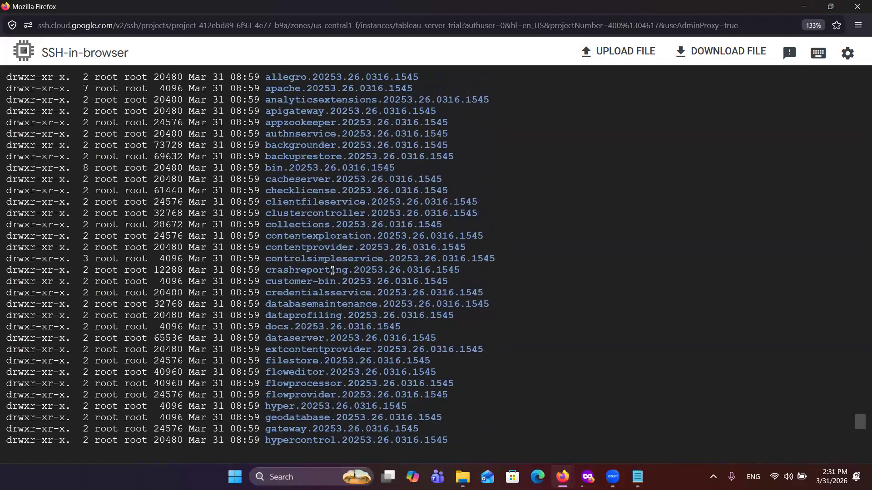
scroll(332, 271, "up", 5)
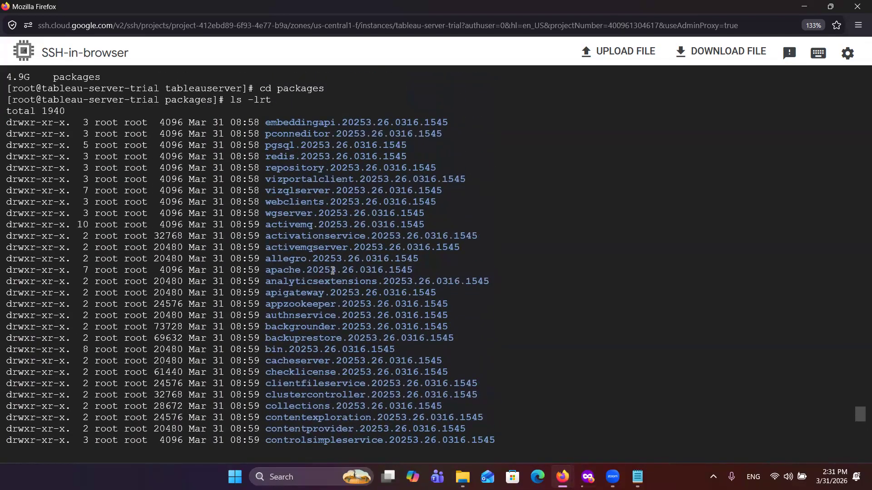
scroll(333, 271, "down", 15)
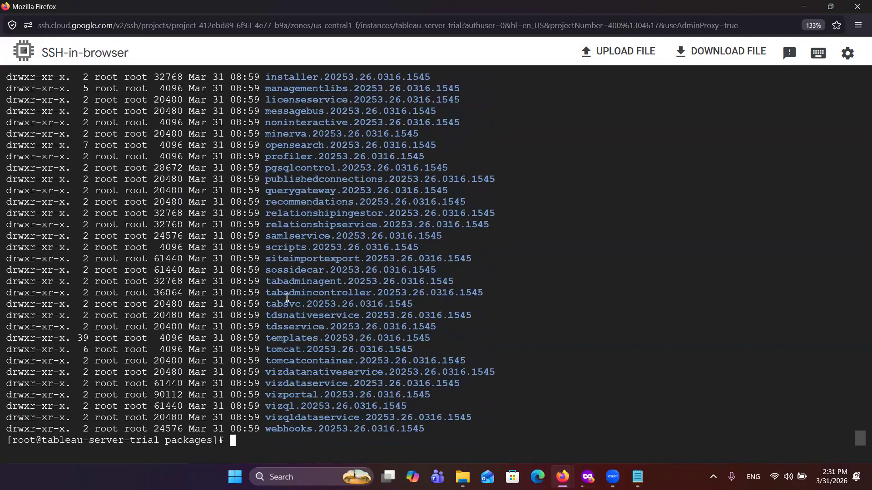
Step: Copy the directory name scripts.20253.26.0316.1545 from the listing and change into that directory
double_click(286, 247)
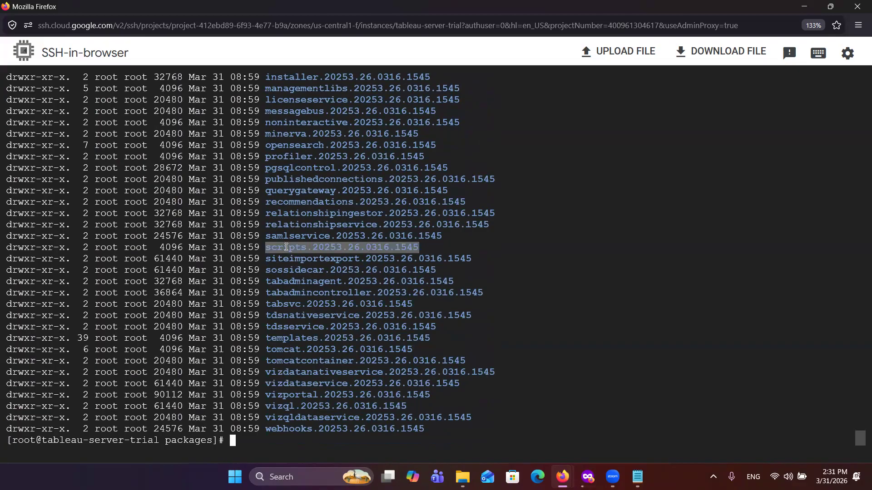
left_click(385, 303)
type("cd")
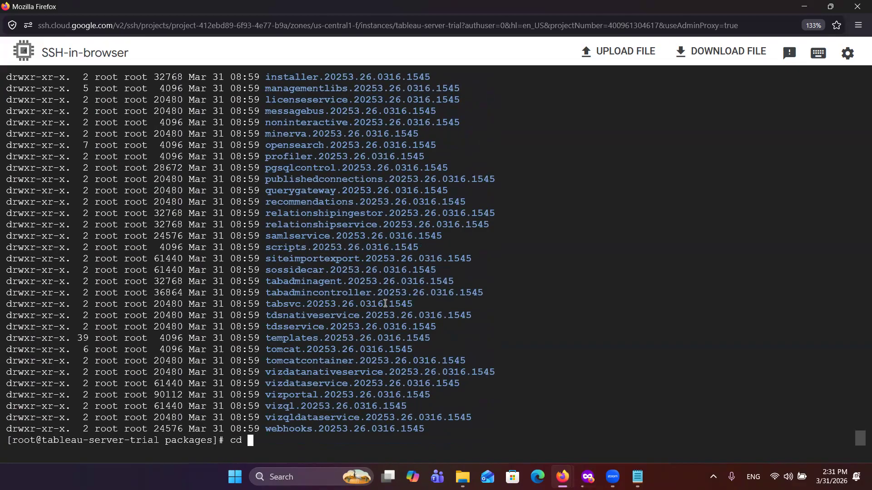
key("ctrl+v")
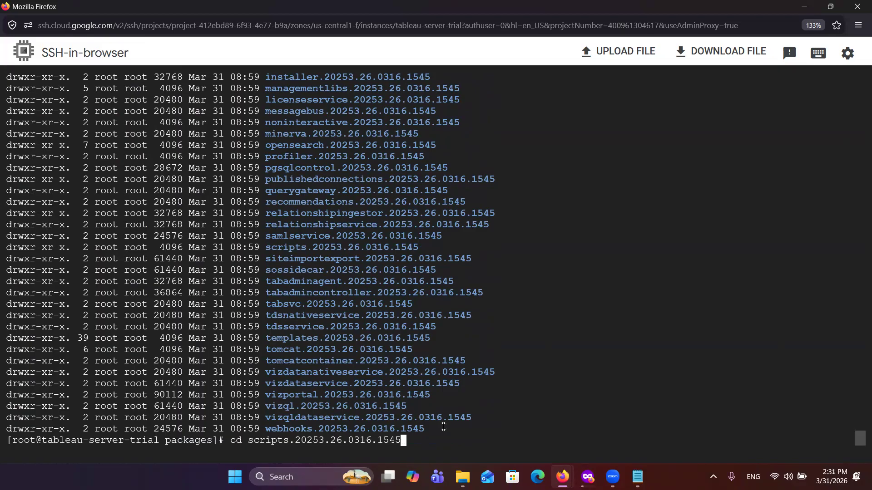
key("Return")
Step: List the scripts directory with ls -lrt and look through its files from the start of the listing
type("ls -l")
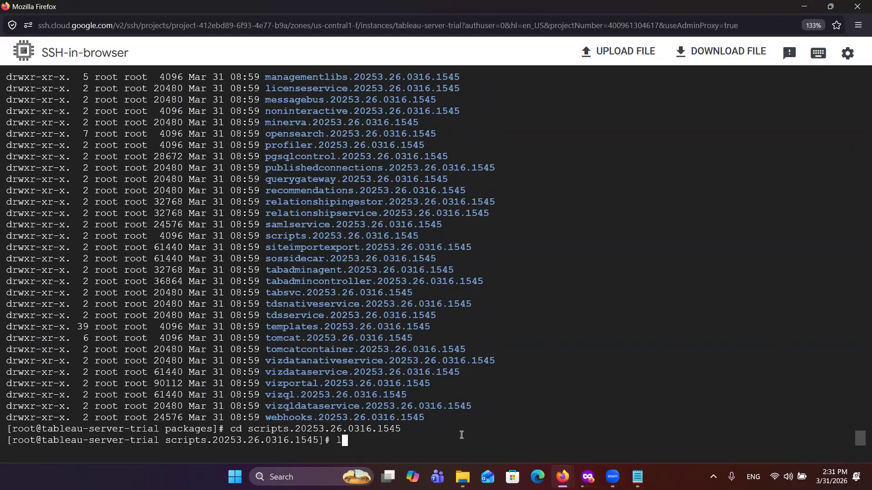
type("rt")
key("Return")
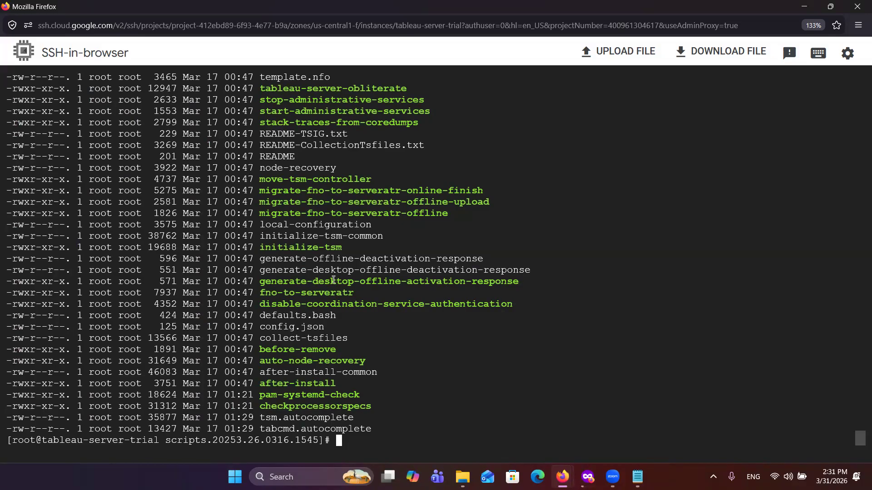
scroll(294, 111, "up", 1)
scroll(295, 111, "up", 3)
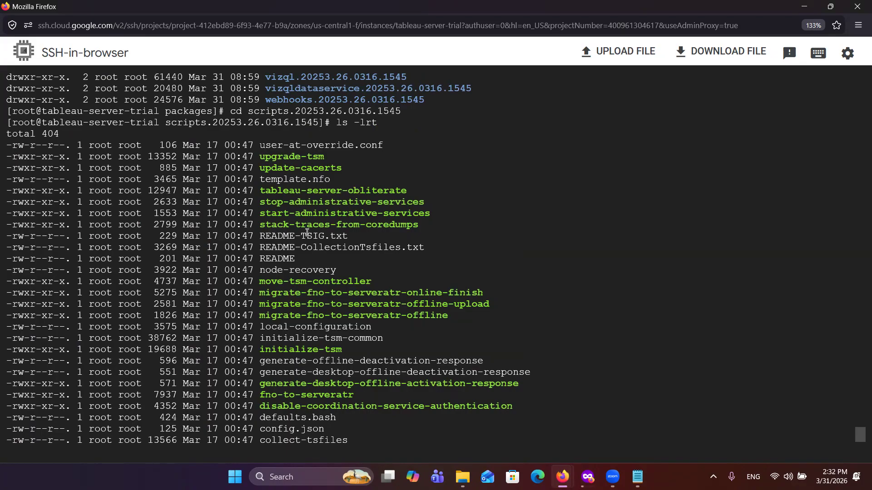
Step: Look through the remaining files in the scripts listing and highlight the initialize-tsm script
scroll(307, 232, "down", 1)
scroll(306, 232, "down", 2)
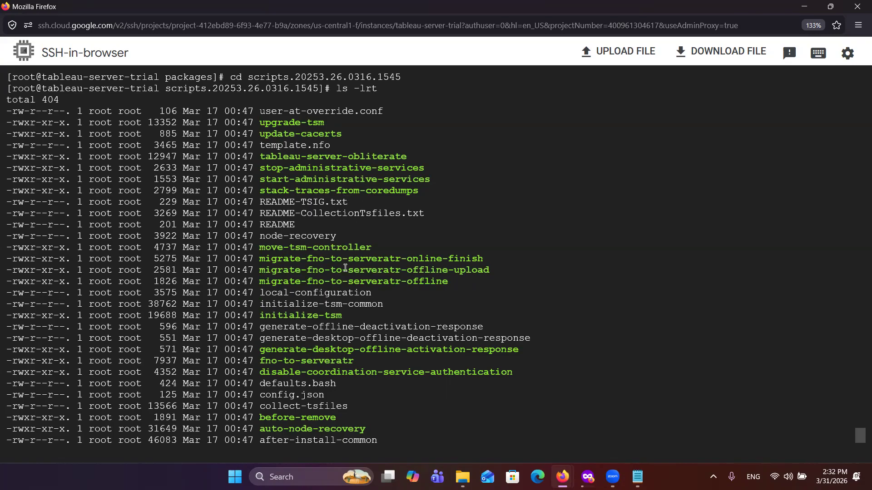
scroll(345, 268, "down", 2)
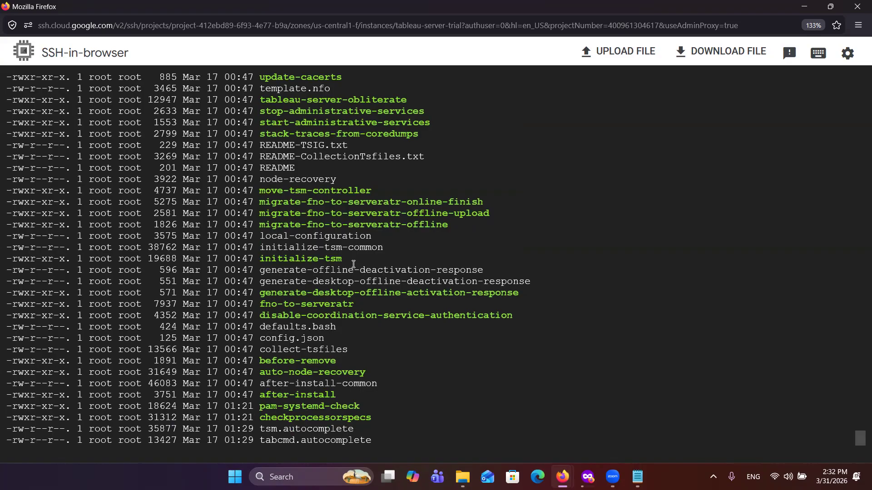
left_click_drag(342, 257, 261, 258)
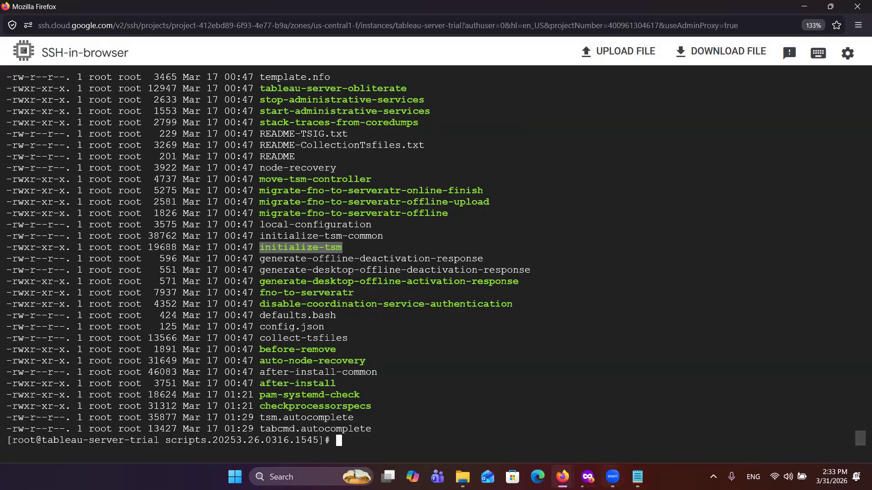
Step: Switch to the Notepad installation notes and examine the initialize-tsm command's script name, data directory, admin user and http_proxy options
left_click(638, 477)
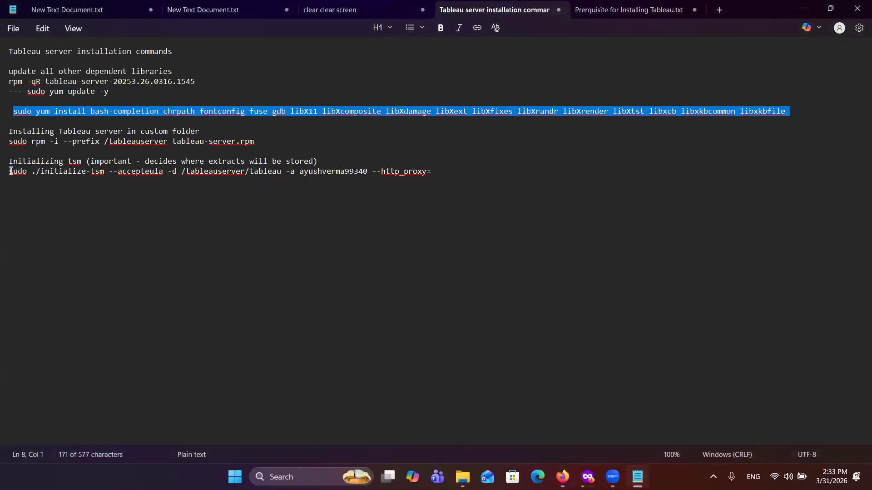
left_click_drag(10, 173, 104, 169)
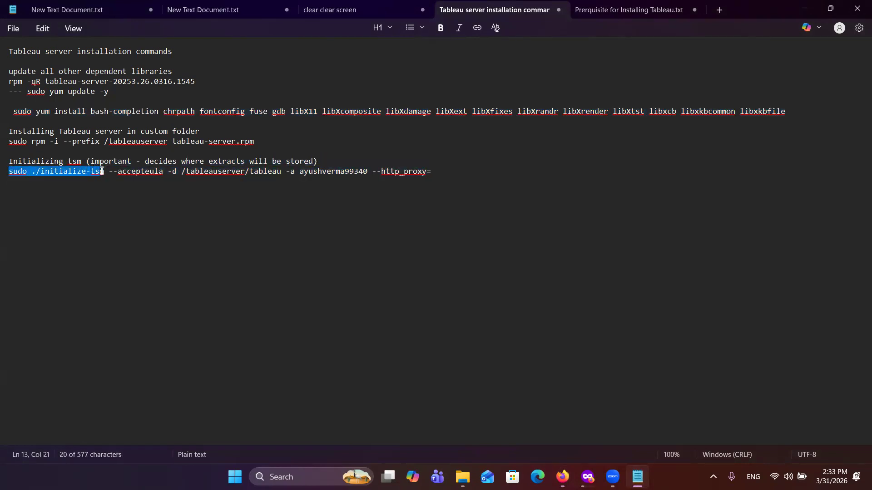
left_click(102, 171)
left_click(108, 171)
left_click(38, 171, "shift")
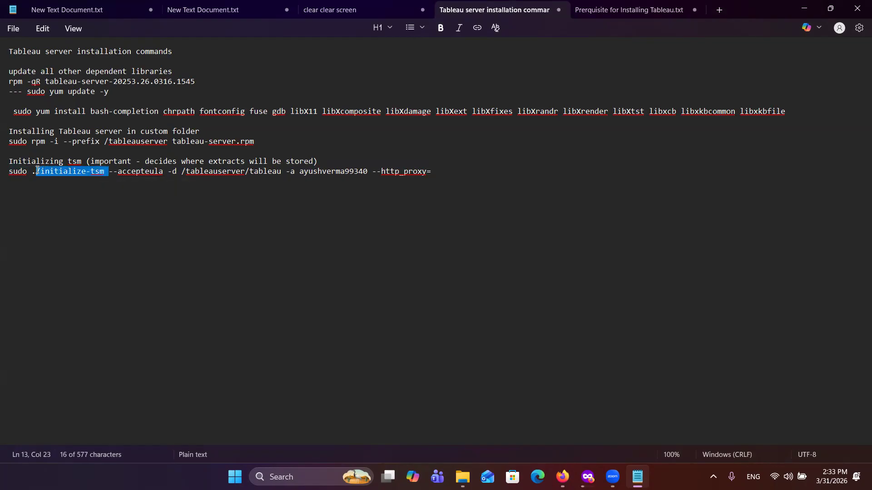
left_click_drag(165, 172, 286, 173)
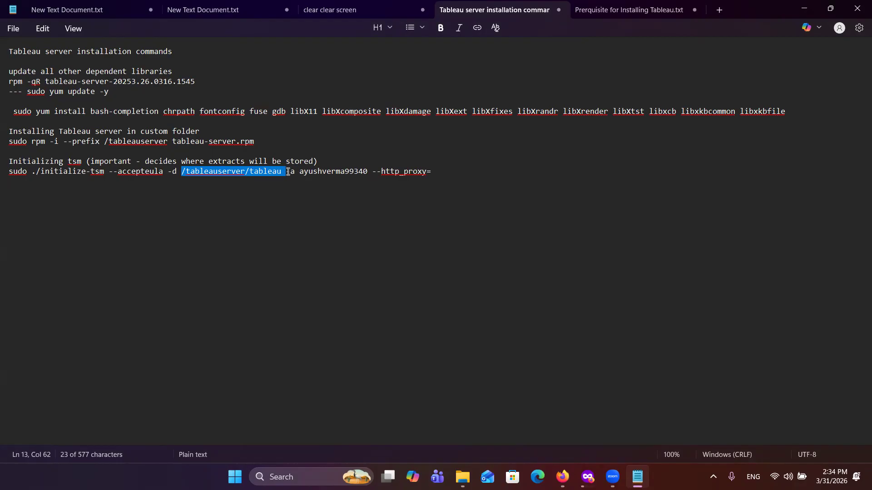
left_click(287, 173)
left_click_drag(287, 172, 294, 172)
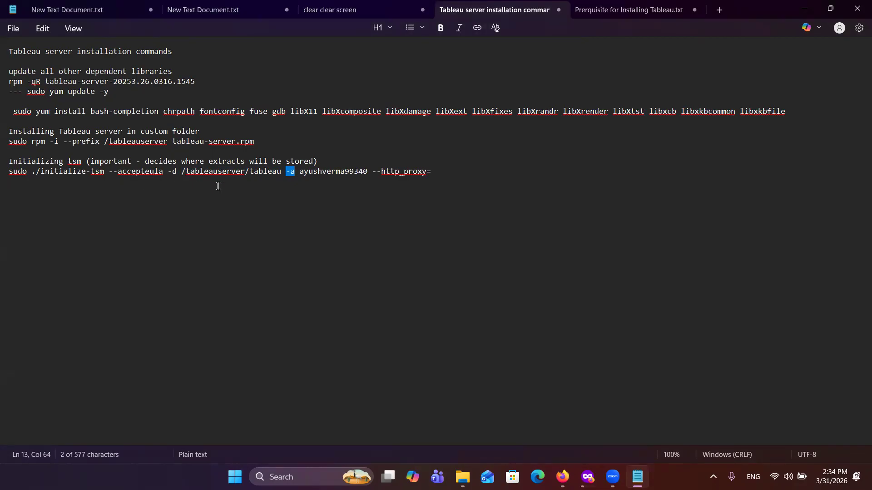
left_click_drag(368, 171, 300, 171)
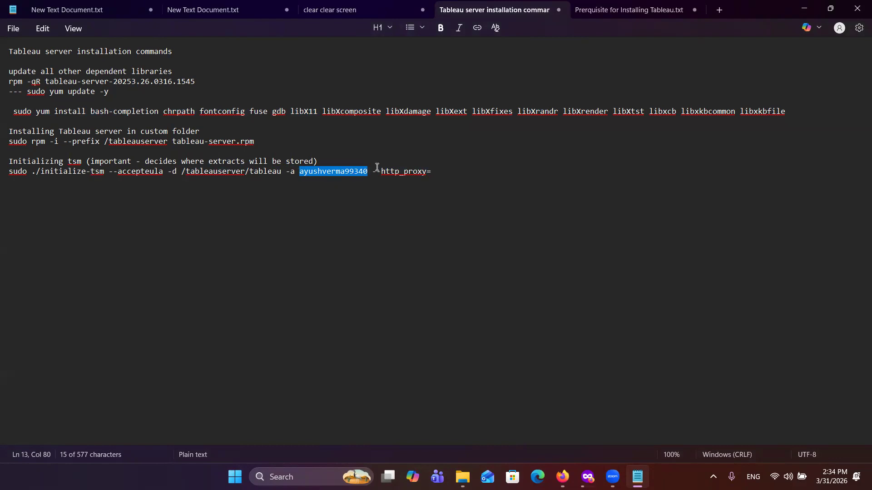
left_click_drag(372, 172, 431, 173)
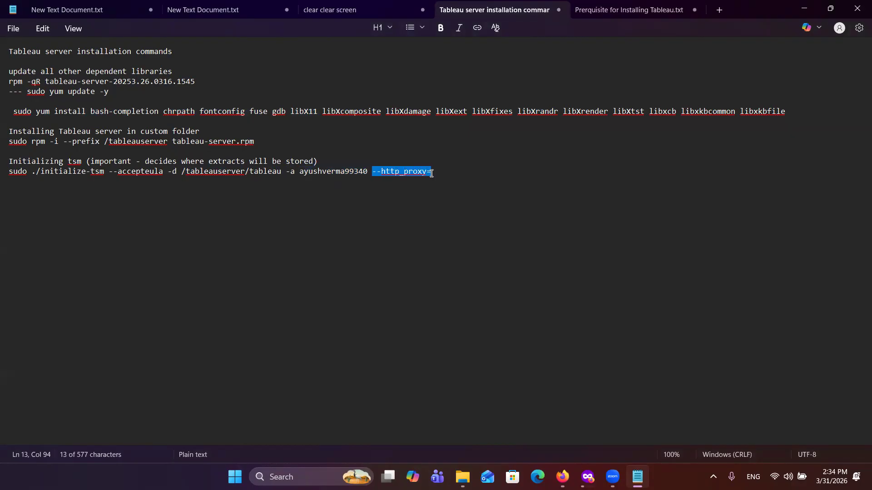
Step: Append the --noproxy option after --http_proxy= on the initialize-tsm command line
left_click(455, 170)
type("--noproxy")
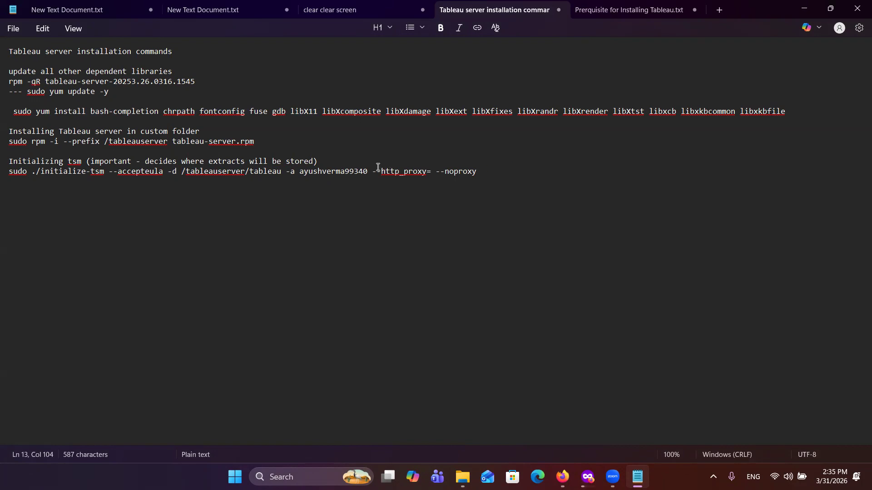
left_click_drag(372, 171, 478, 172)
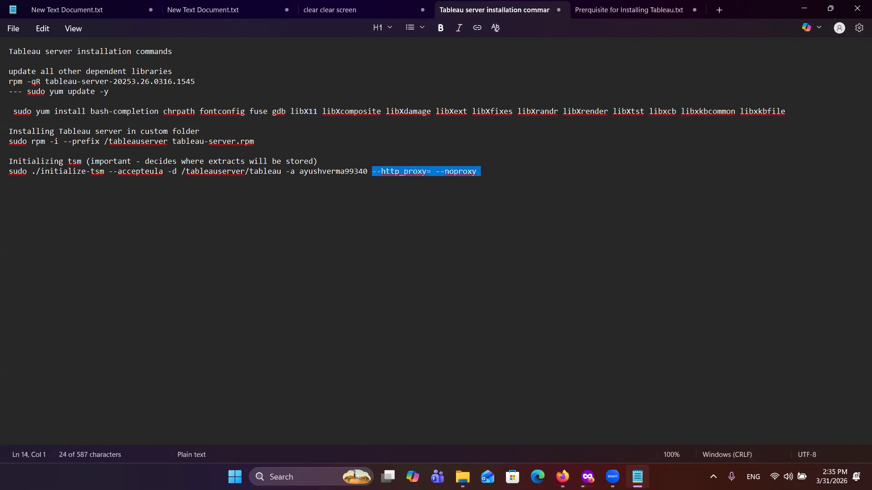
key("BackSpace")
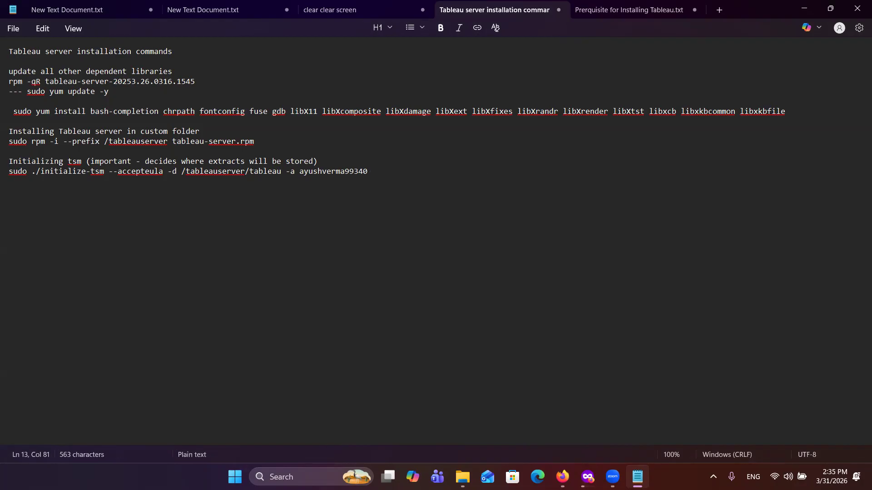
key("ctrl+z")
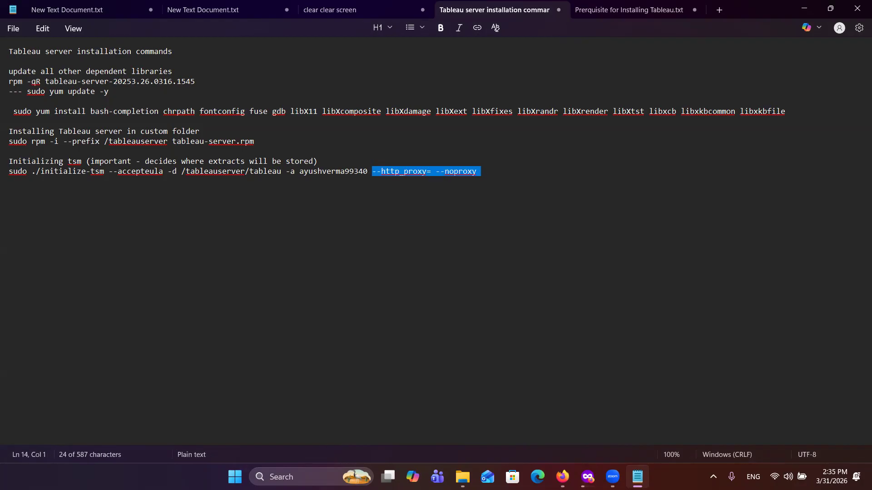
Step: Select the initialize-tsm command through the admin username, leaving out the proxy options, and switch back to the SSH-in-browser terminal
left_click(368, 171)
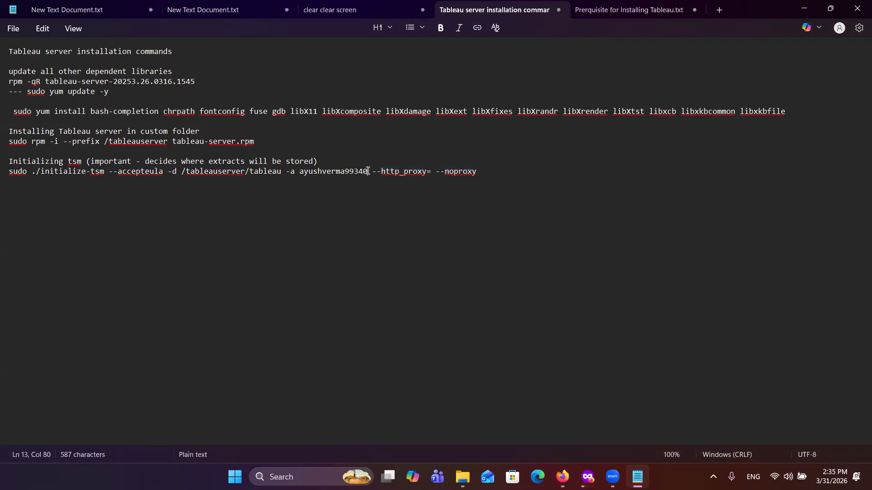
left_click_drag(367, 171, 12, 174)
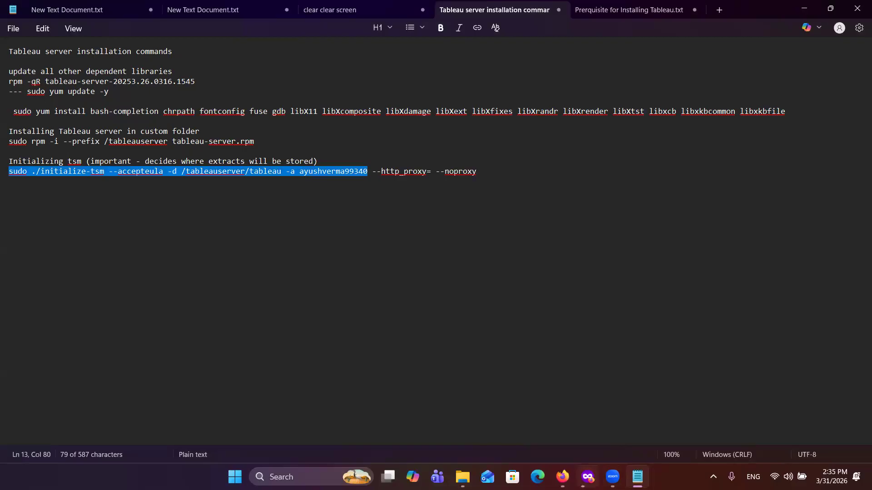
mouse_move(562, 477)
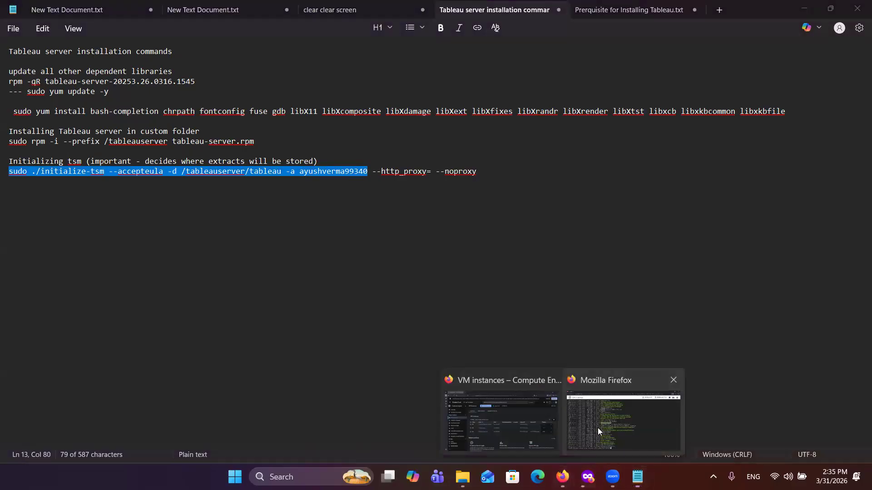
left_click(598, 428)
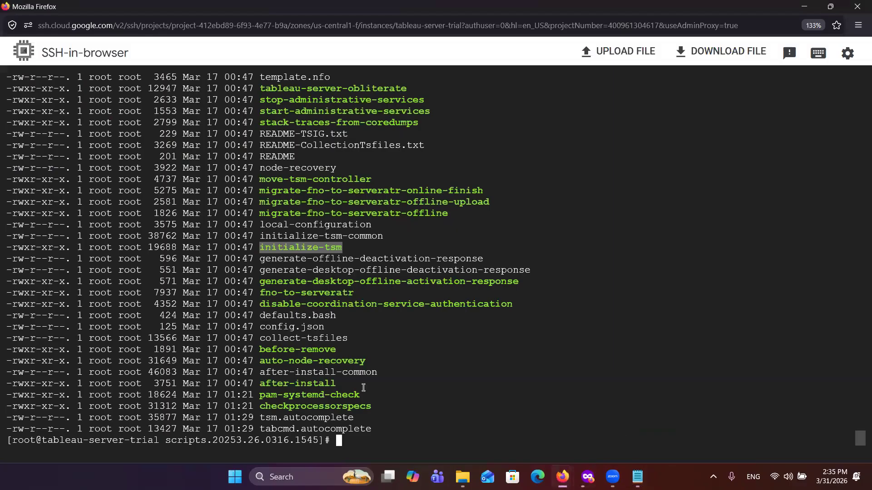
Step: Run hostname to show the VM's host name
left_click(361, 423)
type("hostname")
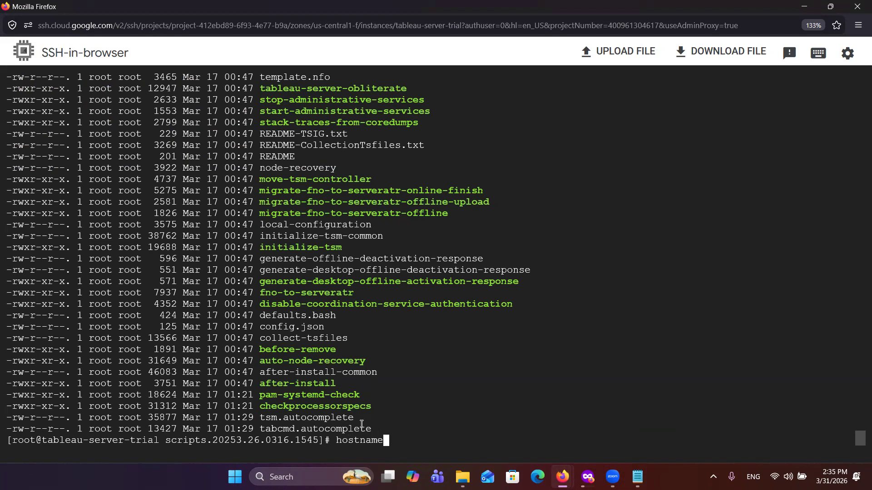
key("Return")
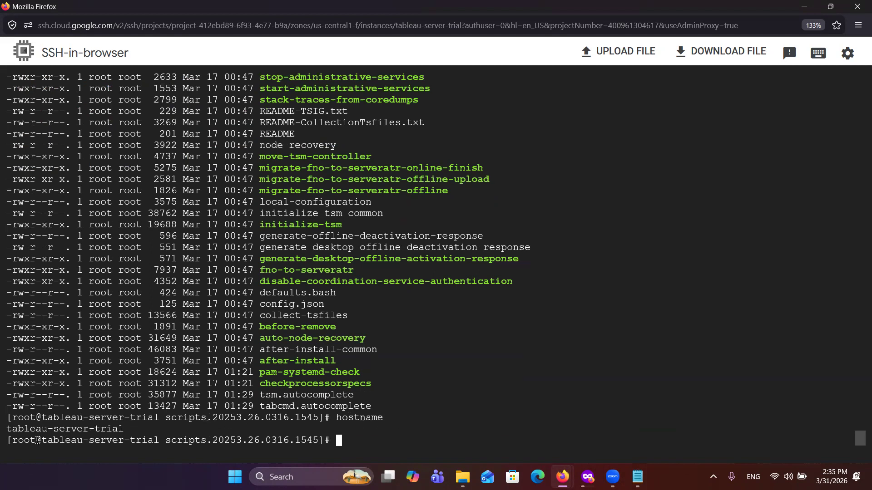
Step: Run hostnamectl and examine the static hostname entry
type("hostnamectl")
key("Return")
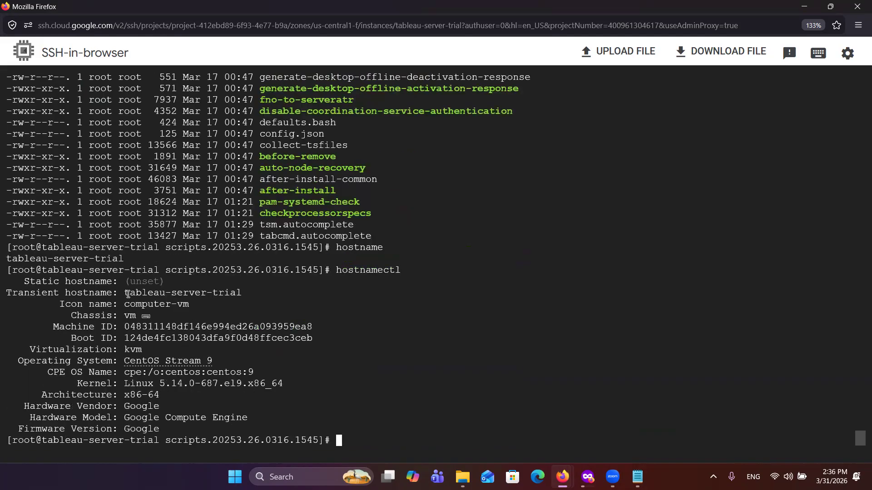
left_click_drag(118, 283, 24, 283)
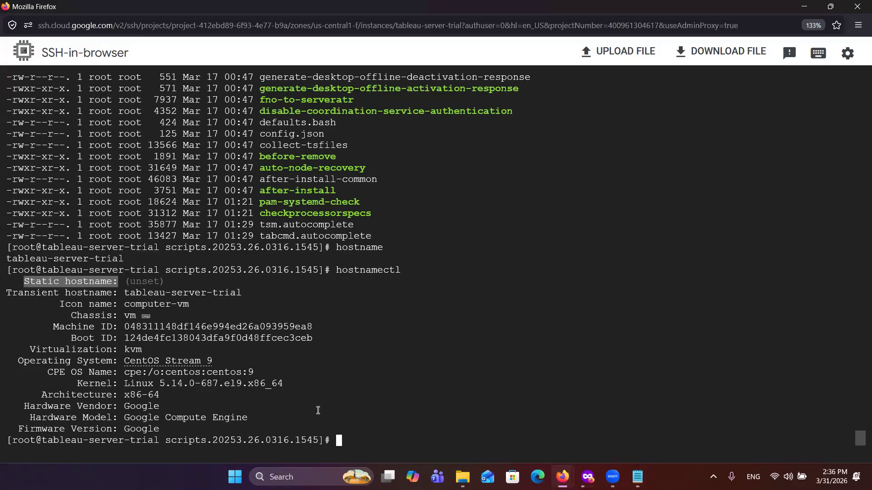
Step: Try to set the host name by running sudo sethostname tableau-server-trial
left_click(375, 439)
type("s")
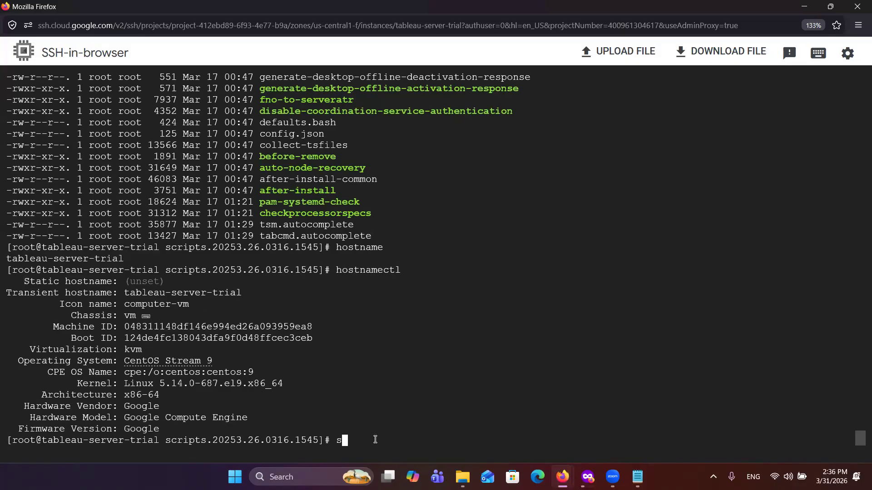
type("udo sethostna")
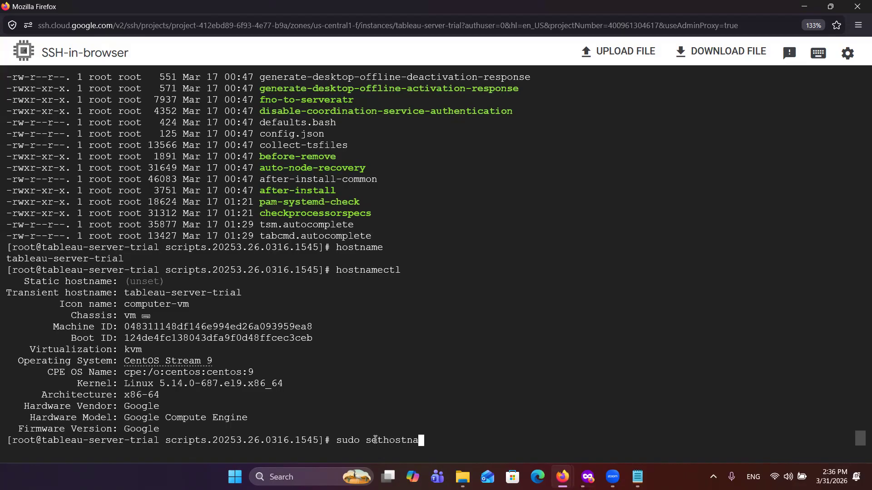
type("me tableau-server")
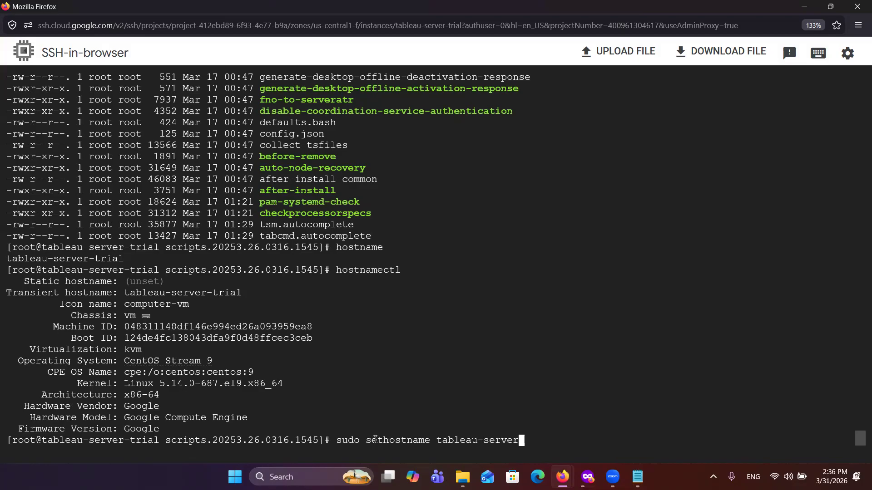
type("-trial")
key("Return")
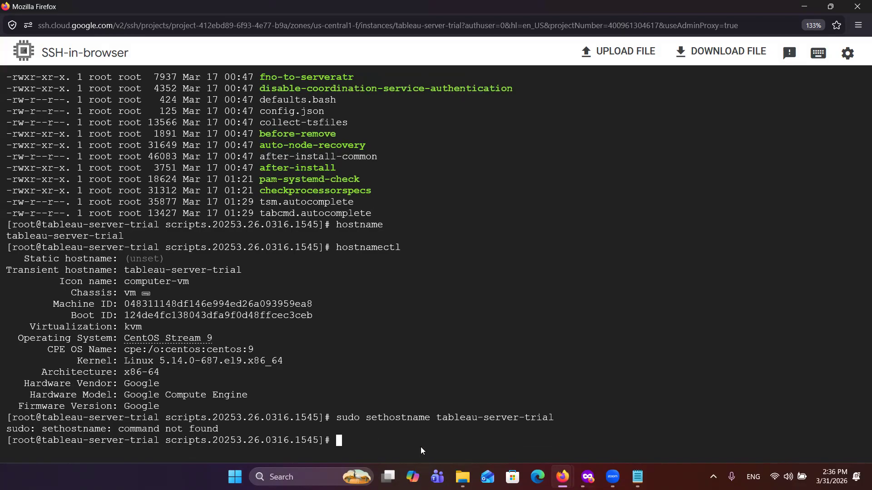
Step: Recall the sudo sethostname tableau-server-trial command and run it again
key("Up")
key("Left")
key("Left")
key("Left")
key("Left")
key("Left")
key("Left")
key("Left")
key("Left")
key("Left")
key("Left")
key("Left")
key("Left")
key("Left")
key("Left")
key("Left")
key("Left")
key("Left")
key("Left")
key("Left")
key("Left")
key("Left")
key("Left")
key("Left")
key("Left")
key("Left")
key("Left")
key("Left")
key("Left")
key("Left")
key("Left")
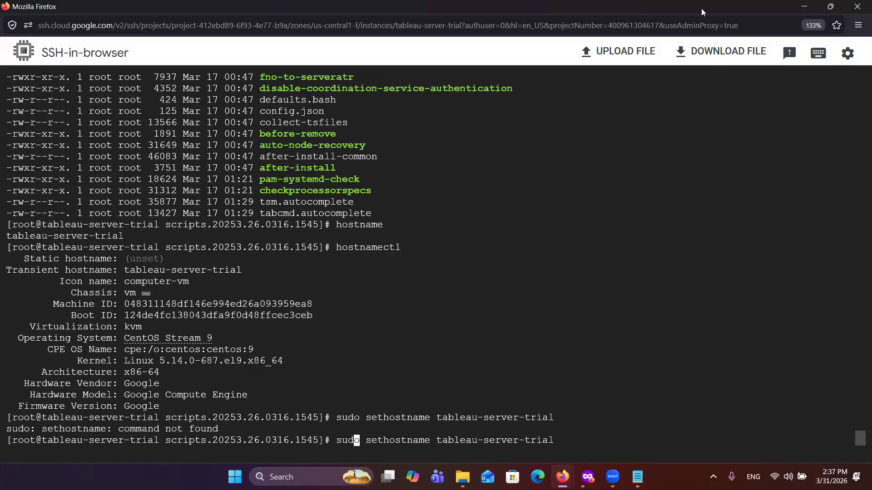
key("Return")
key("Return")
key("Return")
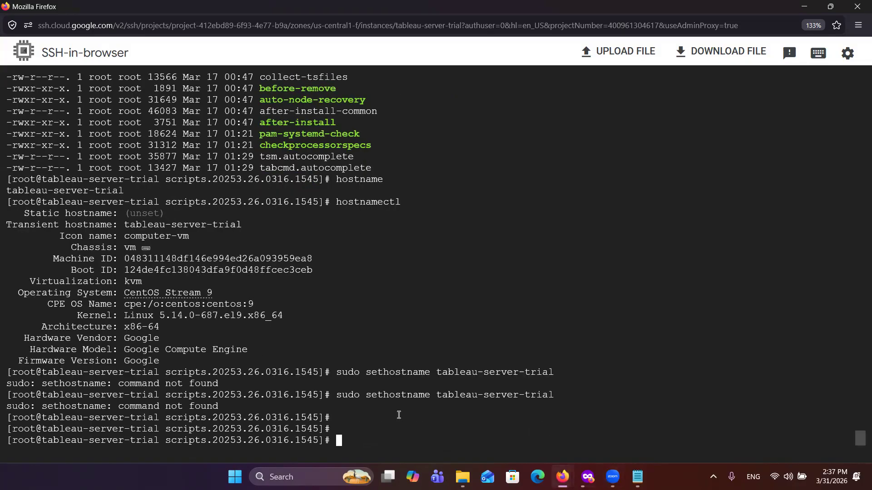
Step: Edit the recalled command to sudo hostname tableau-server-trial and run it
key("Up")
key("Left")
key("Left")
key("Left")
key("Left")
key("Left")
key("Left")
key("Left")
key("Left")
key("Left")
key("Left")
key("Left")
key("Left")
key("Left")
key("Left")
key("Left")
key("Left")
key("Left")
key("Left")
key("Left")
key("Left")
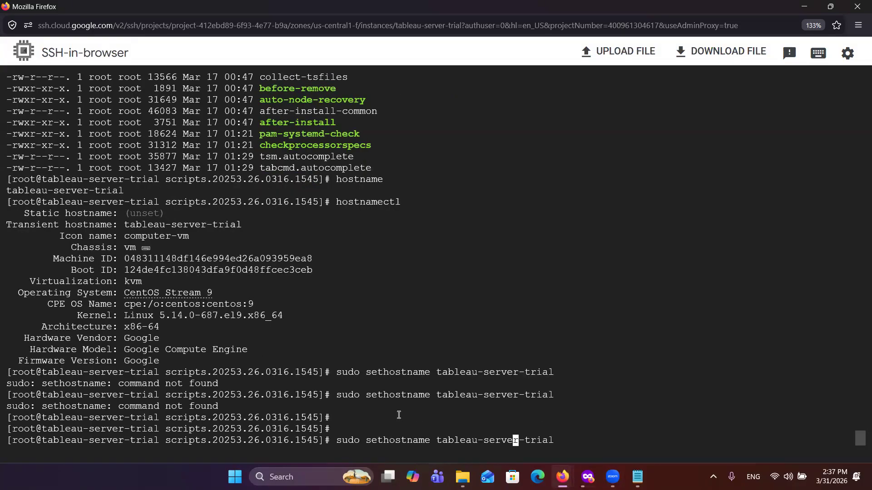
key("Left")
key("Left")
key("Left")
key("Left")
key("Left")
key("Left")
key("Left")
key("BackSpace")
key("BackSpace")
key("BackSpace")
key("BackSpace")
type("h")
key("Return")
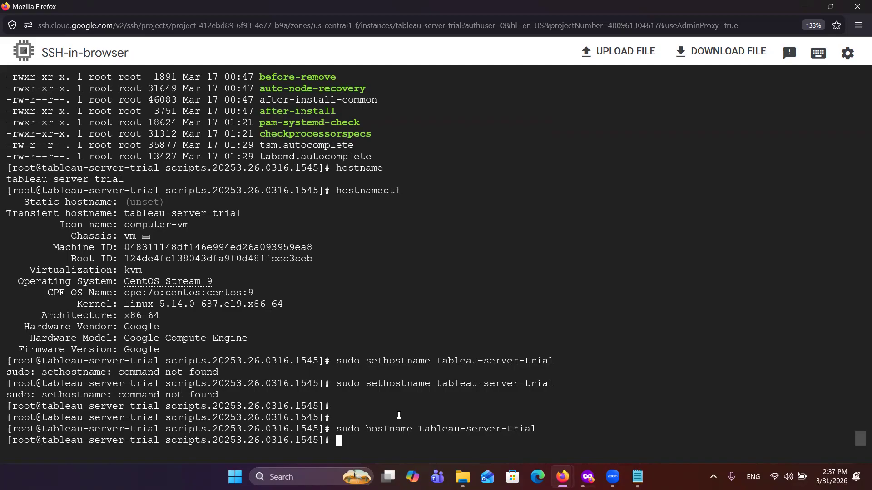
Step: Run hostnamectl again to check the static and transient host names
key("Up")
key("Up")
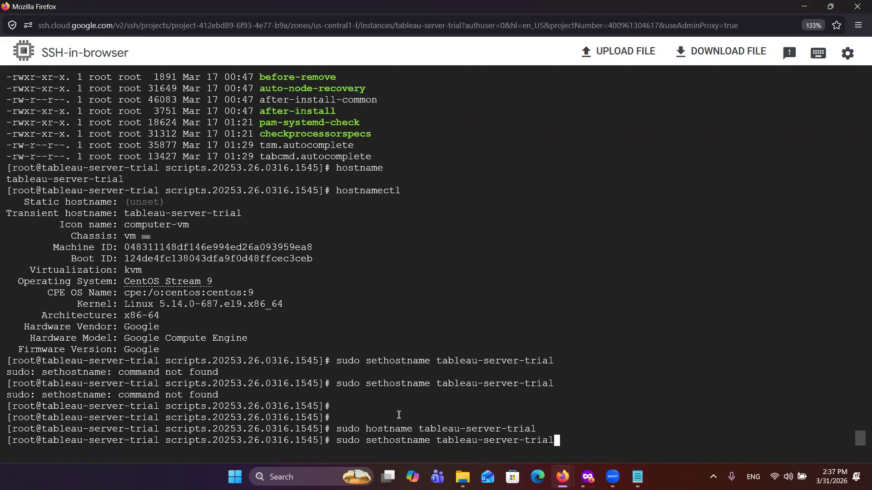
key("Up")
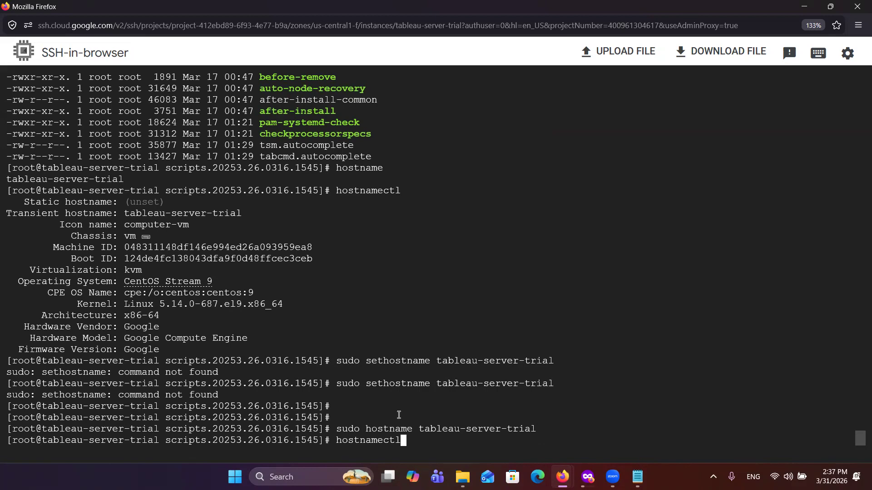
key("Return")
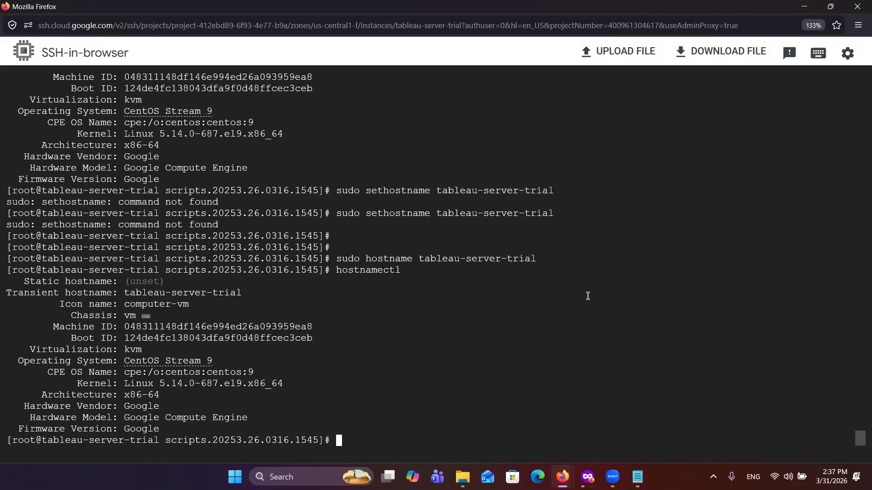
Step: Try to set the host name by editing the earlier command to sudo set hostname tableau-server-trial and running it
key("Up")
key("Up")
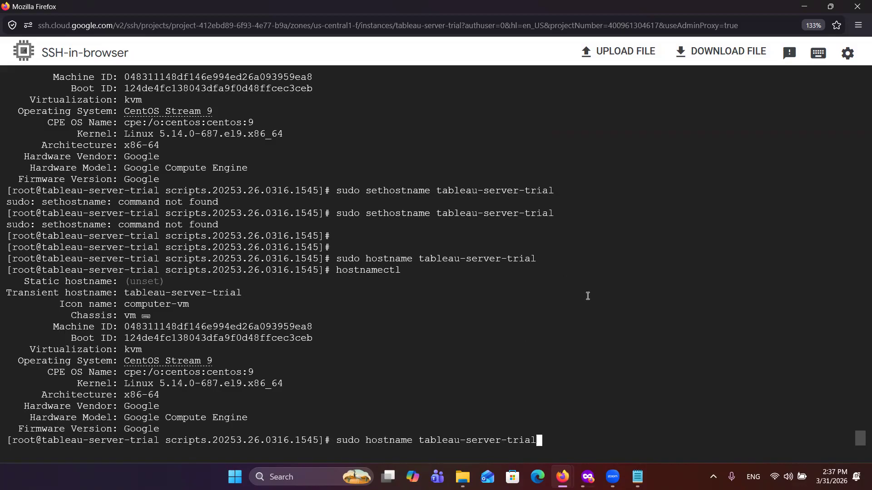
key("Left")
key("Left")
key("Left")
key("Left")
key("Left")
key("Left")
key("Left")
key("Left")
key("Left")
key("Left")
key("Left")
key("Left")
key("Left")
key("Left")
key("Left")
key("Left")
key("Left")
key("Left")
key("Left")
key("Left")
key("Left")
key("Right")
type("set")
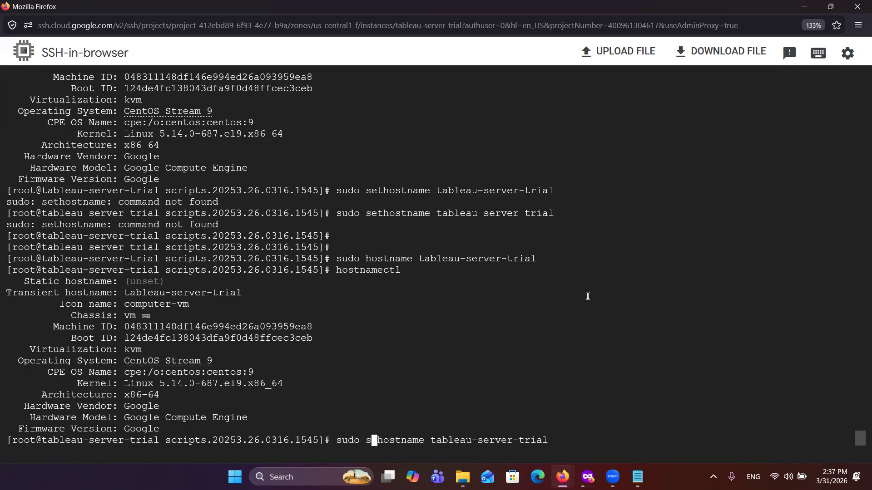
key("Return")
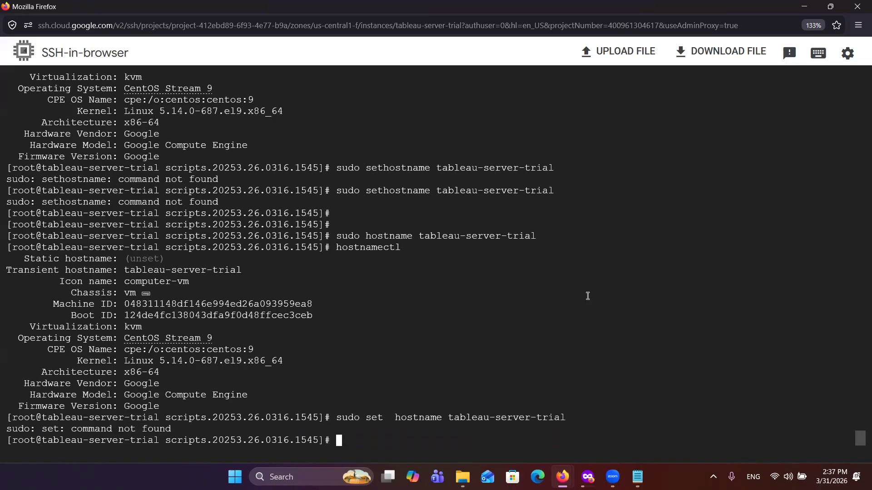
Step: Review the sudo hostnamectl set-hostname tableau-server-trial command and the static hostname line in the hostnamectl output
left_click(683, 54)
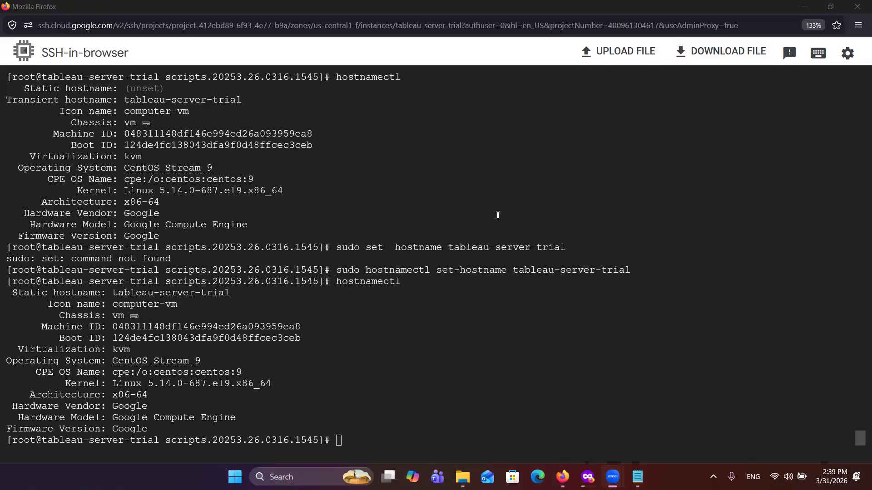
scroll(280, 203, "up", 2)
scroll(281, 203, "up", 1)
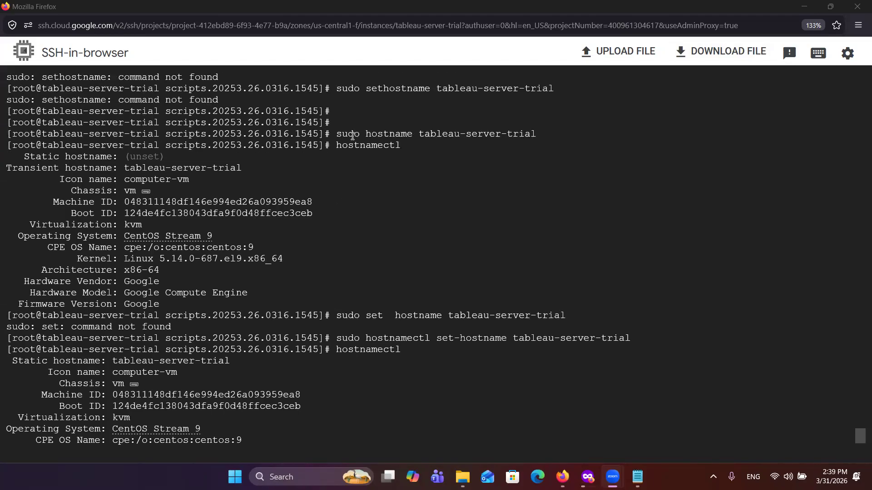
scroll(351, 168, "up", 2)
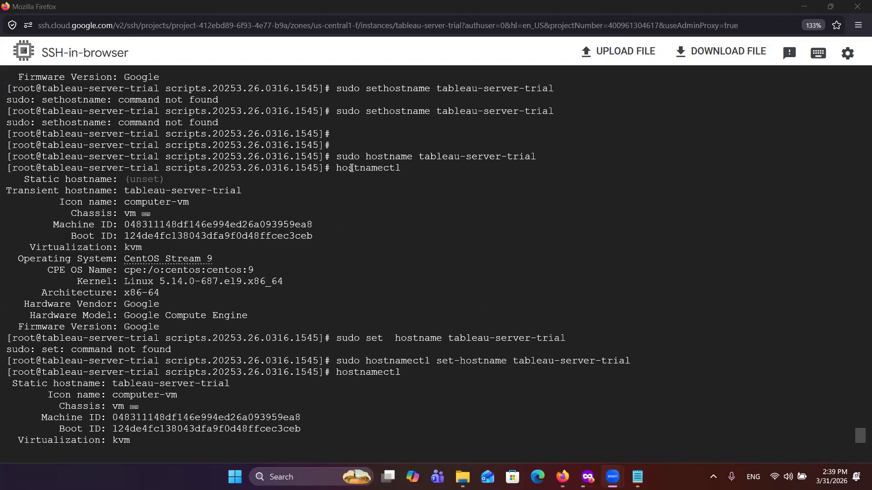
scroll(351, 168, "down", 3)
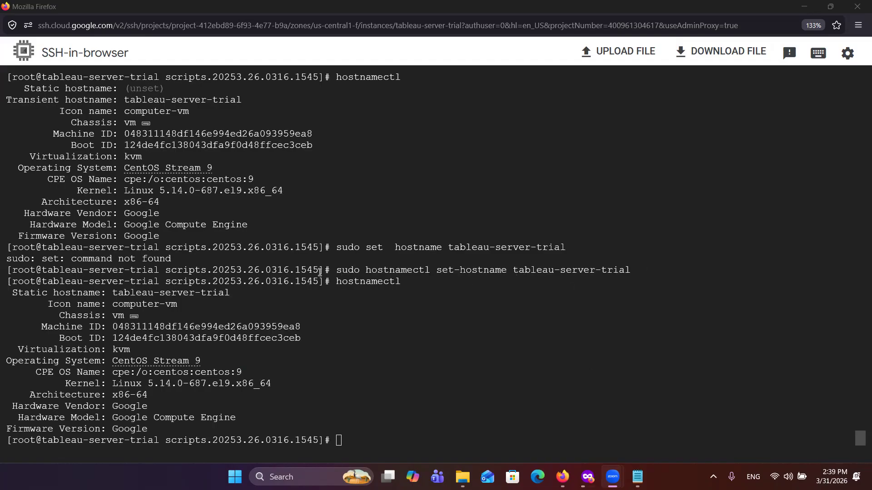
left_click_drag(340, 273, 638, 271)
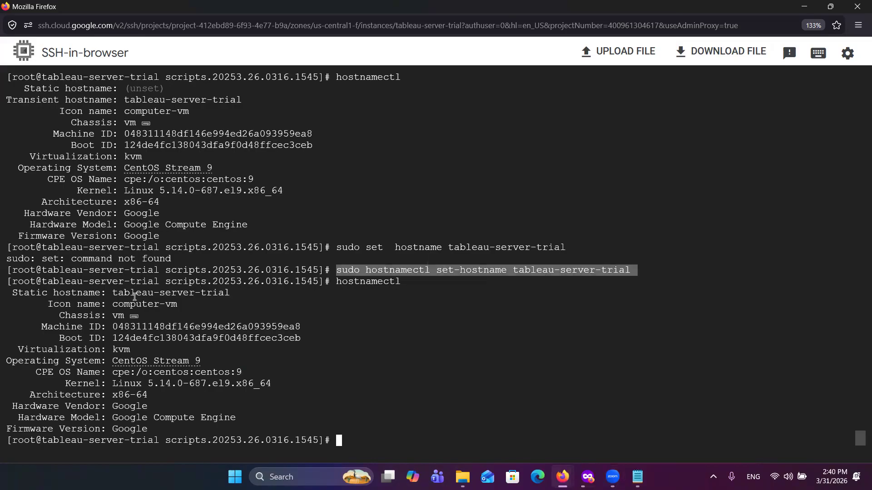
left_click_drag(116, 293, 233, 294)
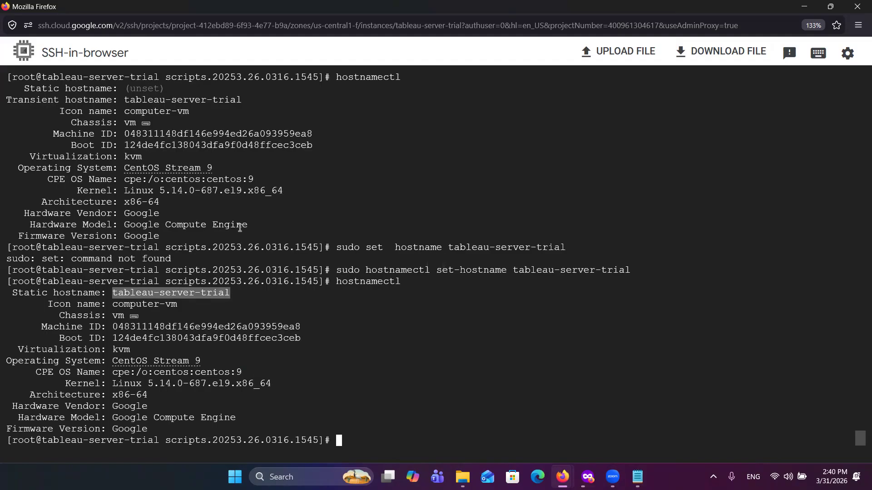
left_click(332, 385)
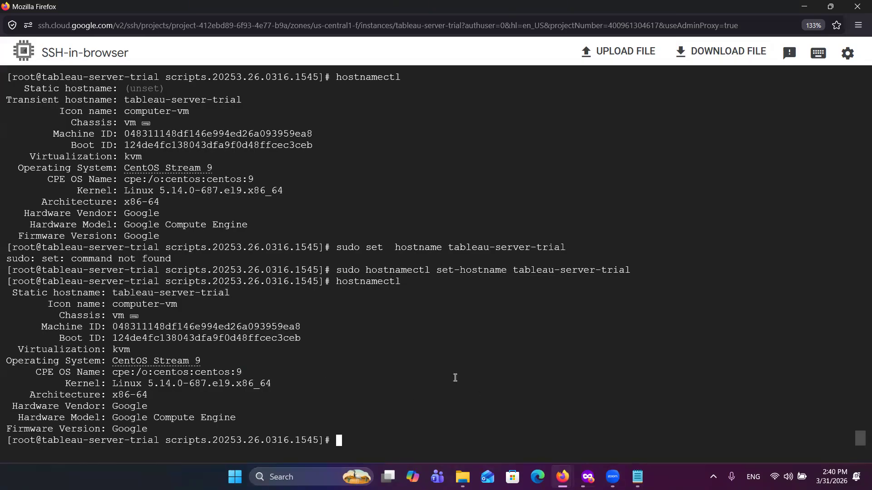
Step: List the scripts directory's contents with ls -lrt and consult the initialize-tsm command in the Notepad notes
type("ls -l")
key("Return")
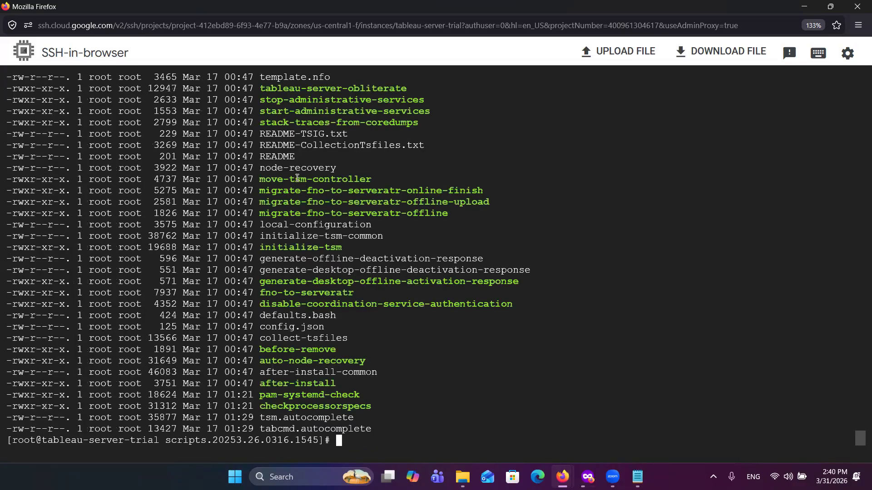
left_click(637, 477)
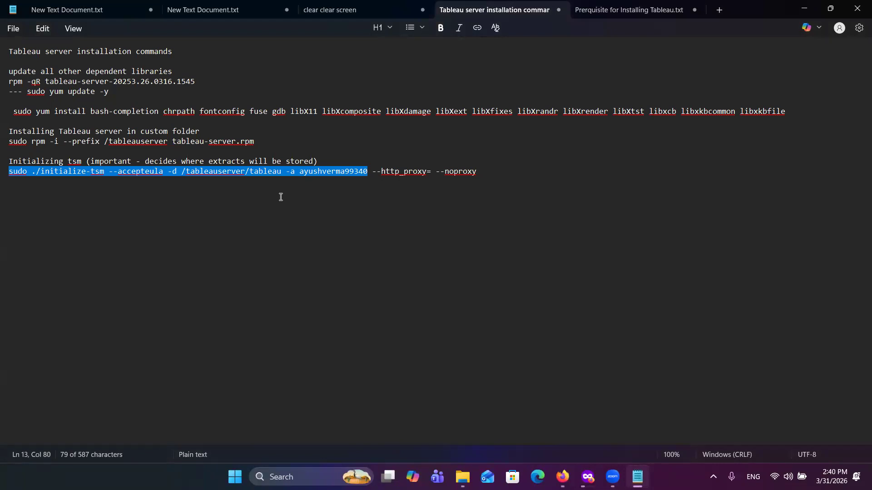
mouse_move(588, 476)
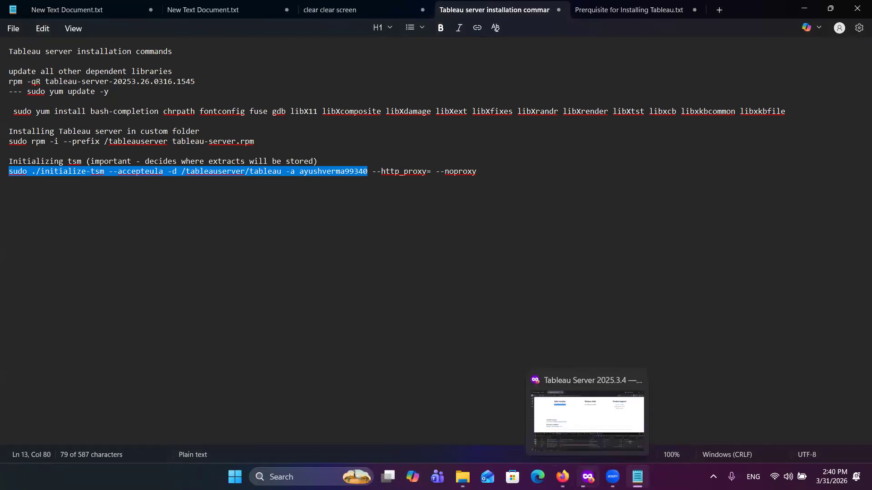
left_click(601, 425)
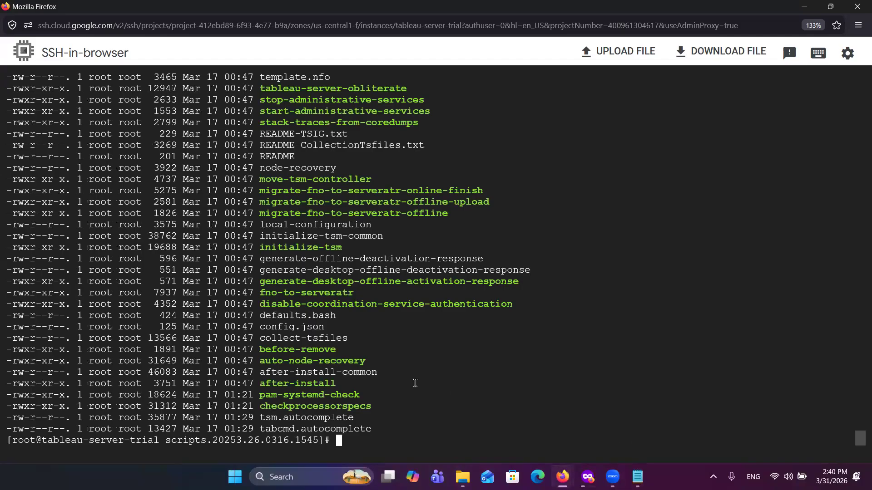
type("sudo ./initialize-tsm --accepteula -d /tableauserver/tableau -a ayushverma99340")
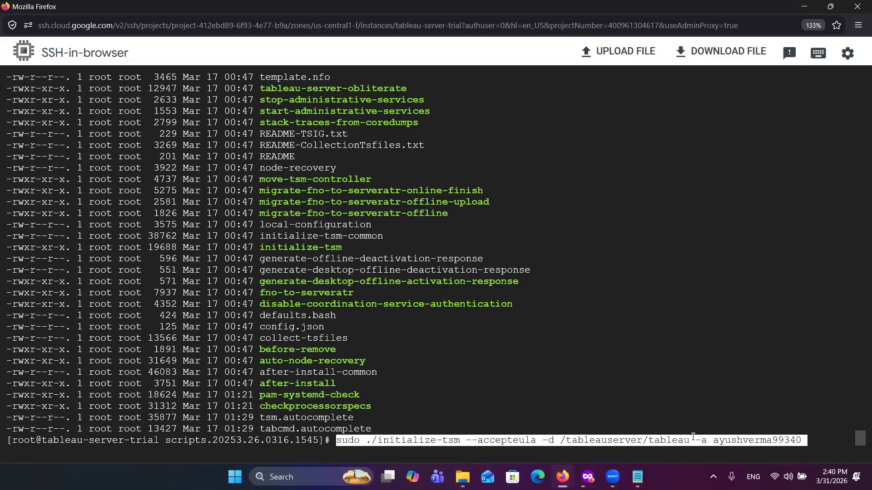
key("Right")
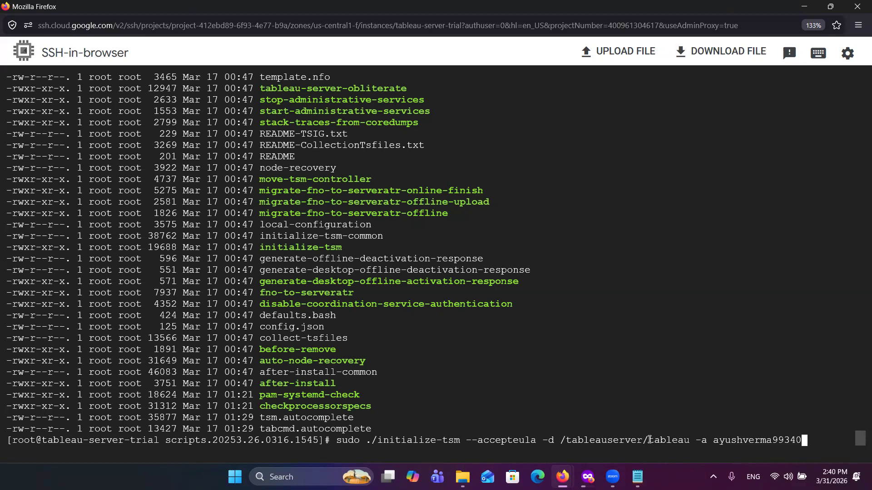
key("Up")
key("Down")
key("Up")
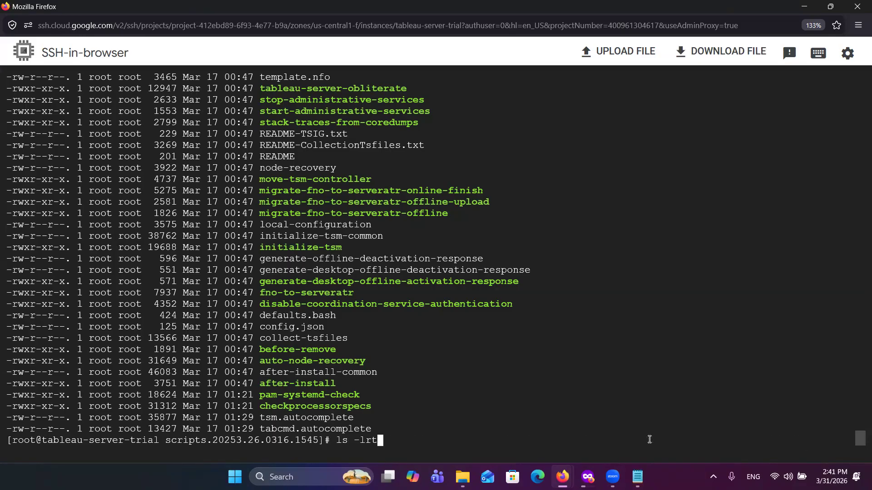
key("BackSpace")
key("BackSpace")
key("BackSpace")
key("BackSpace")
key("BackSpace")
key("BackSpace")
key("BackSpace")
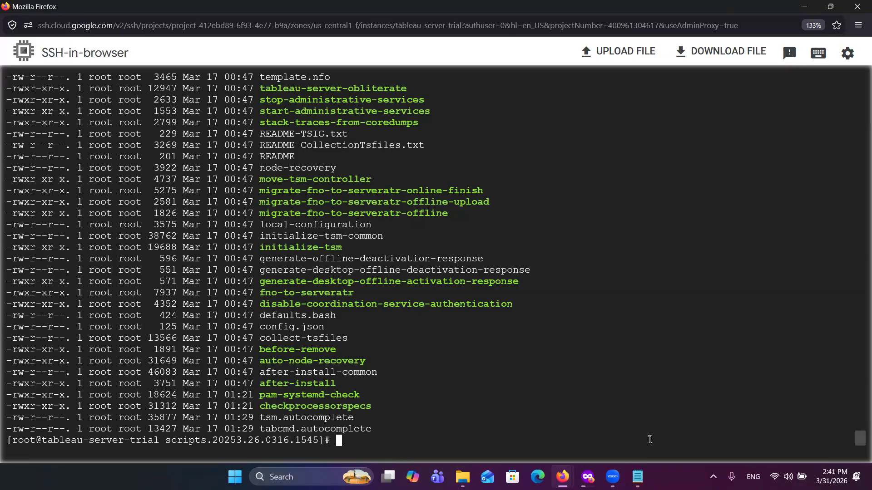
Step: Exit the root shell, checking the current account with whoami before and after leaving it
type("whoami")
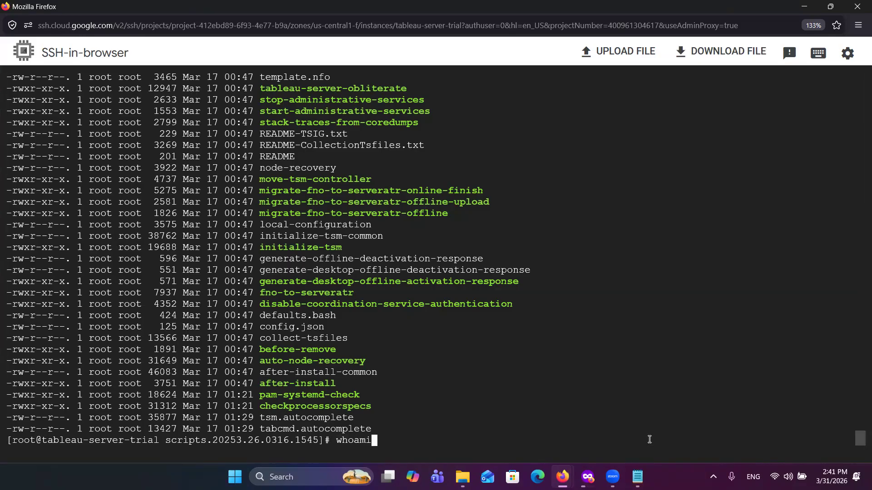
key("Return")
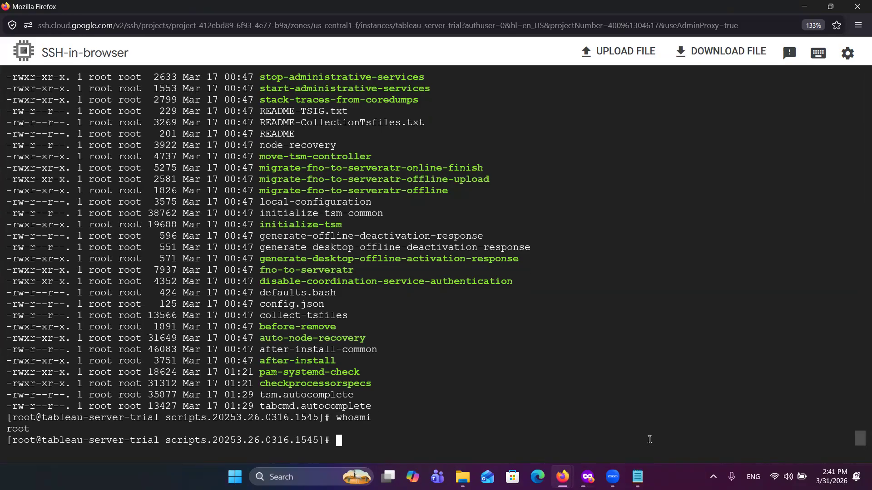
type("exit")
key("Return")
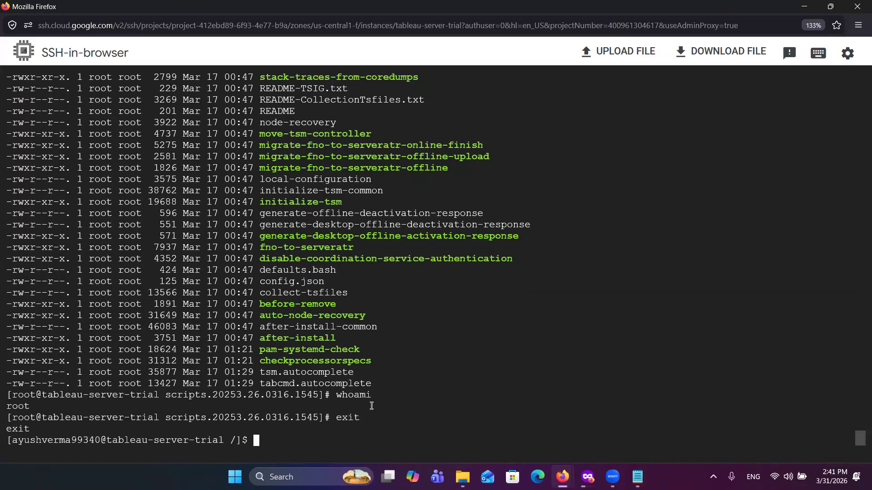
type("whoami")
key("Return")
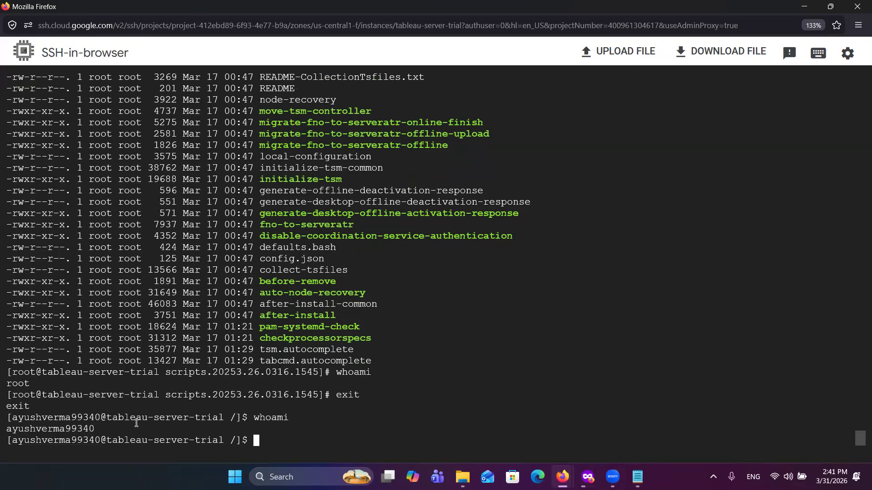
Step: Try to run sudo ./initialize-tsm --accepteula -d /tableauserver/tableau from the root directory, with the regular account's username after -a
type("sudo ./initialize-tsm --accepteula -d /tableauserver/tableau -a ayushverma99340")
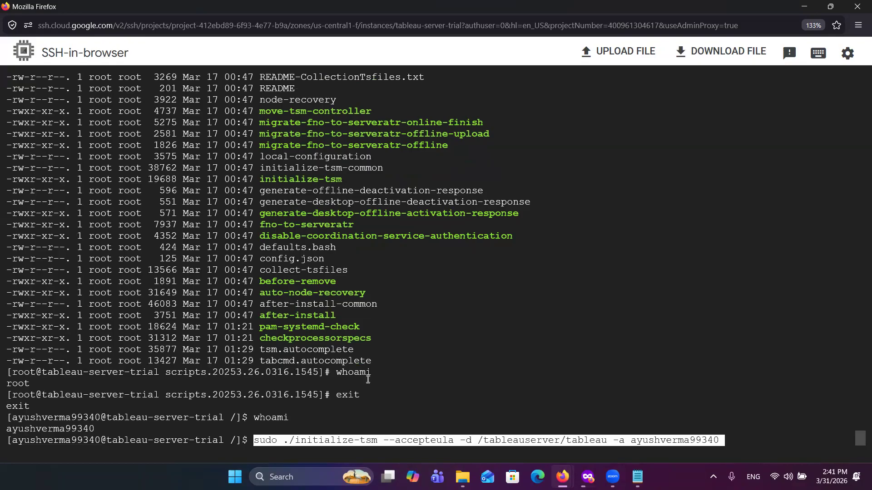
key("Right")
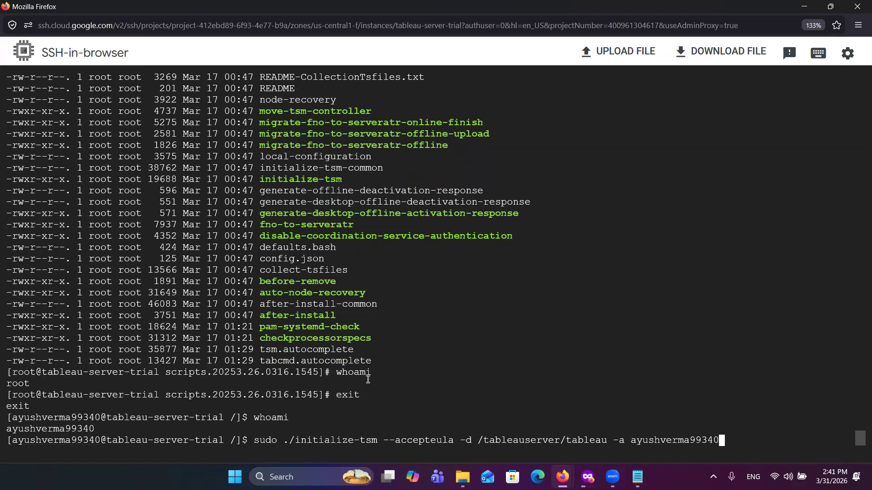
key("Return")
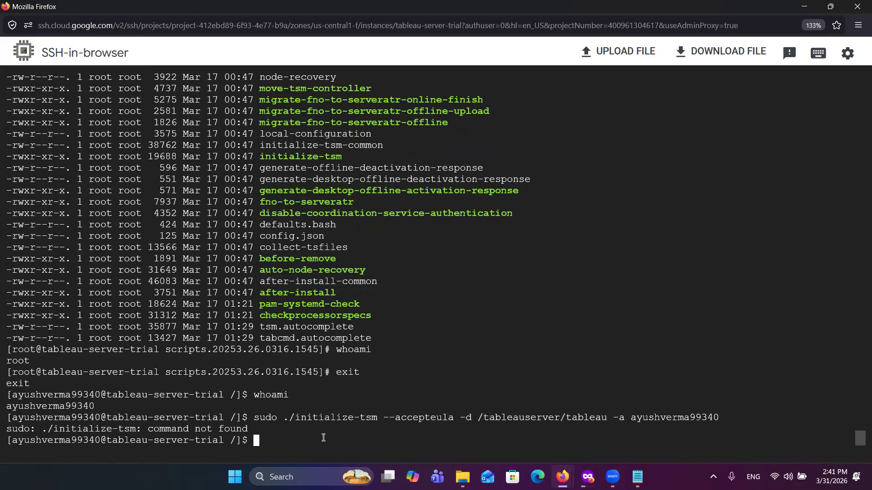
Step: Try to change to the Tableau scripts directory by running cd /tableauserver/packages/scrips
type("cd /tableau")
type("/")
key("BackSpace")
type("server/packages/scrips")
key("Return")
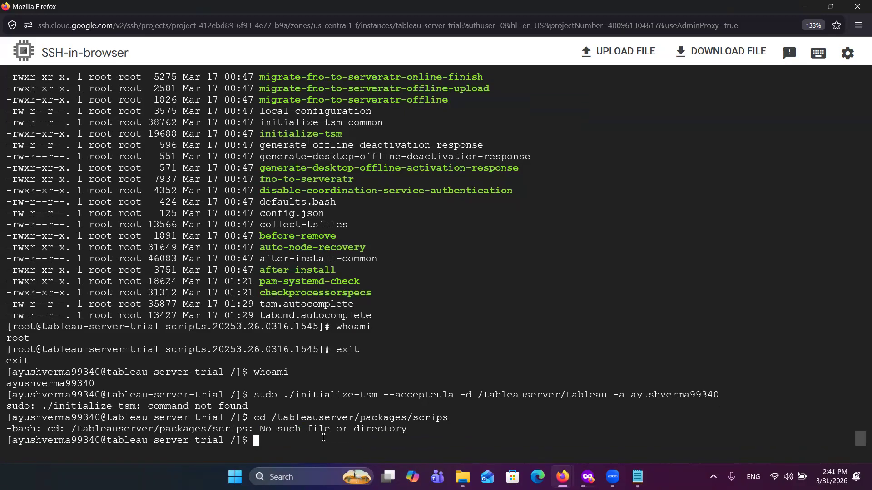
Step: Correct the recalled path's spelling and try running cd /tableauserver/packages/scripts
key("Up")
key("Left")
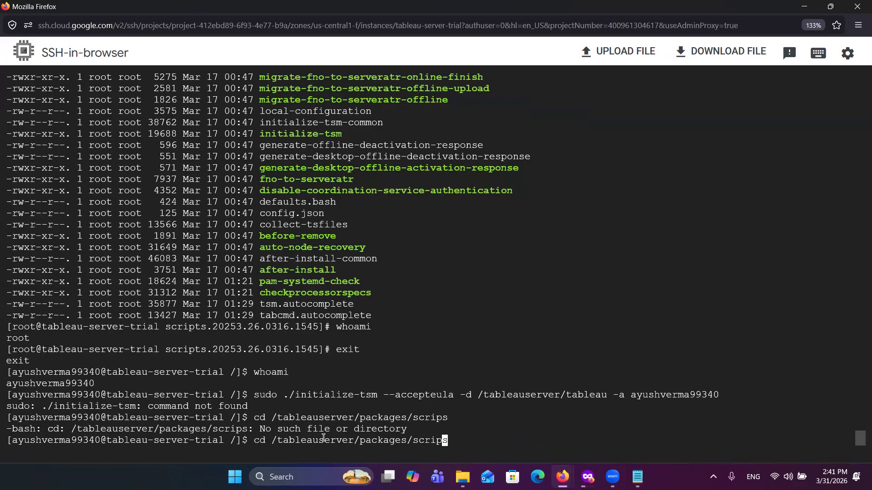
type("t")
key("Return")
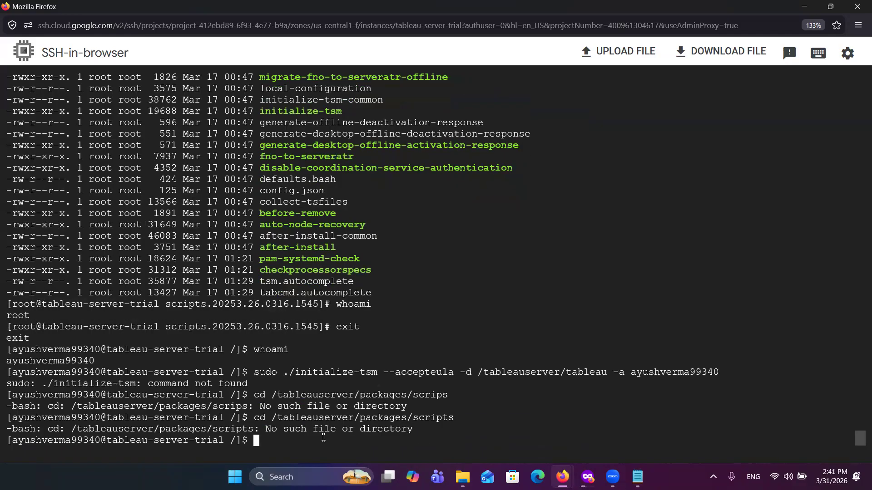
Step: Change to the versioned scripts directory with cd /tableauserver/packages/scripts* and list its contents with ls -lrt
key("Up")
type("*")
key("Return")
type("ls -lrt")
key("Return")
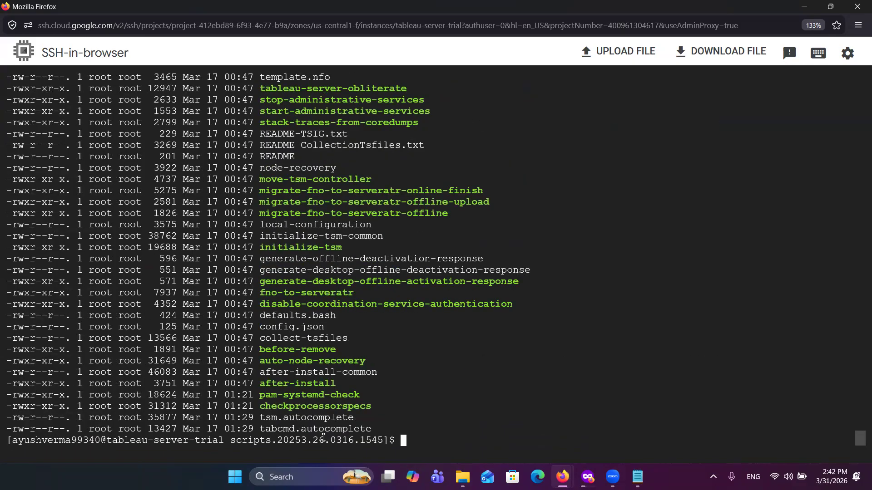
Step: Run sudo ./initialize-tsm --accepteula -d /tableauserver/tableau in the scripts directory, giving the regular account's username after -a
key("Up")
key("Down")
type("sudo ./initialize-tsm --accepteula -d /tableauserver/tableau -a ayushverma99340")
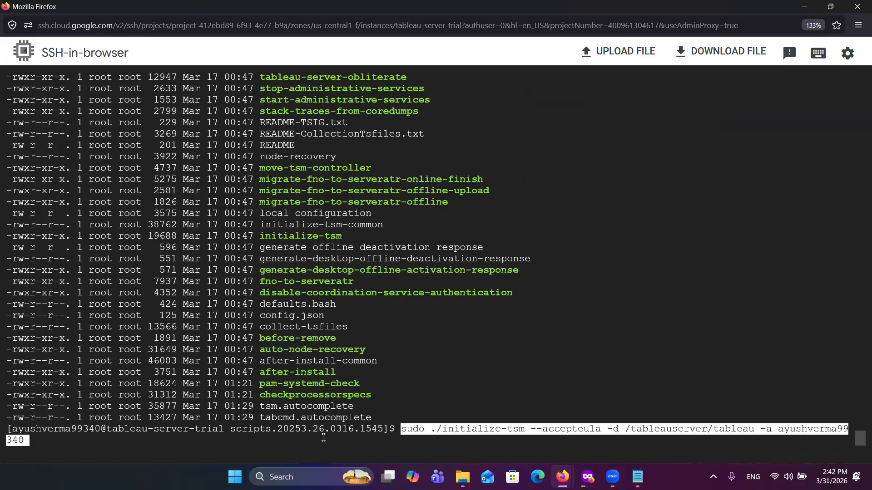
key("Left")
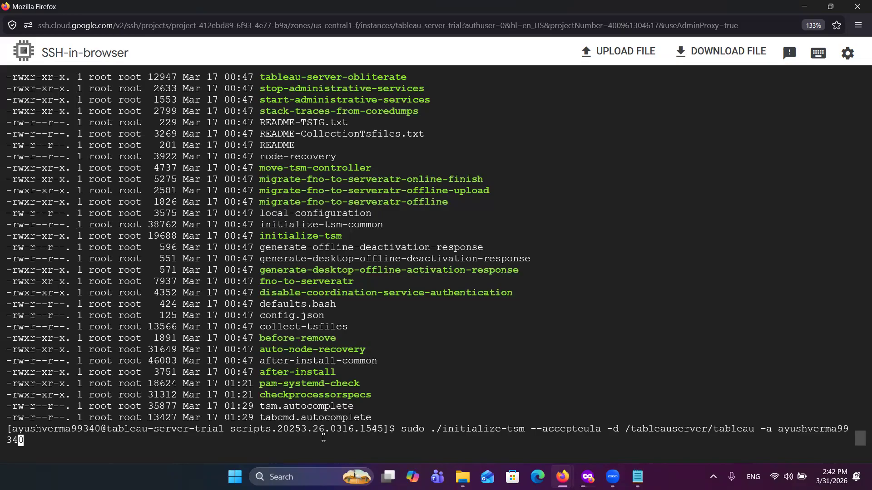
key("Right")
key("Return")
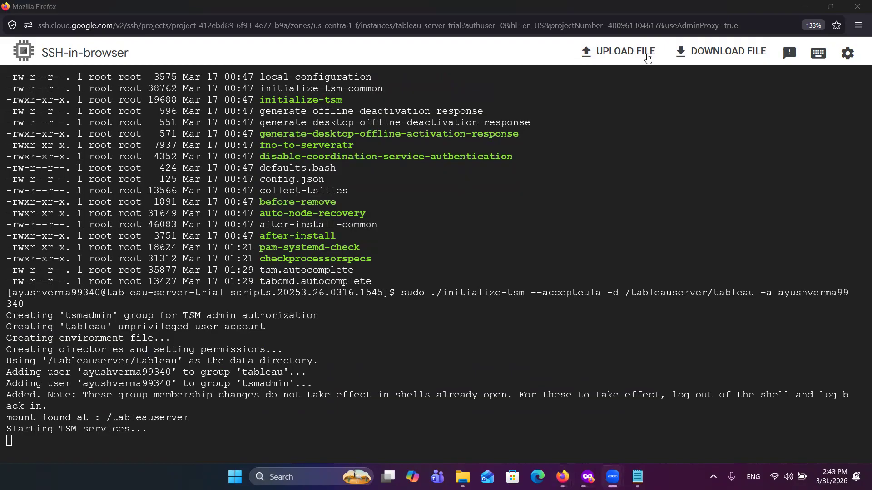
Step: Examine the TSM administrative web interface address in the initialize-tsm output
left_click(594, 177)
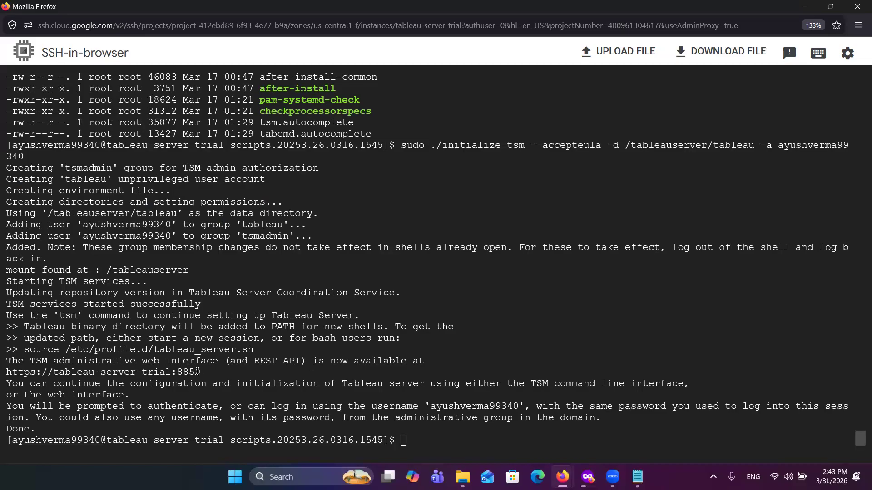
left_click_drag(208, 371, 2, 376)
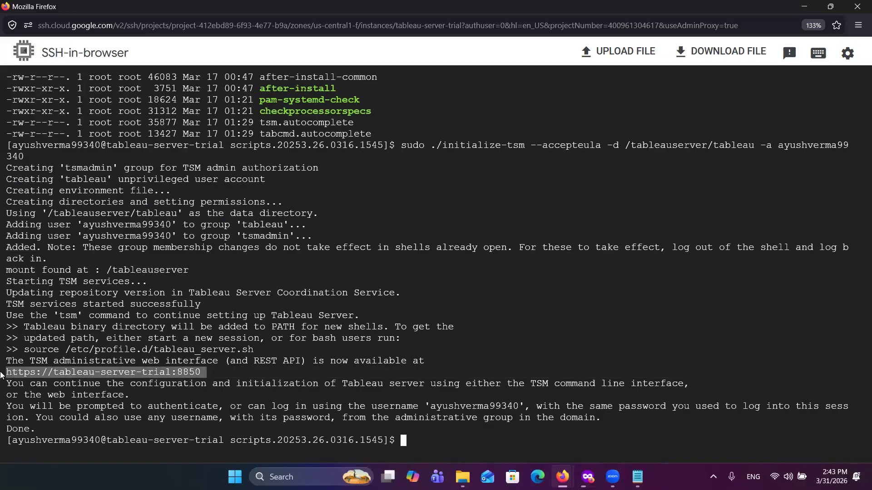
left_click(91, 372)
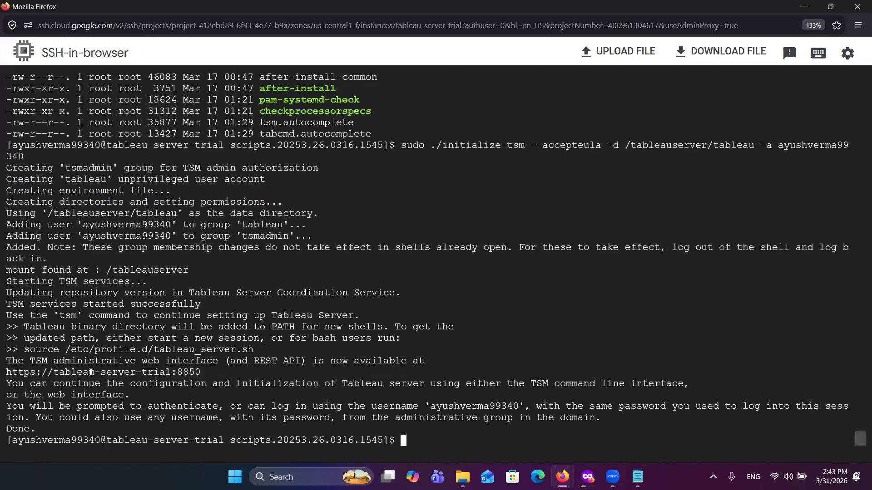
Step: Change to the installation directory with cd /tableauserver and list its contents with ls -lrt
left_click_drag(171, 373, 56, 374)
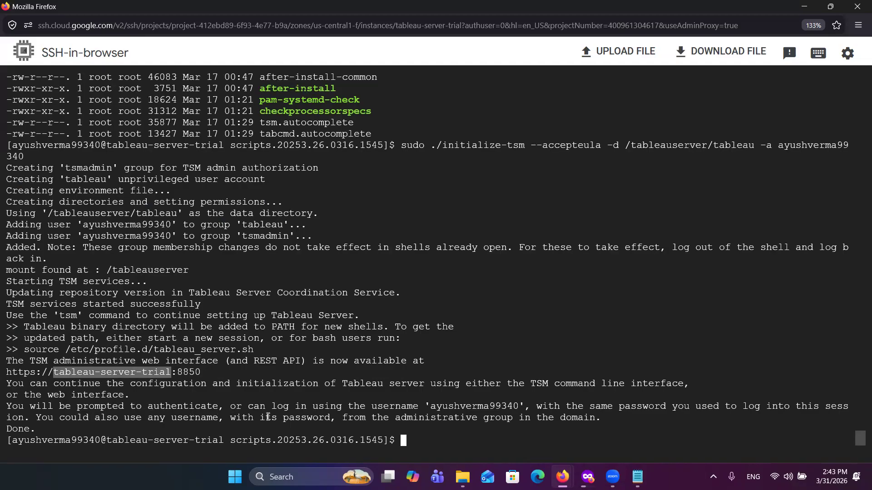
type("cd /tableauserver")
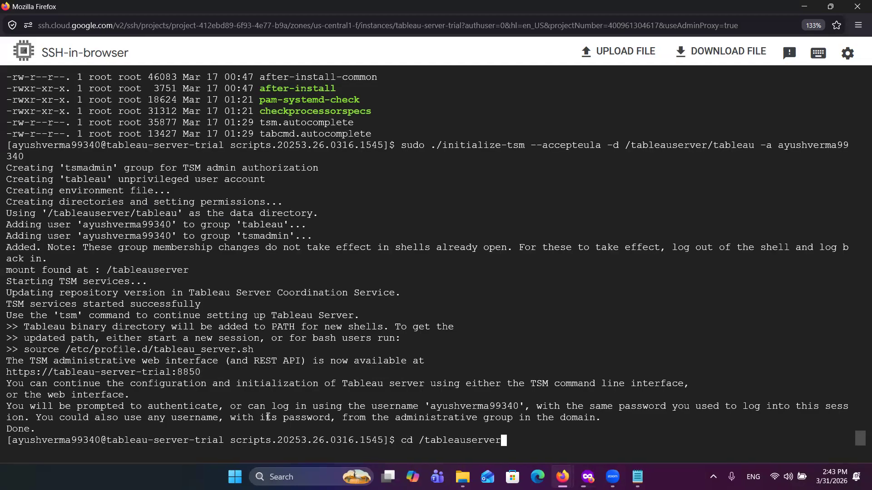
key("Return")
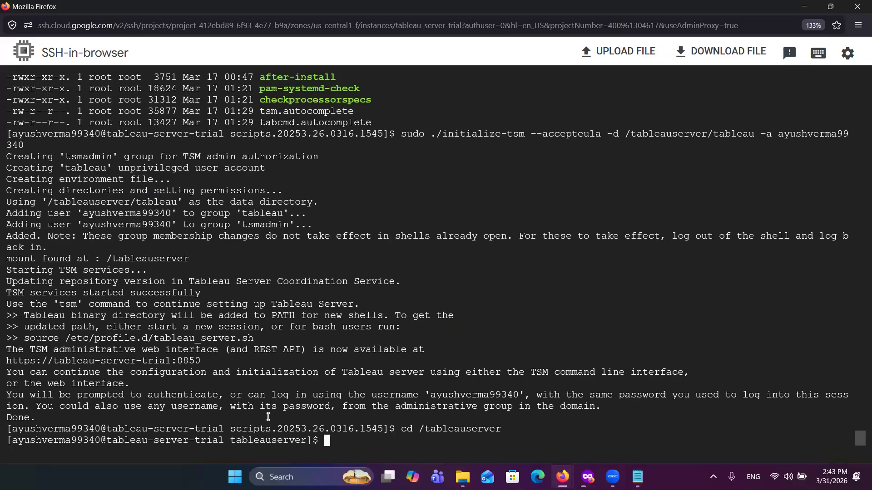
type("ls -lrt")
key("Return")
Step: Try to enter the data directory from /tableauserver with cd tableau
type("cd ta")
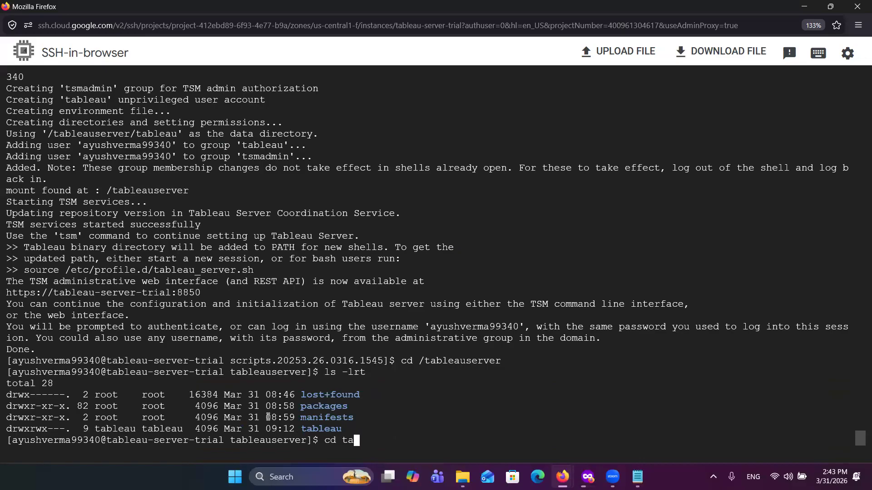
type("bleau")
key("Return")
type("l")
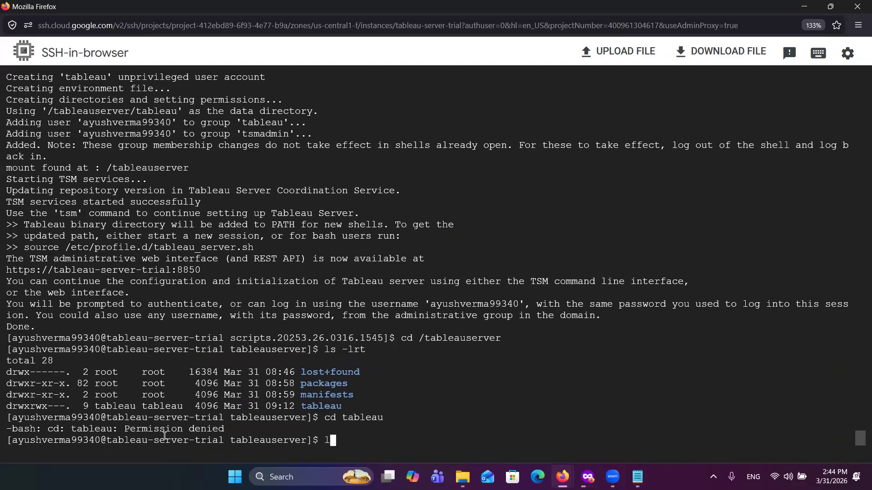
key("BackSpace")
Step: Switch to the Google Cloud VM instances page and open a new SSH session to tableau-server-trial in a maximized window
key("alt+Tab")
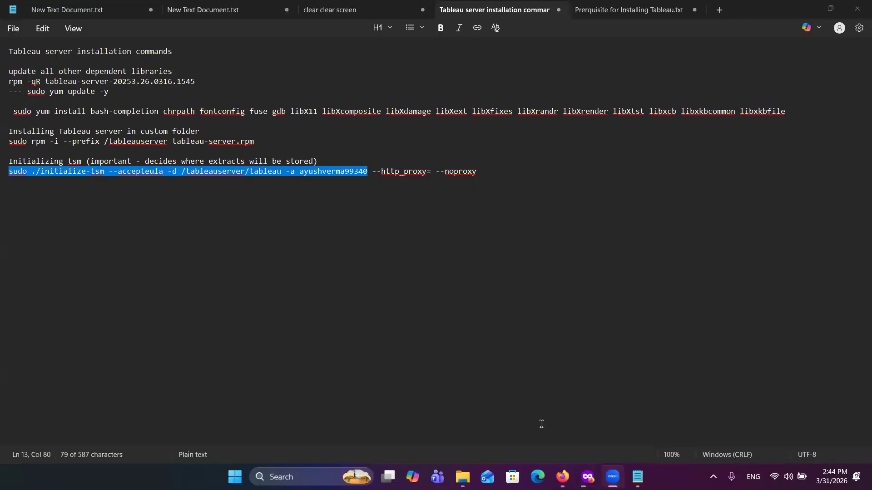
key("alt+Tab")
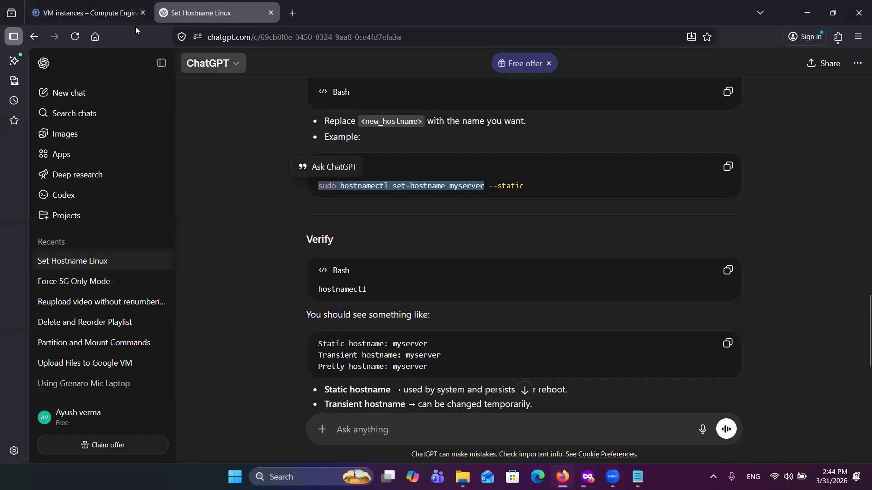
left_click(79, 9)
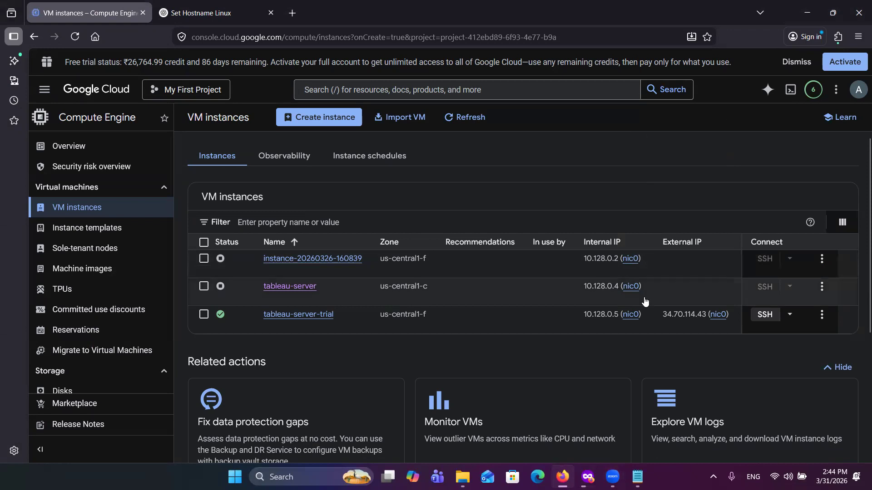
left_click(759, 316)
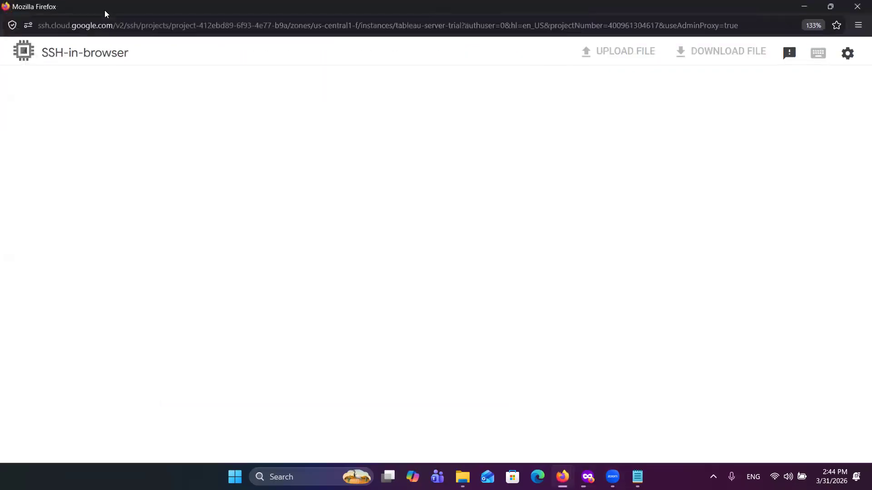
double_click(104, 10)
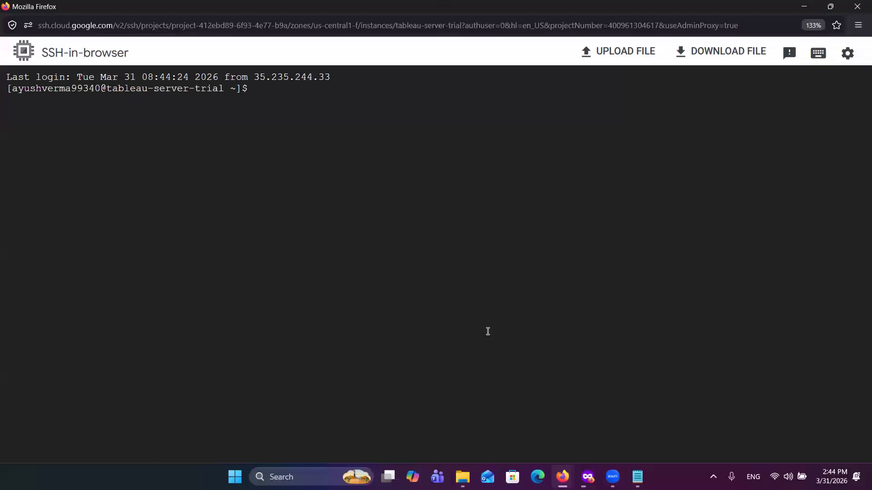
Step: In the new session, change to the data directory with cd /tableauserver/tableau and list its contents with ls -lrt
left_click(281, 94)
type("cd /tableauserver/tableau")
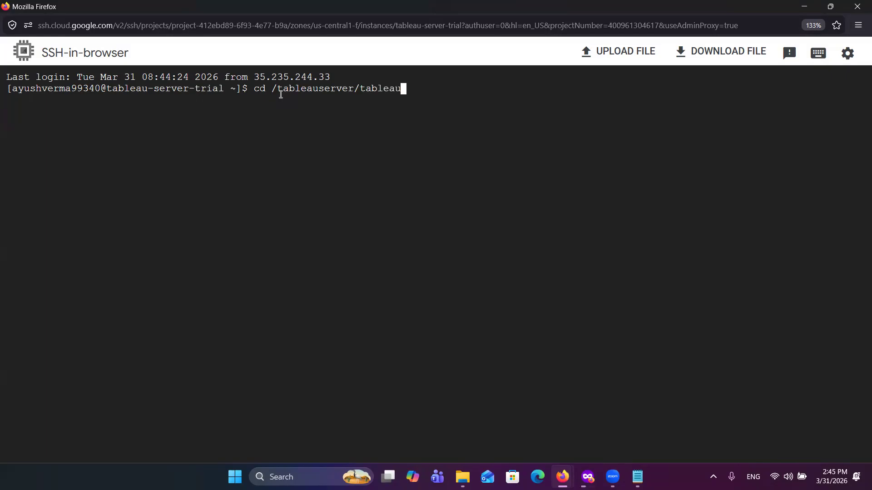
key("Return")
type("ls -lrt")
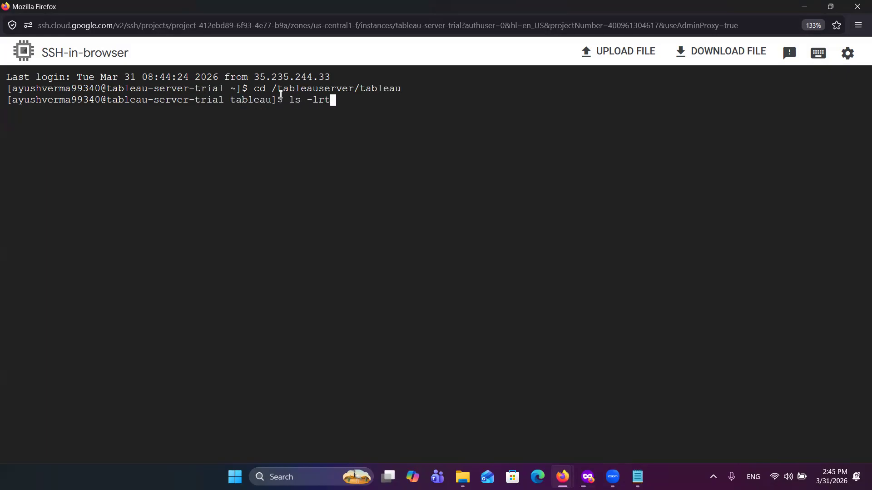
key("Return")
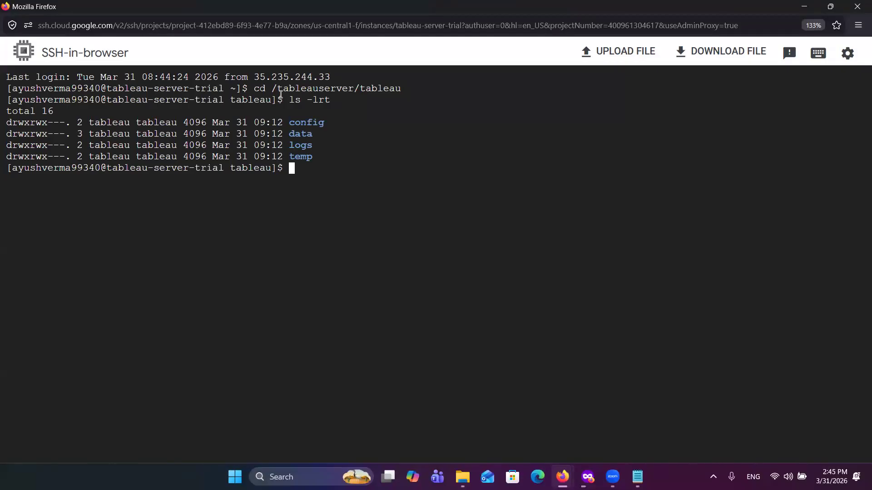
Step: Enter the data subdirectory with cd data and list its contents with ls -lrt
type("cd data")
key("Return")
type("l")
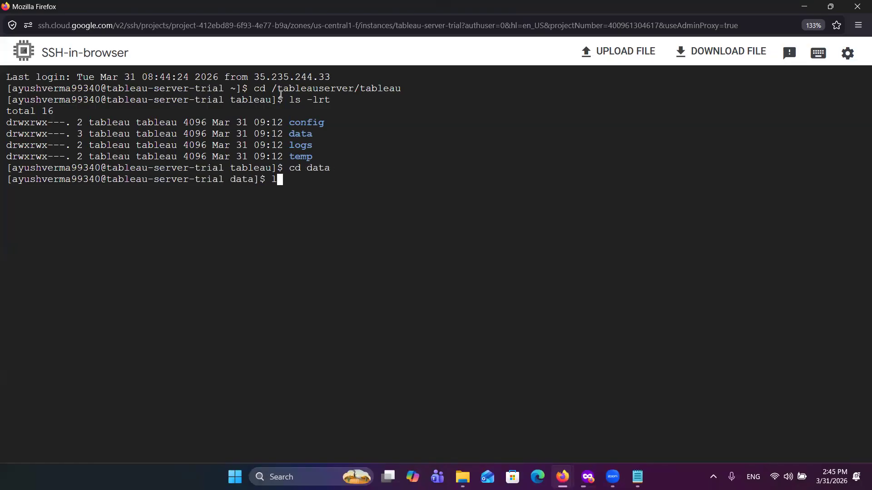
type("s -lrt")
key("Return")
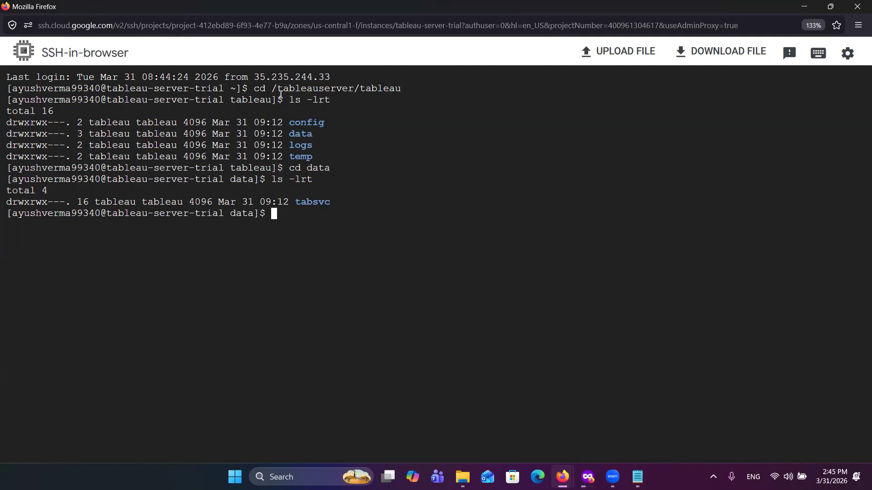
Step: Enter the tabsvc subdirectory with cd tabsvc and list the service folders with ls -lrt
type("cd tabsvc")
key("Return")
type("ls -lrt")
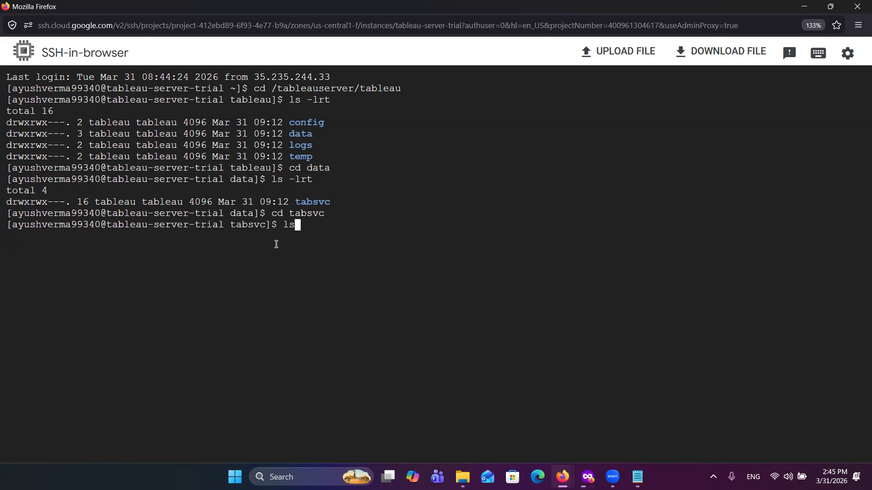
key("Return")
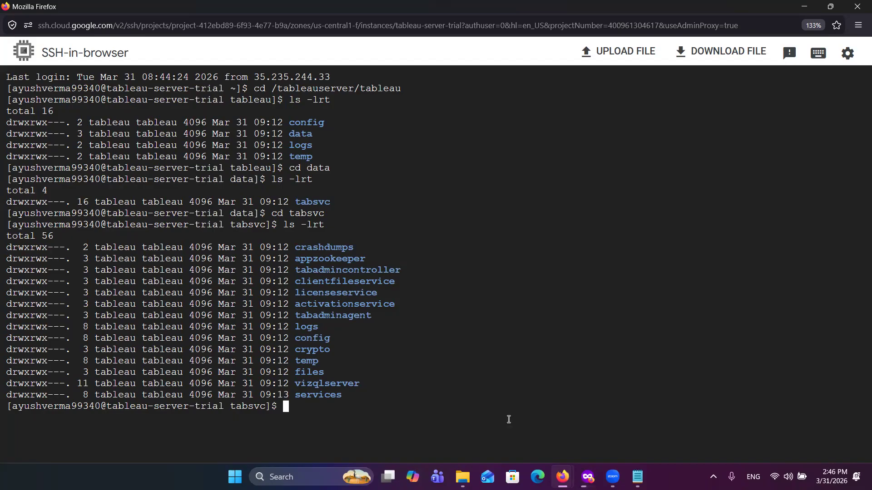
Step: Check the status of the Tableau Server services in the terminal with tsm status -v
mouse_move(566, 472)
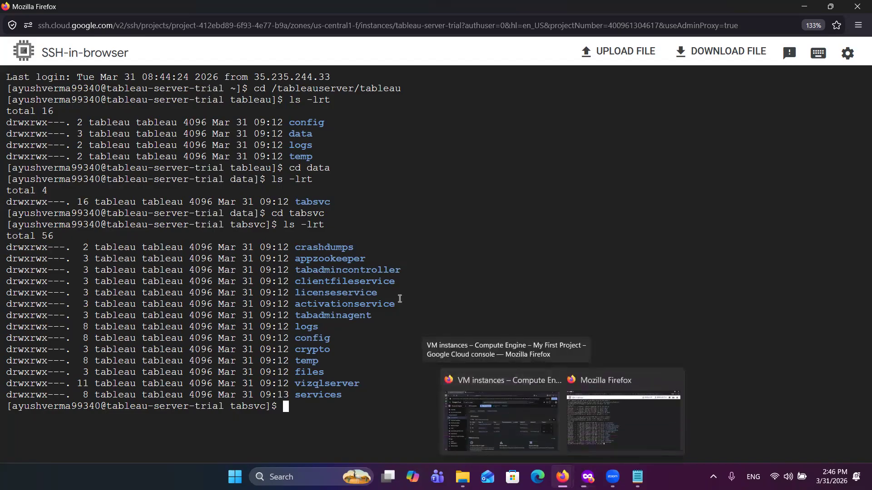
type("tsm status ")
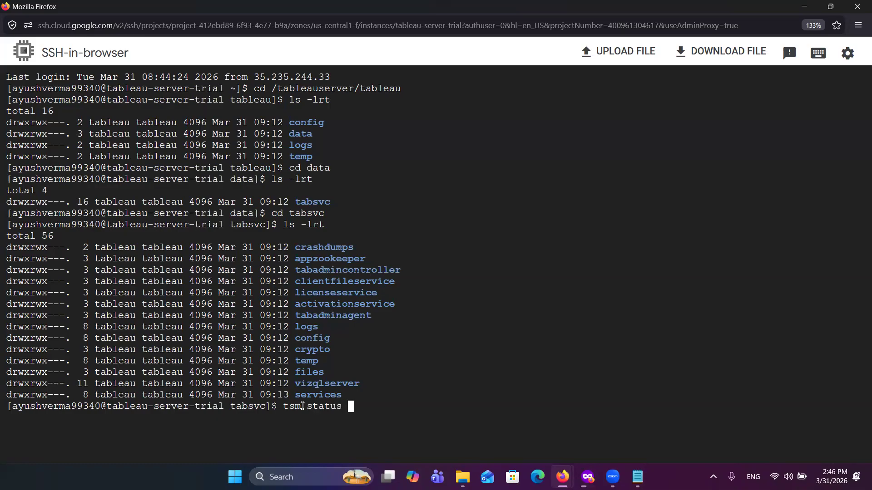
type("-v")
key("Return")
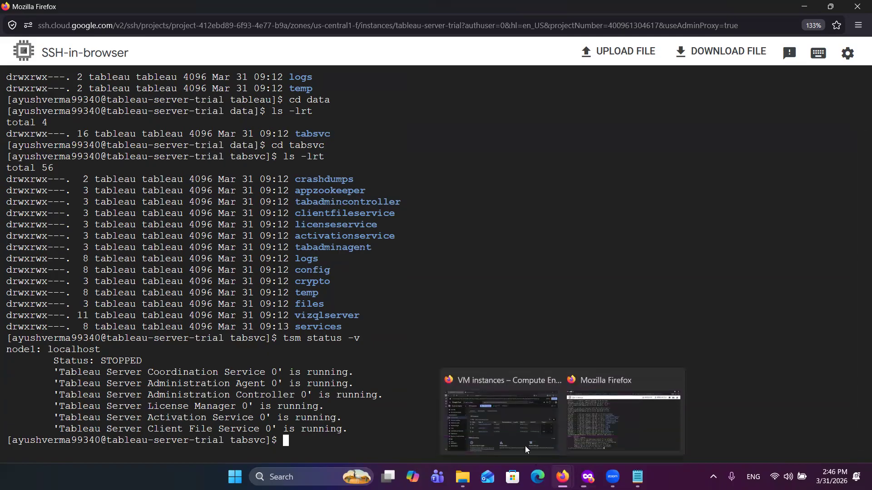
left_click(507, 430)
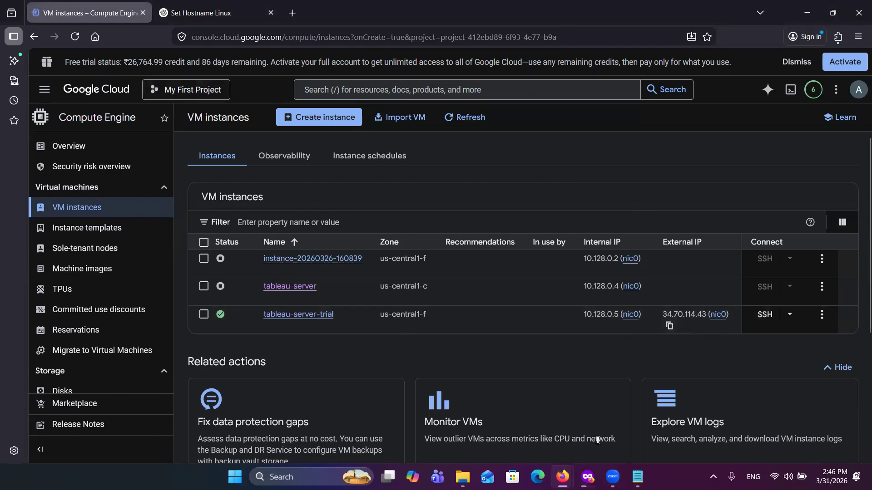
left_click(588, 477)
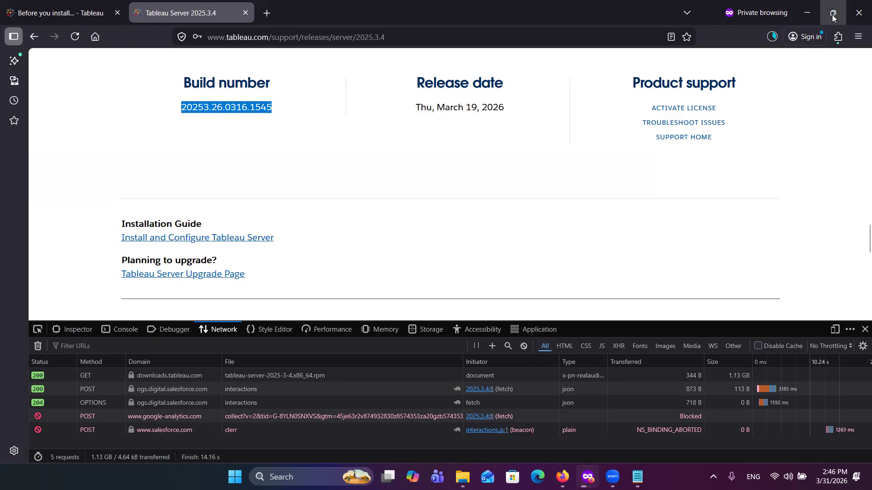
mouse_move(833, 17)
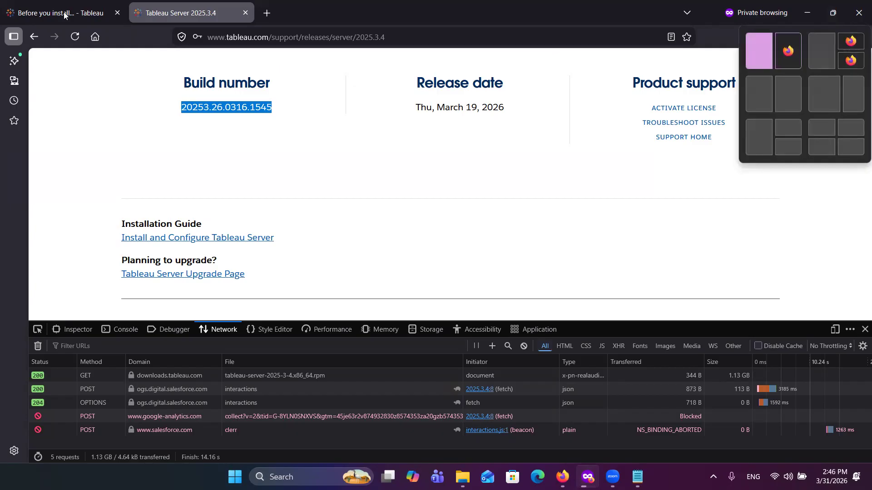
key("ctrl+t")
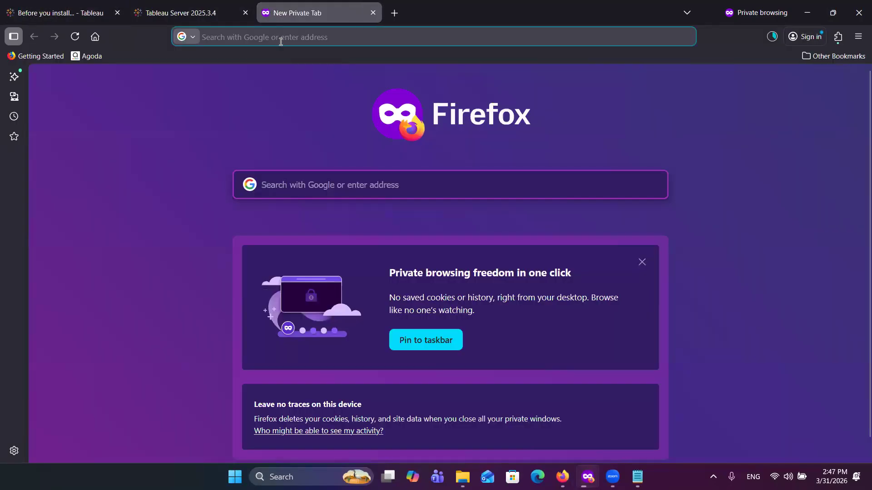
type("34.70.114.43")
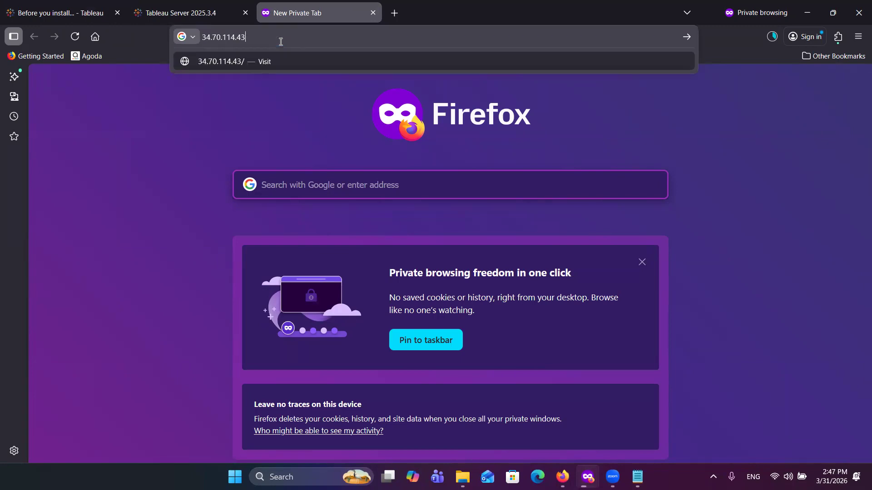
type(":8850")
key("Home")
type("https://")
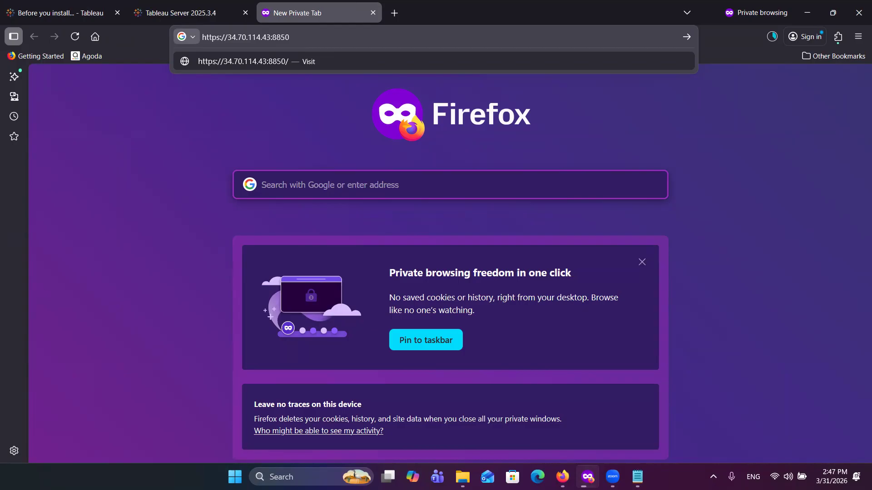
key("Return")
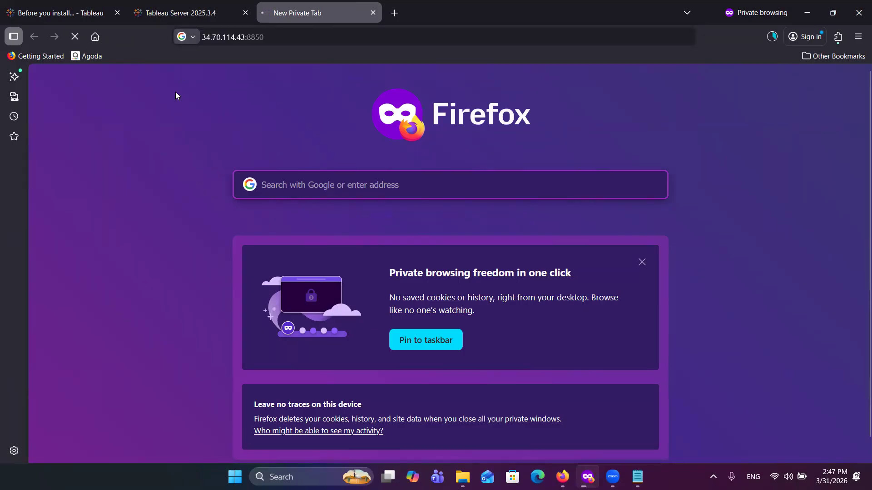
Step: In the Tableau Help contents, expand Deploy and Install and Configure Tableau Server, and open the Install and Initialize TSM article
left_click(75, 13)
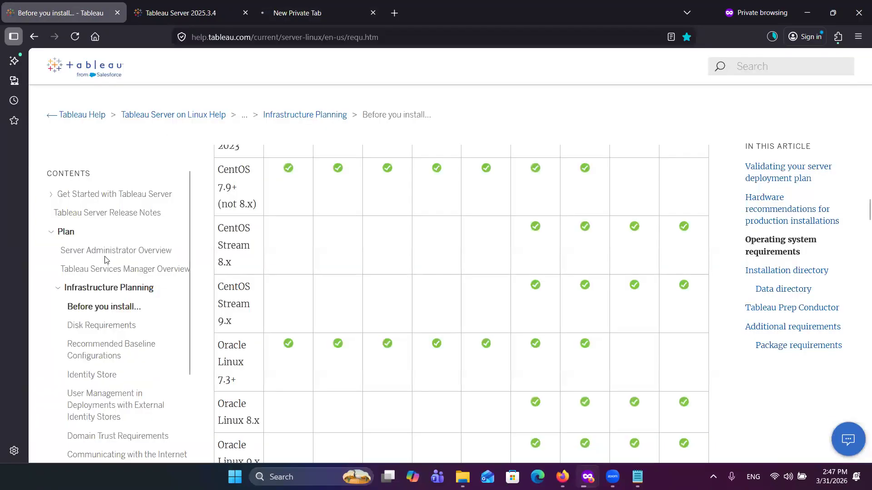
scroll(109, 373, "down", 2)
scroll(109, 374, "down", 1)
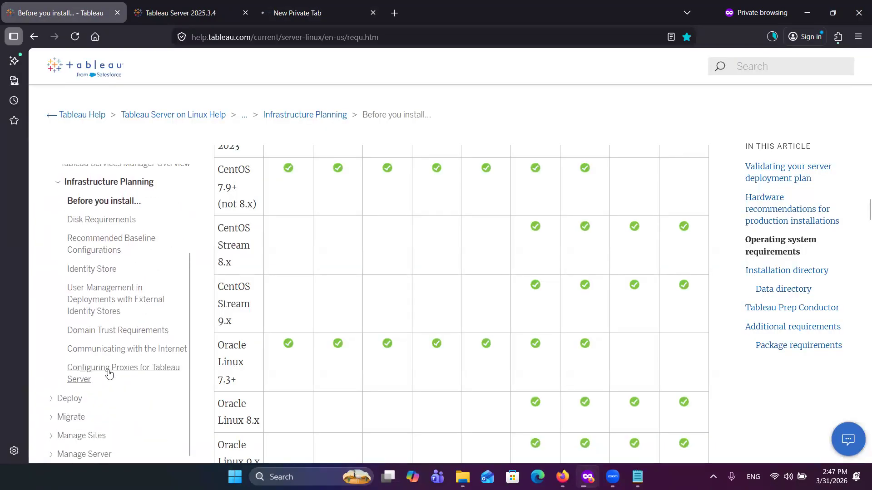
left_click(50, 399)
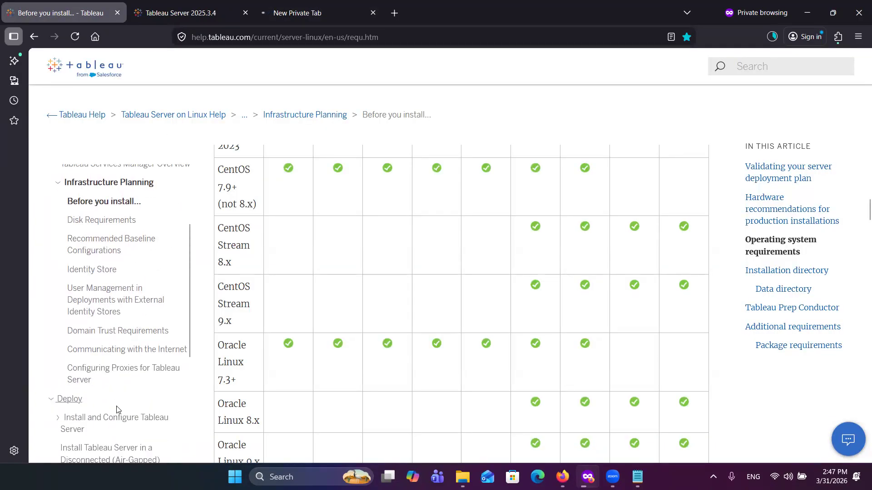
scroll(109, 400, "down", 2)
left_click(57, 332)
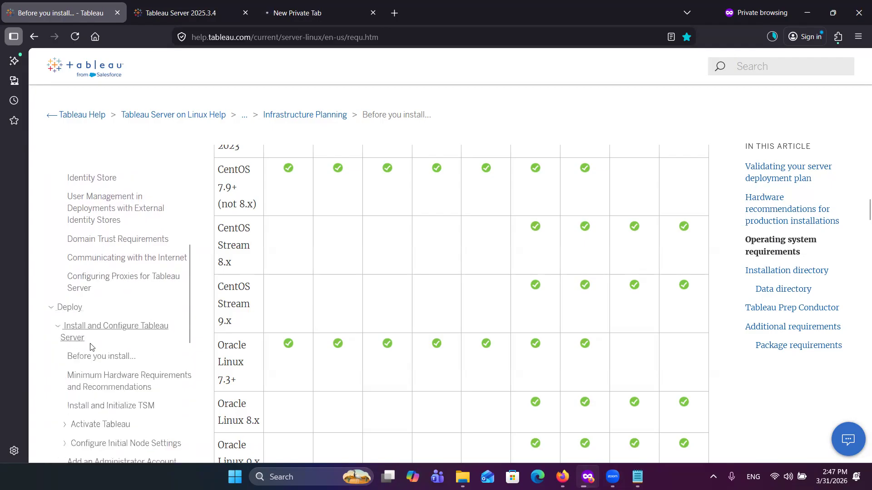
scroll(95, 368, "down", 2)
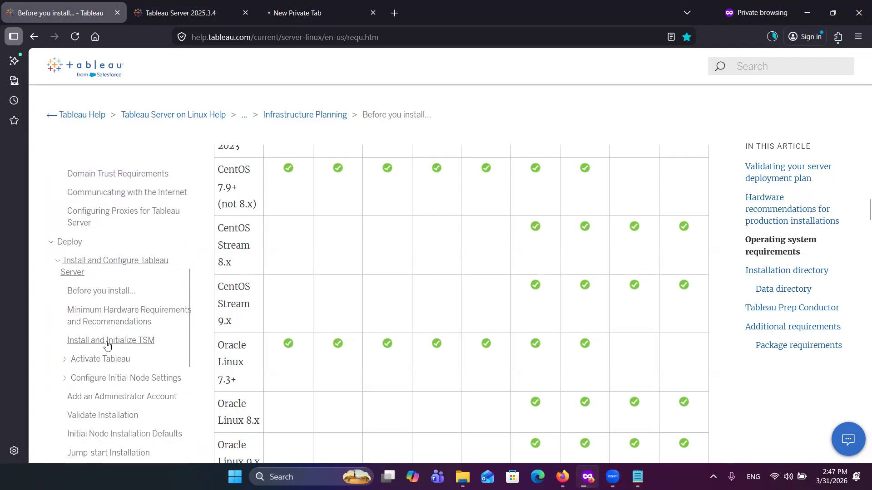
left_click(120, 345)
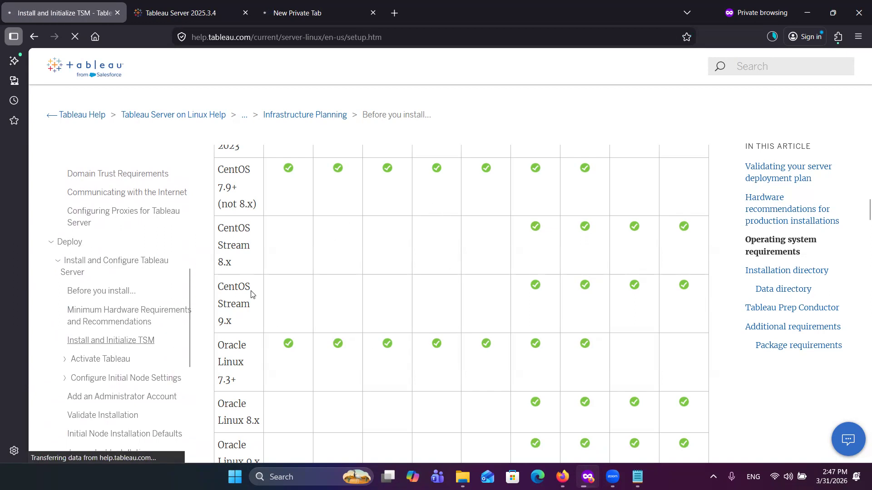
Step: Review the article's package installation commands, including the non-default location option, and the Initialize TSM instructions
scroll(317, 343, "down", 5)
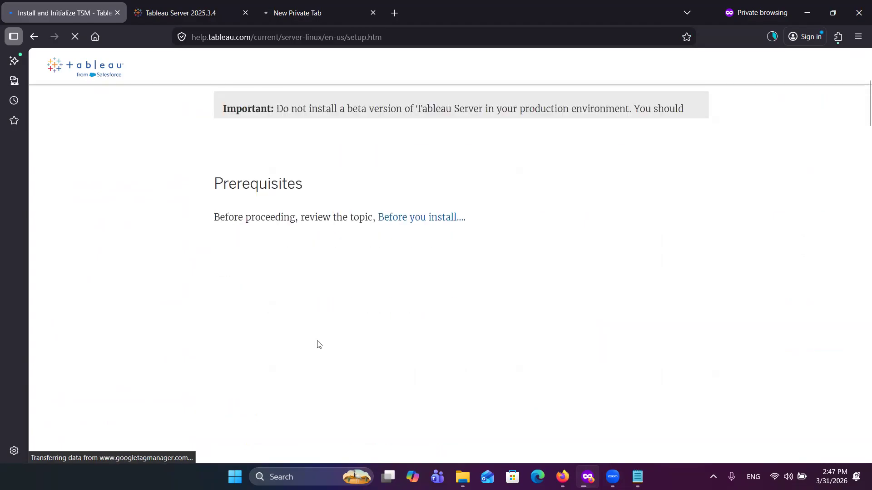
scroll(317, 343, "down", 8)
scroll(318, 341, "down", 11)
scroll(318, 340, "down", 15)
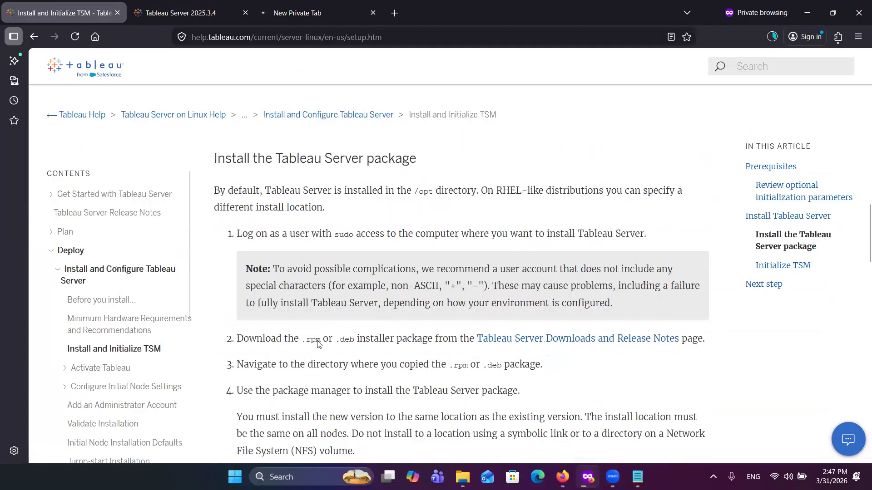
scroll(318, 344, "down", 2)
scroll(317, 340, "down", 10)
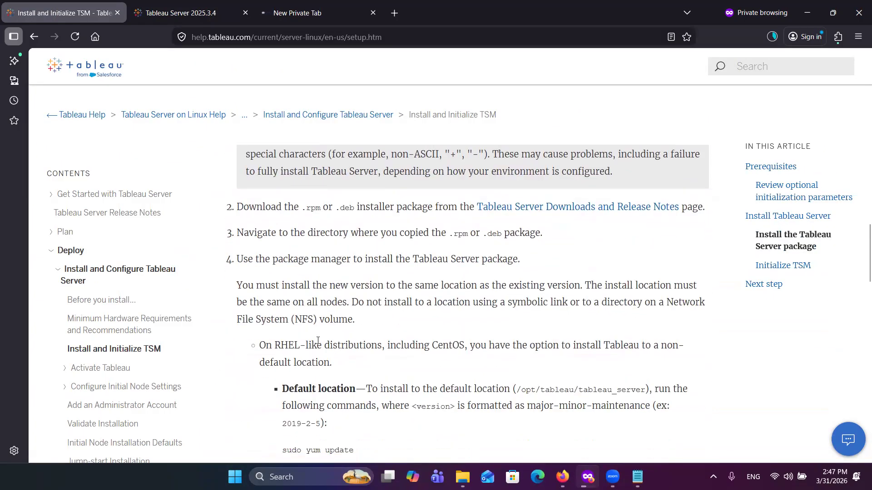
scroll(317, 341, "down", 3)
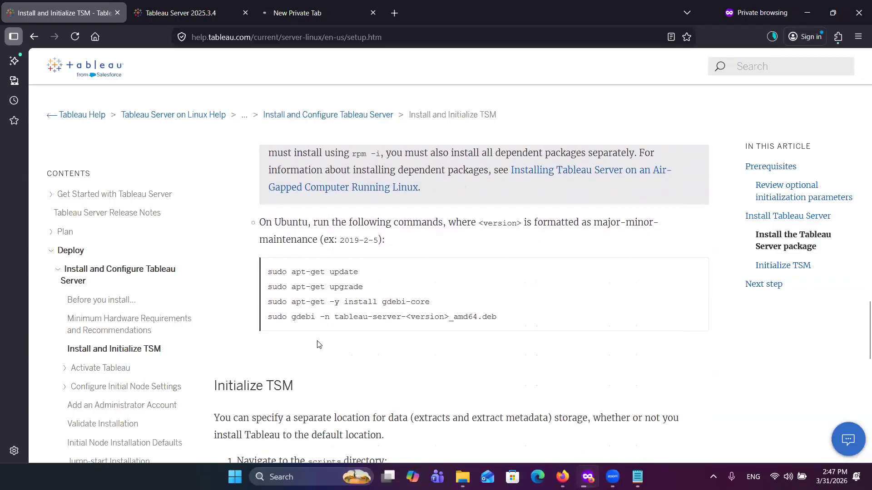
scroll(318, 318, "up", 6)
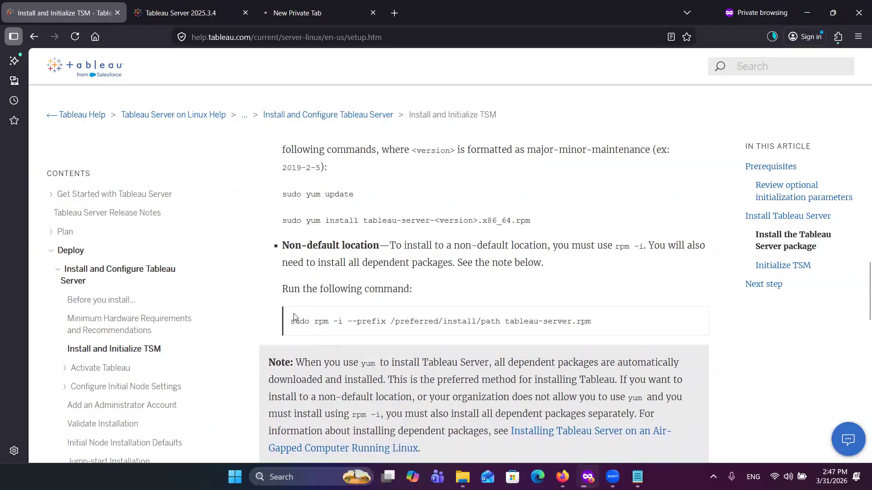
scroll(350, 367, "down", 7)
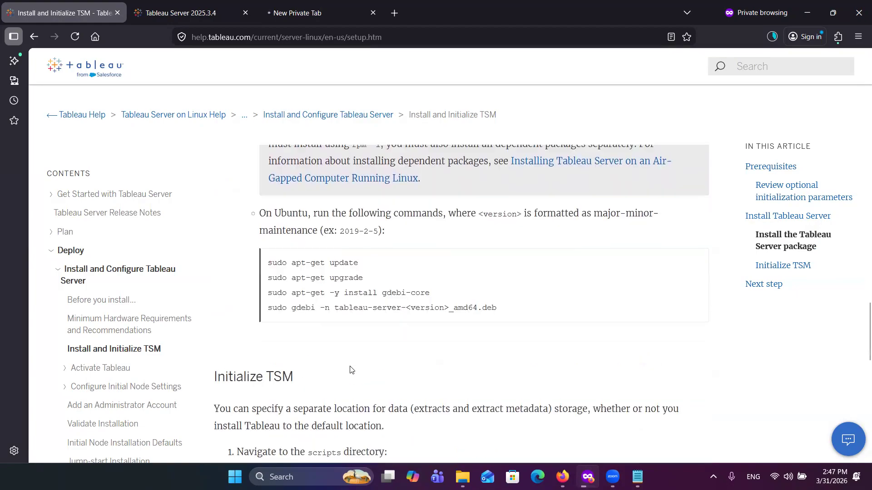
scroll(350, 370, "down", 7)
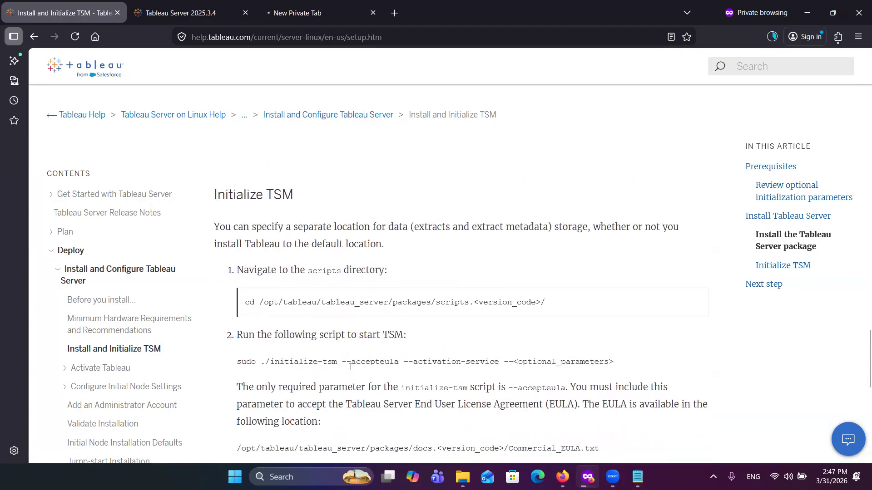
scroll(351, 370, "down", 1)
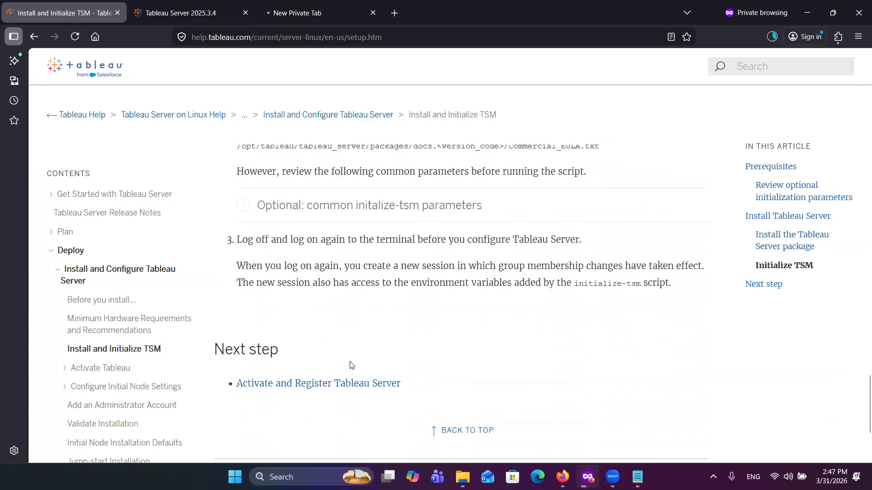
Step: Expand the optional common initialize-tsm parameters and review the flags, highlighting the default data directory path /var/opt/tableau/tableau_server
left_click(249, 208)
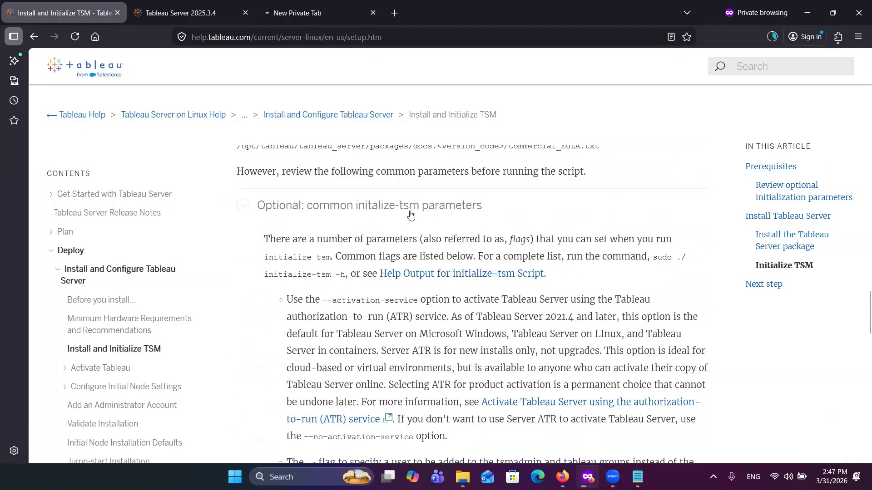
scroll(419, 318, "down", 1)
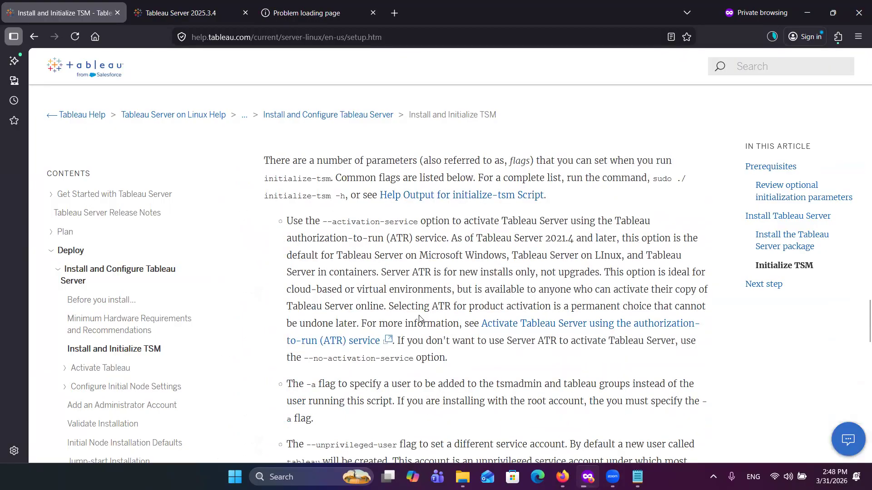
scroll(419, 318, "down", 1)
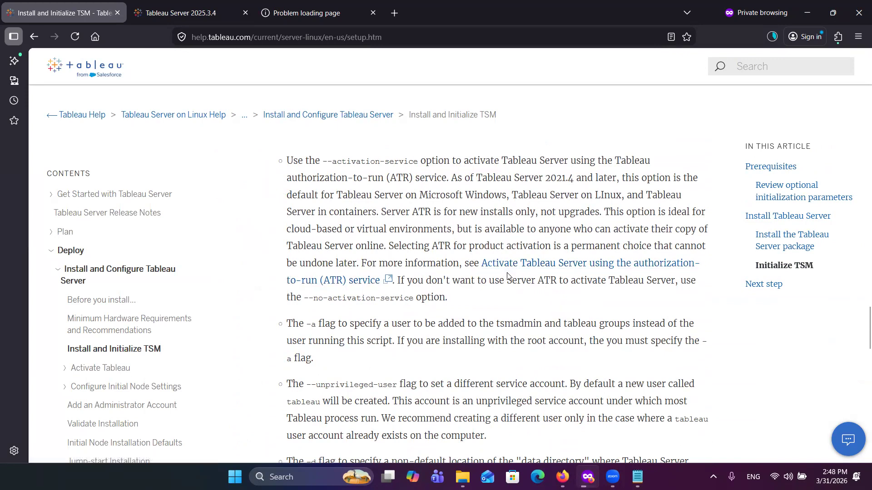
scroll(507, 276, "down", 2)
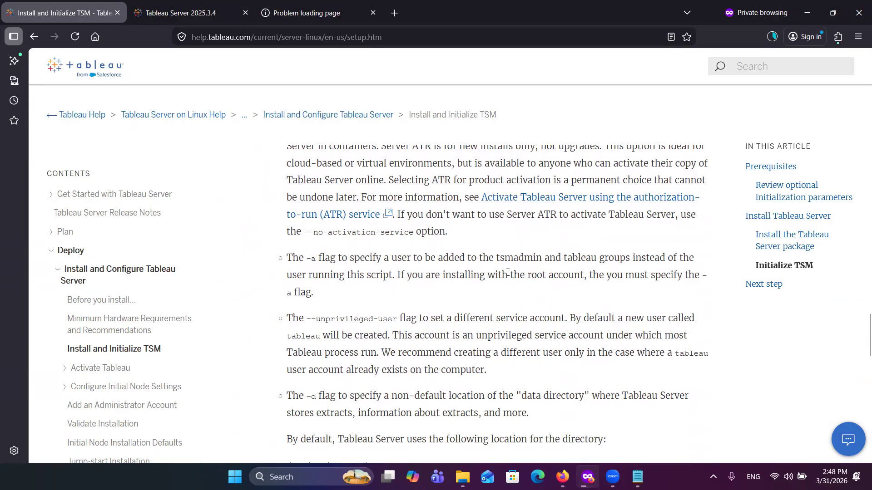
scroll(508, 273, "down", 2)
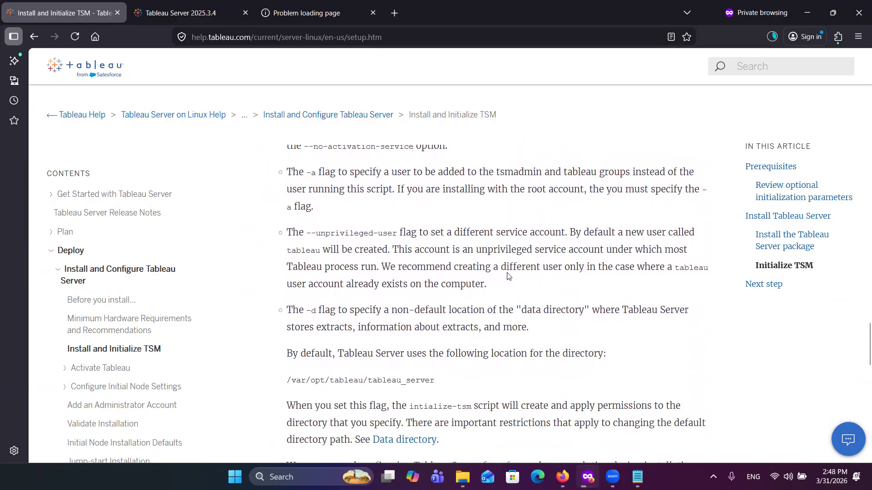
scroll(508, 276, "down", 1)
scroll(508, 272, "down", 3)
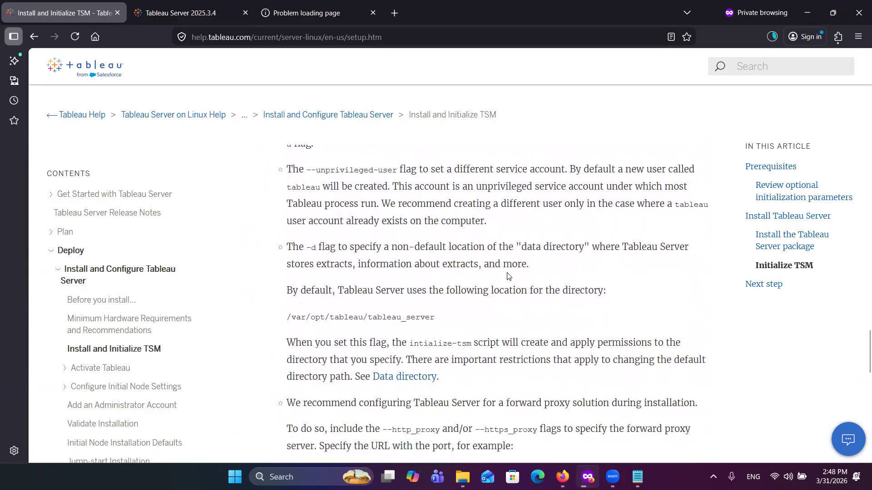
scroll(507, 276, "down", 2)
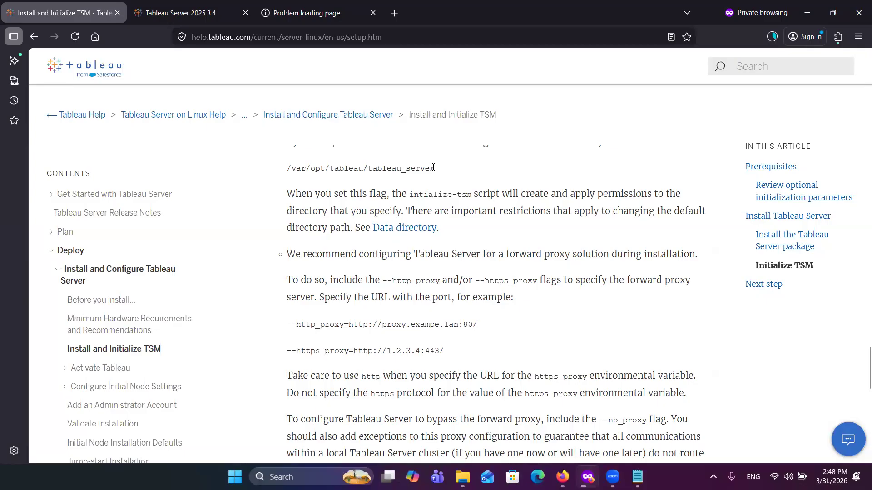
left_click_drag(434, 169, 288, 169)
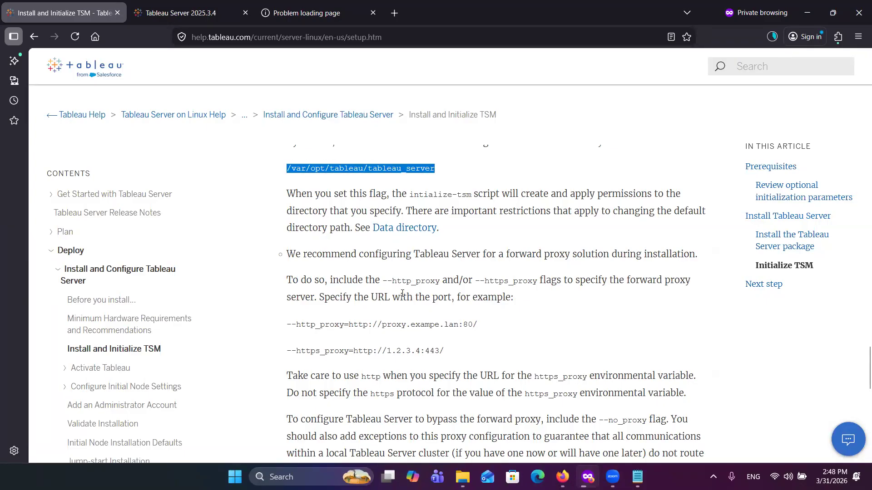
scroll(402, 293, "up", 5)
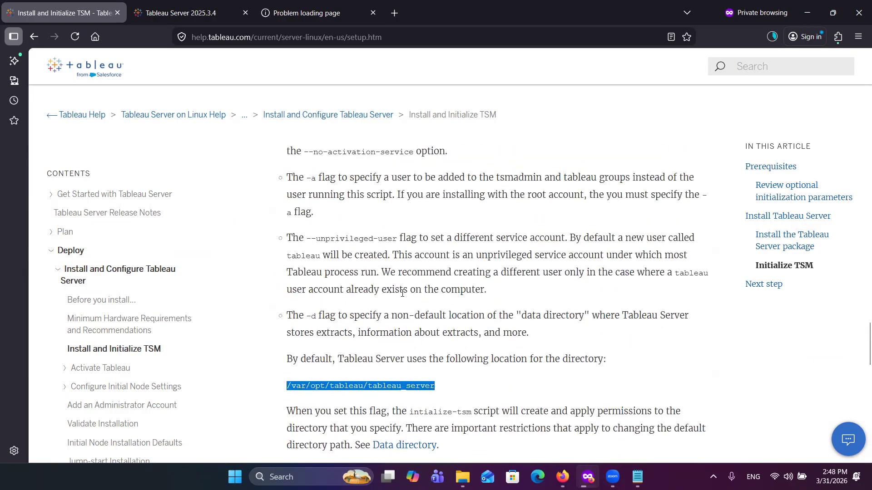
scroll(402, 293, "up", 5)
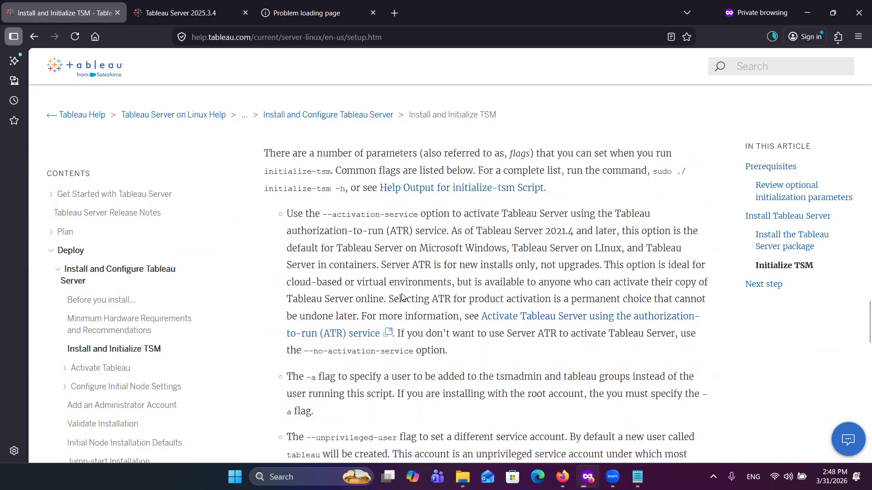
scroll(402, 296, "up", 1)
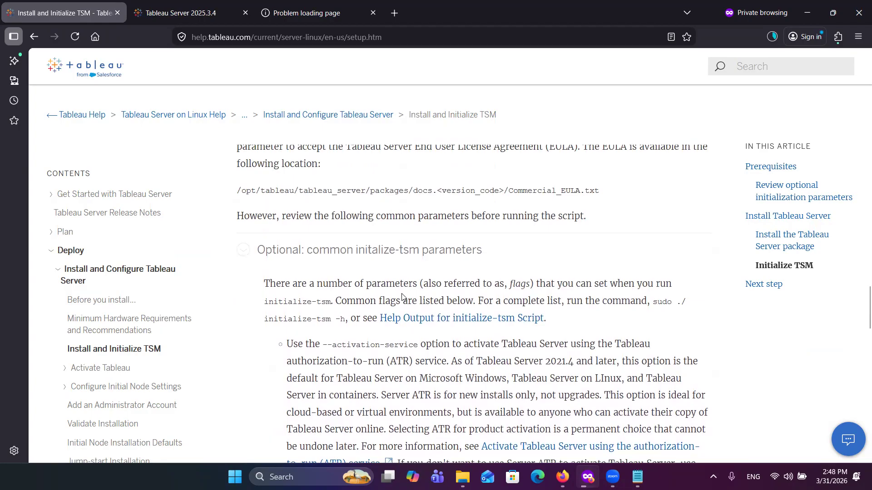
Step: Review the remaining initialize-tsm flags for proxy, port remapping and debugging, plus the log-off instruction and the article's next step
scroll(402, 296, "up", 1)
scroll(402, 296, "down", 7)
scroll(402, 296, "down", 10)
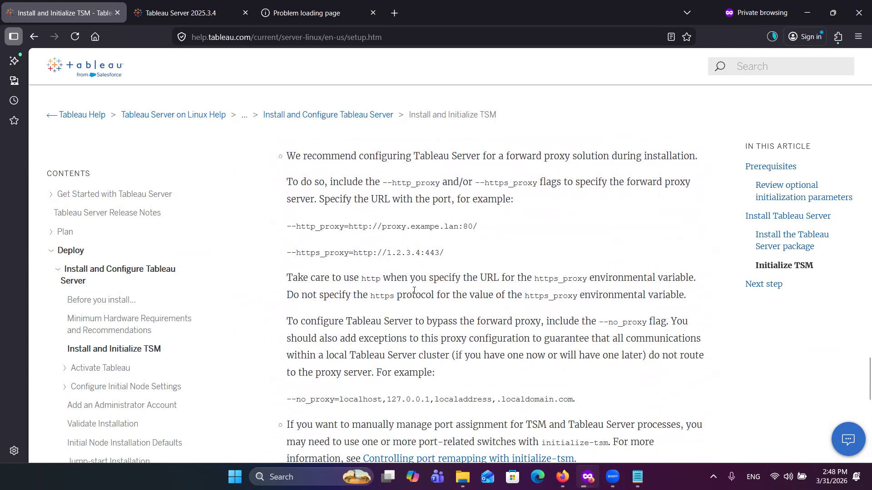
scroll(414, 291, "down", 5)
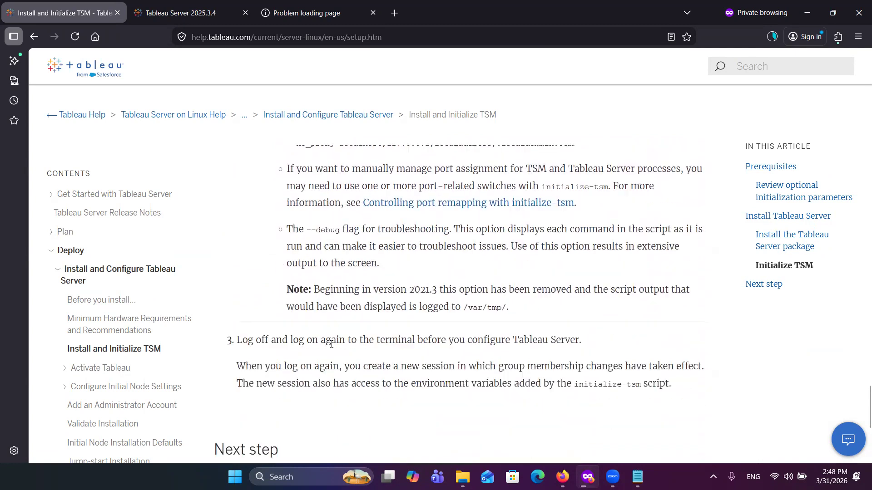
scroll(331, 345, "down", 2)
scroll(316, 366, "down", 2)
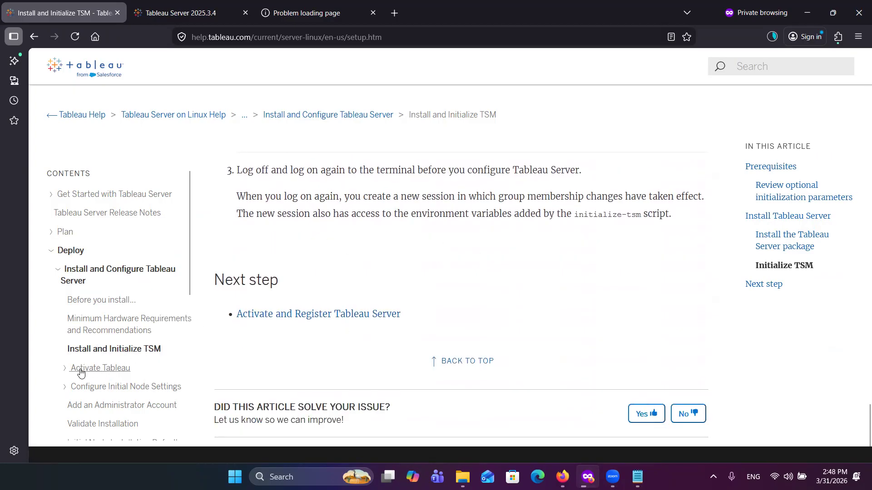
Step: Open the Activate Tableau article, highlight TSM port 8850 in its prerequisites, and compare it with the address in the 34.70.114.43:8850 tab
left_click(65, 368)
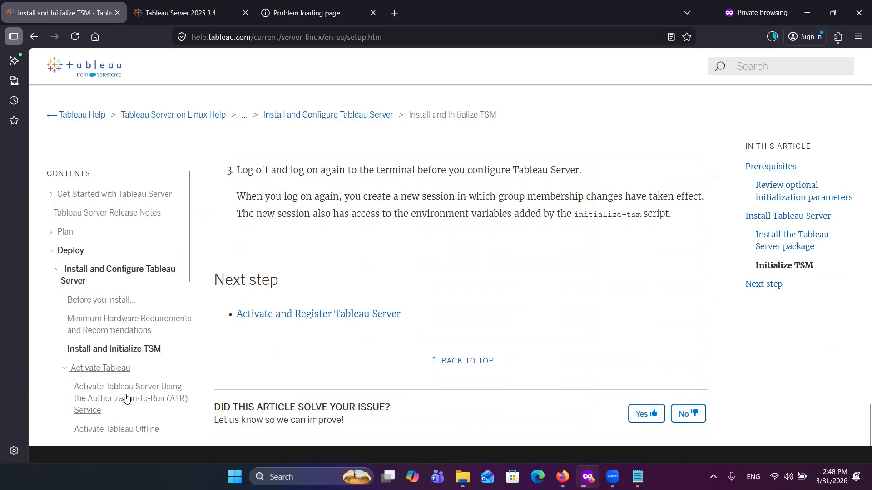
left_click(99, 370)
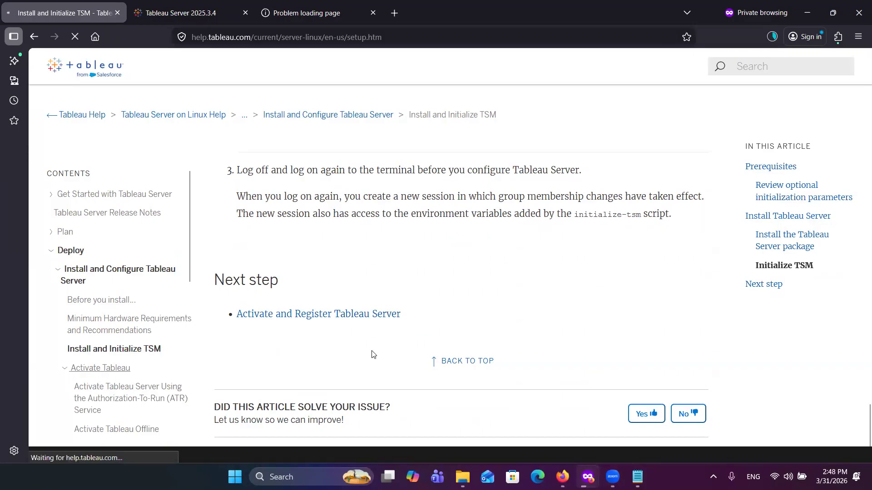
scroll(312, 276, "down", 6)
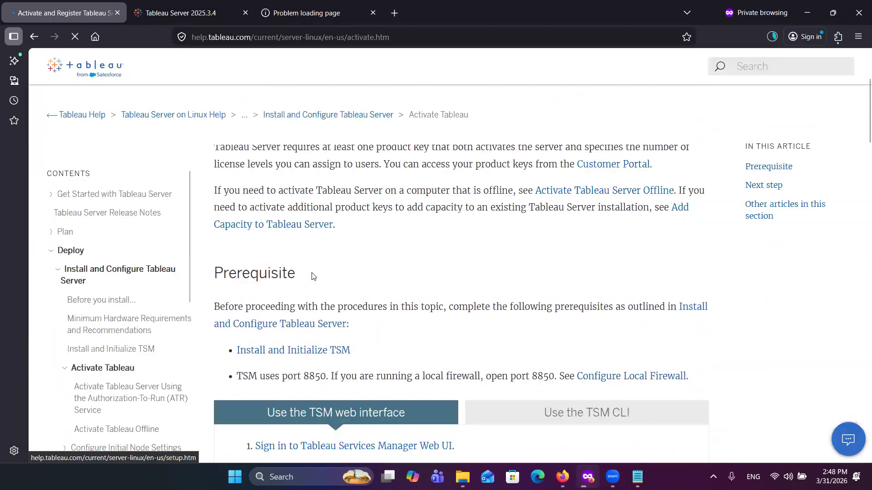
scroll(343, 329, "down", 1)
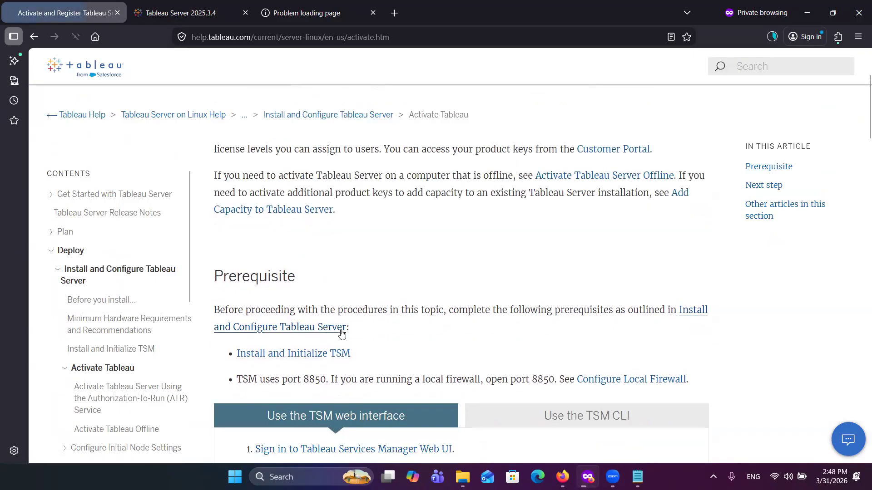
scroll(395, 337, "down", 2)
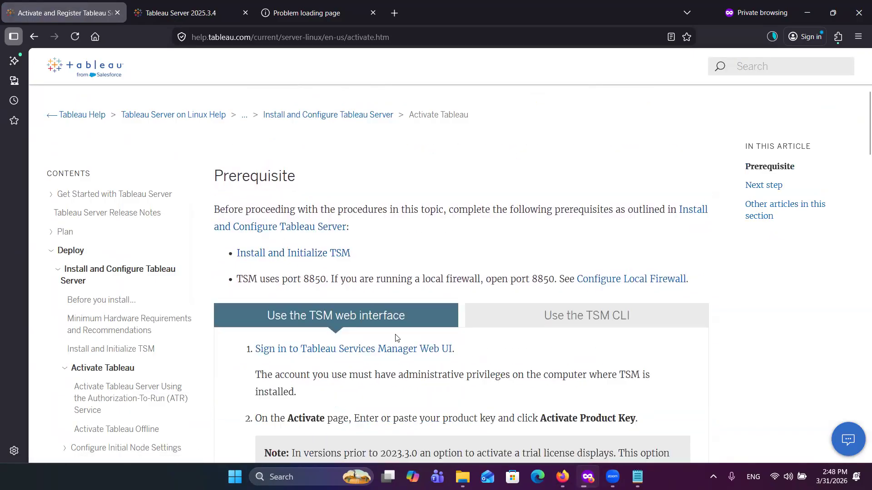
scroll(396, 339, "down", 1)
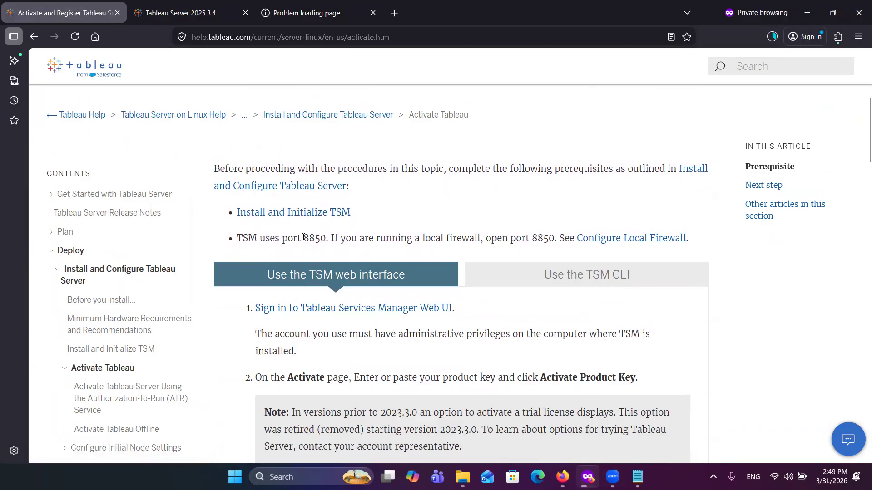
left_click_drag(307, 239, 343, 244)
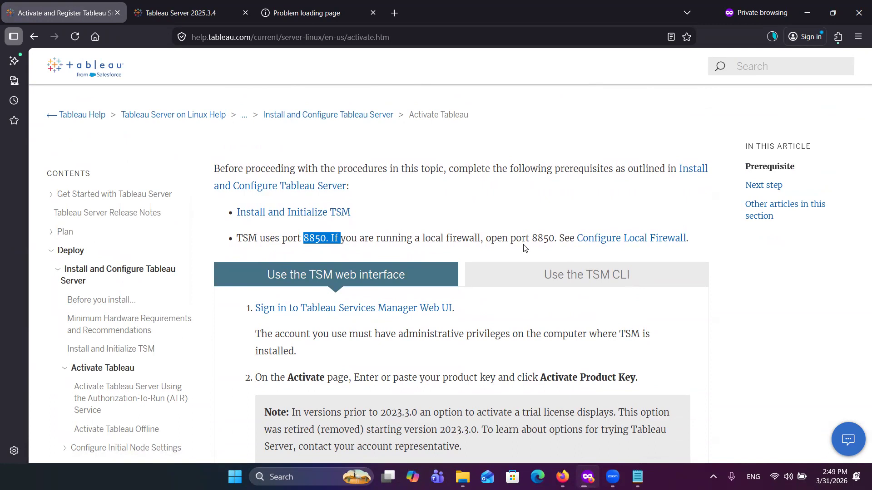
left_click(276, 19)
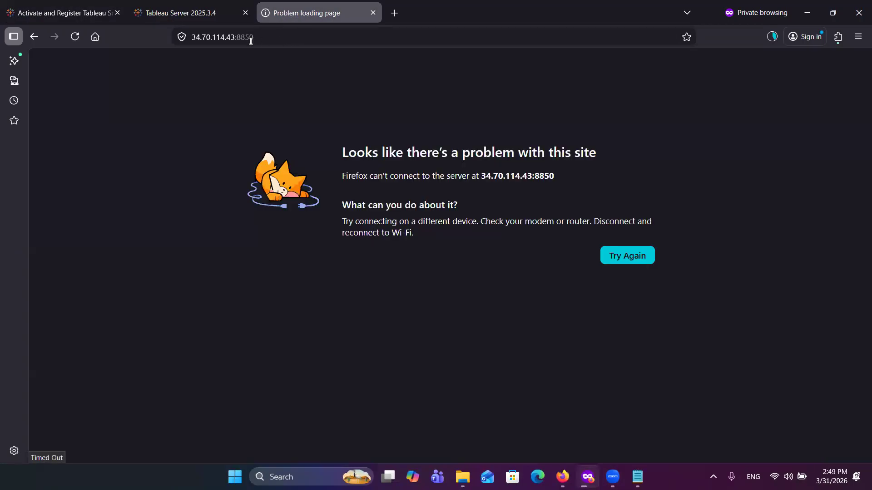
left_click(82, 14)
Step: Review the TSM web interface procedure for signing in and activating product keys, including the note on trial licenses
scroll(415, 328, "down", 2)
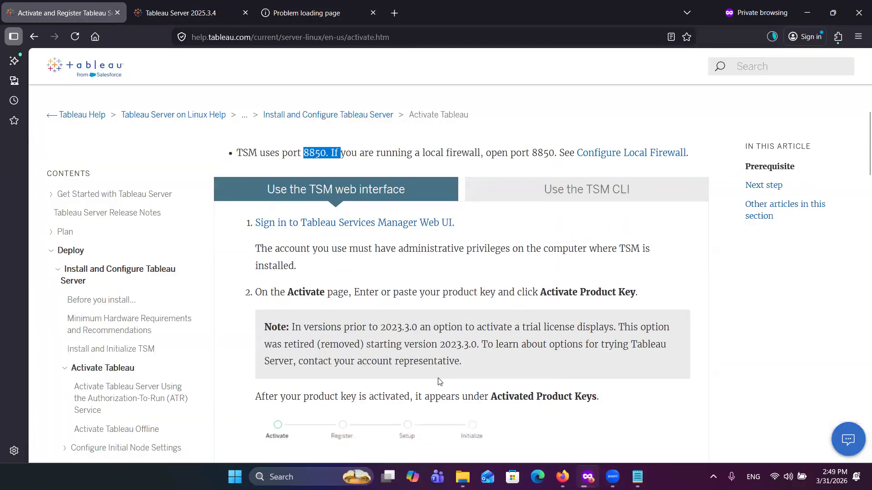
scroll(439, 381, "down", 1)
scroll(464, 314, "down", 1)
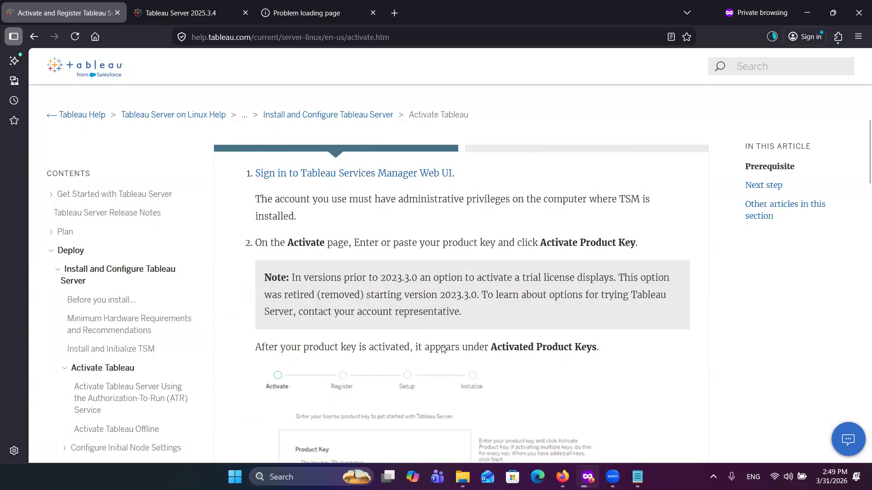
scroll(478, 390, "down", 1)
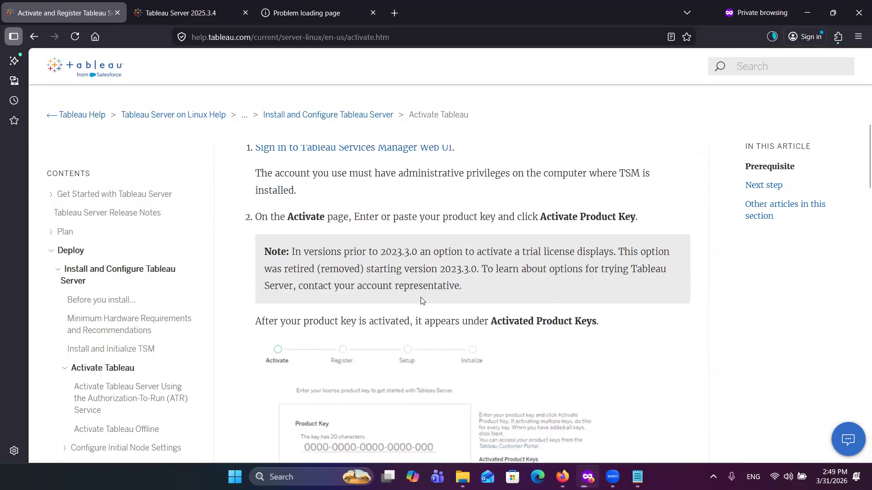
scroll(510, 337, "down", 1)
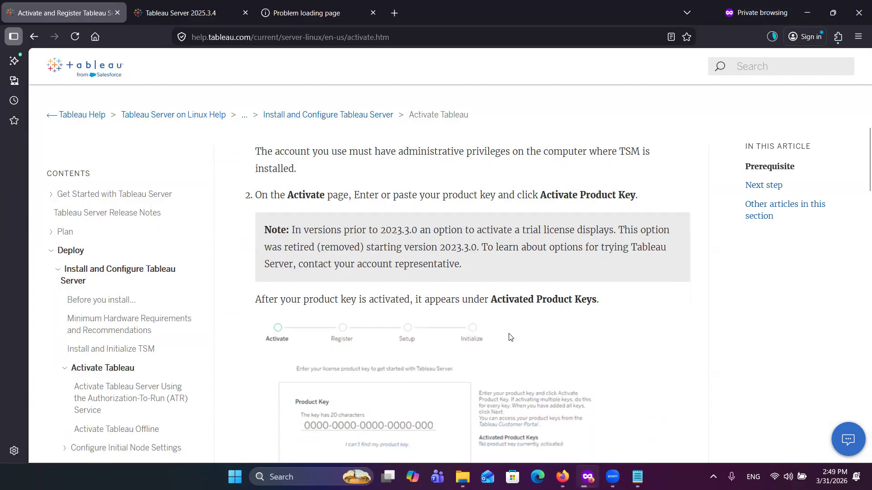
scroll(510, 337, "down", 1)
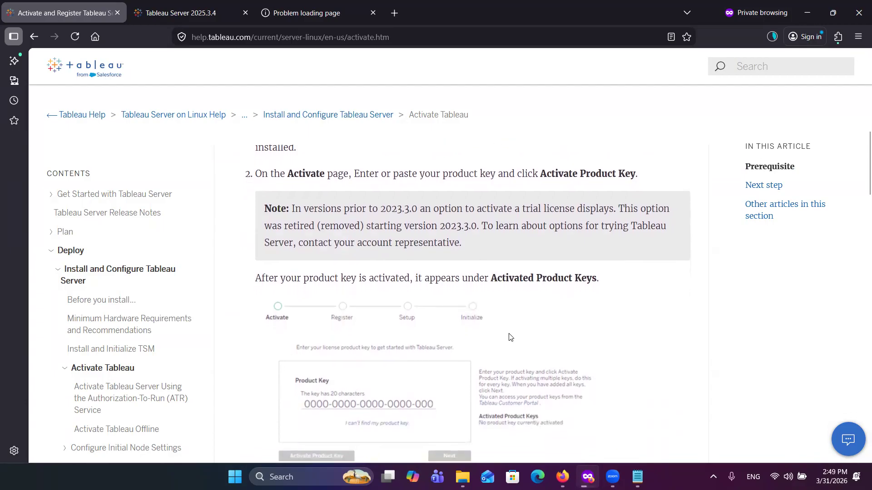
scroll(510, 337, "down", 1)
scroll(485, 321, "down", 1)
scroll(485, 321, "up", 1)
scroll(486, 321, "up", 3)
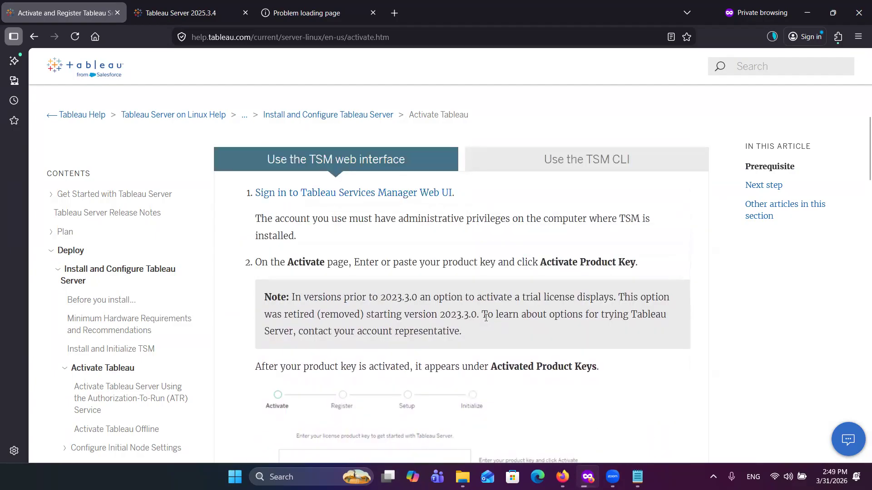
scroll(486, 318, "down", 1)
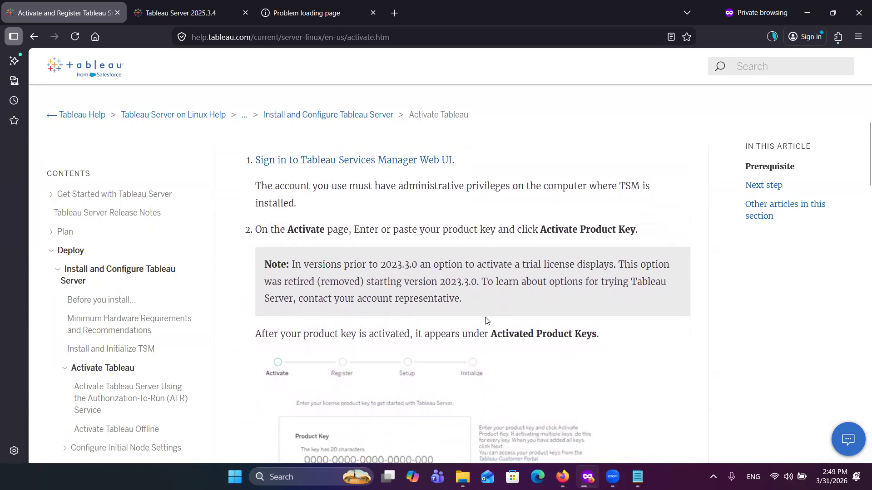
scroll(485, 321, "down", 1)
scroll(485, 321, "down", 5)
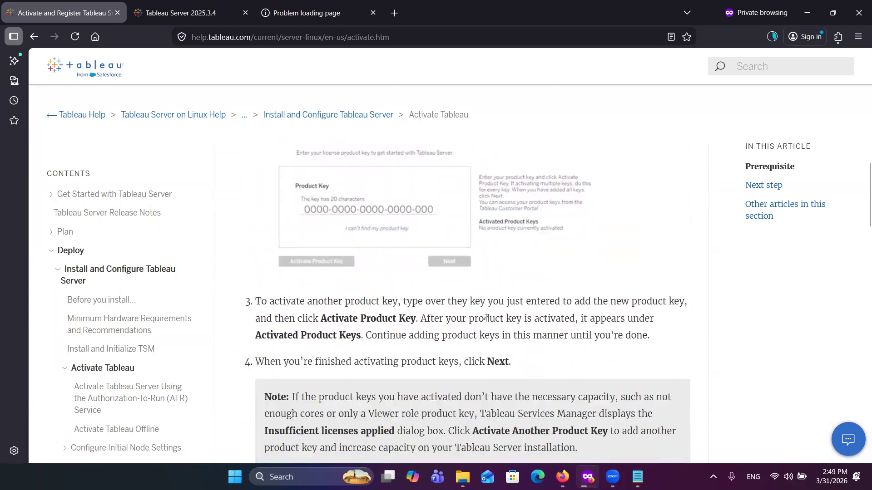
scroll(485, 318, "down", 2)
scroll(485, 317, "up", 7)
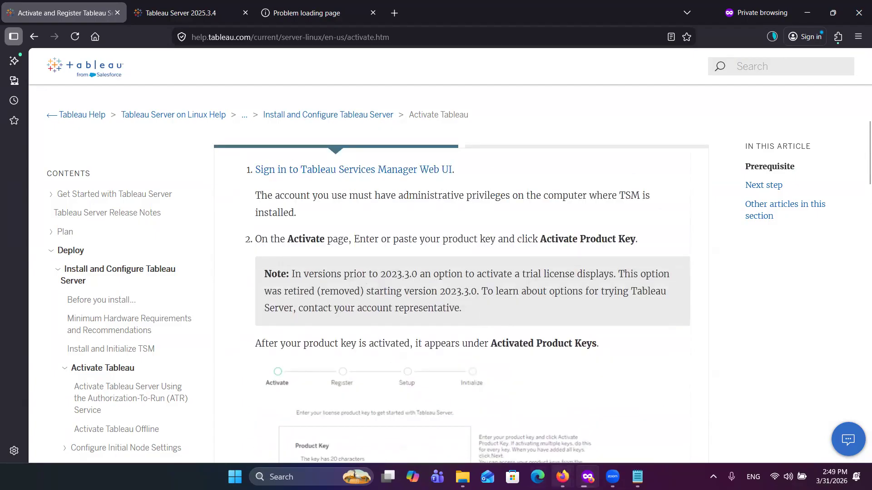
Step: Switch to the Google Cloud window, open the VPC Network firewall policies, and review the existing VPC firewall rules
mouse_move(563, 477)
left_click(515, 418)
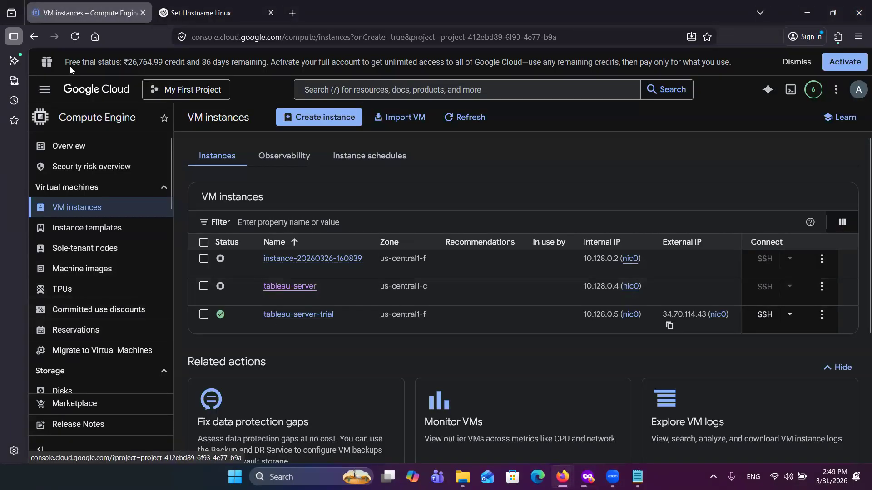
left_click(49, 95)
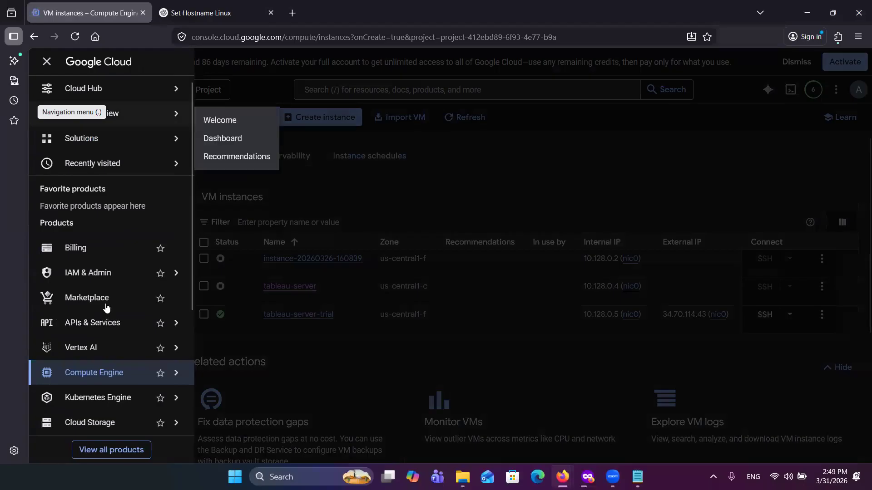
scroll(102, 398, "down", 3)
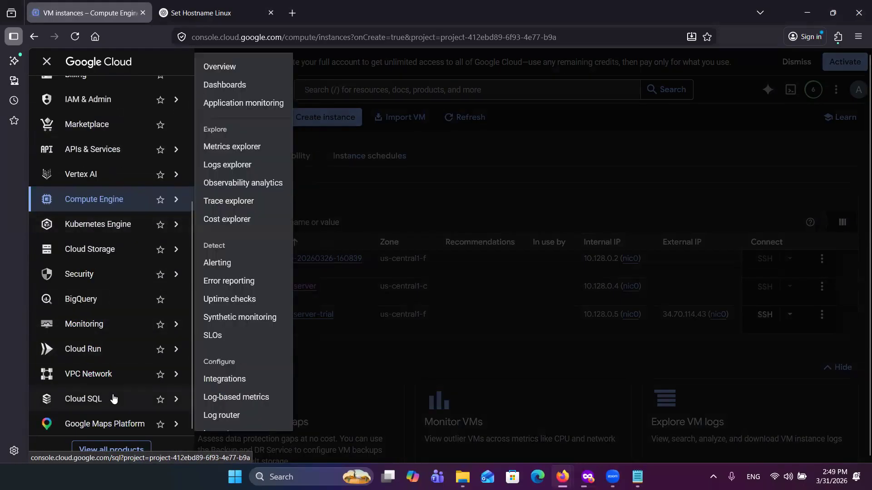
mouse_move(112, 369)
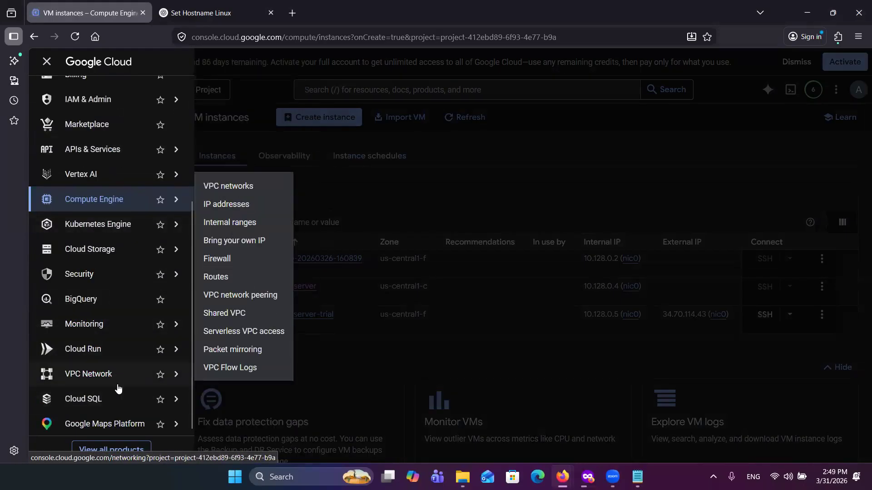
mouse_move(118, 396)
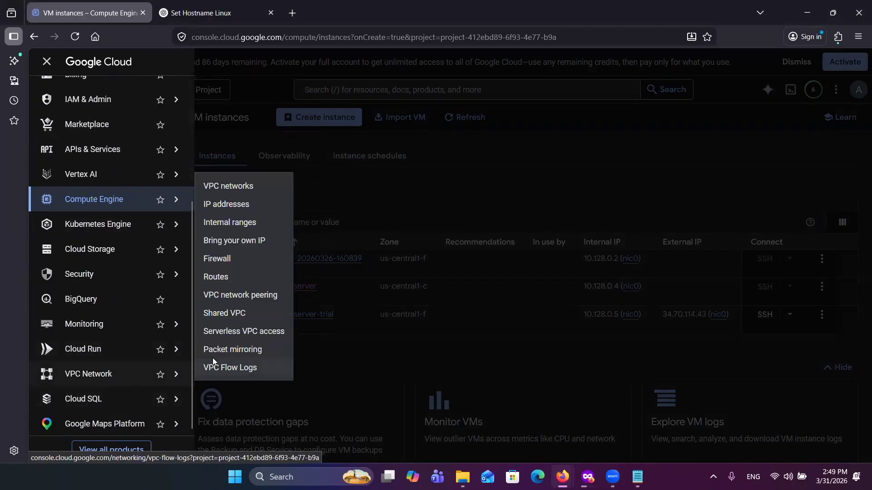
left_click(82, 375)
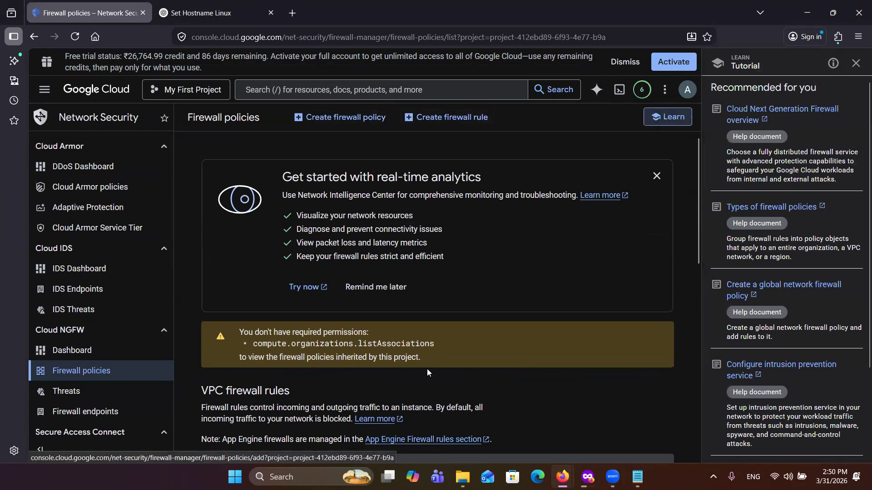
scroll(427, 371, "down", 2)
scroll(426, 369, "down", 5)
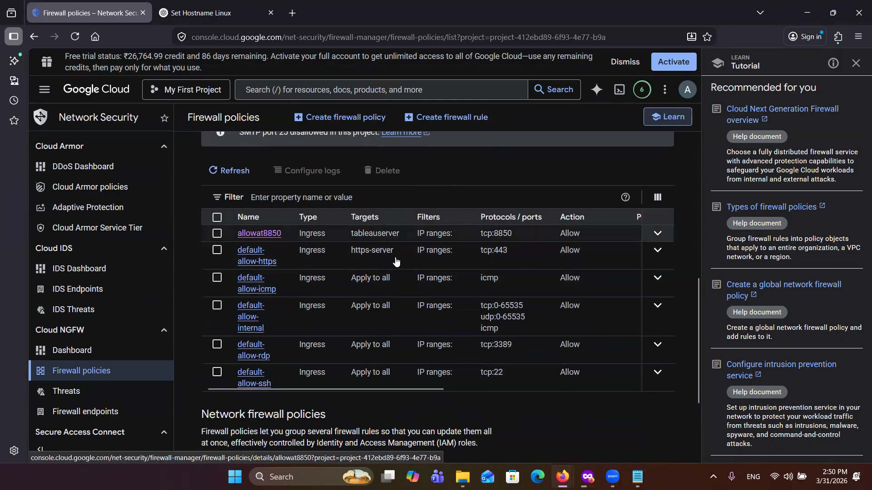
Step: Start a new firewall rule and name it tsm
scroll(386, 363, "up", 7)
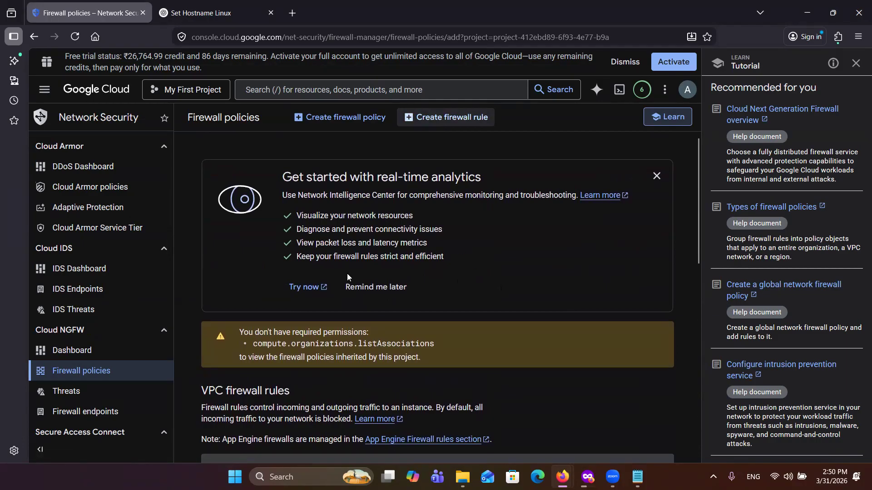
left_click(270, 197)
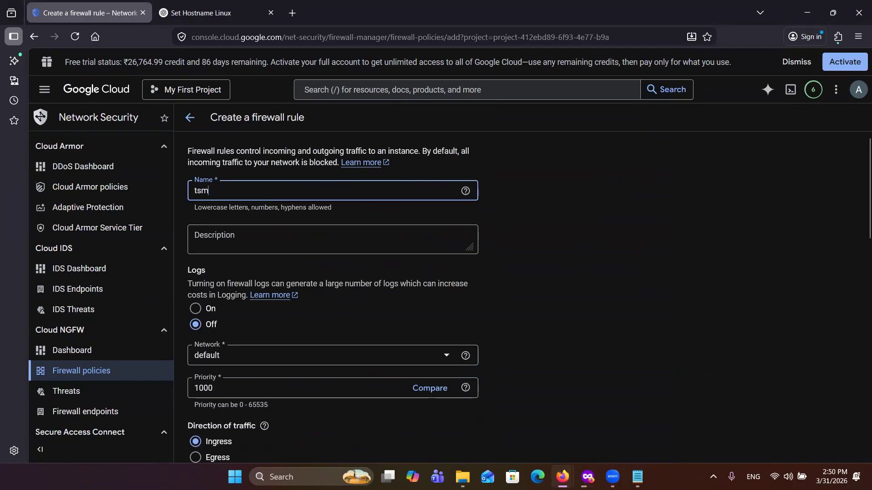
left_click(240, 240)
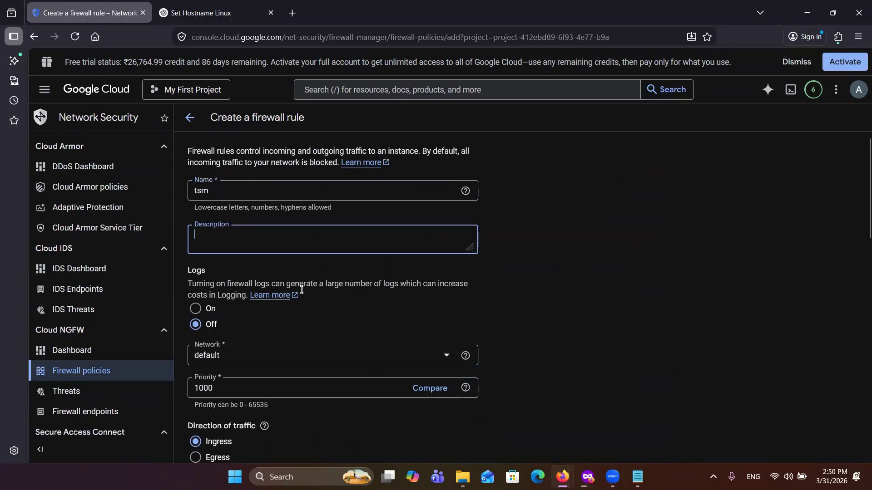
Step: Set the firewall rule's target tag to tableautrial, keeping ingress traffic and the Allow action
scroll(230, 327, "down", 2)
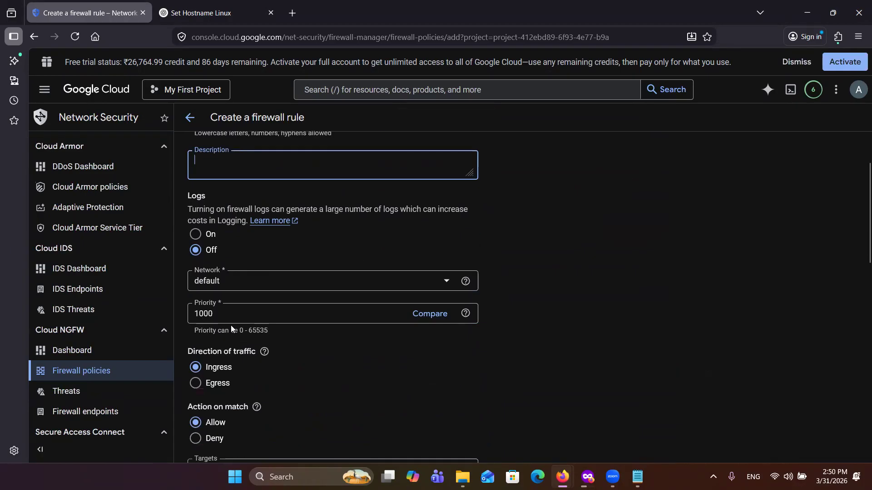
scroll(231, 345, "down", 2)
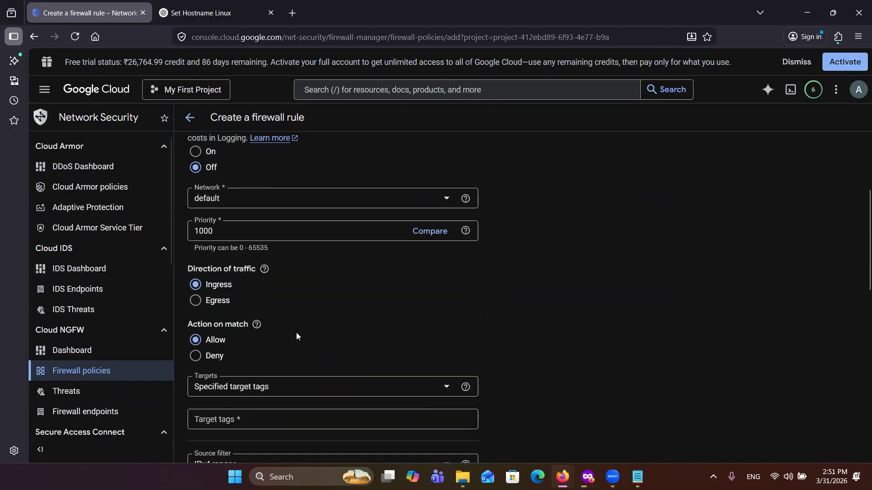
scroll(296, 332, "down", 2)
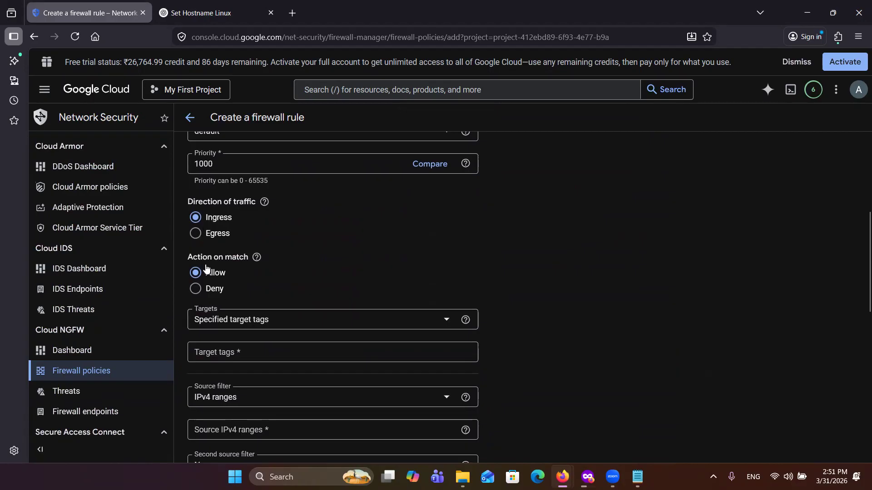
scroll(241, 320, "down", 1)
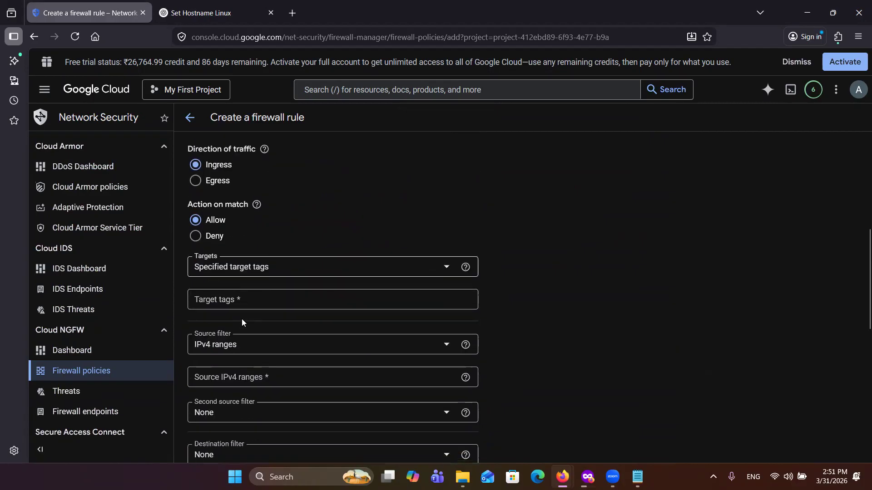
left_click(254, 297)
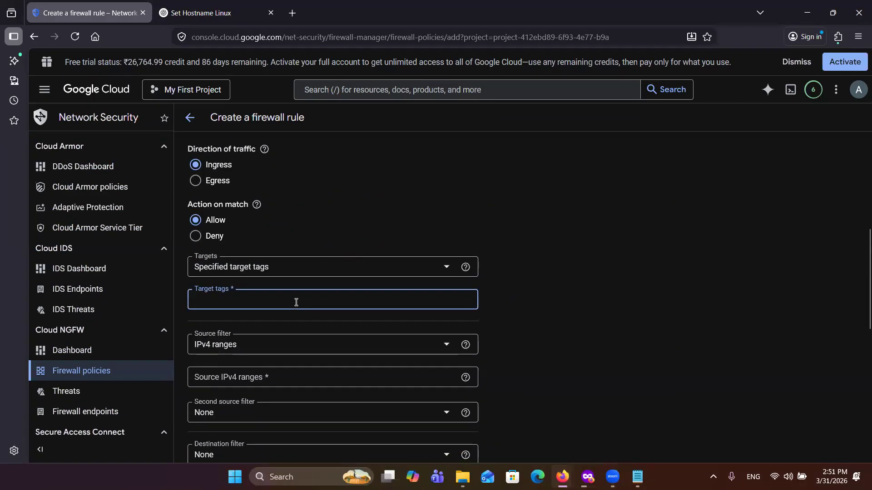
type("ta")
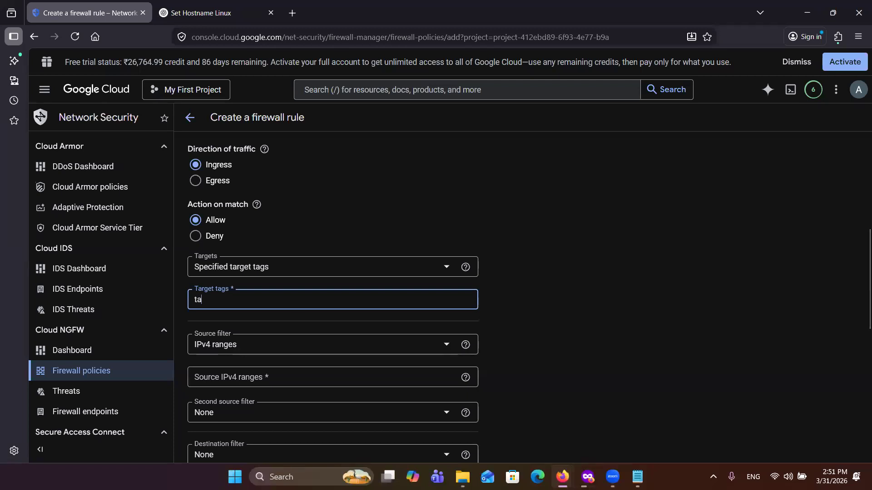
type("bleautrial")
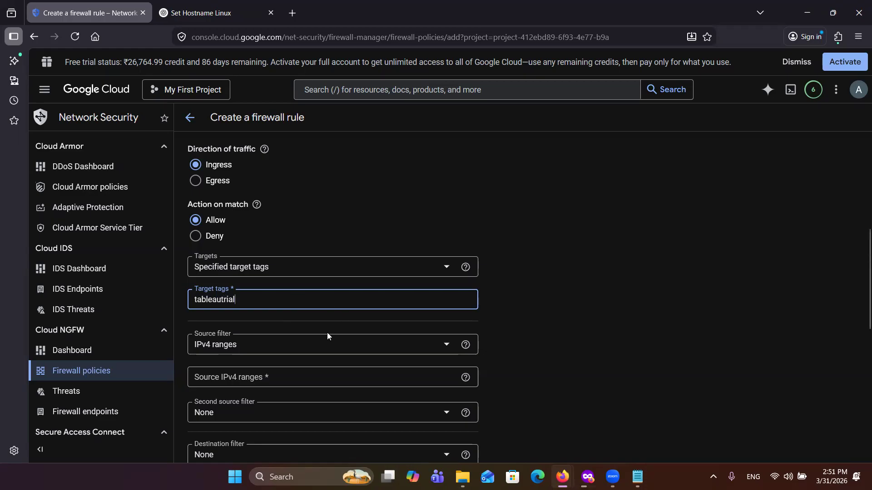
Step: Set the rule's source IPv4 range to 0.0.0.0/0
scroll(319, 341, "down", 2)
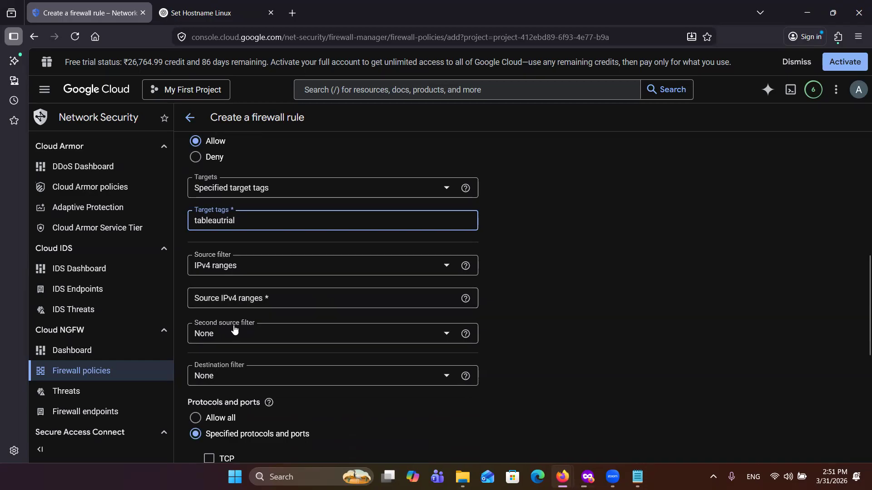
scroll(227, 407, "down", 1)
scroll(226, 407, "down", 2)
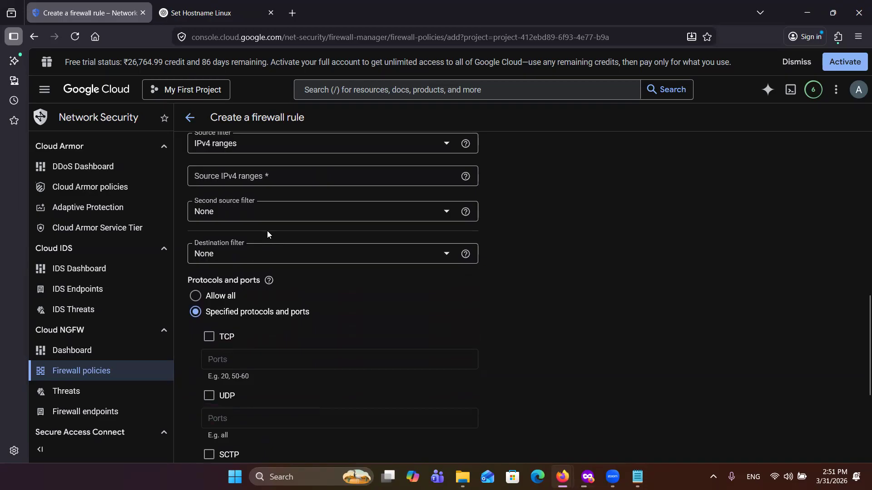
scroll(267, 231, "up", 1)
left_click(267, 232)
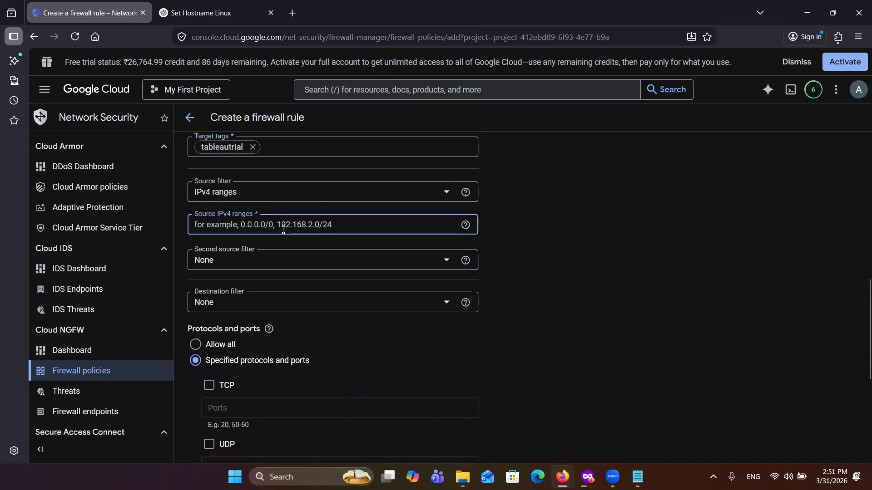
type("0")
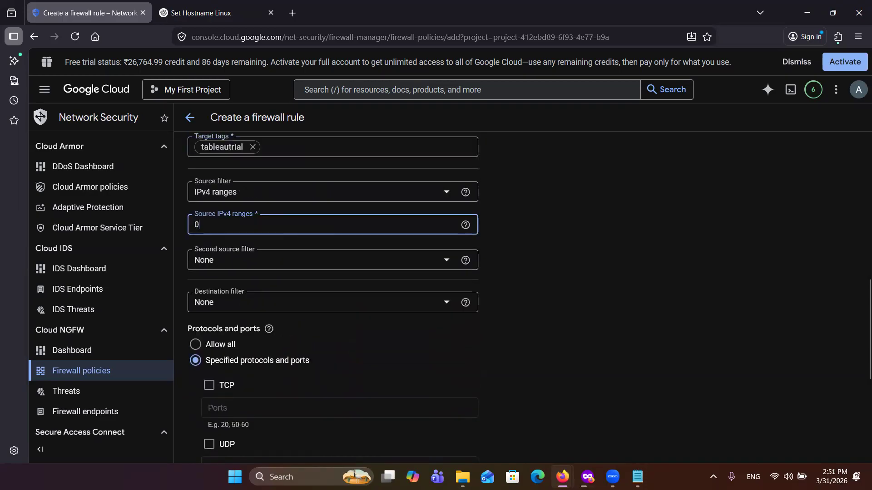
type(".0.0.0/0")
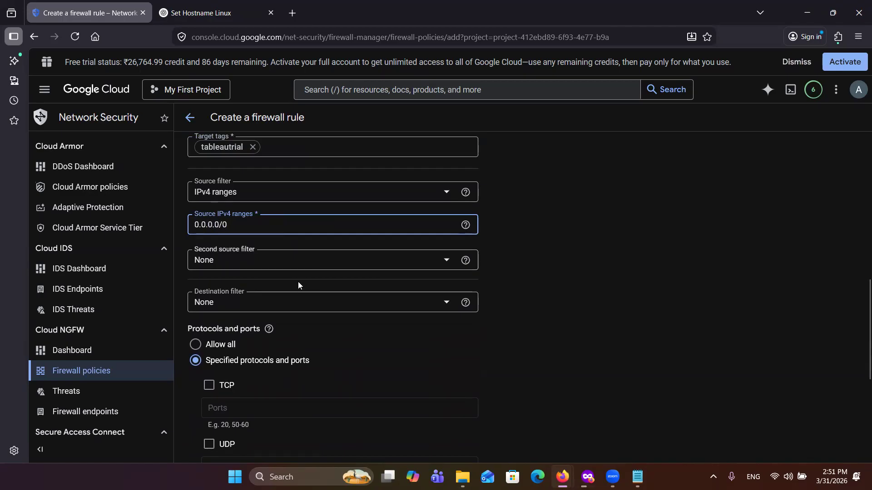
Step: Allow TCP port 8850, create the firewall rule, and check its entry among the VPC firewall rules
scroll(276, 288, "up", 2)
scroll(276, 288, "down", 5)
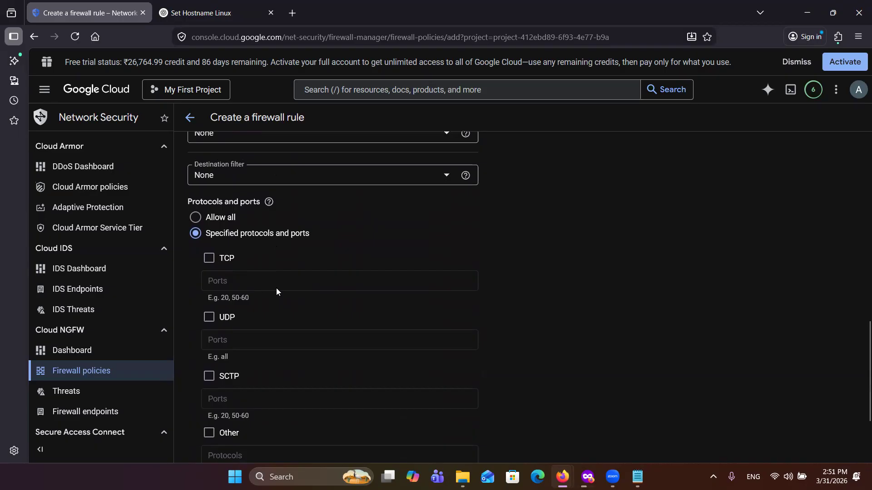
scroll(276, 288, "down", 2)
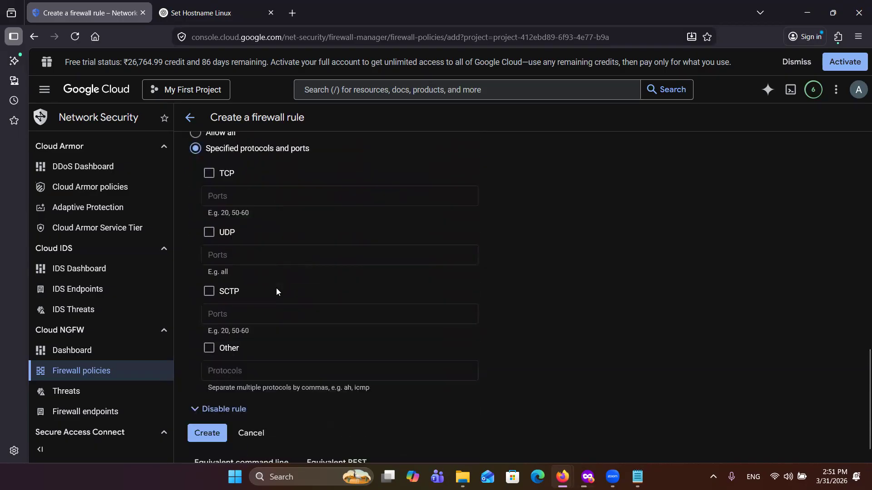
left_click(209, 168)
left_click(234, 191)
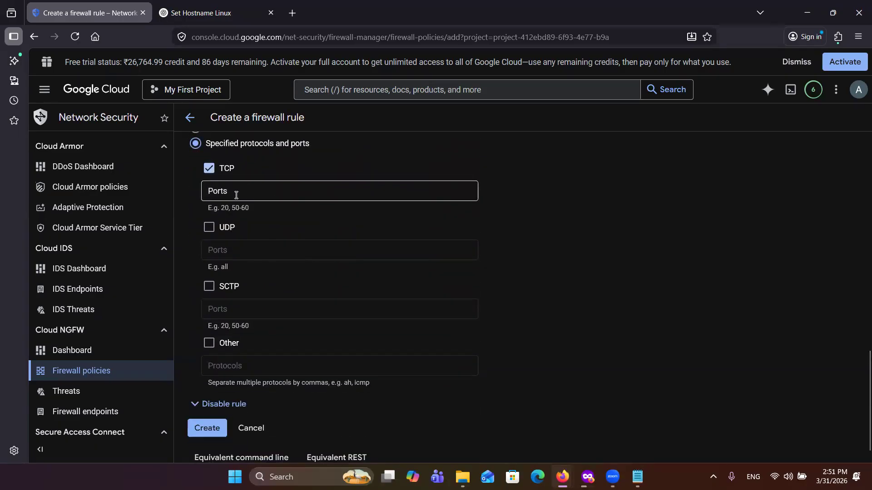
type("8850")
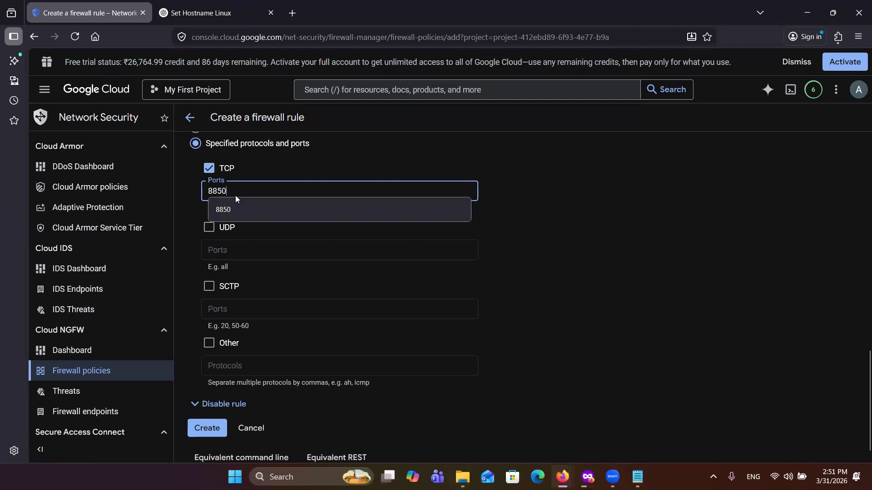
left_click(511, 190)
scroll(438, 324, "down", 1)
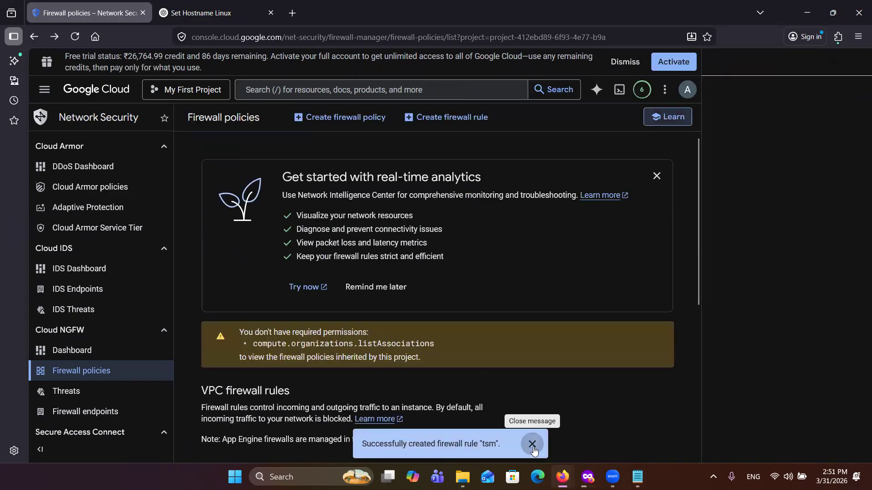
left_click(533, 447)
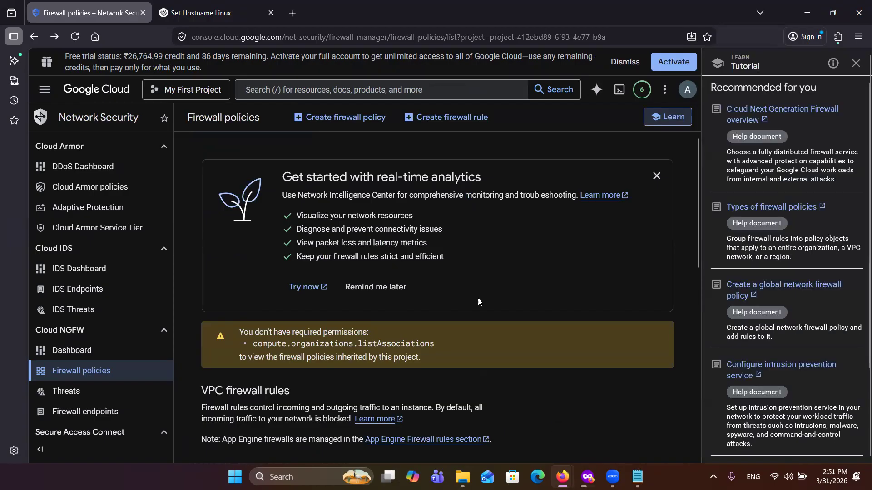
scroll(456, 370, "down", 5)
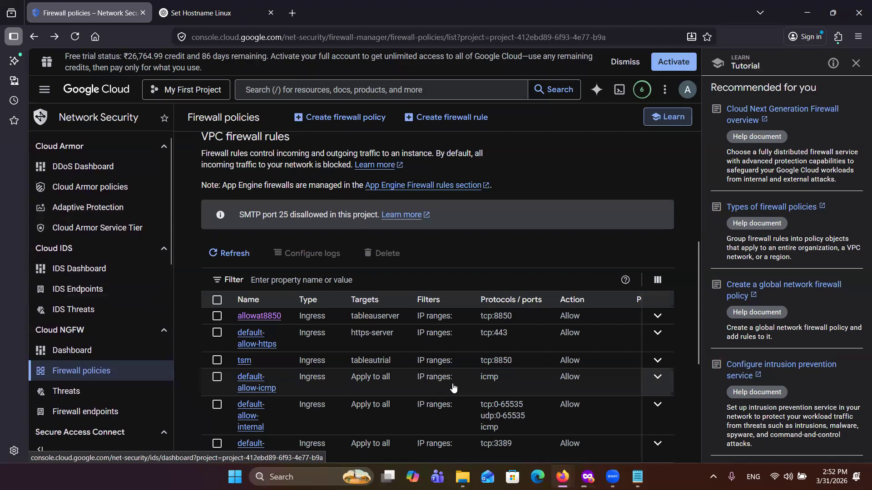
Step: Go to the Compute Engine list of VM instances
left_click(45, 89)
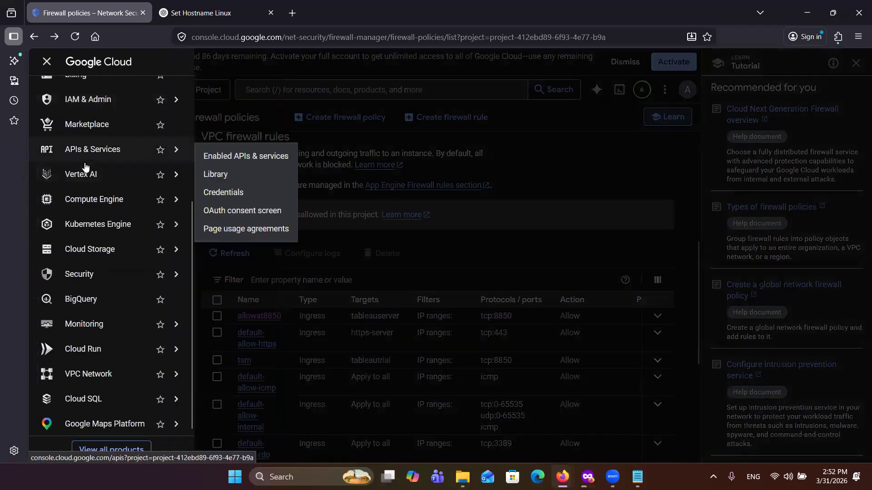
scroll(89, 221, "up", 2)
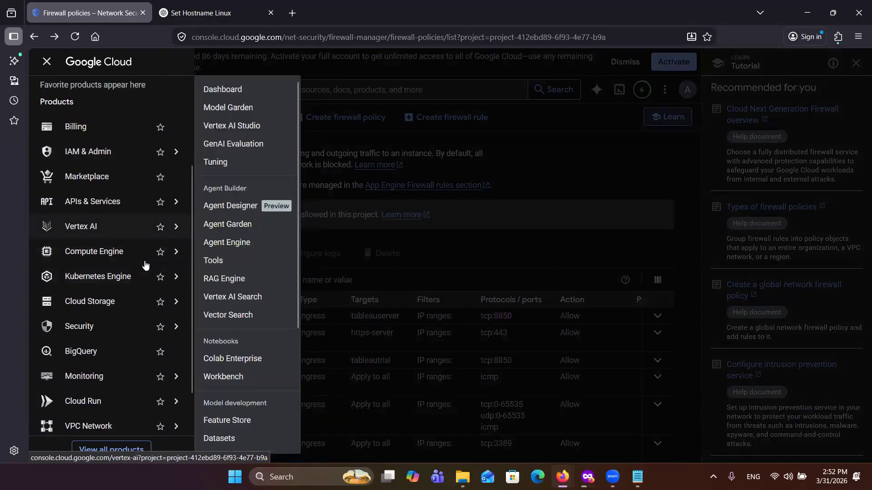
mouse_move(171, 265)
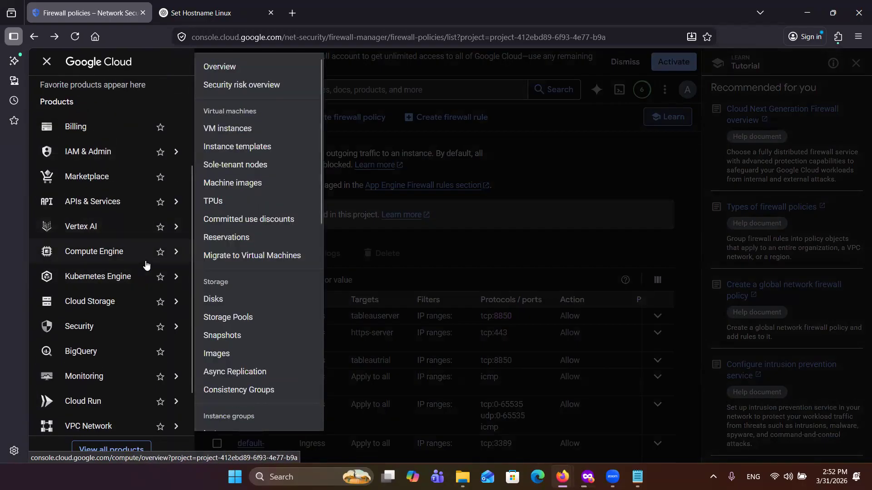
left_click(240, 129)
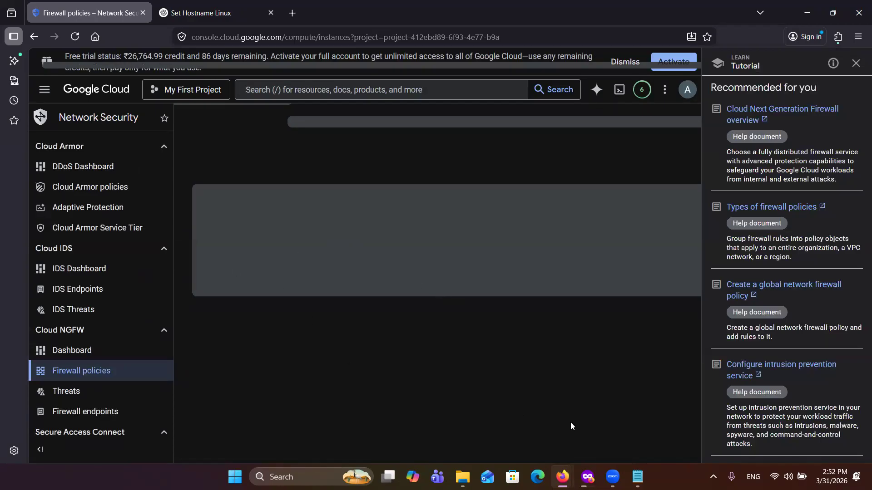
mouse_move(566, 474)
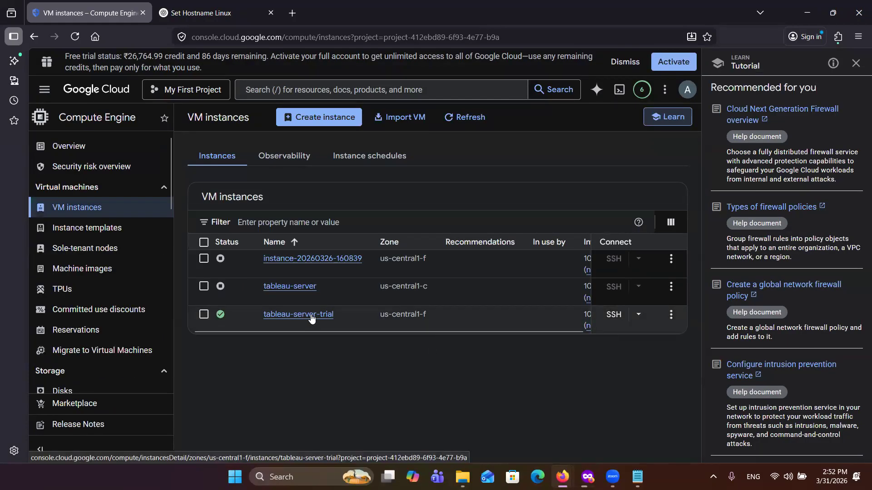
Step: Open the details of the tableau-server-trial instance and check its network tags against the firewall rule's target tag
left_click(402, 332)
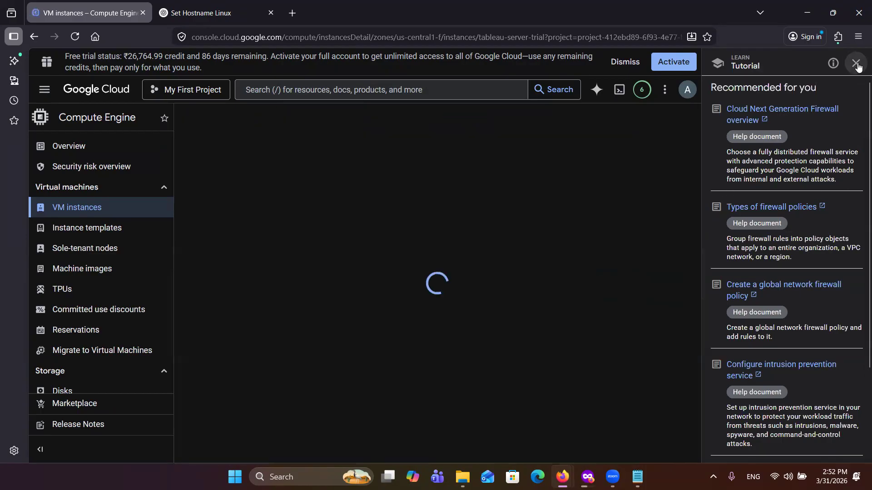
left_click(856, 64)
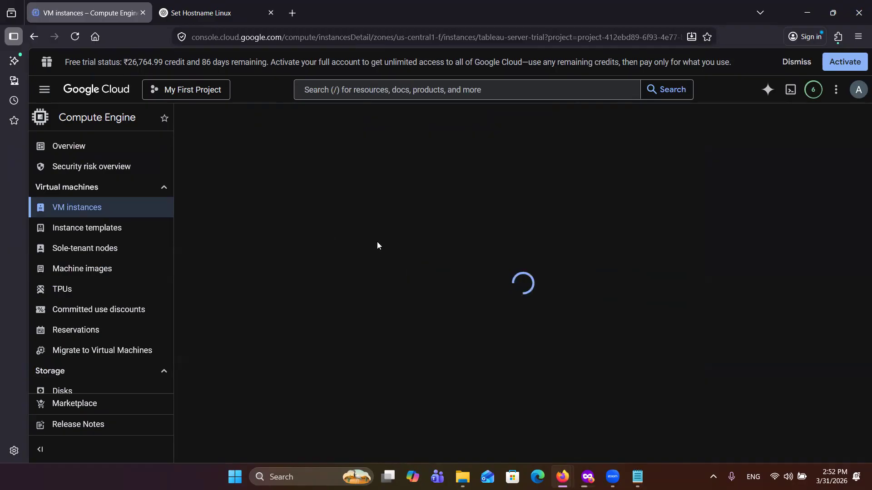
scroll(372, 411, "down", 6)
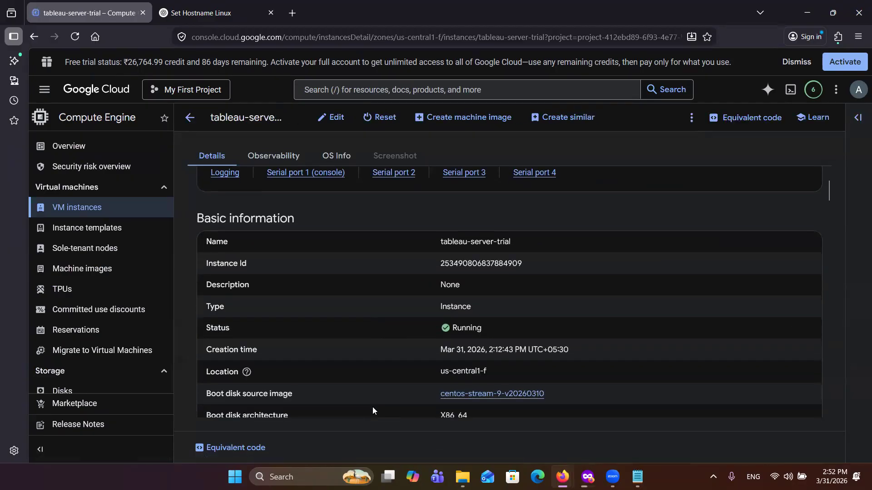
scroll(372, 410, "down", 3)
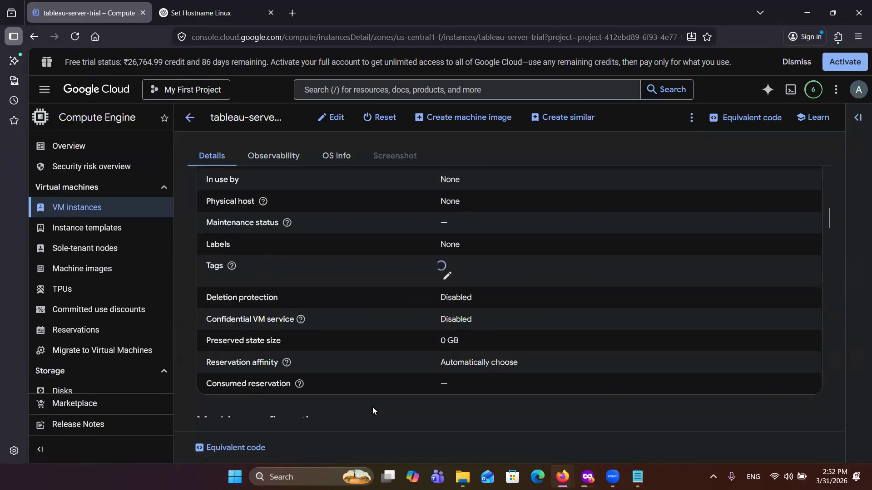
scroll(366, 361, "down", 10)
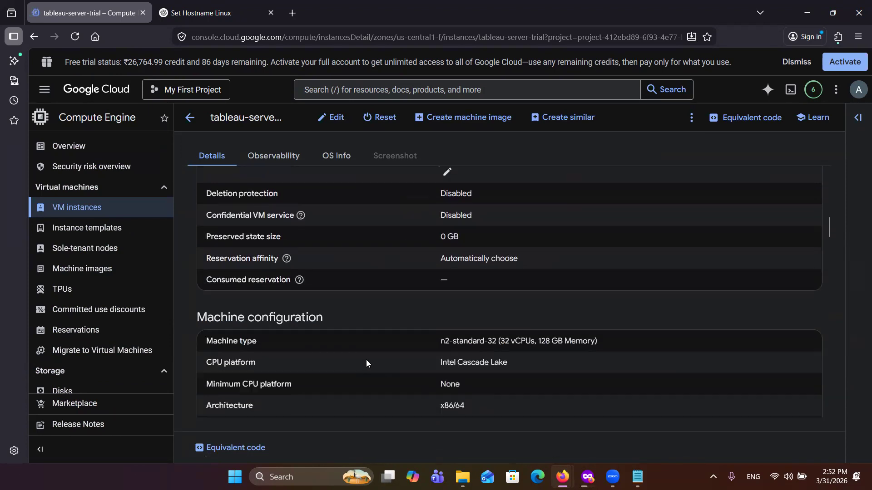
scroll(366, 360, "down", 4)
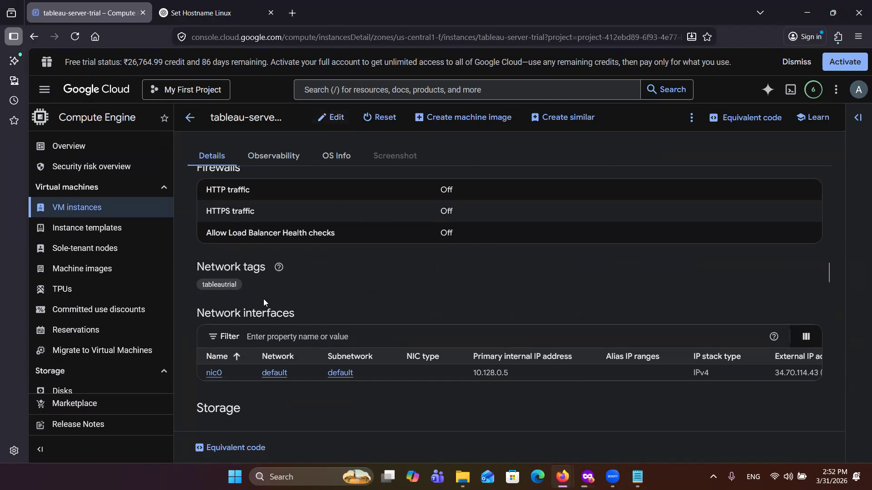
Step: Switch to the private browsing window and reload the TSM address 34.70.114.43:8850
left_click(586, 476)
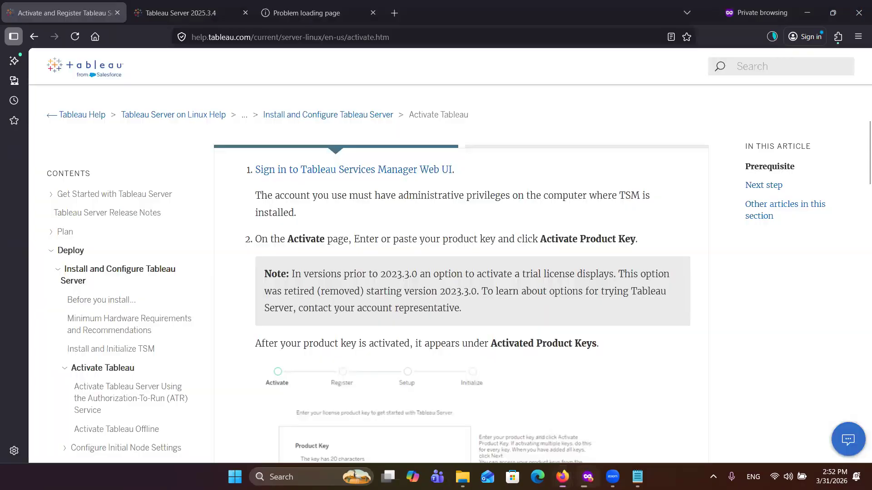
left_click(301, 17)
left_click(257, 37)
key("Return")
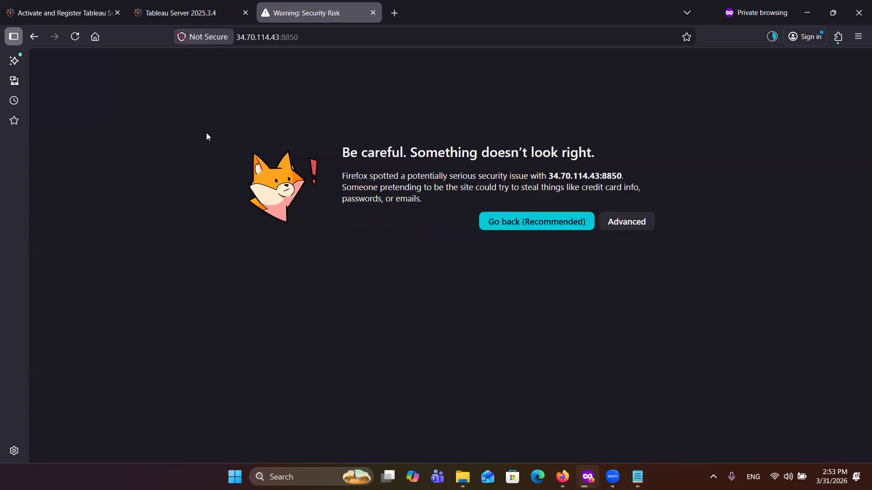
Step: Bypass the browser's certificate warning and proceed to the TSM sign-in page at 34.70.114.43:8850
left_click(624, 222)
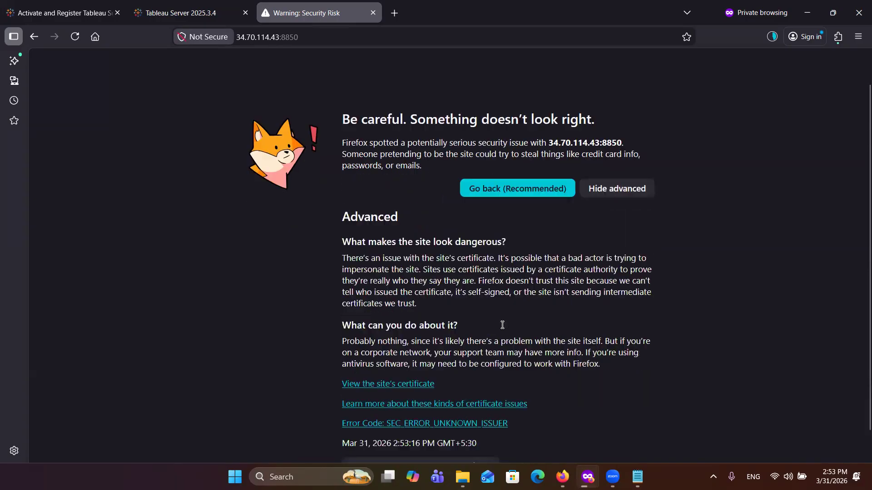
scroll(506, 345, "down", 2)
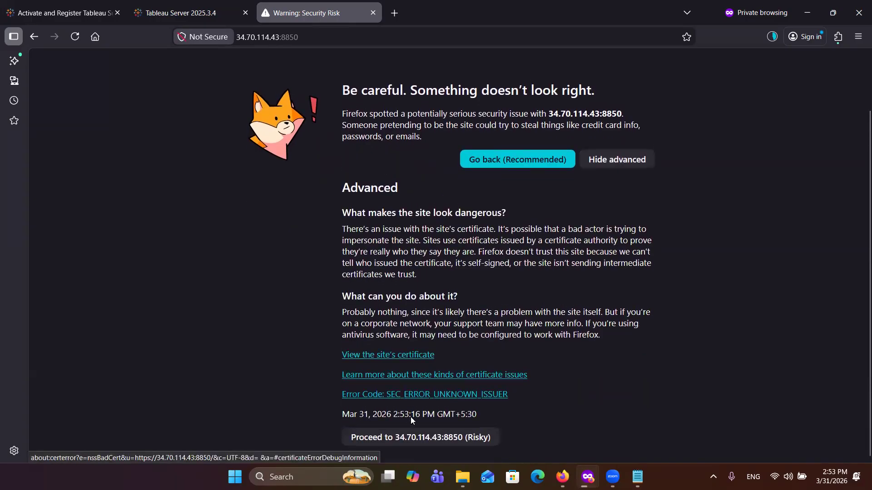
left_click(422, 439)
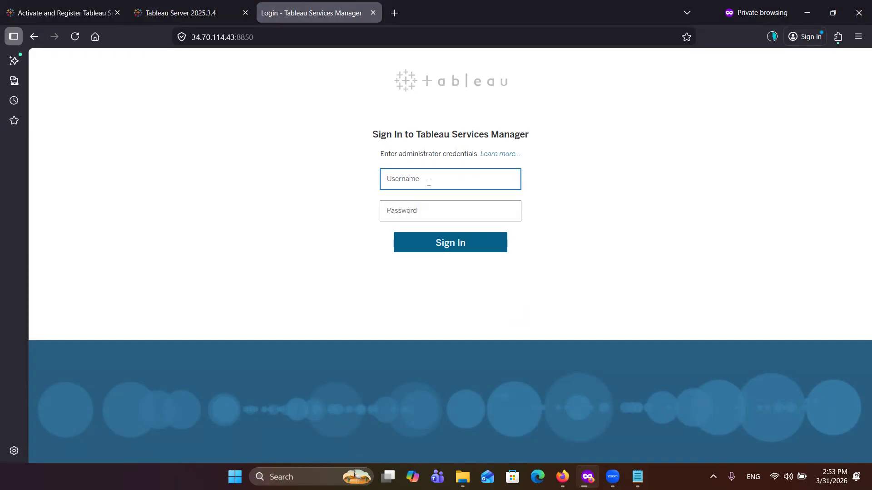
Step: Enter the administrator account's username in the Tableau Services Manager sign-in form
type("ayushverma99340")
left_click(463, 210)
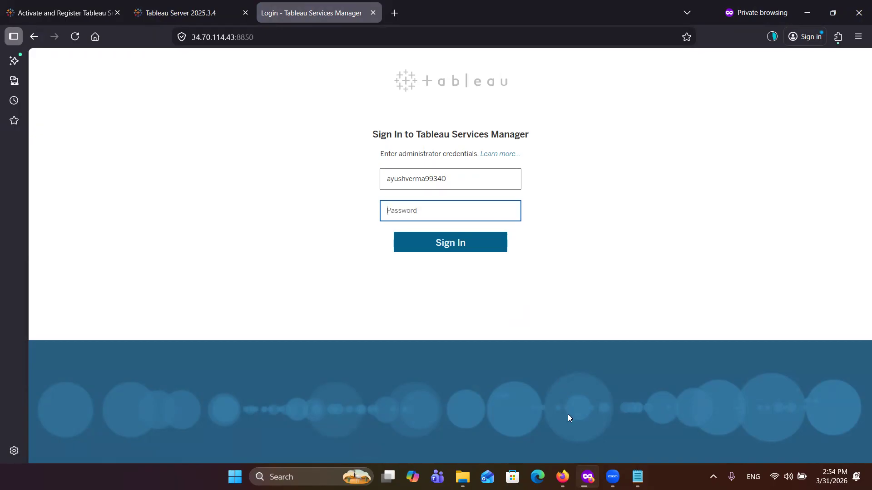
Step: Switch to the SSH session and set a new password for the administrator account with sudo passwd, entering and retyping the password
mouse_move(562, 477)
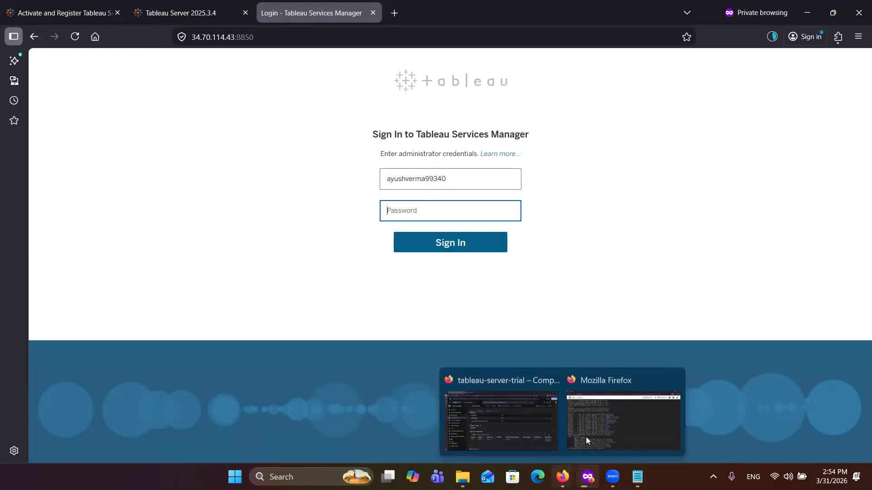
left_click(603, 413)
type("sudo ")
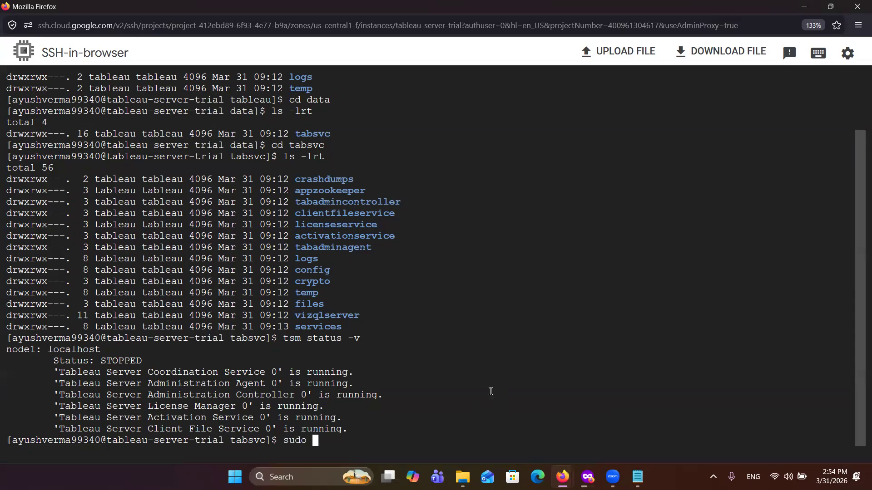
type("passwd ayushverma993")
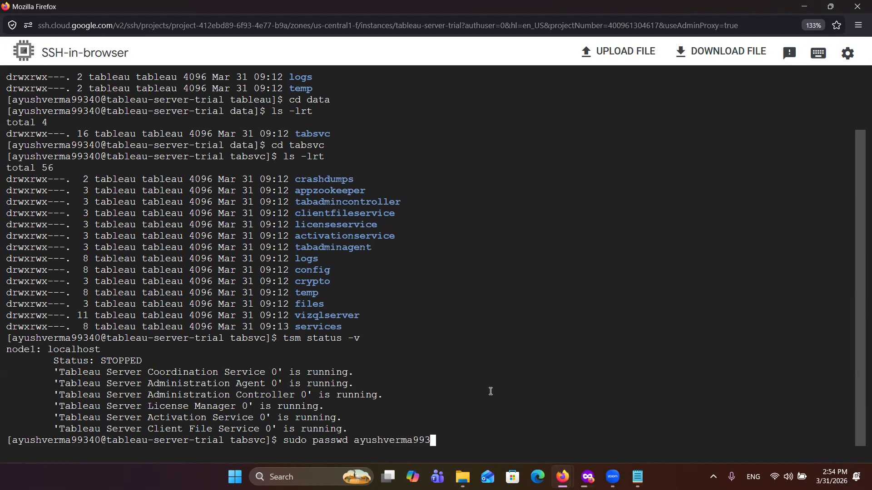
type("40")
key("Return")
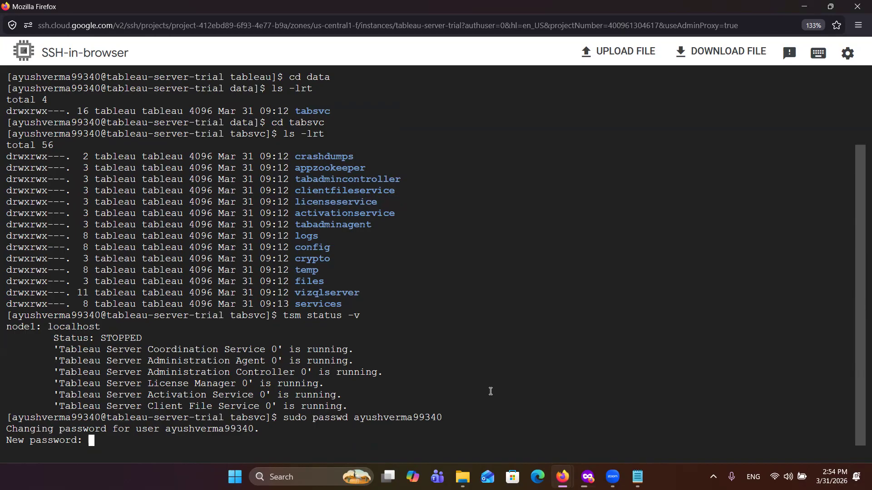
key("Return")
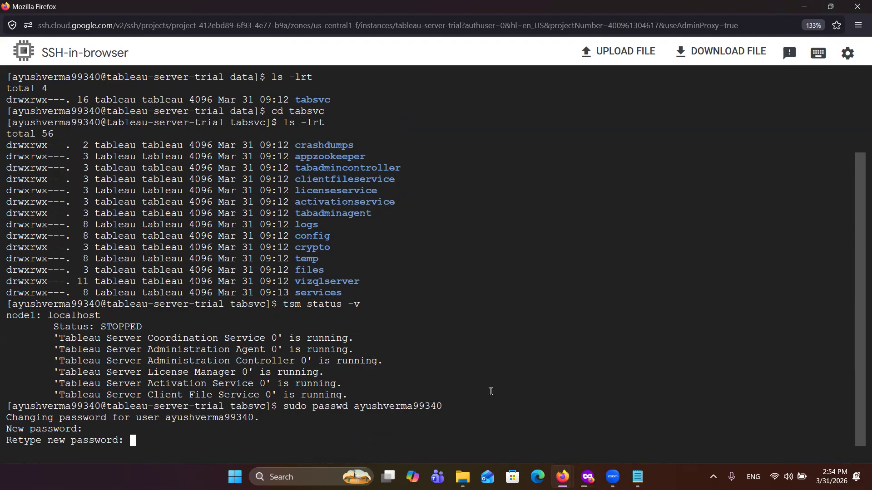
key("Return")
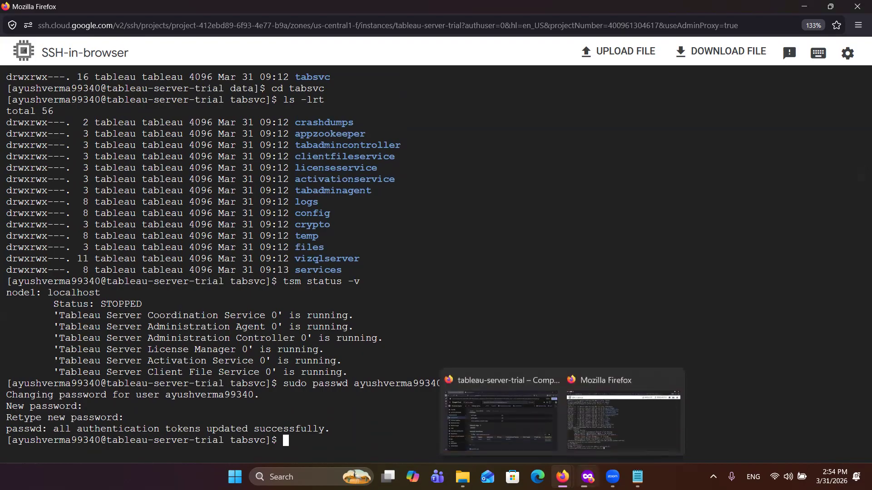
Step: Return to the private browsing window, enter the account password and sign in to Tableau Services Manager
mouse_move(612, 476)
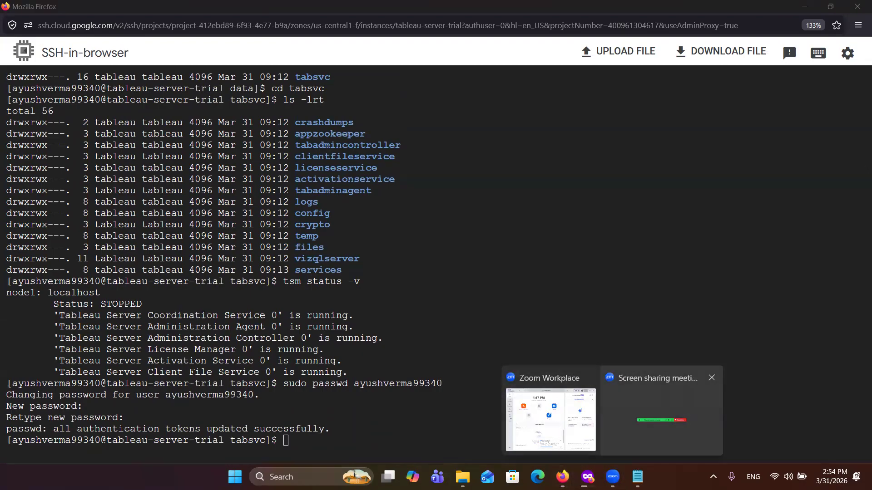
left_click(588, 477)
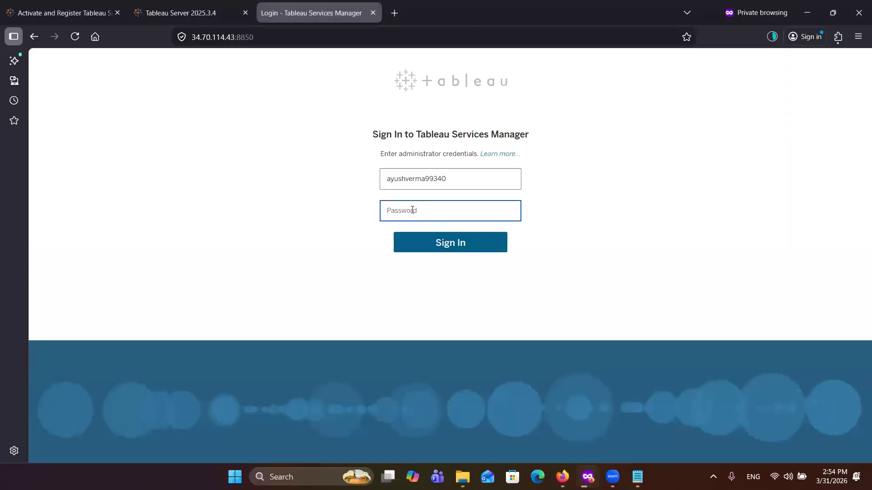
type("•••••••")
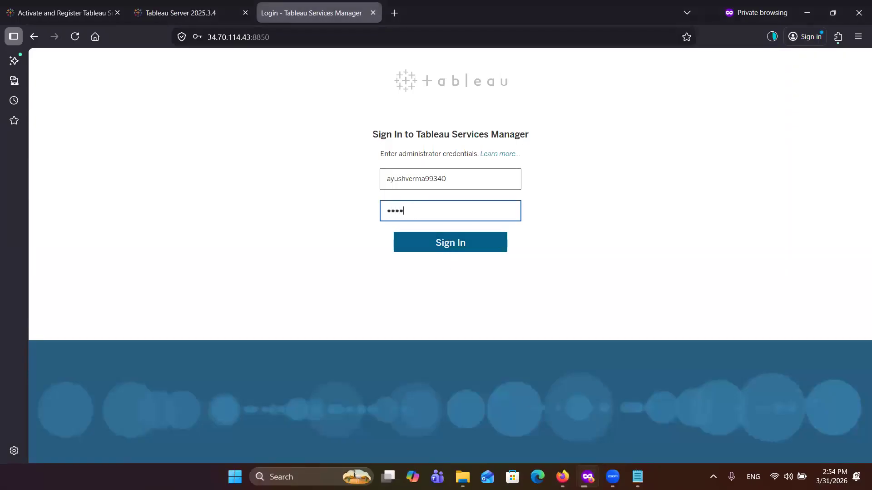
type("••••")
left_click(428, 244)
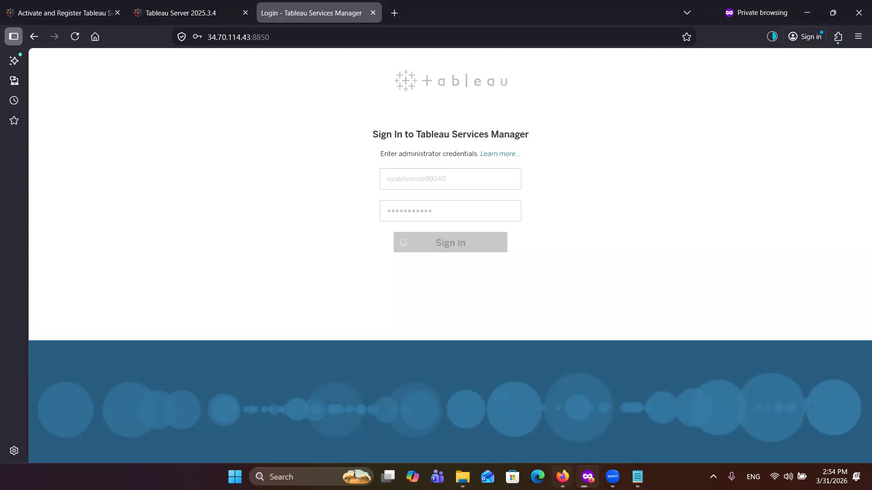
Step: Check the SSH session and go back to the product key field on the TSM activation page
mouse_move(562, 477)
left_click(600, 417)
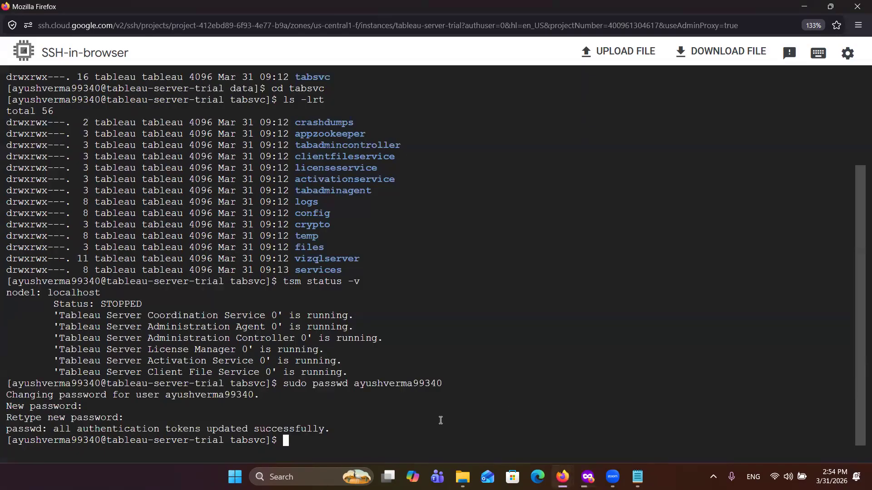
mouse_move(587, 477)
left_click(586, 427)
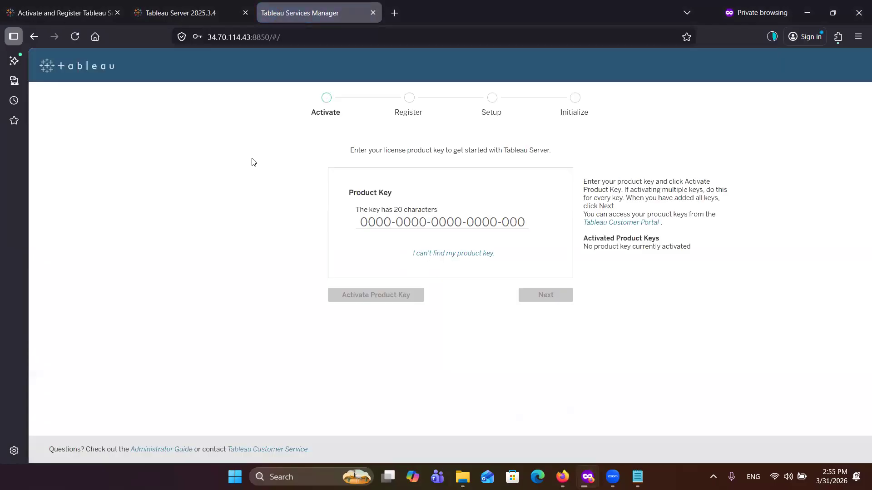
left_click(389, 222)
Step: Open the Activate Tableau help article and show its instructions for using the TSM CLI
mouse_move(172, 18)
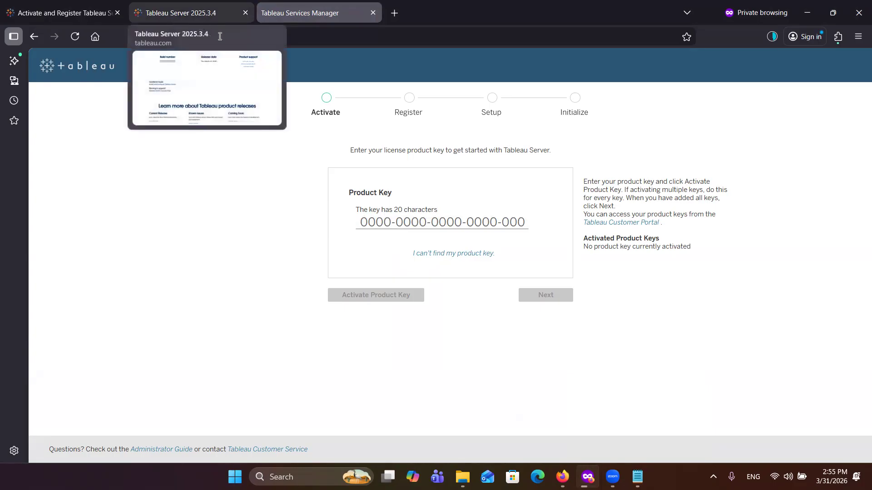
left_click(188, 18)
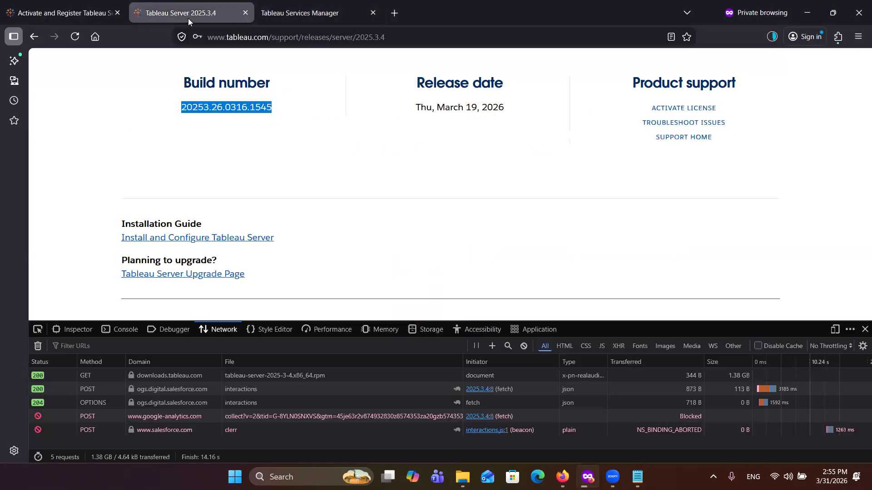
left_click(76, 14)
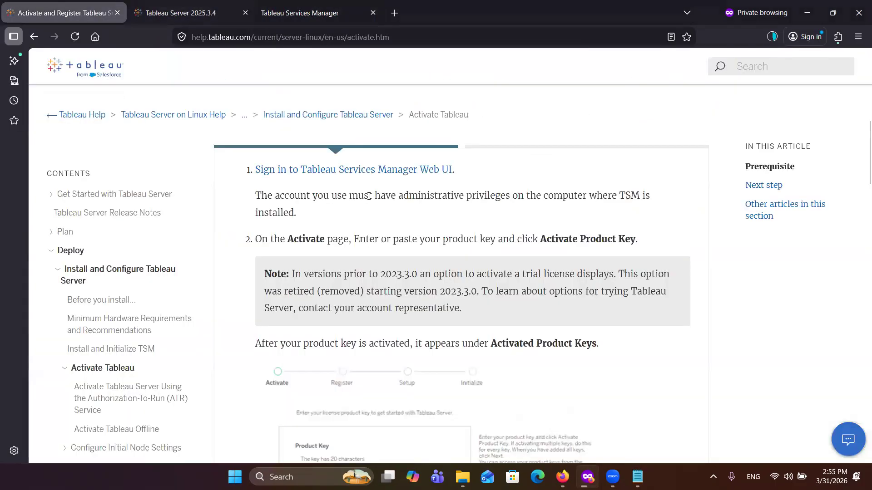
scroll(425, 335, "down", 3)
scroll(424, 335, "down", 1)
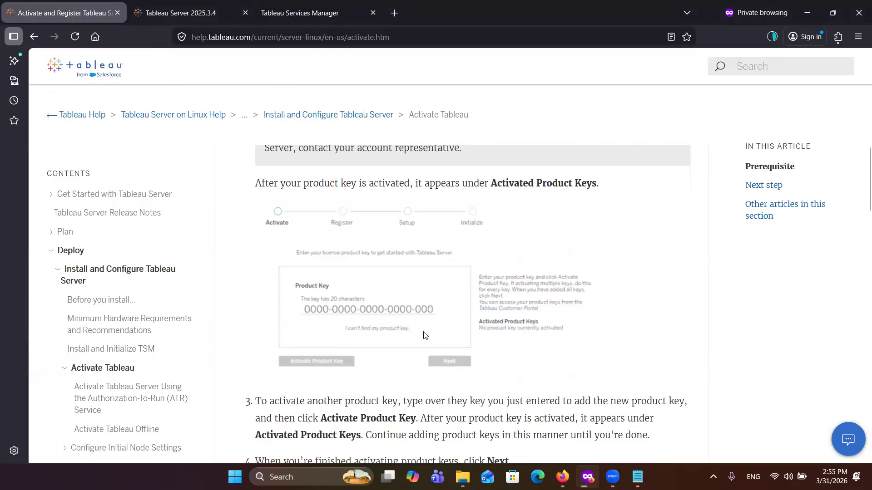
scroll(424, 335, "up", 6)
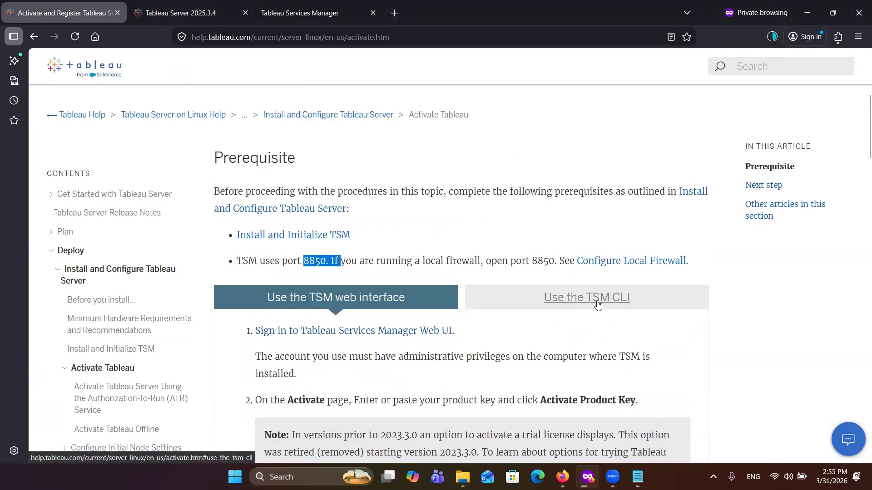
left_click(595, 302)
scroll(465, 378, "down", 1)
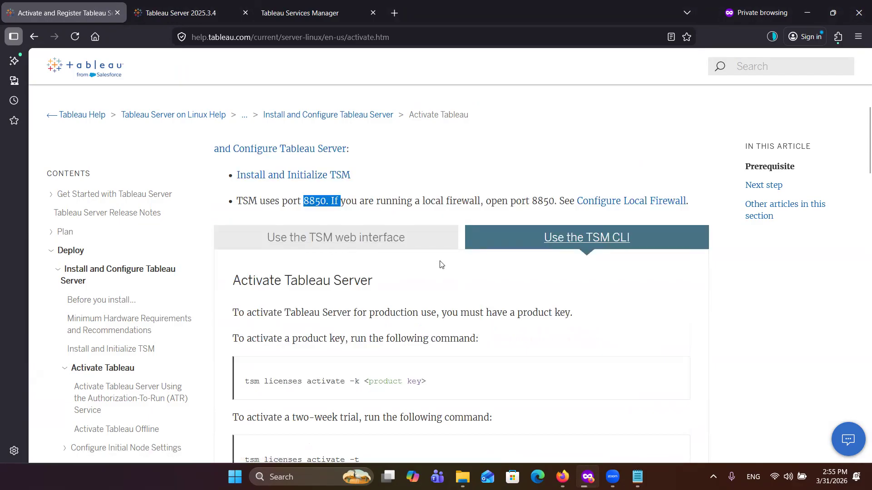
Step: Review the help article's activation commands and access-denied advice, and copy the two-week trial command tsm licenses activate -t
mouse_move(287, 28)
scroll(430, 308, "down", 2)
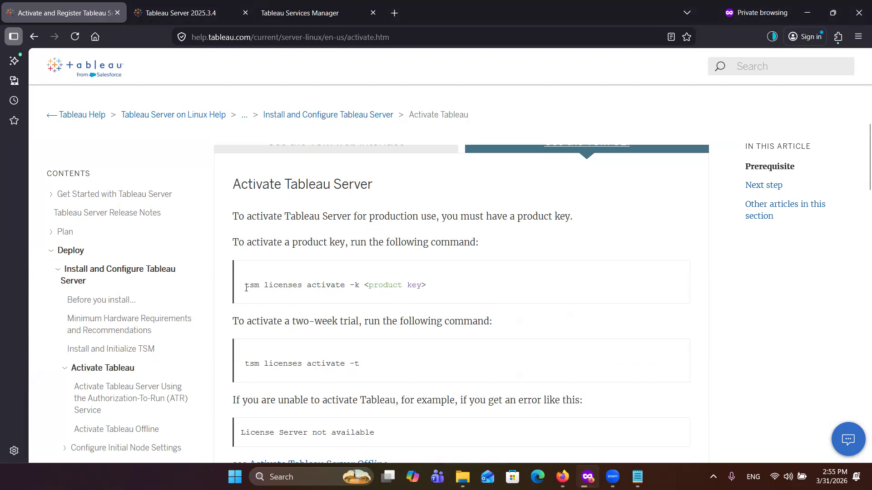
left_click_drag(246, 285, 453, 291)
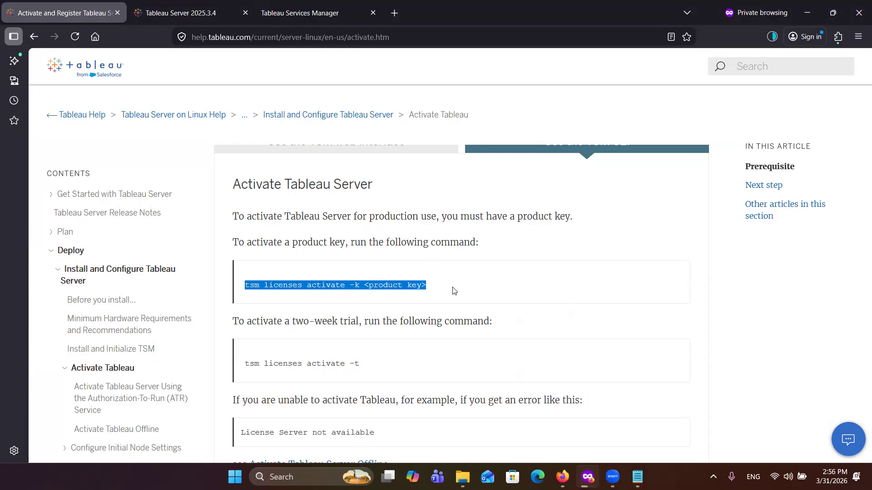
scroll(410, 322, "down", 1)
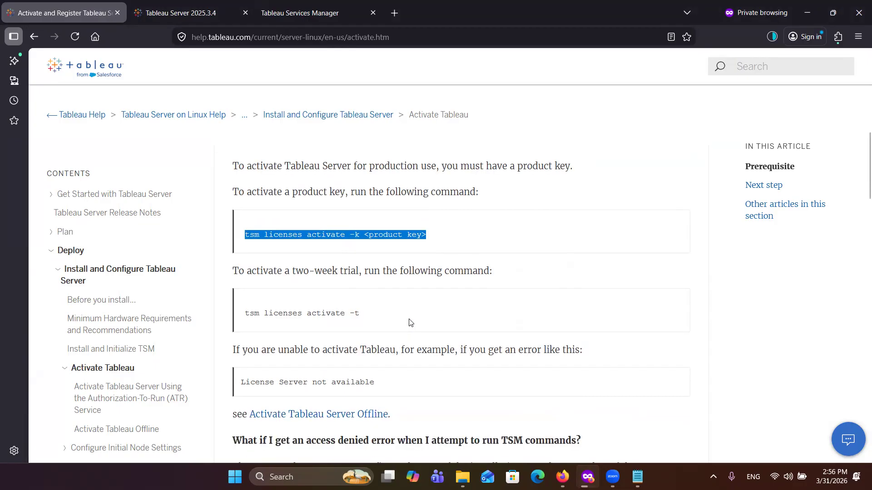
scroll(434, 323, "down", 1)
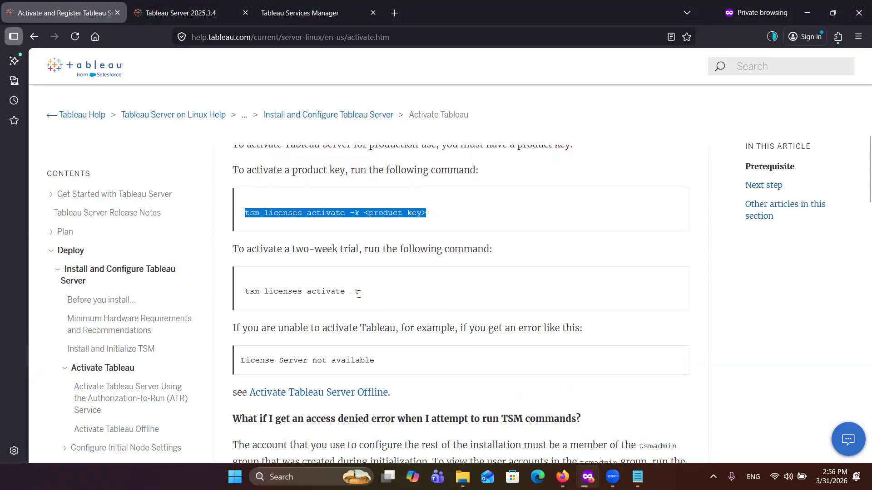
left_click_drag(358, 294, 227, 296)
key("ctrl+c")
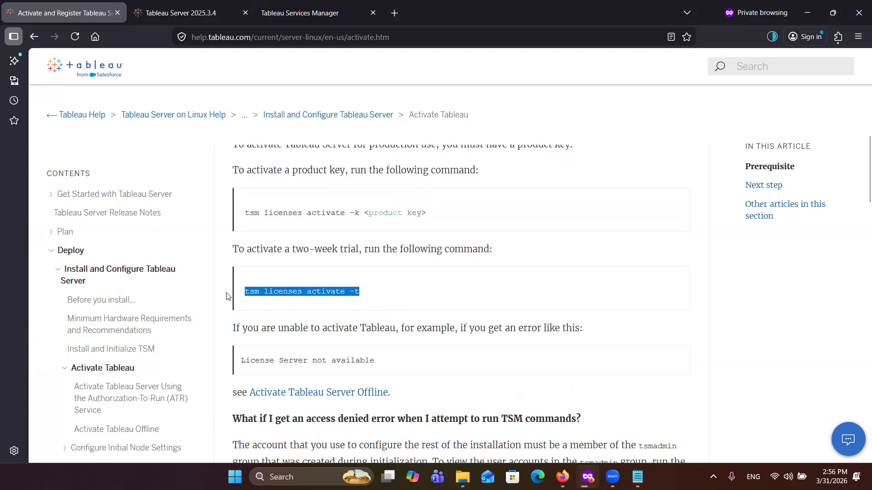
scroll(518, 305, "down", 1)
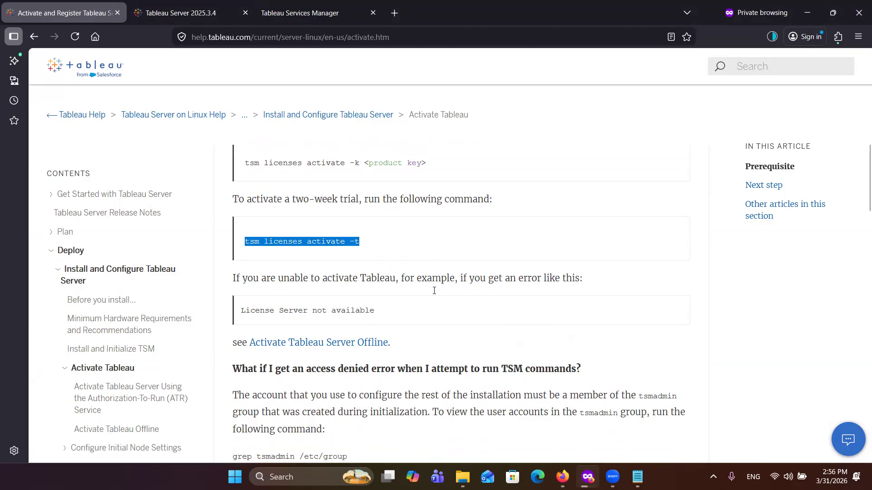
scroll(435, 312, "down", 1)
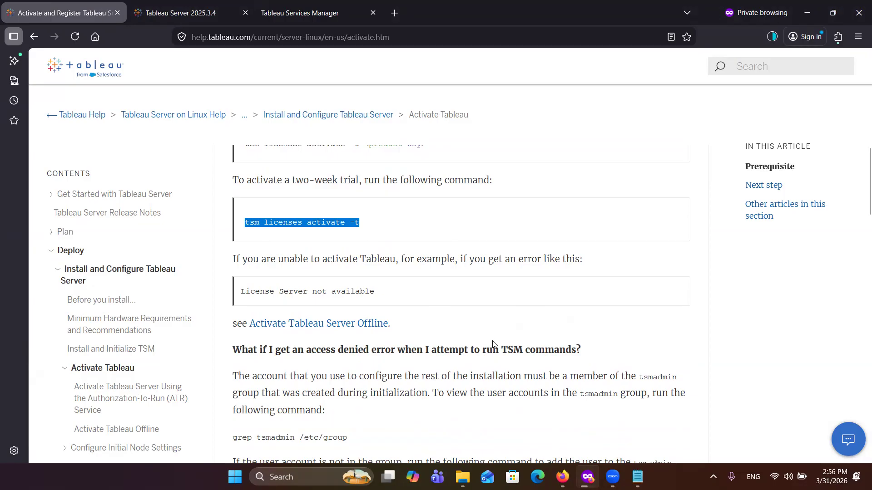
scroll(502, 372, "down", 1)
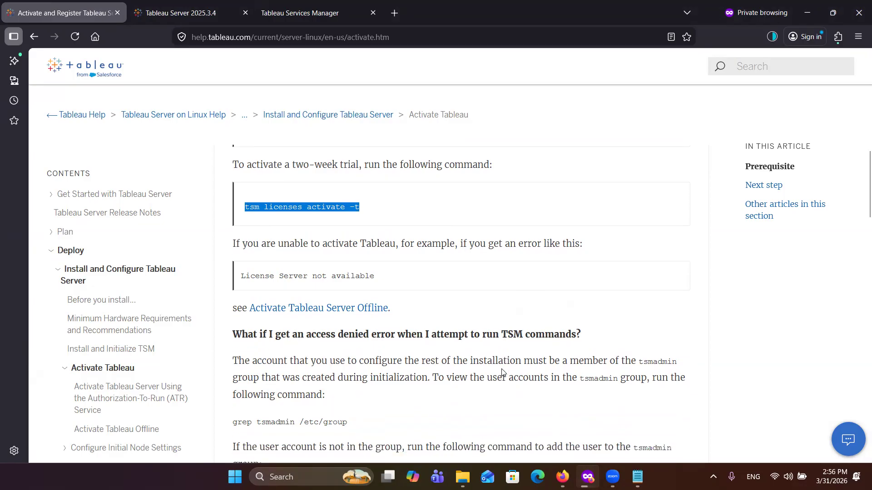
scroll(502, 372, "down", 2)
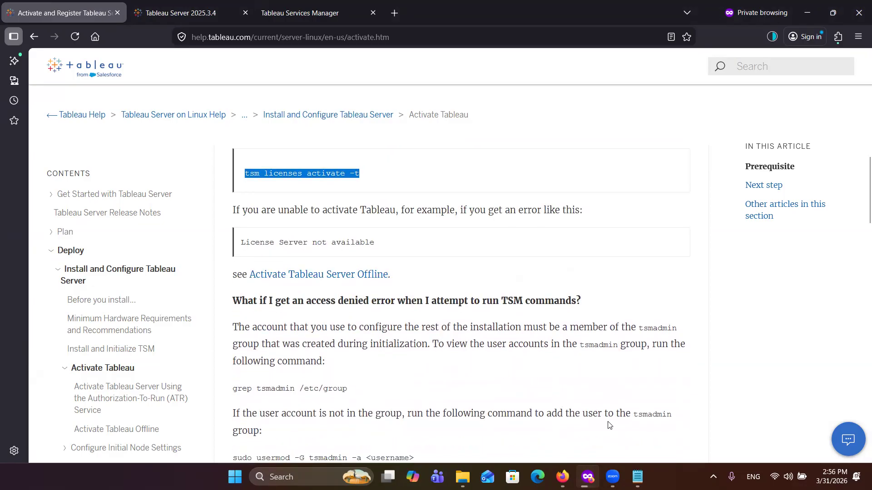
scroll(580, 403, "down", 3)
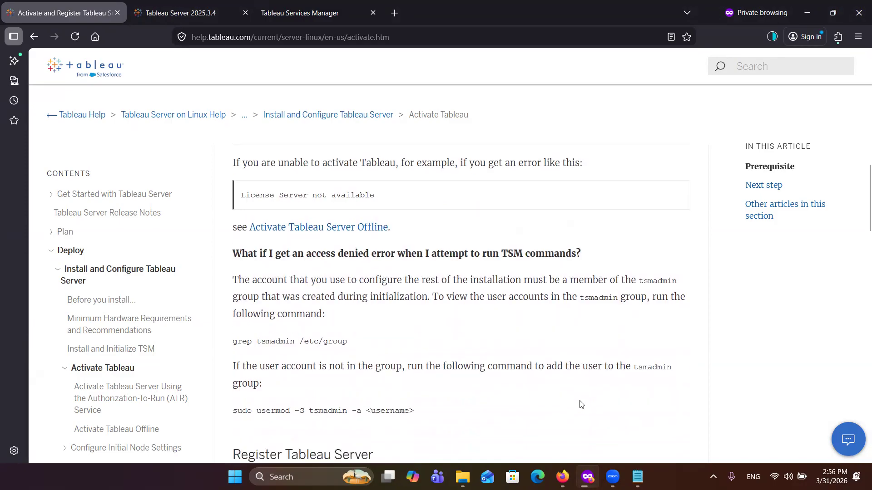
Step: Try to activate the two-week trial by running tsm licenses activate -t in the SSH session, and return to the help article
mouse_move(562, 476)
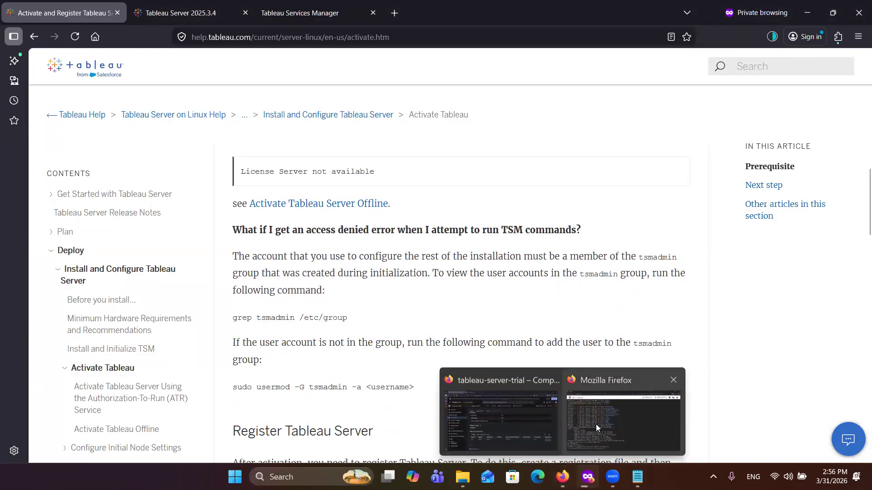
left_click(595, 424)
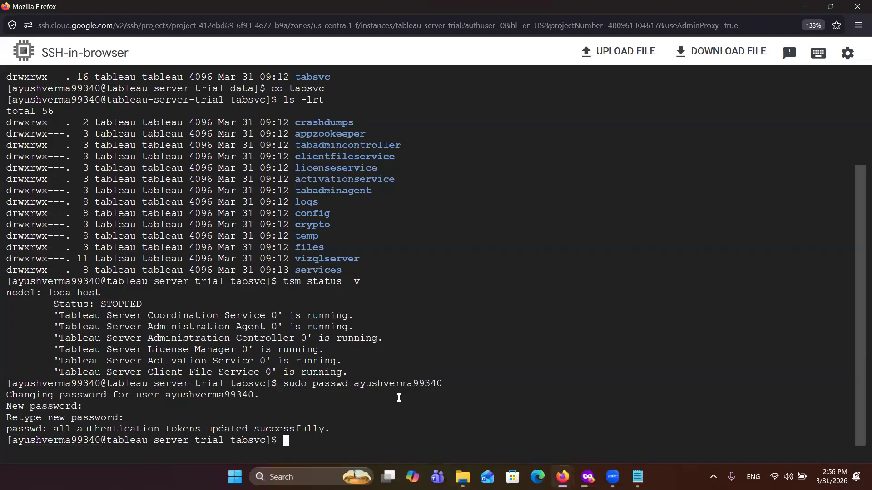
key("ctrl+v")
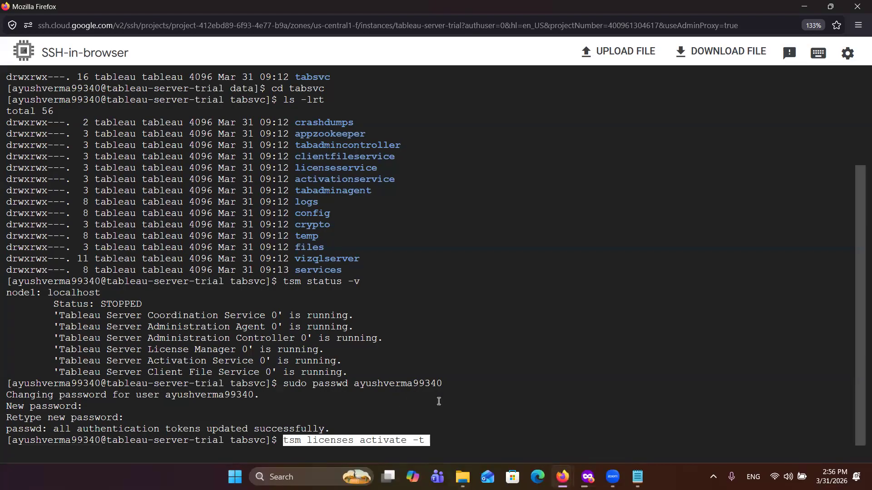
key("Return")
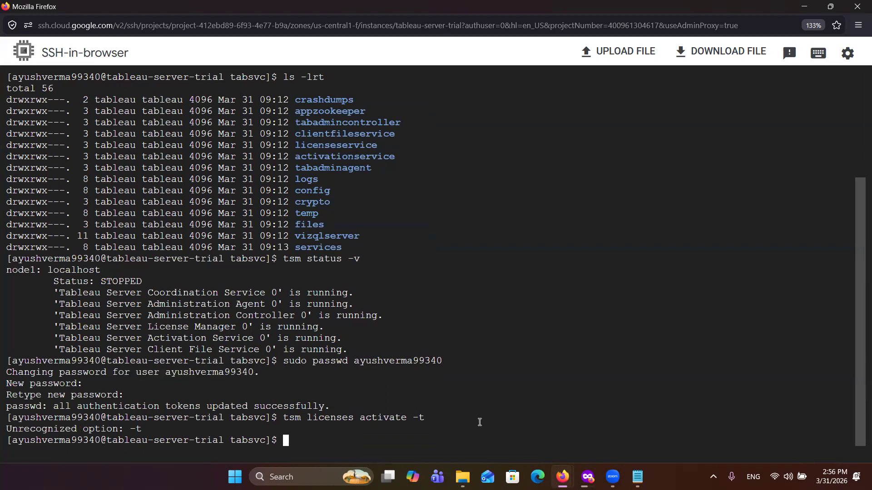
mouse_move(463, 477)
mouse_move(562, 477)
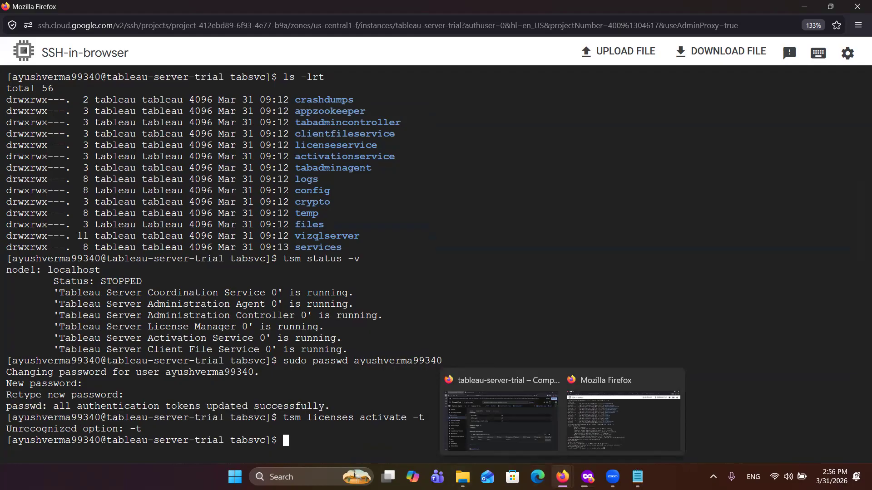
left_click(588, 477)
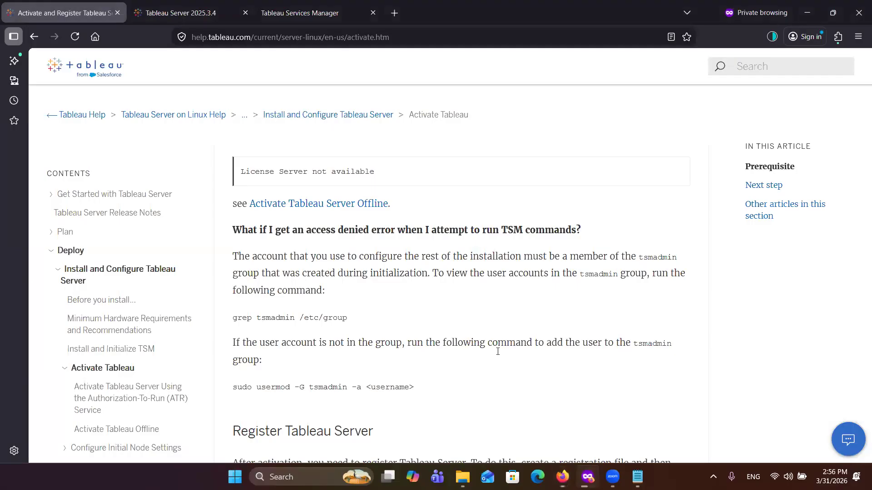
Step: Recheck the two-week trial activation command in the help article and return to the SSH session
scroll(394, 257, "up", 2)
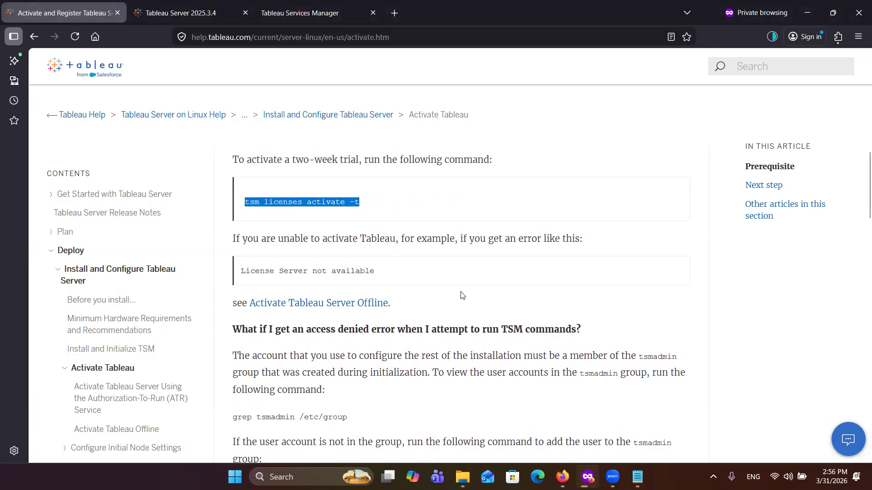
scroll(464, 297, "up", 2)
scroll(462, 296, "down", 2)
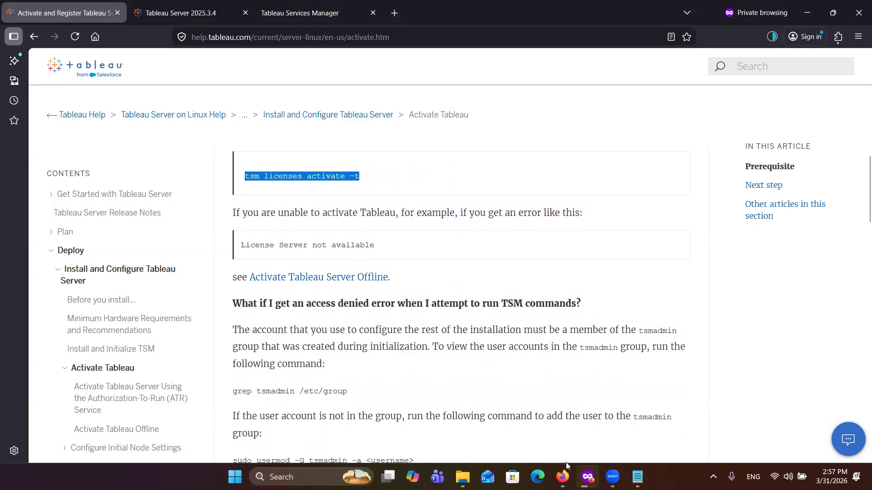
mouse_move(587, 477)
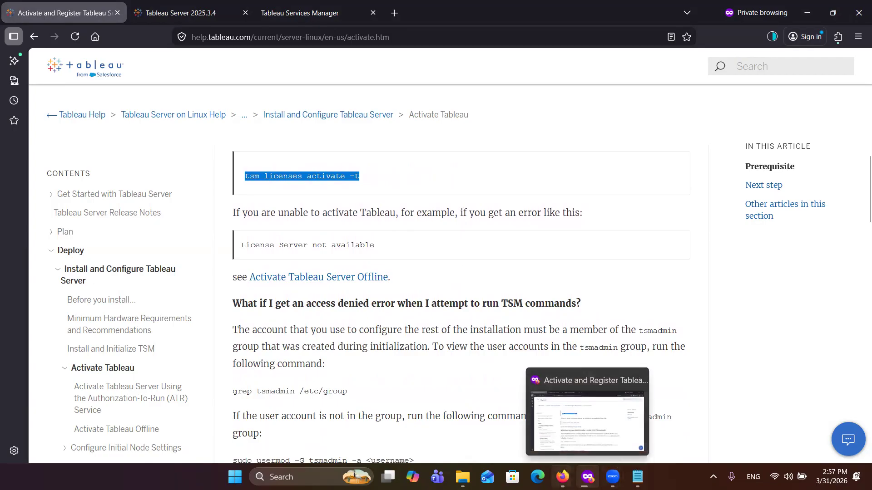
left_click(638, 412)
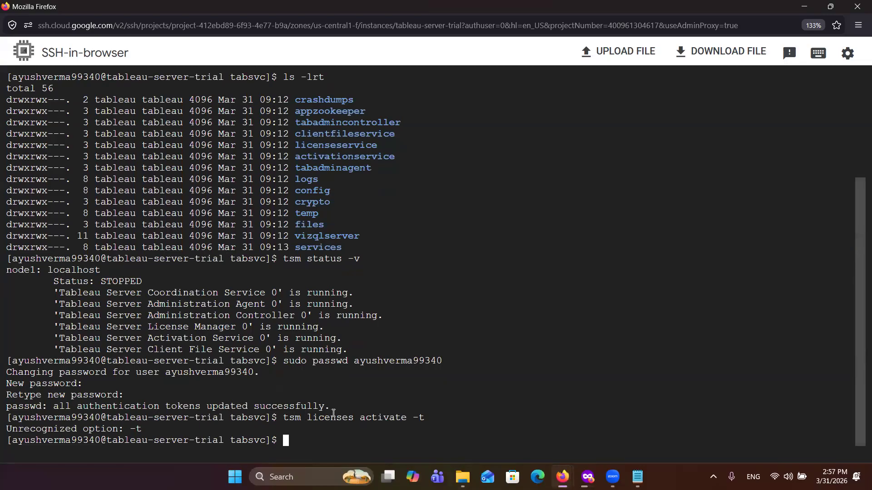
Step: Try to activate the license by running tsm licenses activate without the -t option
key("Up")
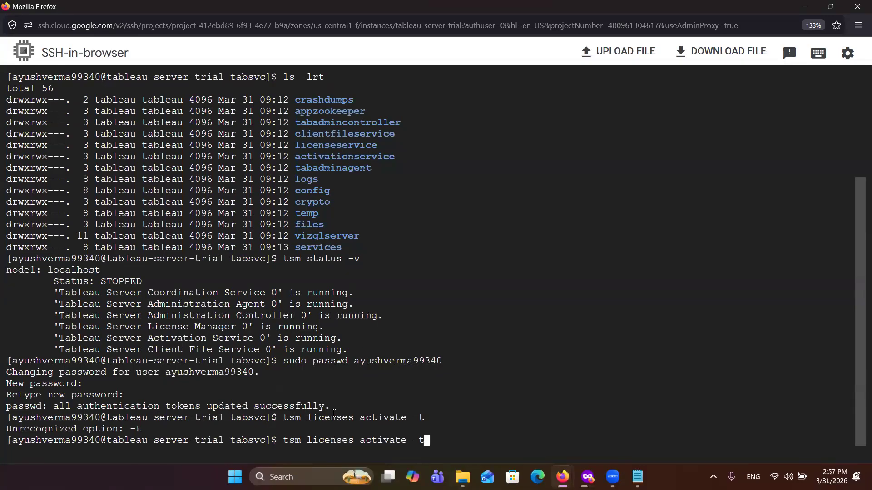
key("BackSpace")
key("BackSpace")
key("Return")
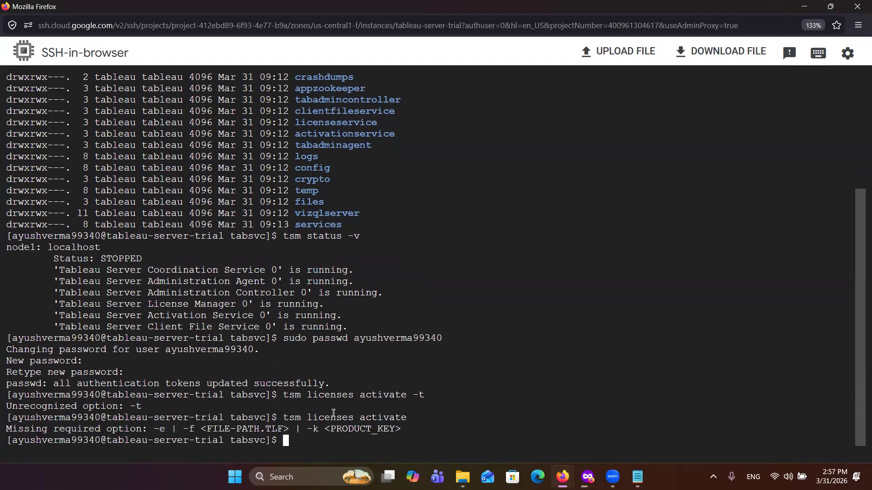
Step: Shorten the recalled activation command to tsm licenses and run it without a subcommand
key("Up")
key("Left")
key("Left")
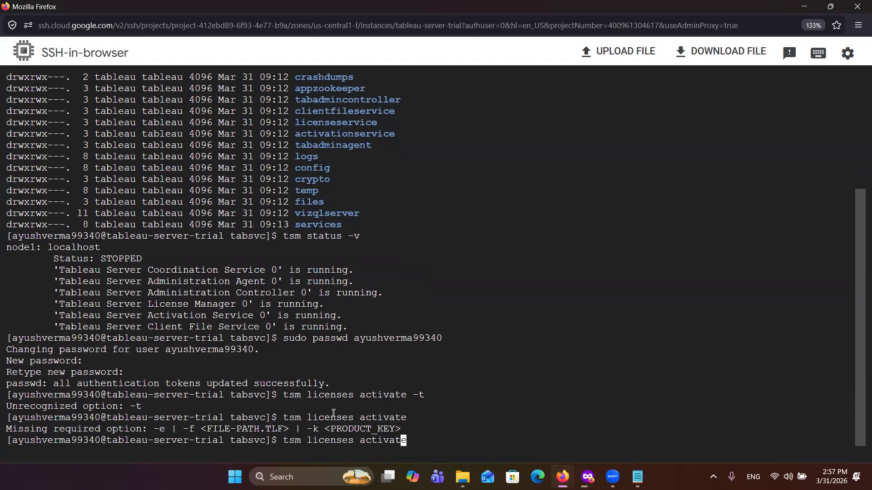
key("Right")
key("Right")
key("BackSpace")
key("BackSpace")
key("BackSpace")
key("BackSpace")
key("BackSpace")
key("BackSpace")
key("BackSpace")
key("BackSpace")
key("Return")
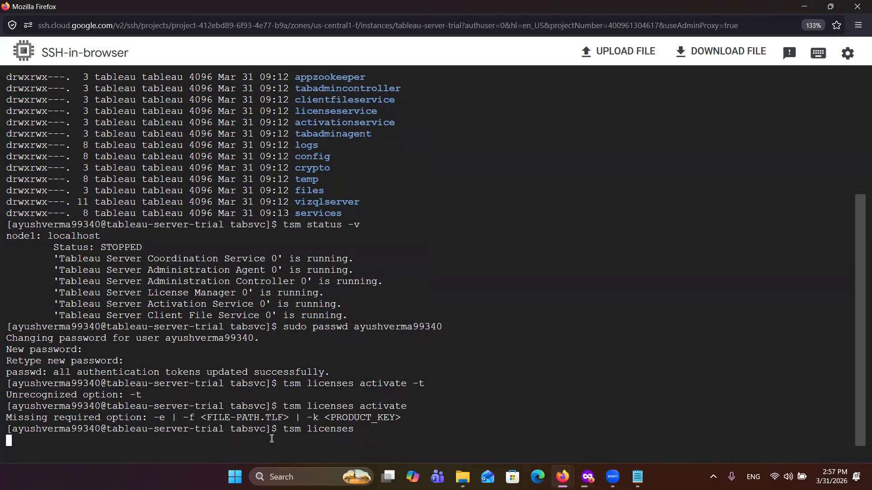